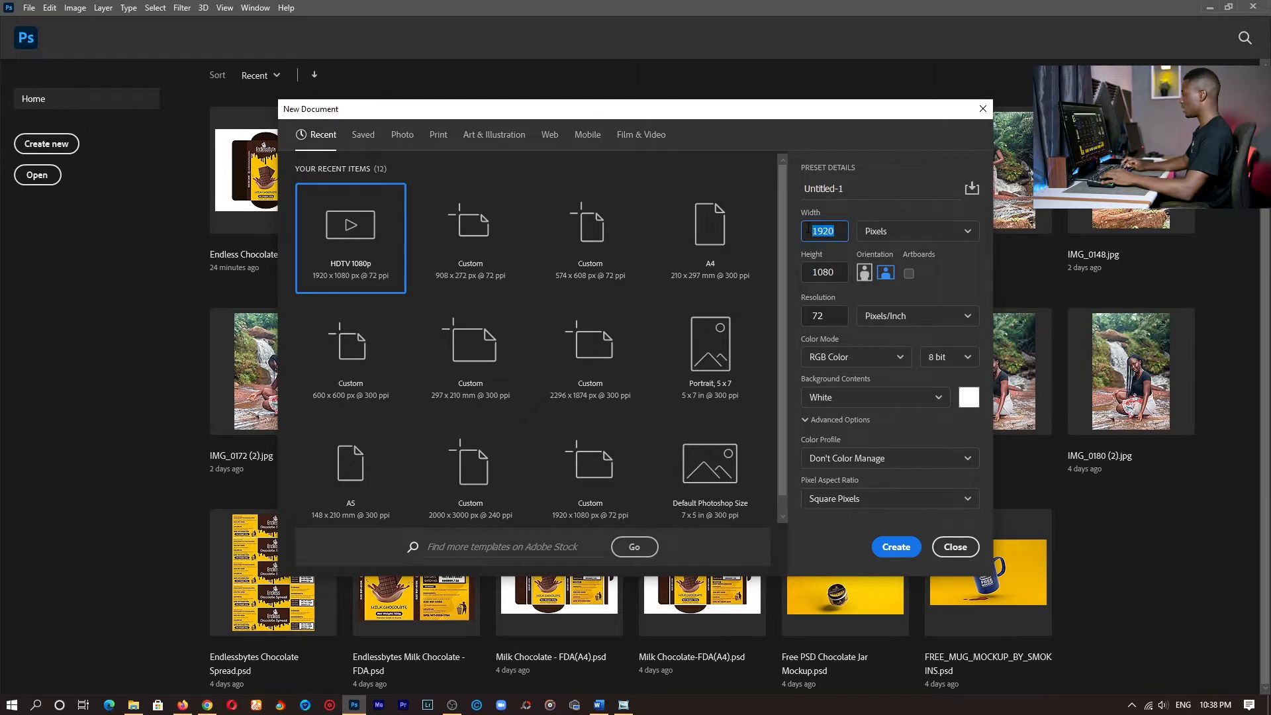
- Create a new document 2000 pixels wide and 2000 pixels high at 300 pixels/inch
text(20)
key(Tab)
key(Tab)
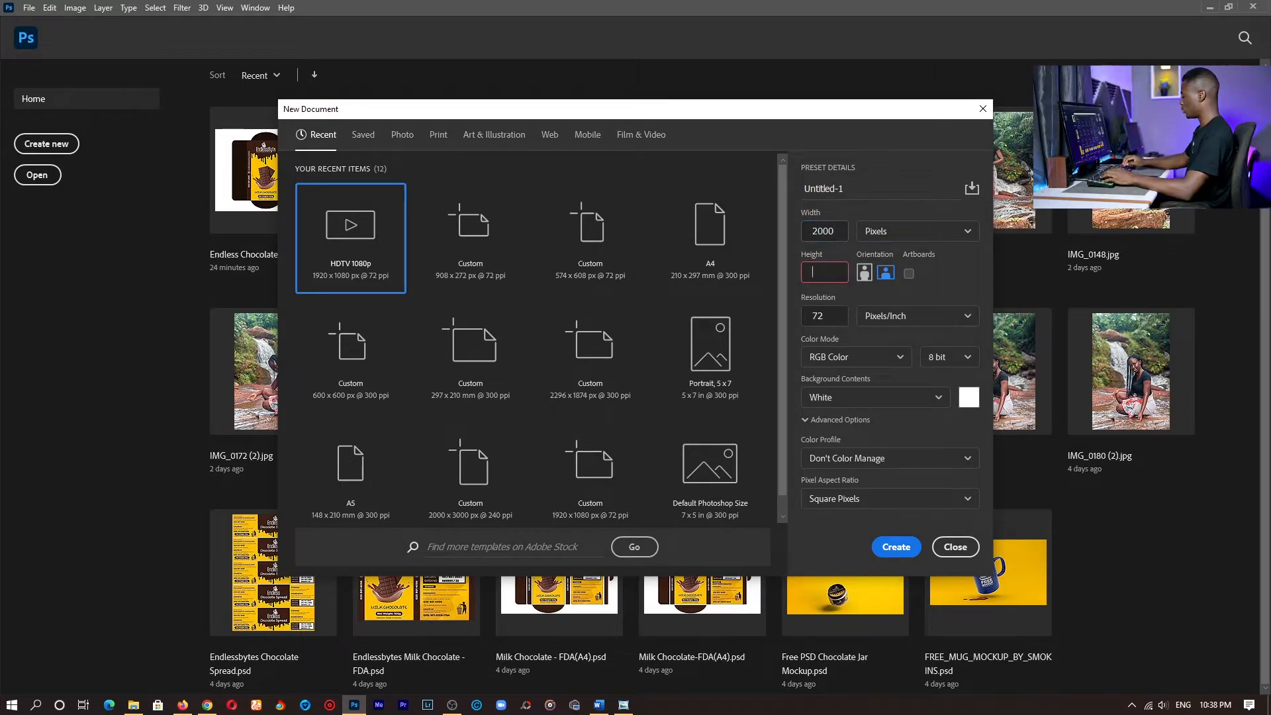
text(2000)
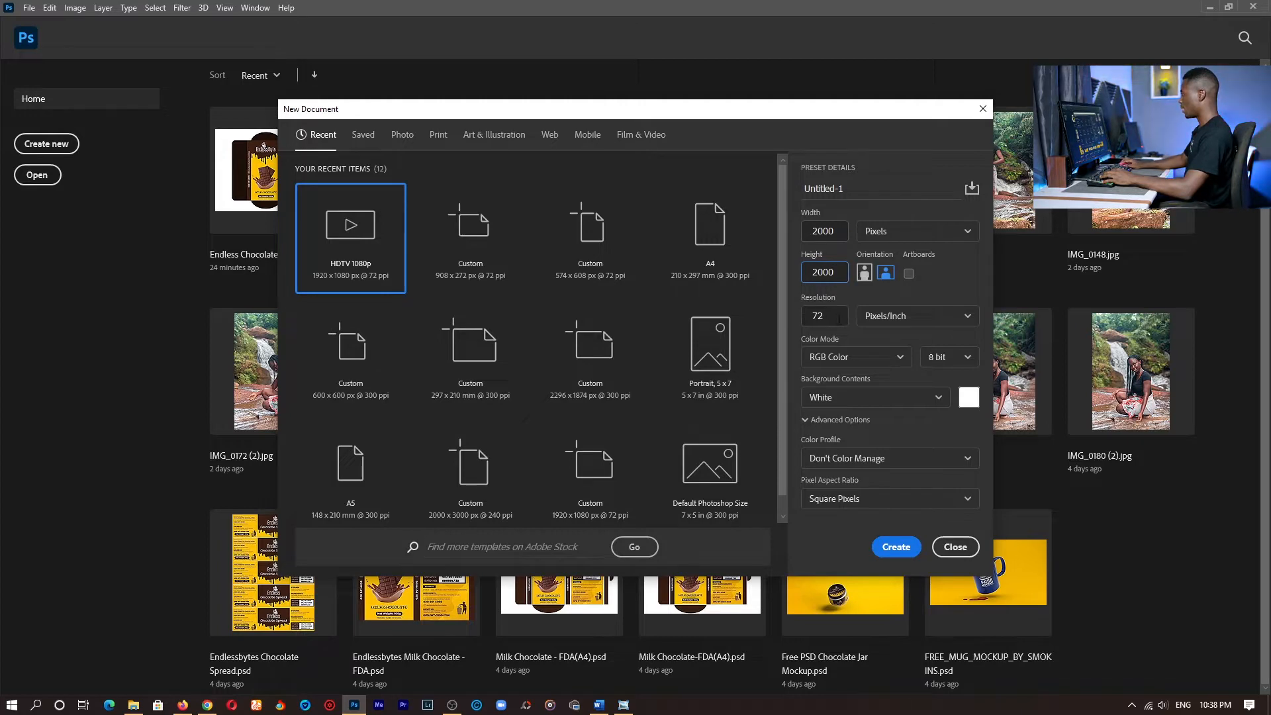
double_click(839, 319)
text(300)
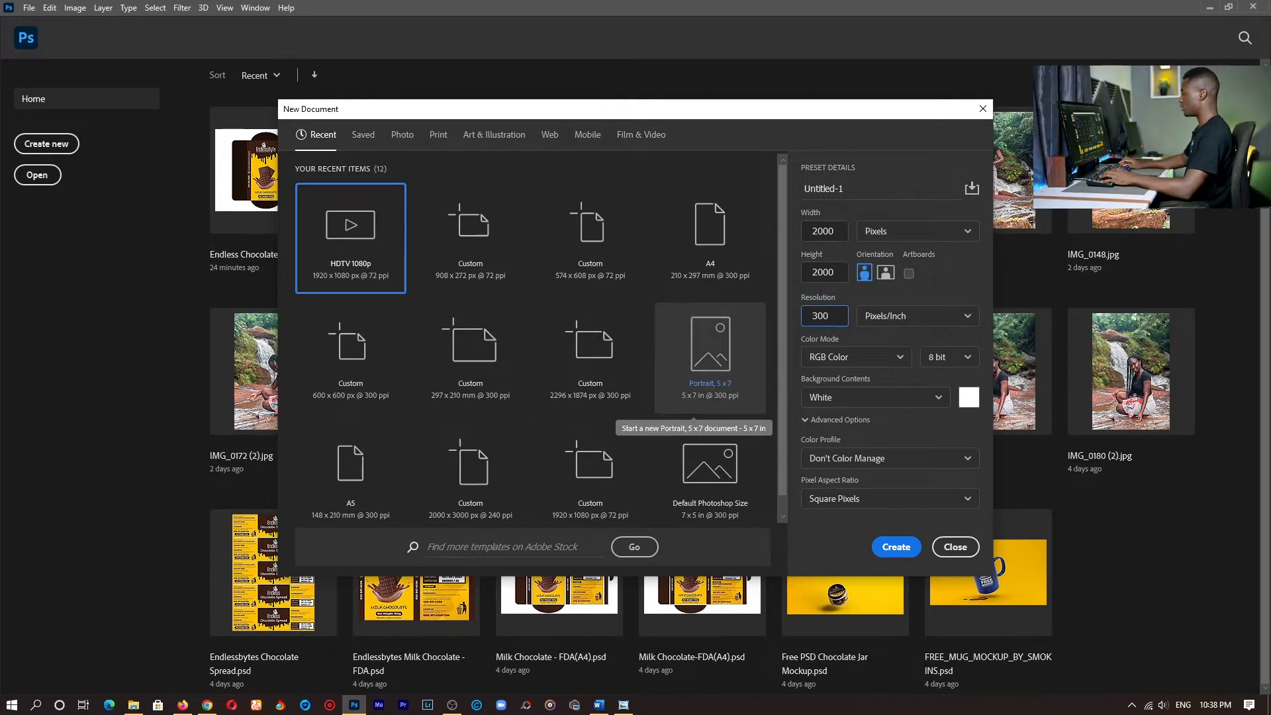
click(888, 544)
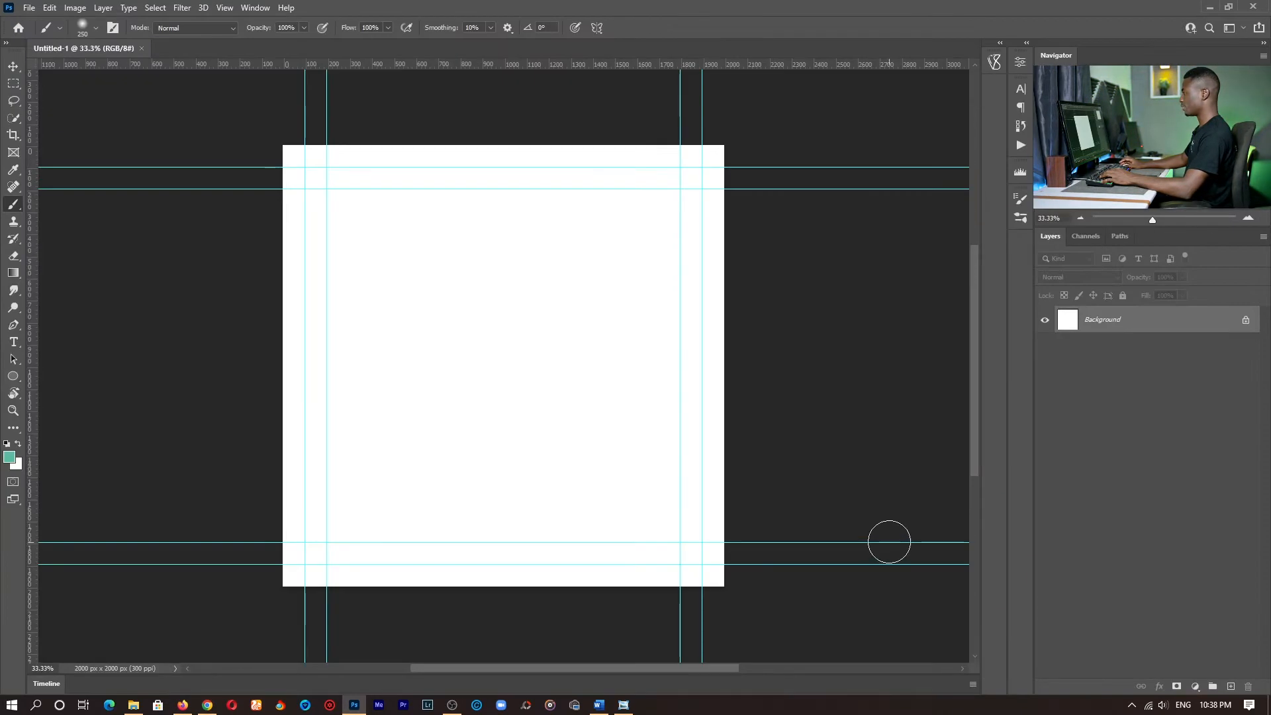
- Remove all horizontal and vertical guides from the canvas
key(v)
drag(652, 4, 653, 2)
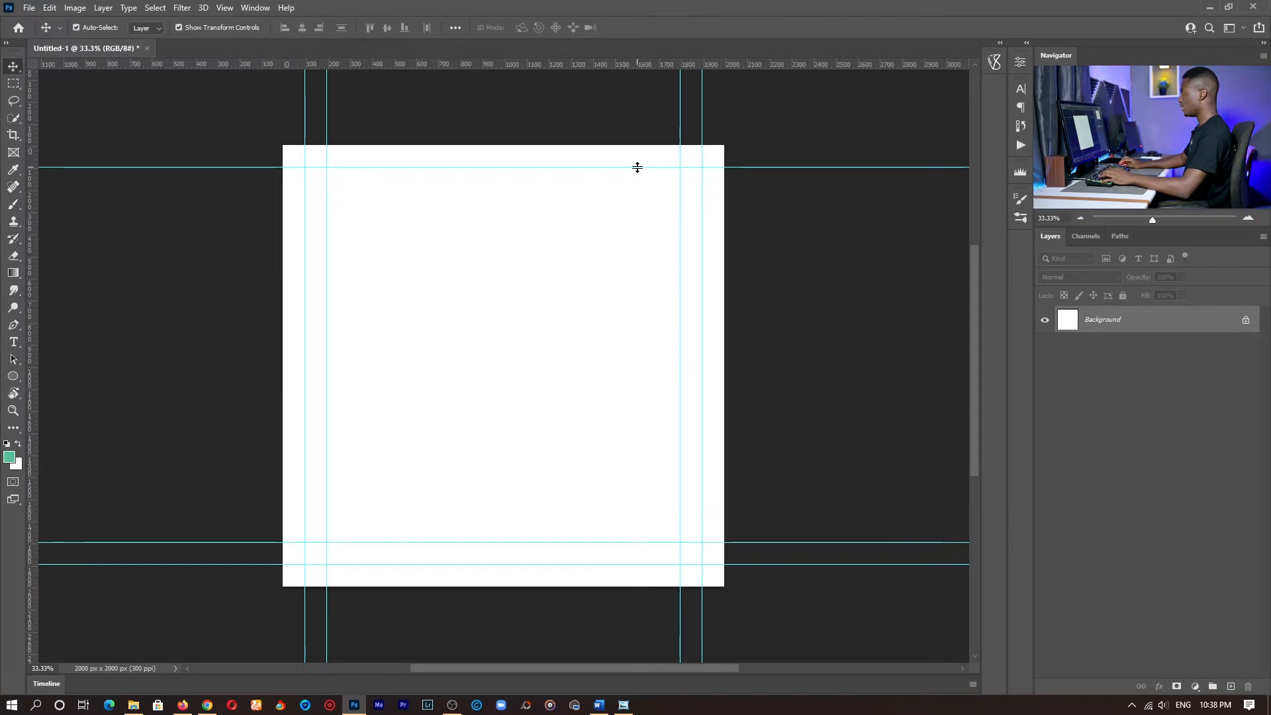
drag(639, 167, 648, 30)
drag(680, 85, 570, 63)
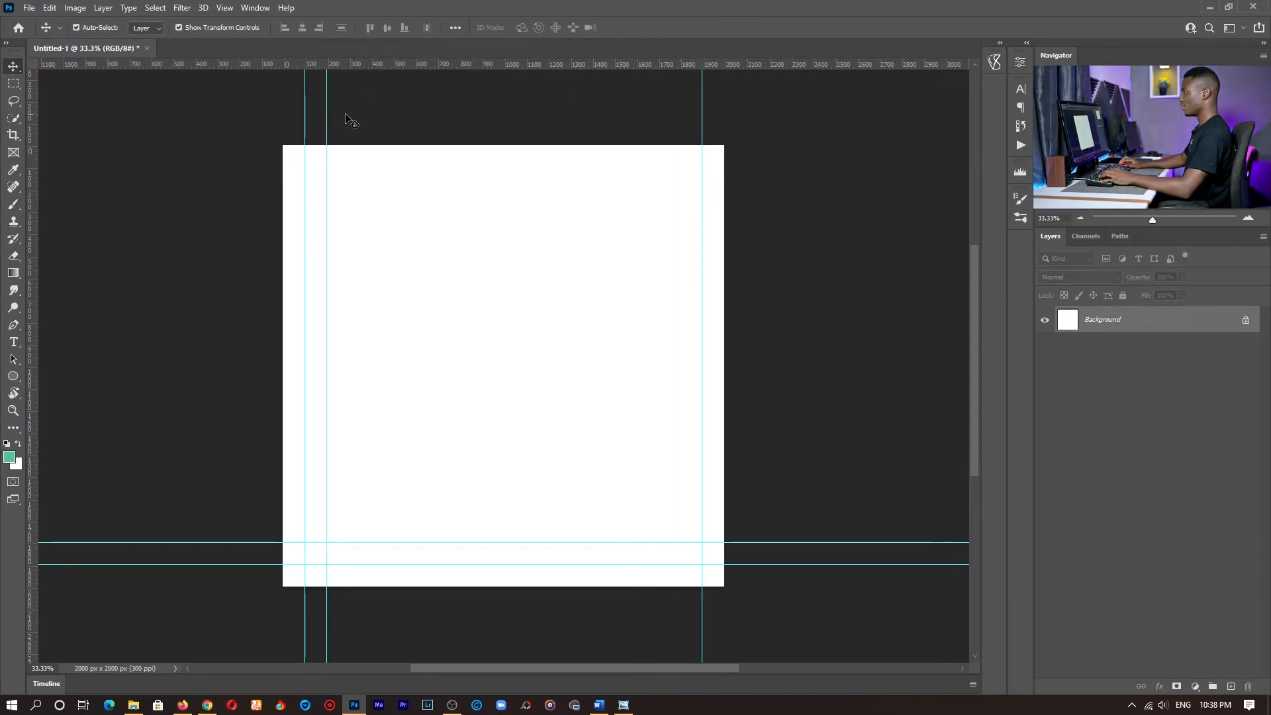
drag(3, 104, 4, 131)
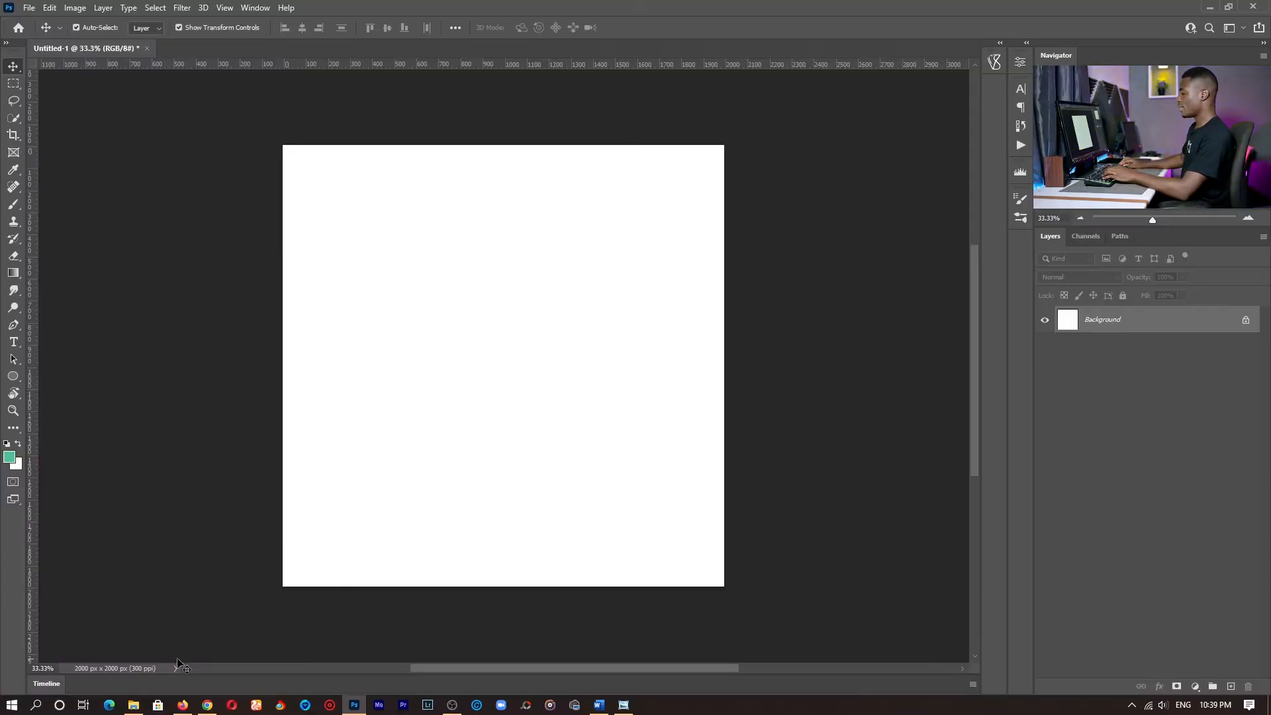
- Place the Profile picture from the Pictures folder as a layer above the Background and hide it
click(134, 705)
double_click(666, 303)
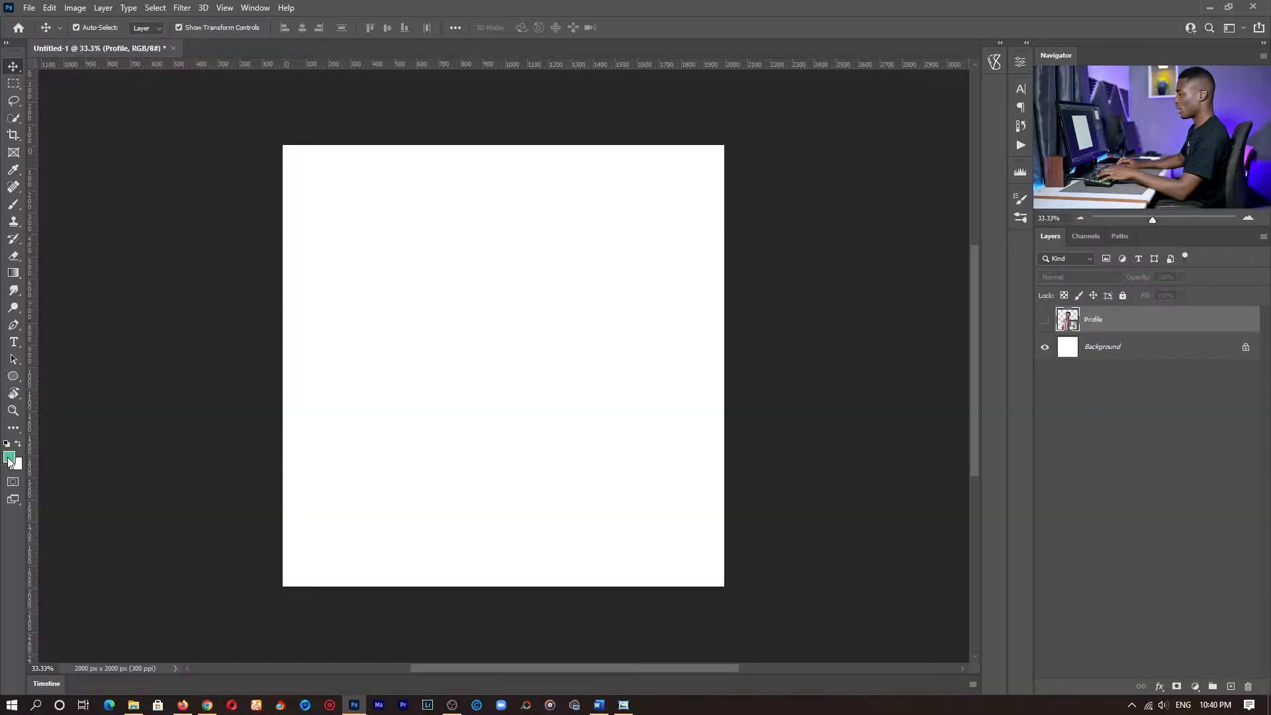
- Set the foreground colour to dark blue #0e0973
click(9, 460)
mouse_move(798, 176)
mouse_down()
mouse_move(820, 172)
mouse_move(822, 149)
mouse_move(846, 128)
mouse_move(818, 165)
mouse_up()
click(841, 125)
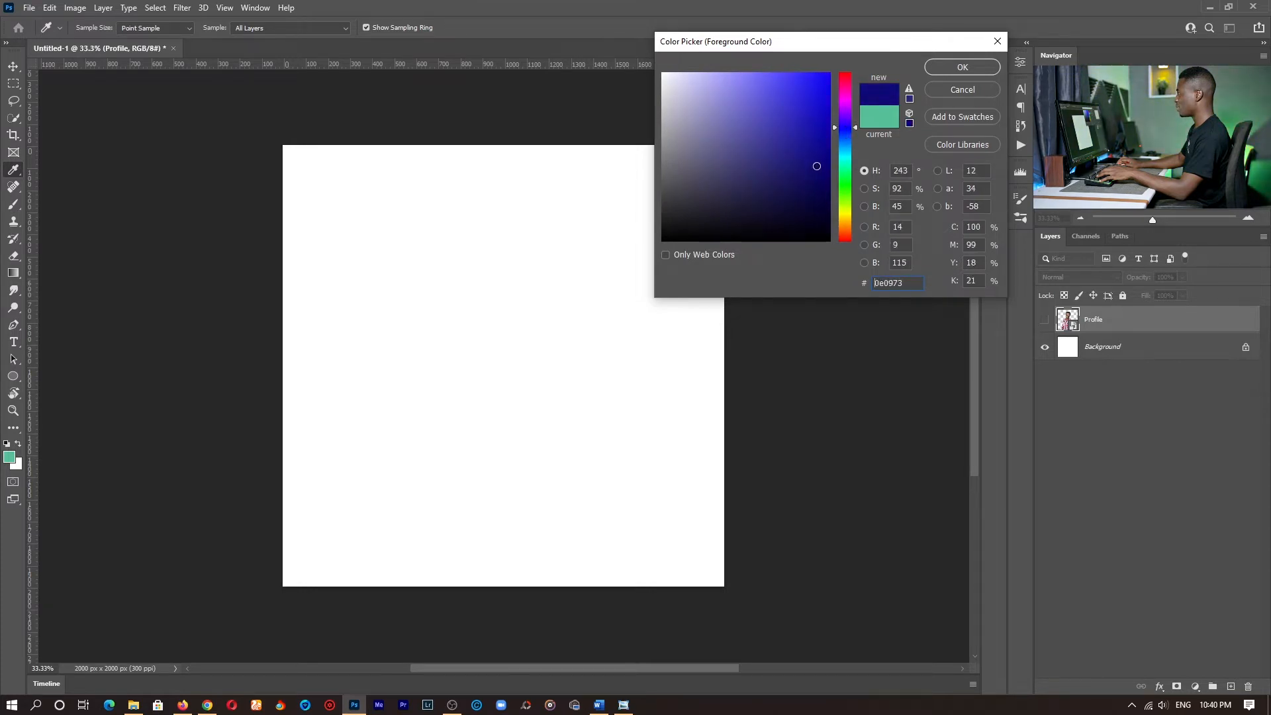
key(v)
click(964, 67)
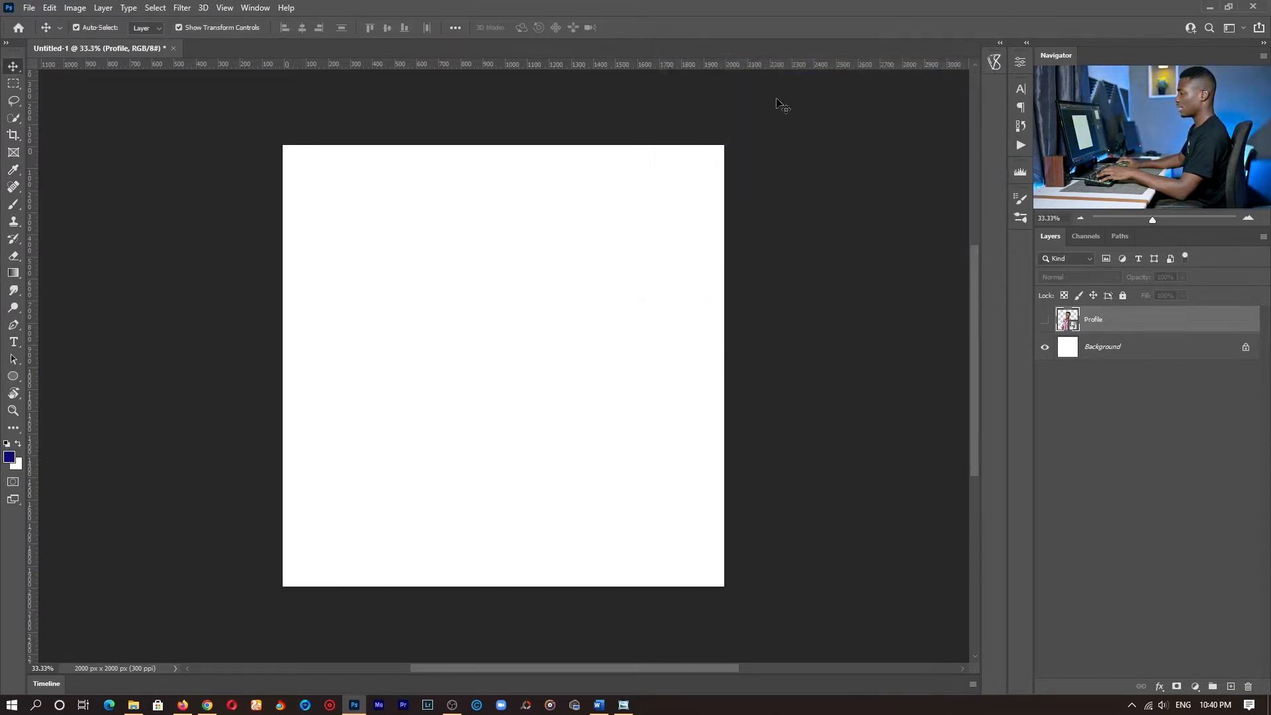
- Set the background colour to yellow #f0dc00
click(824, 174)
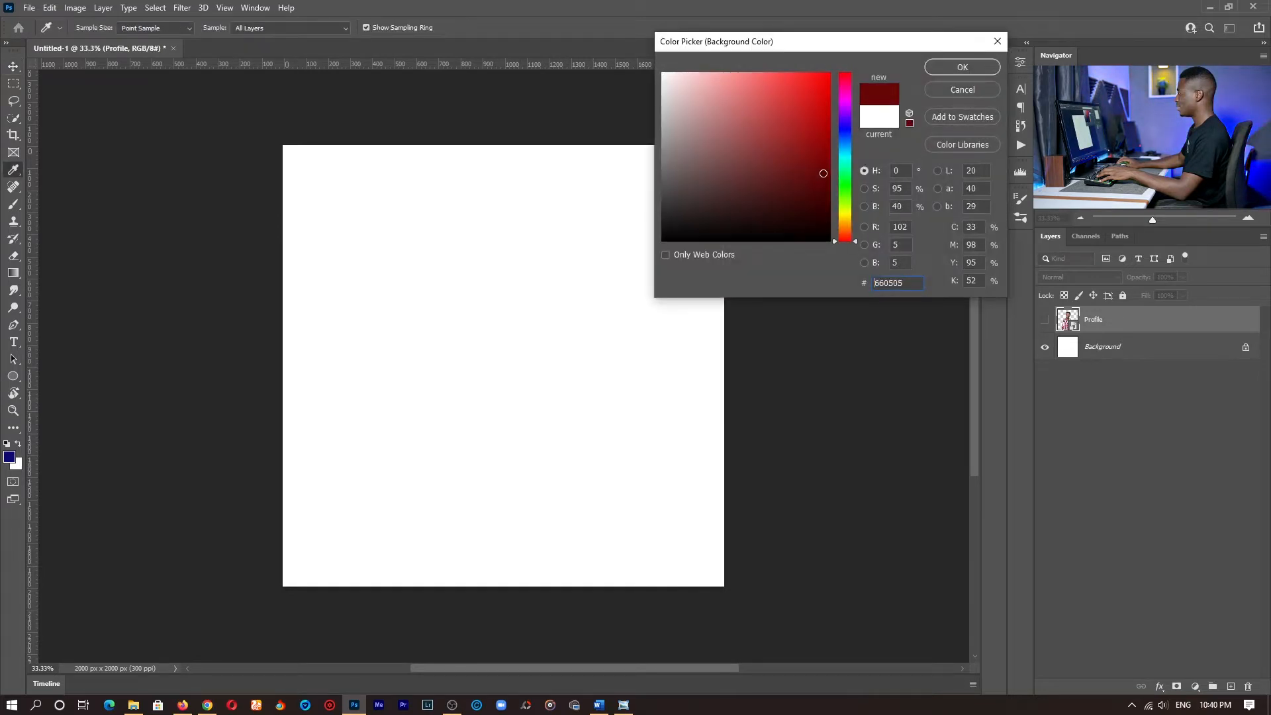
click(846, 213)
click(830, 82)
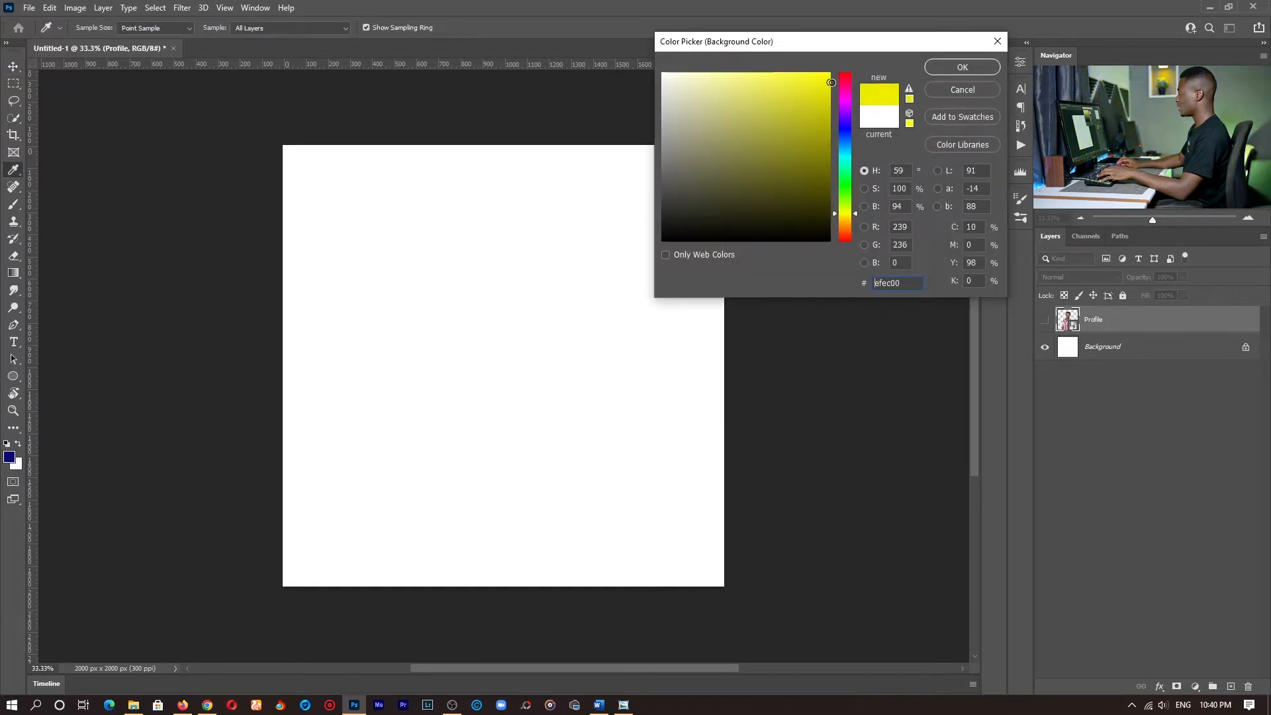
click(844, 216)
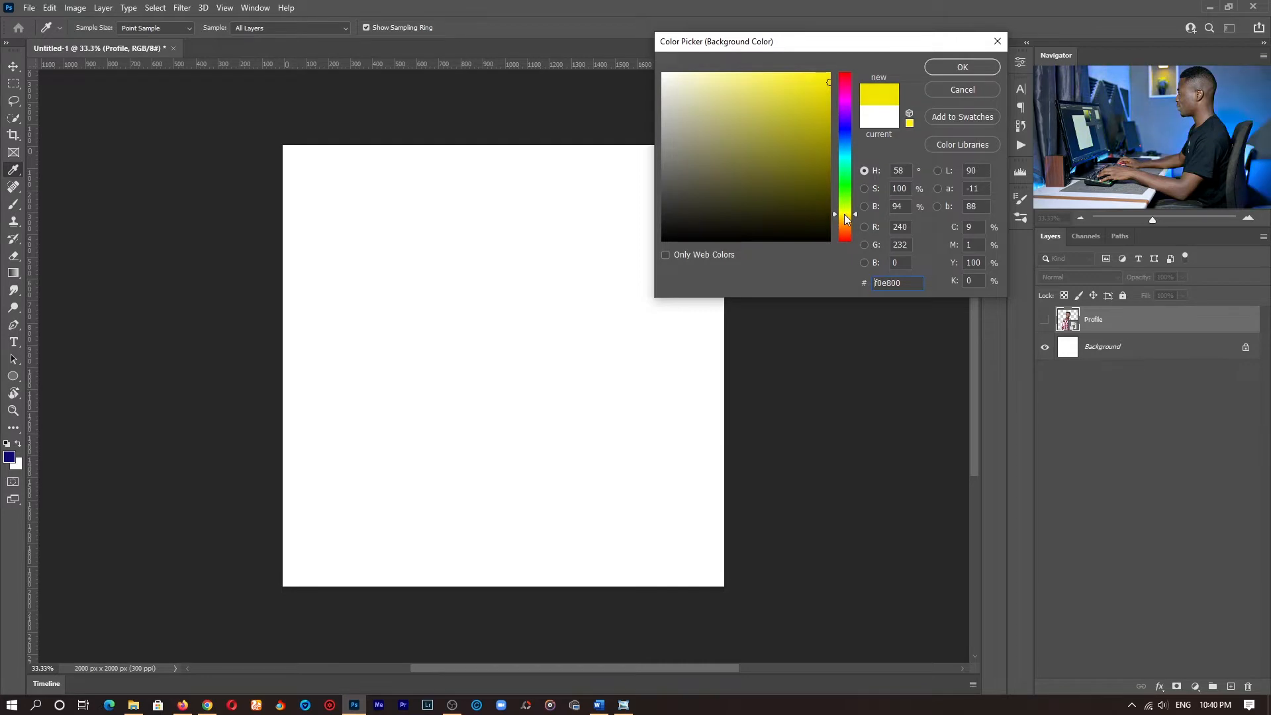
click(844, 216)
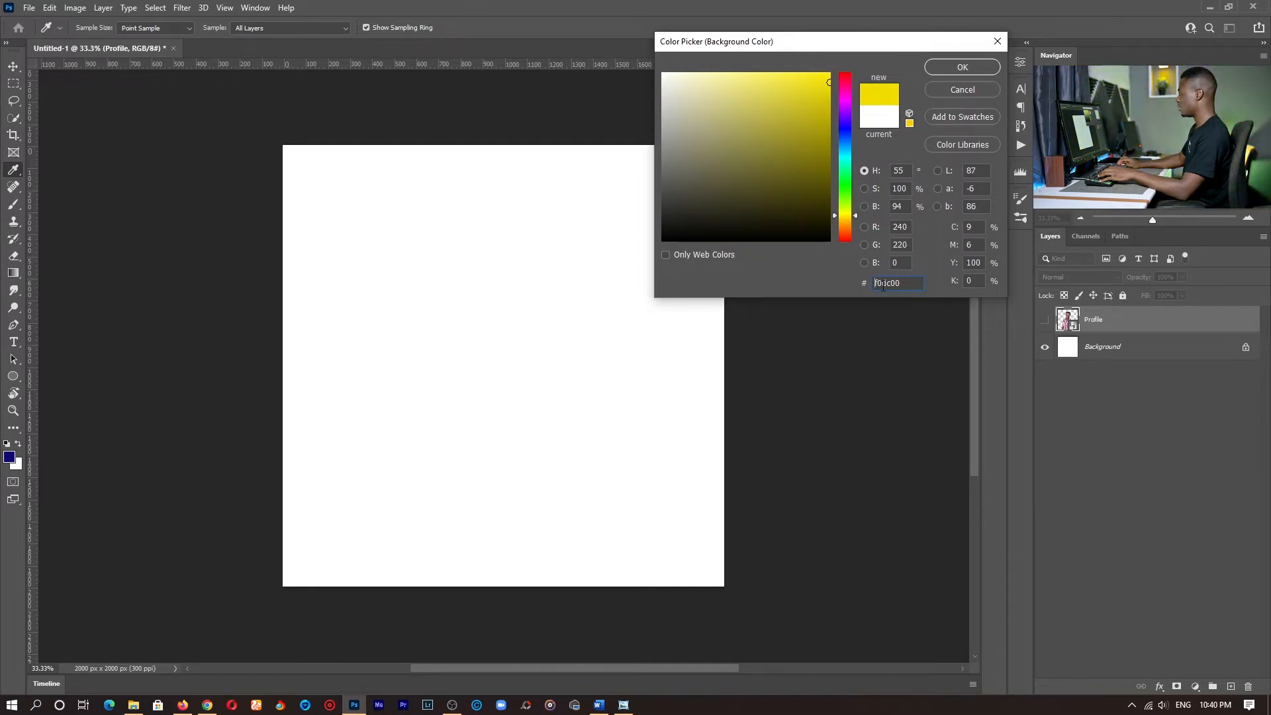
click(959, 67)
key(v)
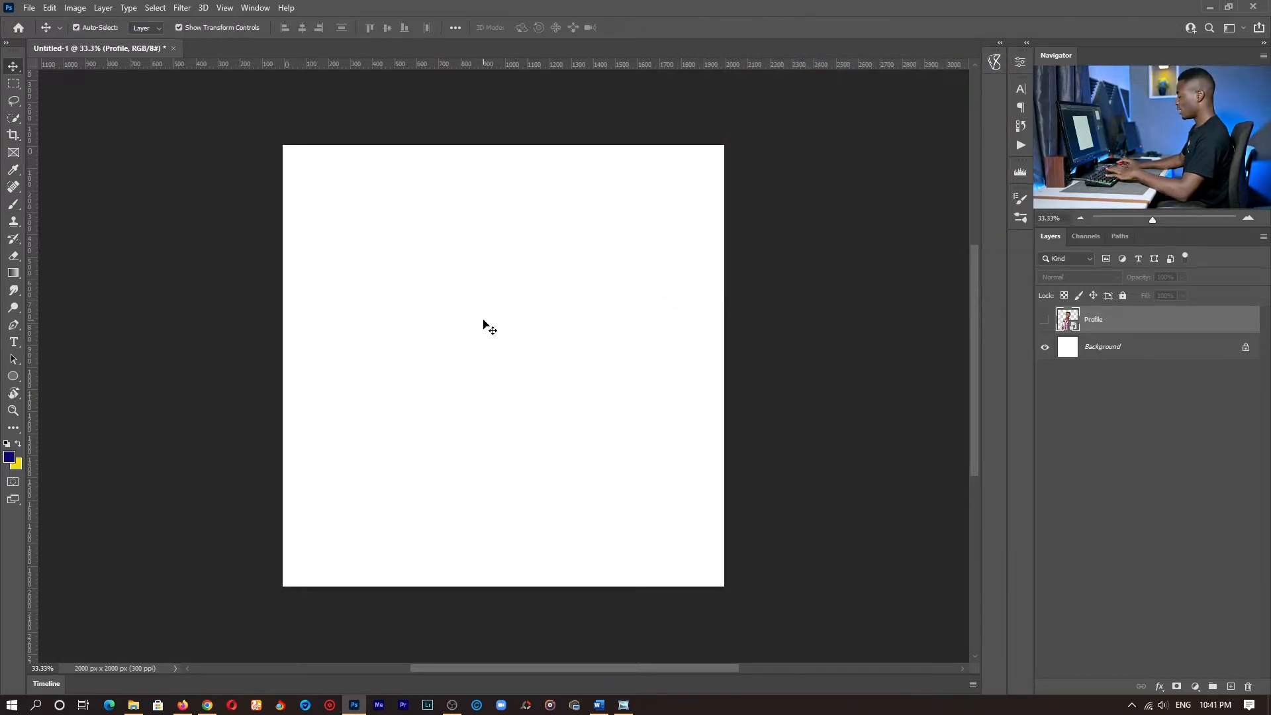
- Add a Solid Color fill layer in dark blue #0b0854 directly above the Background layer
click(1133, 347)
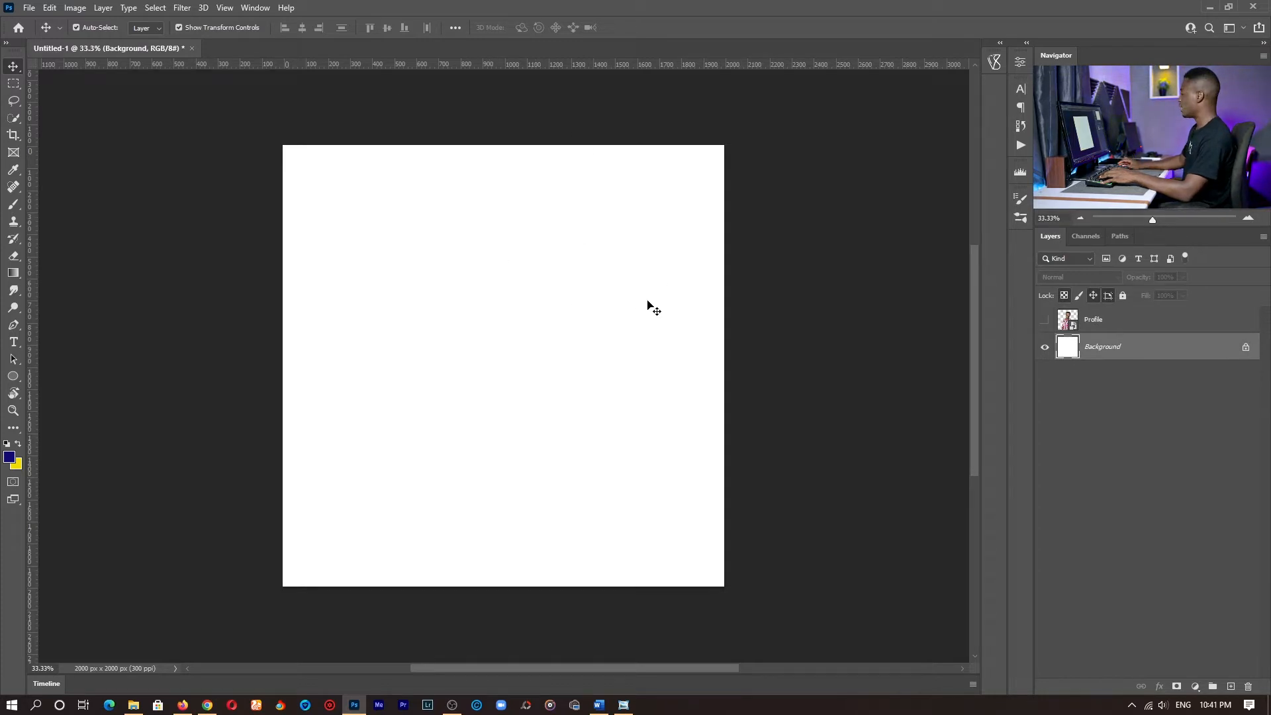
click(1196, 686)
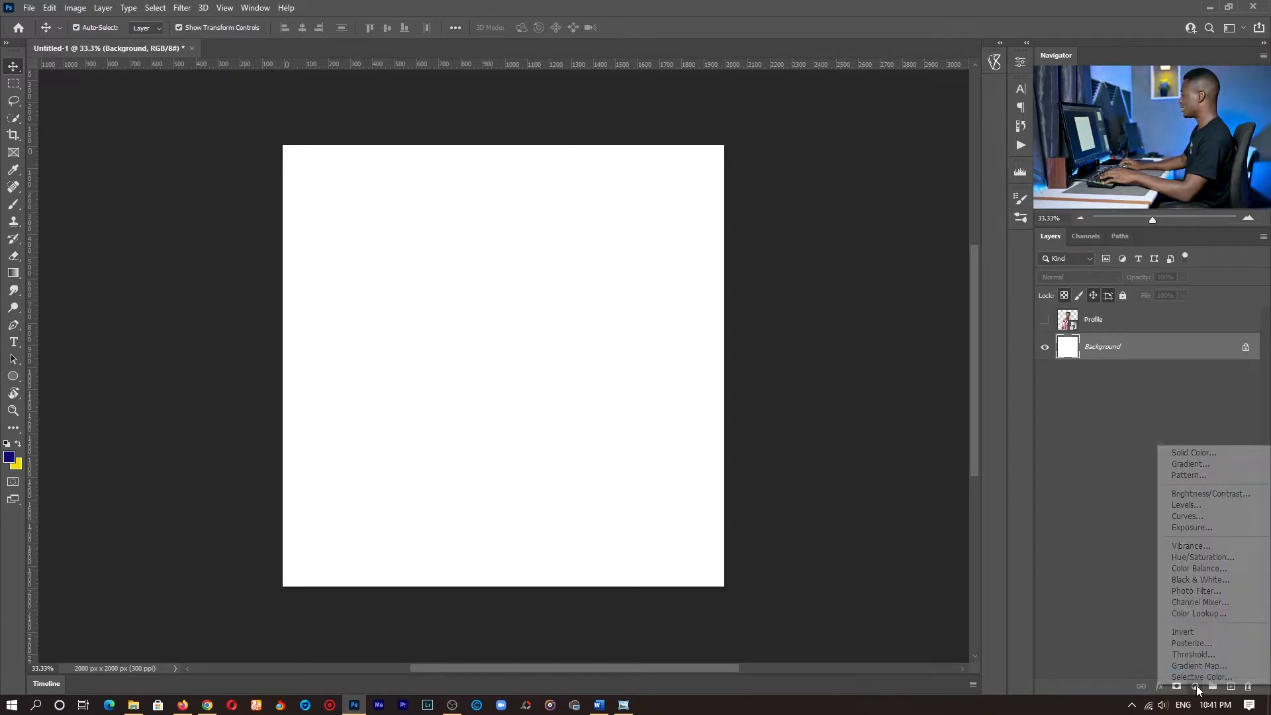
click(1202, 453)
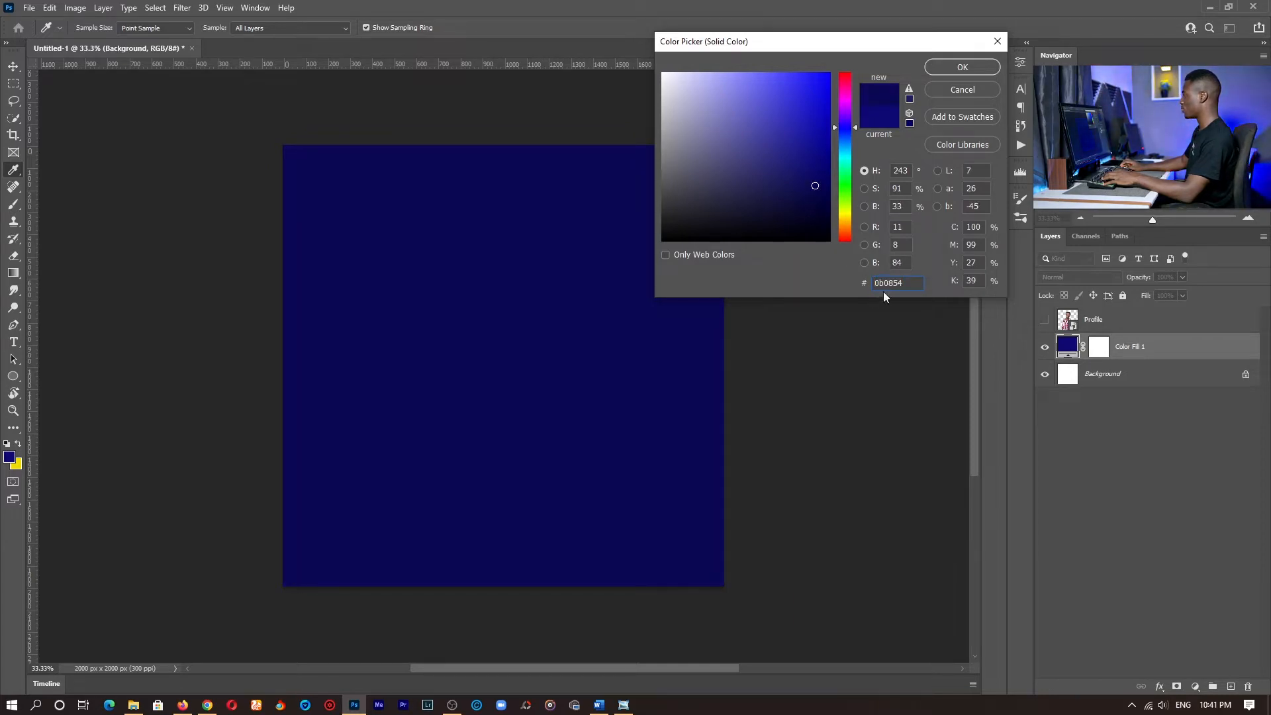
click(962, 67)
- Match the foreground colour to the canvas's dark blue by sampling it
click(9, 456)
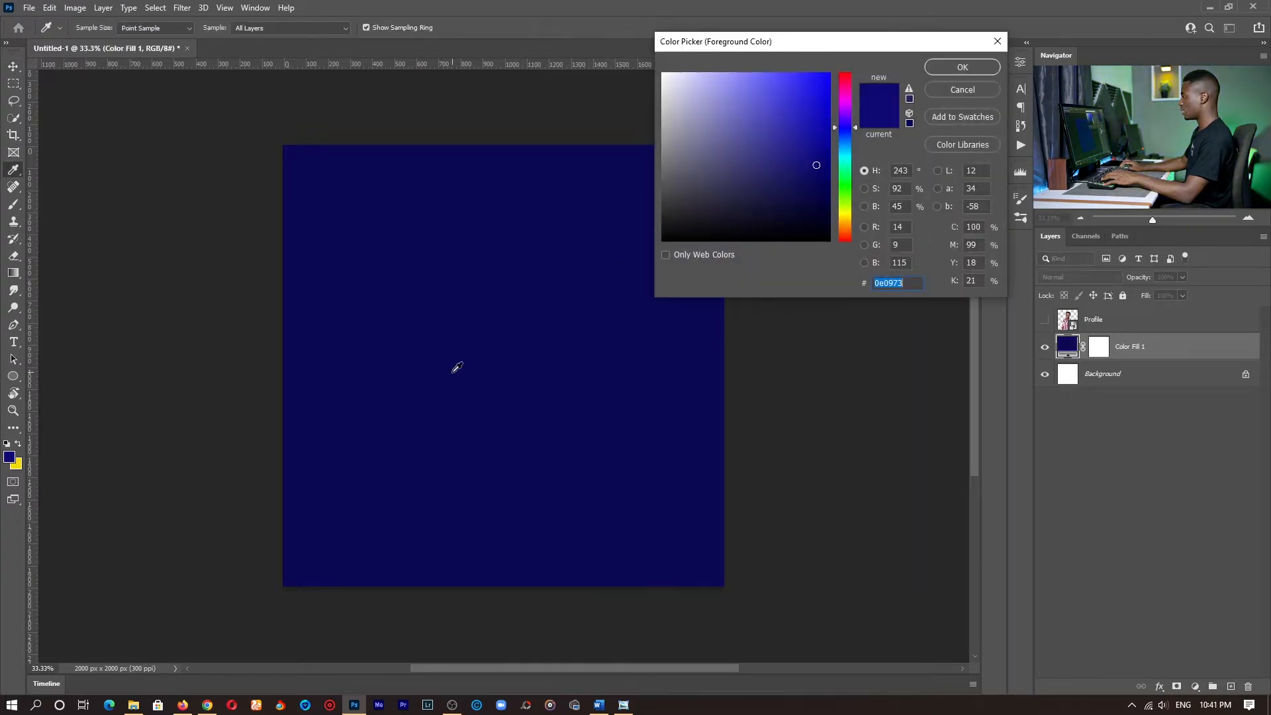
key(Return)
key(v)
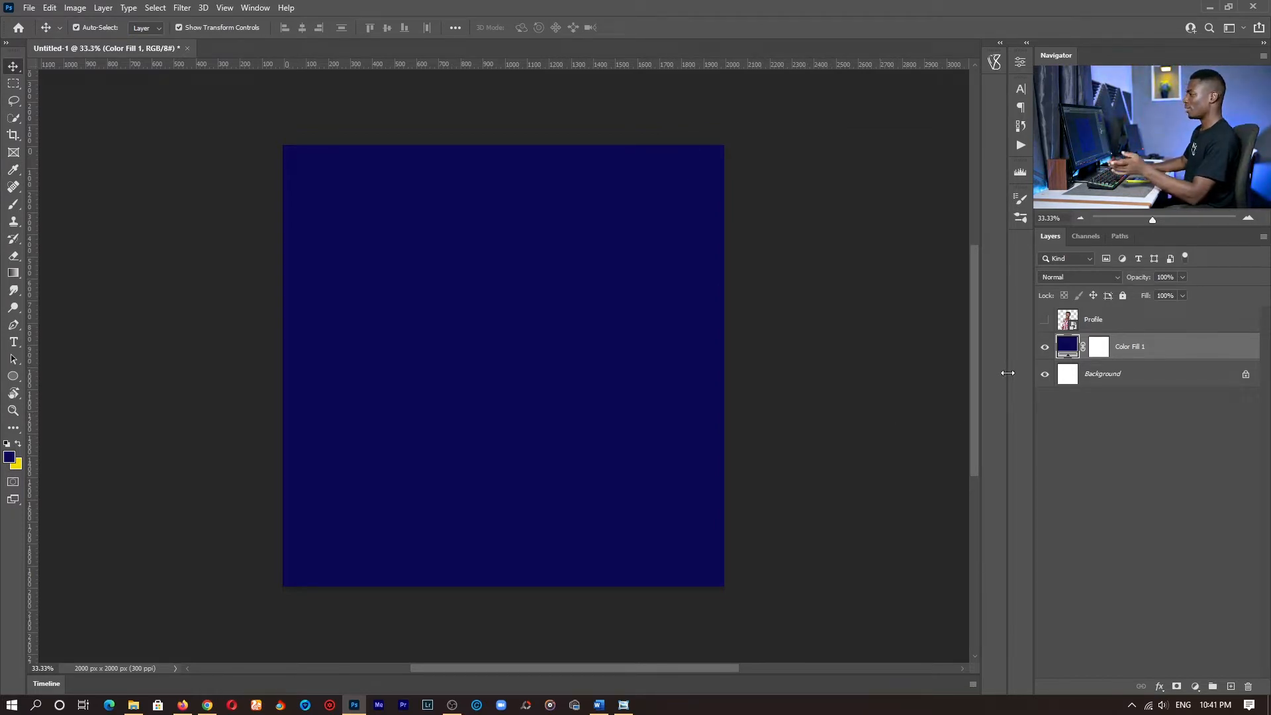
- Draw a circle about 342 px in diameter with the Ellipse tool, up and left of the canvas centre
click(14, 376)
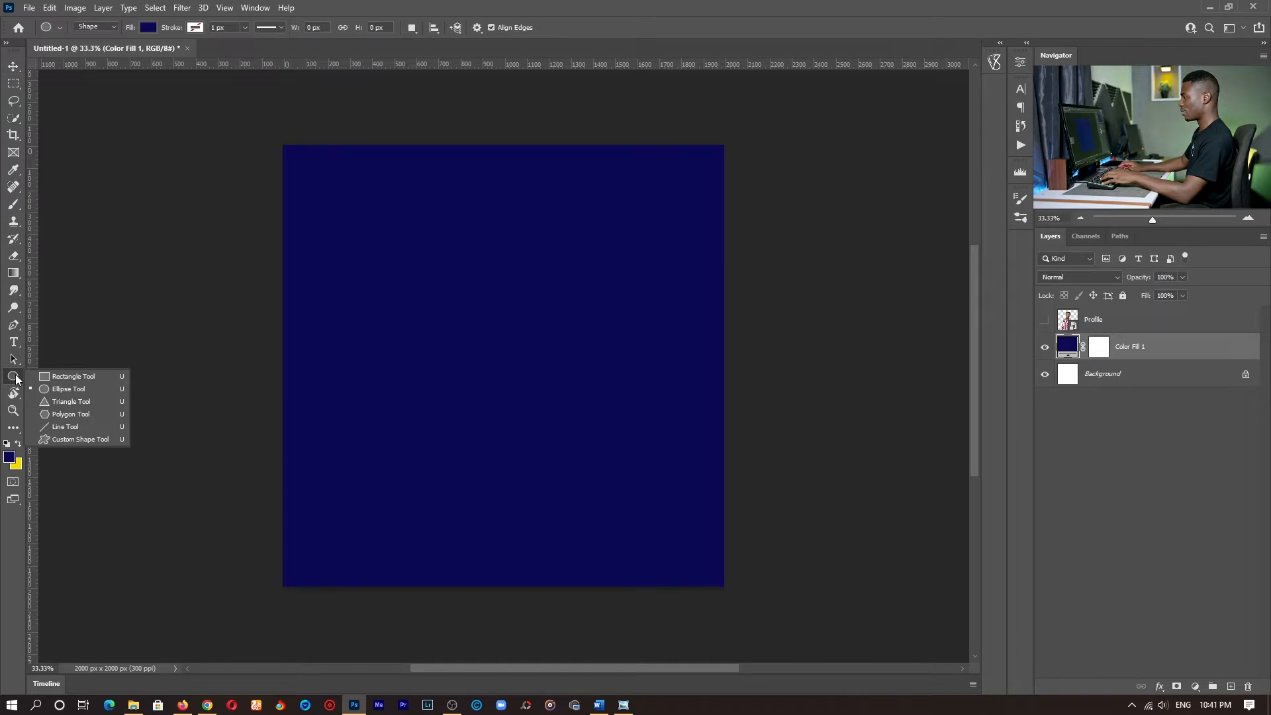
click(83, 389)
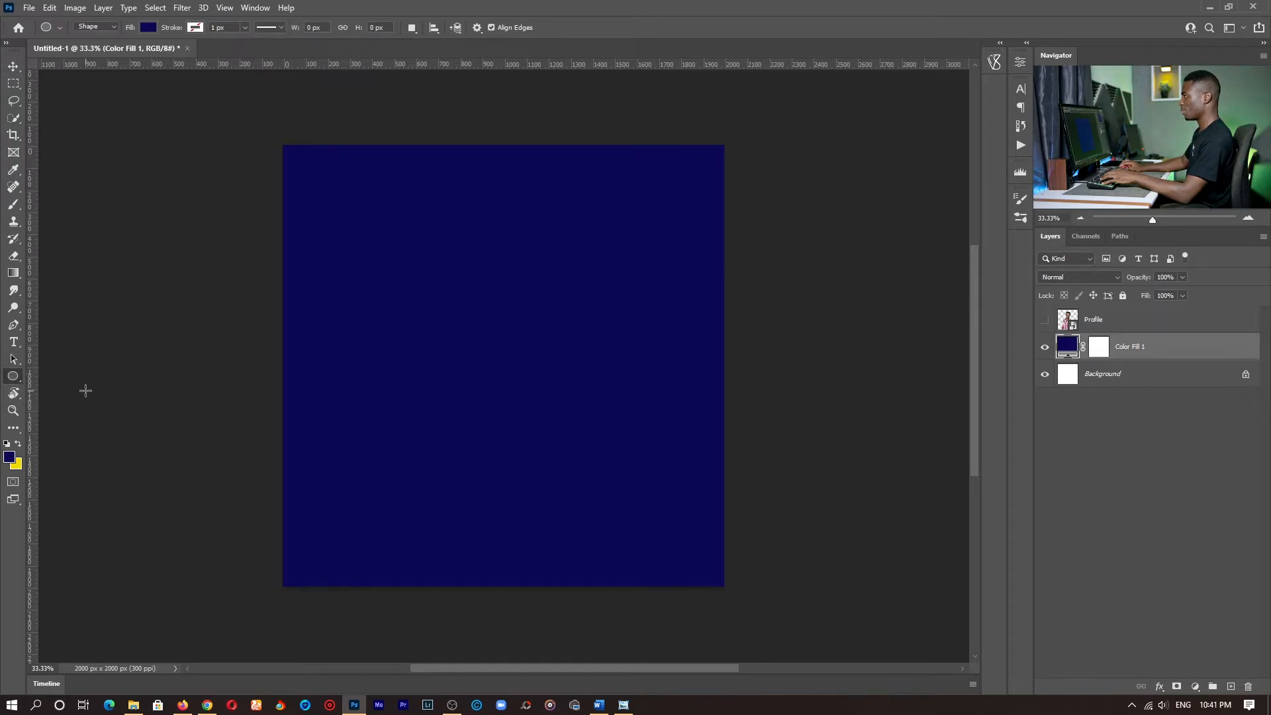
click(149, 29)
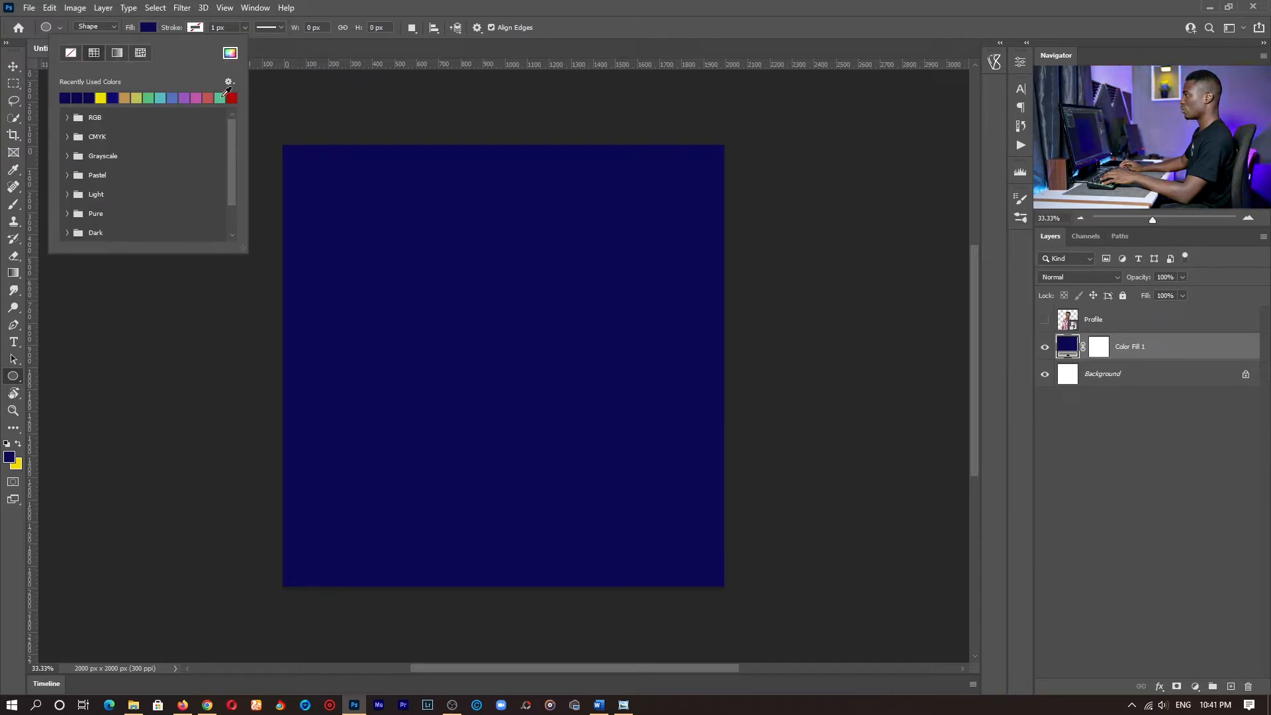
click(66, 117)
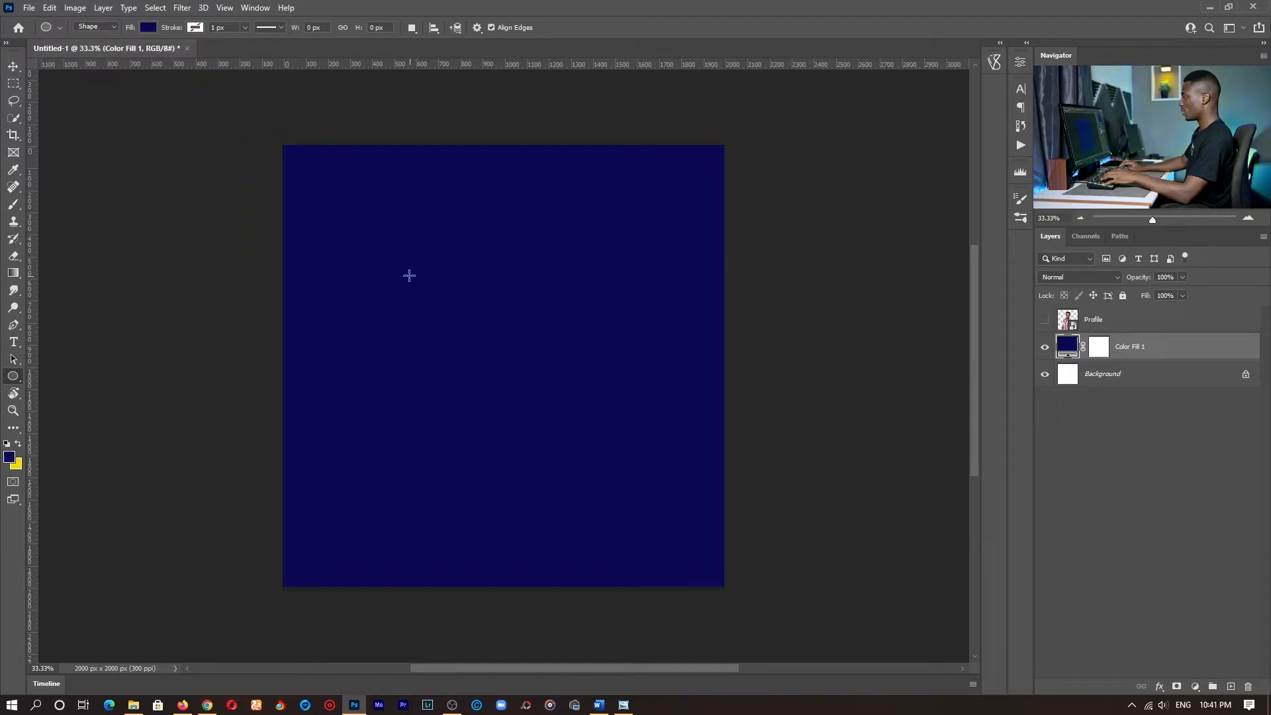
drag(419, 281, 468, 333)
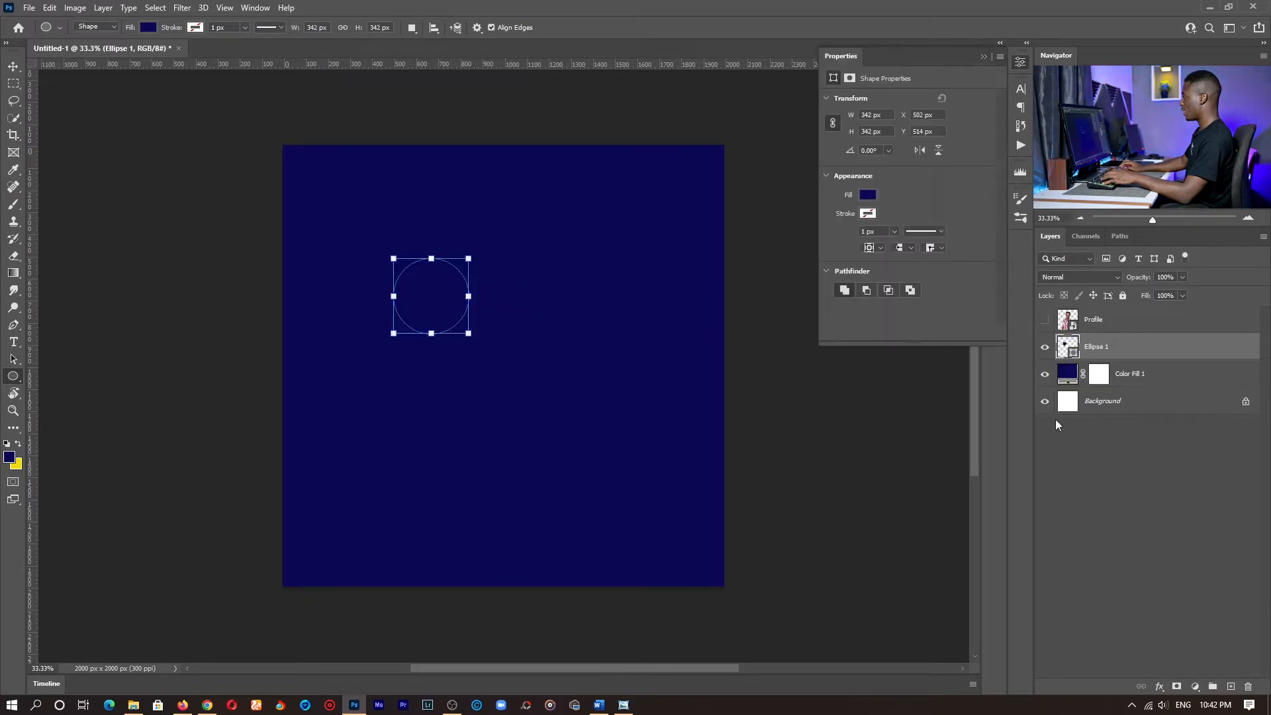
- Change the circle's fill colour to white #ffffff
double_click(1062, 345)
drag(721, 148, 570, 9)
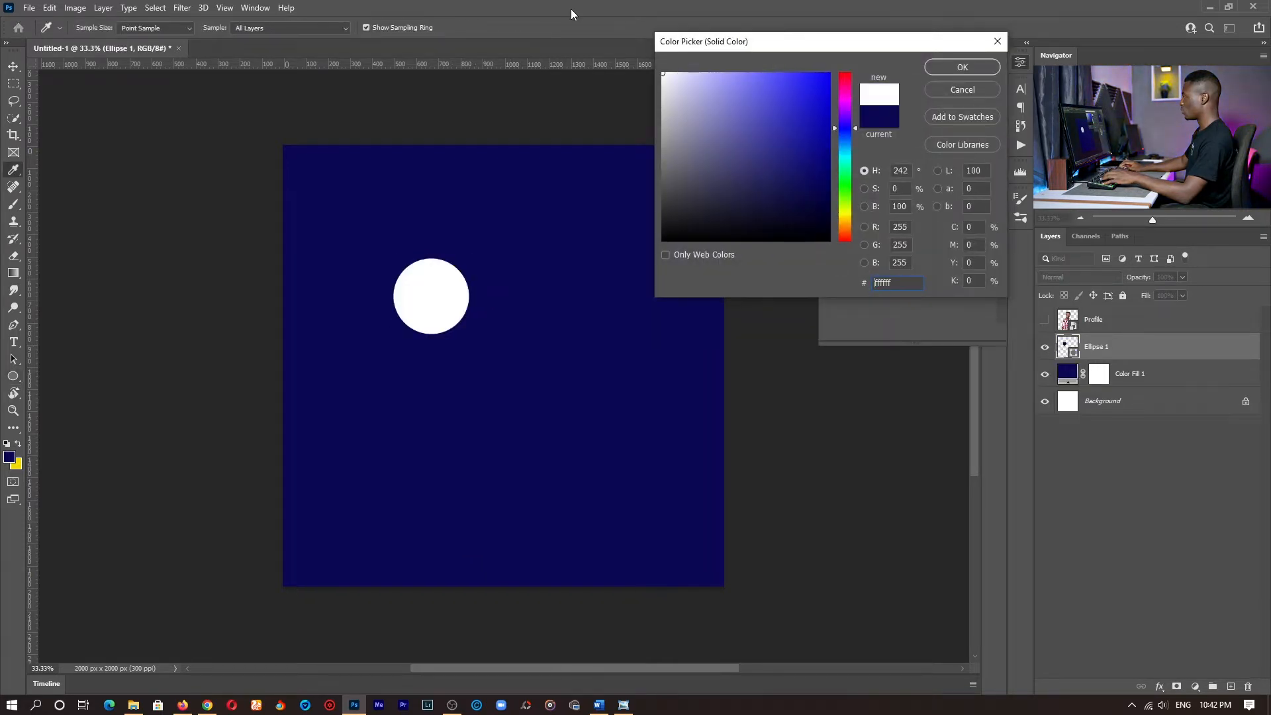
click(963, 67)
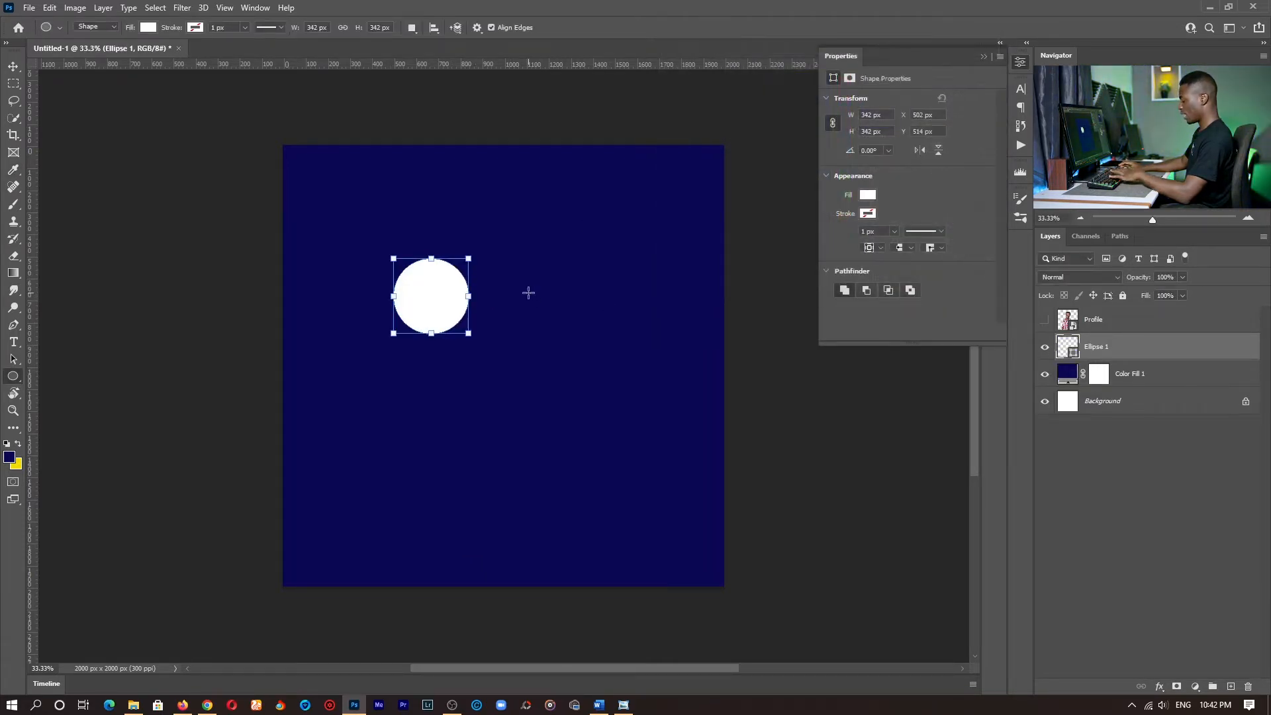
- Move the white circle to the lower-left edge of the canvas so it is partly cut off
key(c)
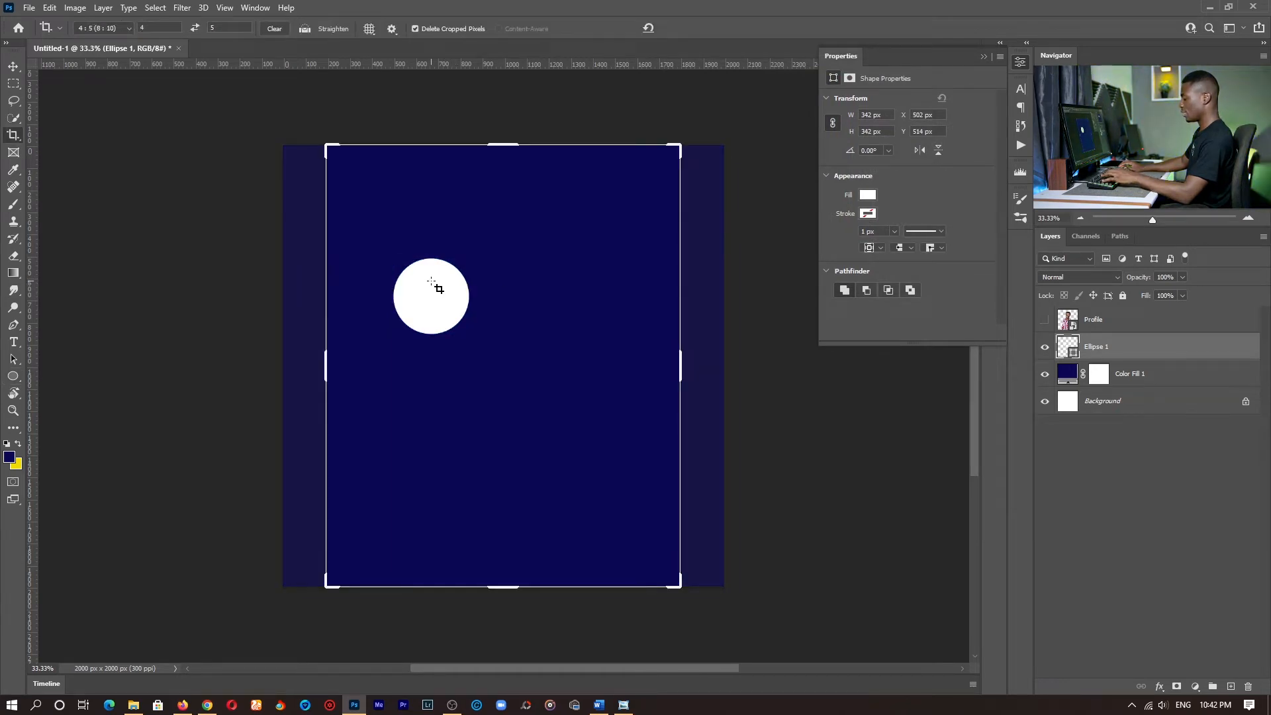
key(v)
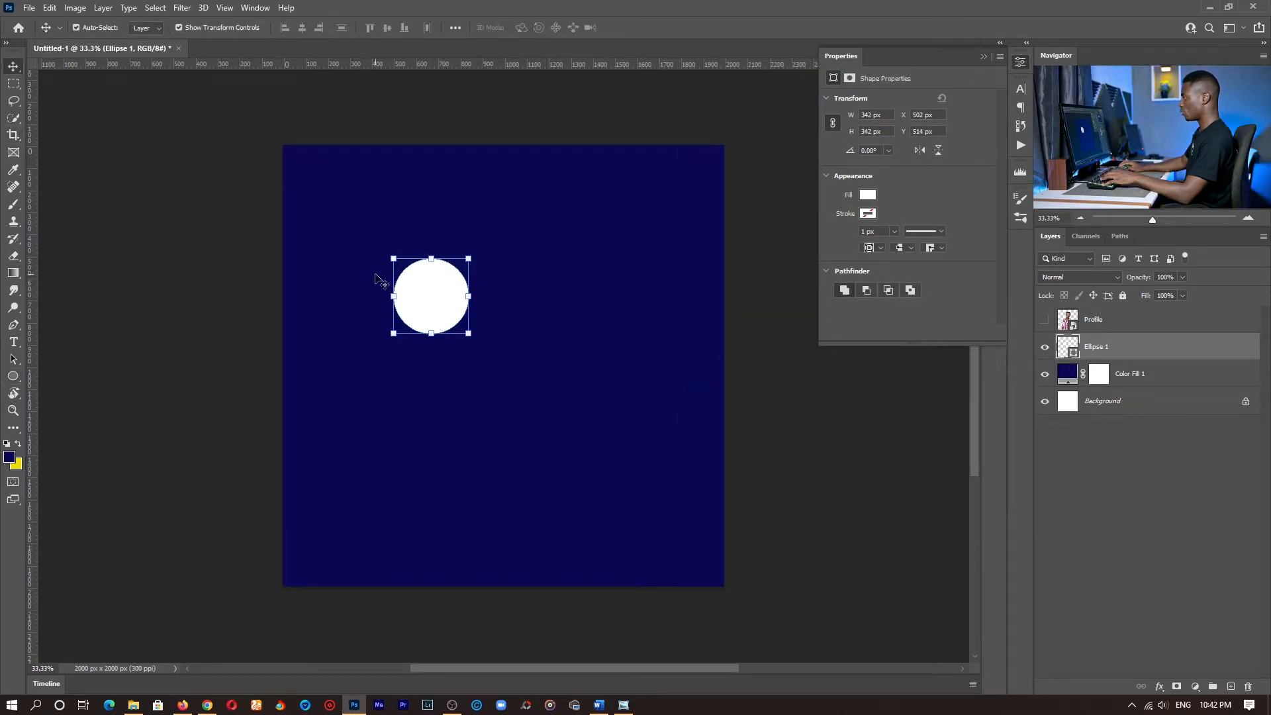
drag(423, 286, 296, 510)
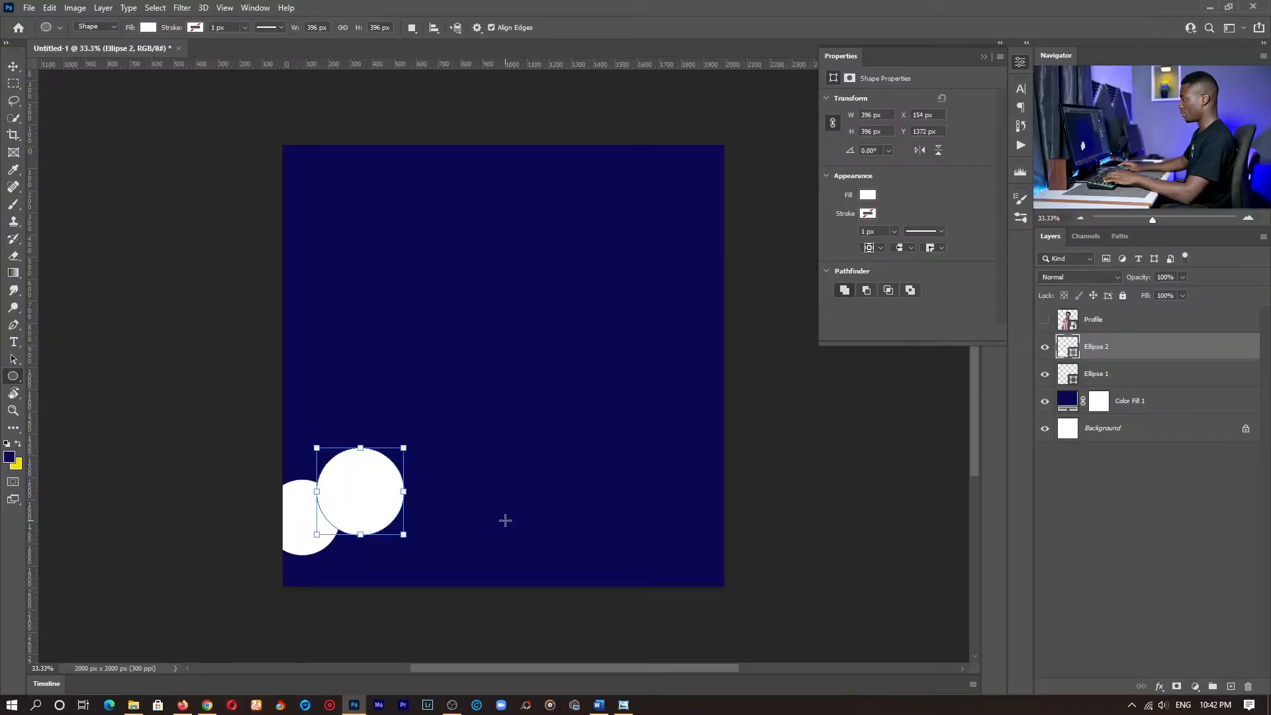
- Position the larger 396 px white circle so it overlaps the first circle's right side
key(v)
drag(383, 488, 376, 508)
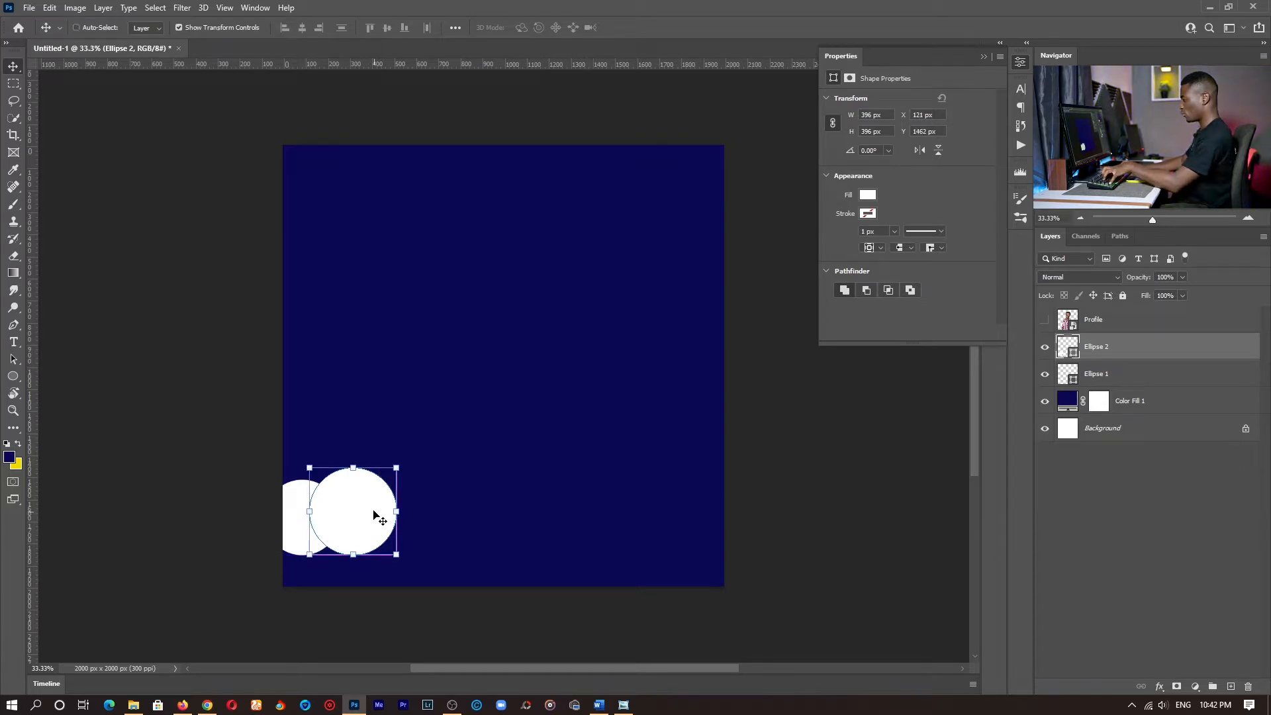
key(j)
key(v)
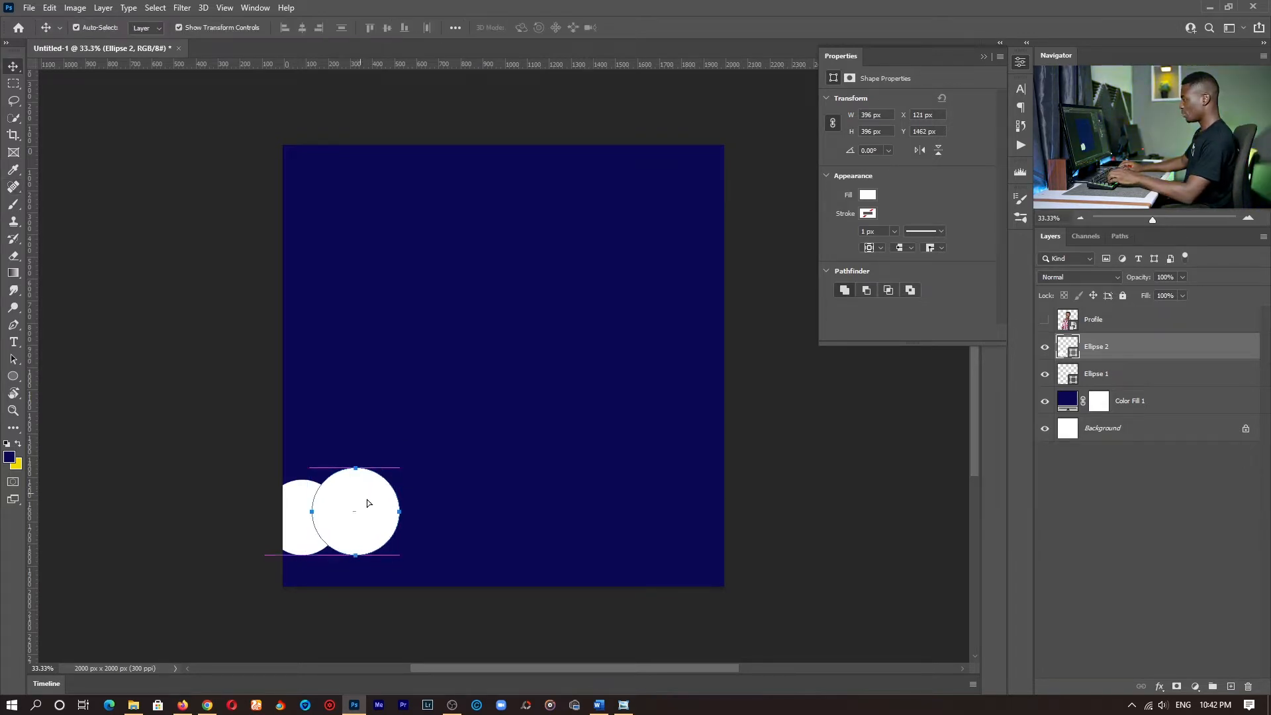
- Duplicate the 396 px circle seven times along the canvas's bottom edge, overlapping the copies into a cloud bank that reaches the right edge
drag(360, 494, 470, 563)
alt+click(357, 499)
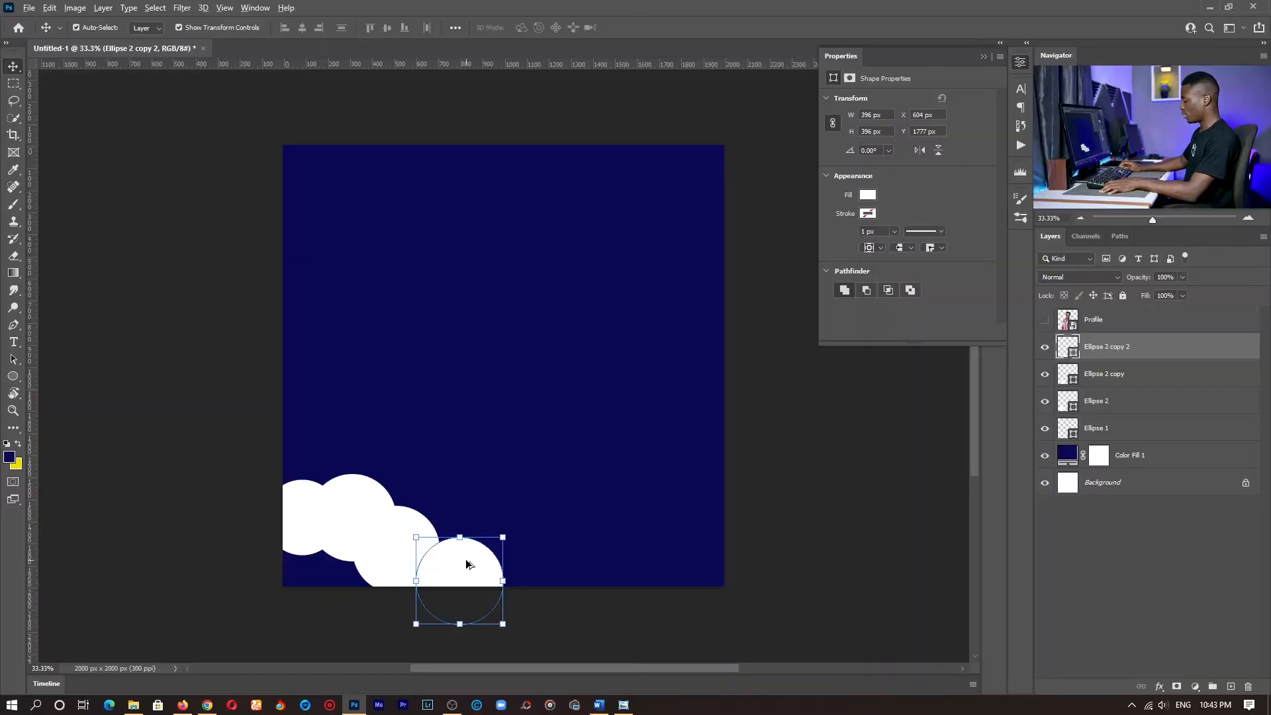
drag(466, 564, 751, 536)
click(675, 509)
drag(675, 509, 668, 519)
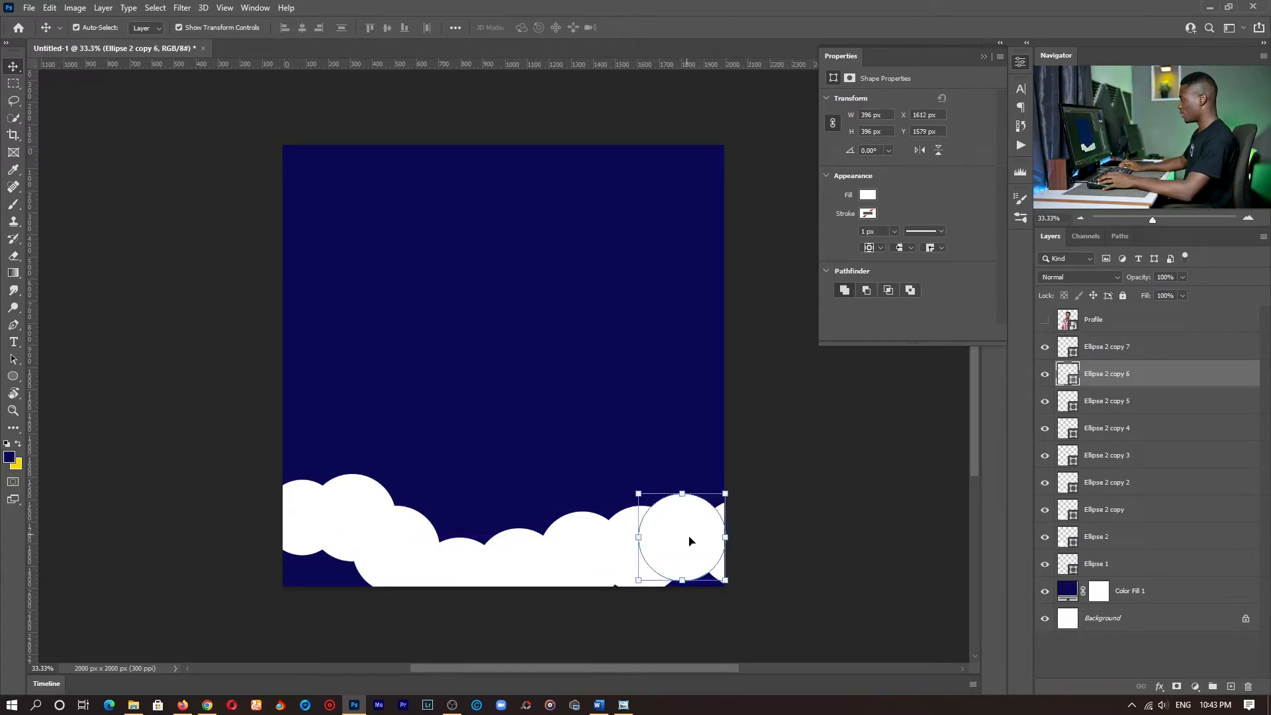
- Group all the white circle layers, from Ellipse 1 to Ellipse 2 copy 7
shift+click(1109, 562)
click(1118, 354)
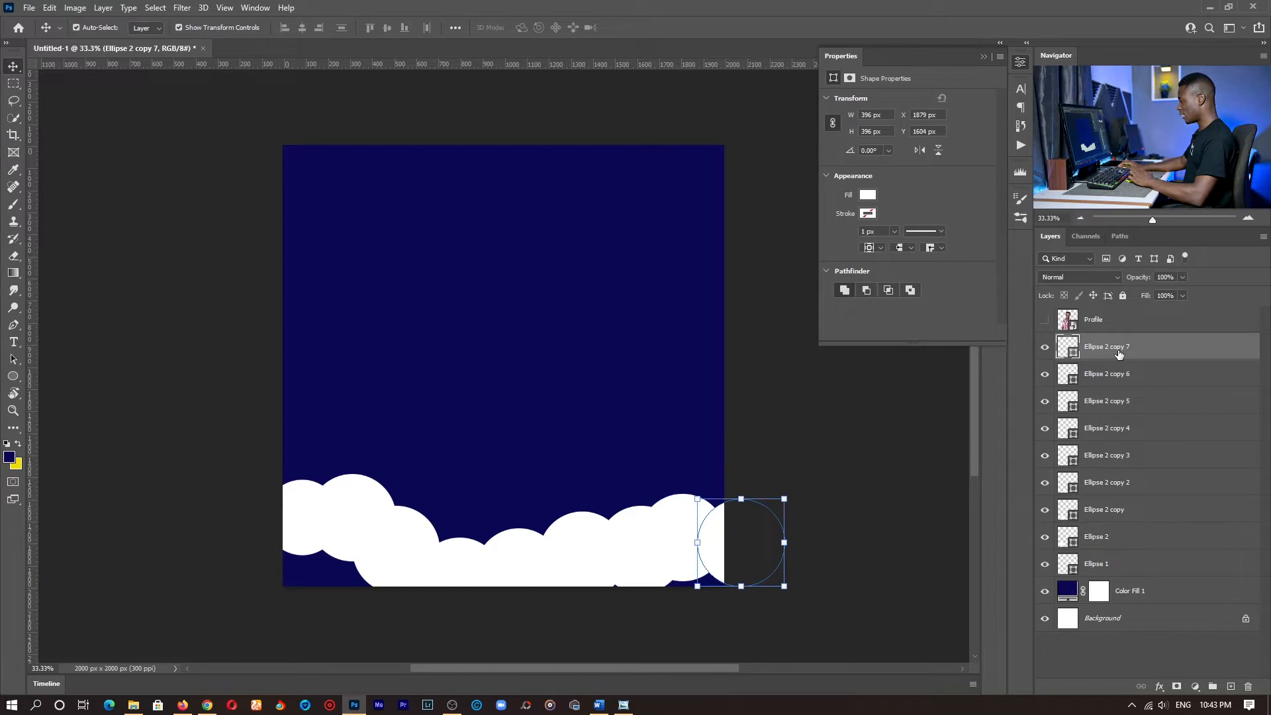
shift+click(1114, 564)
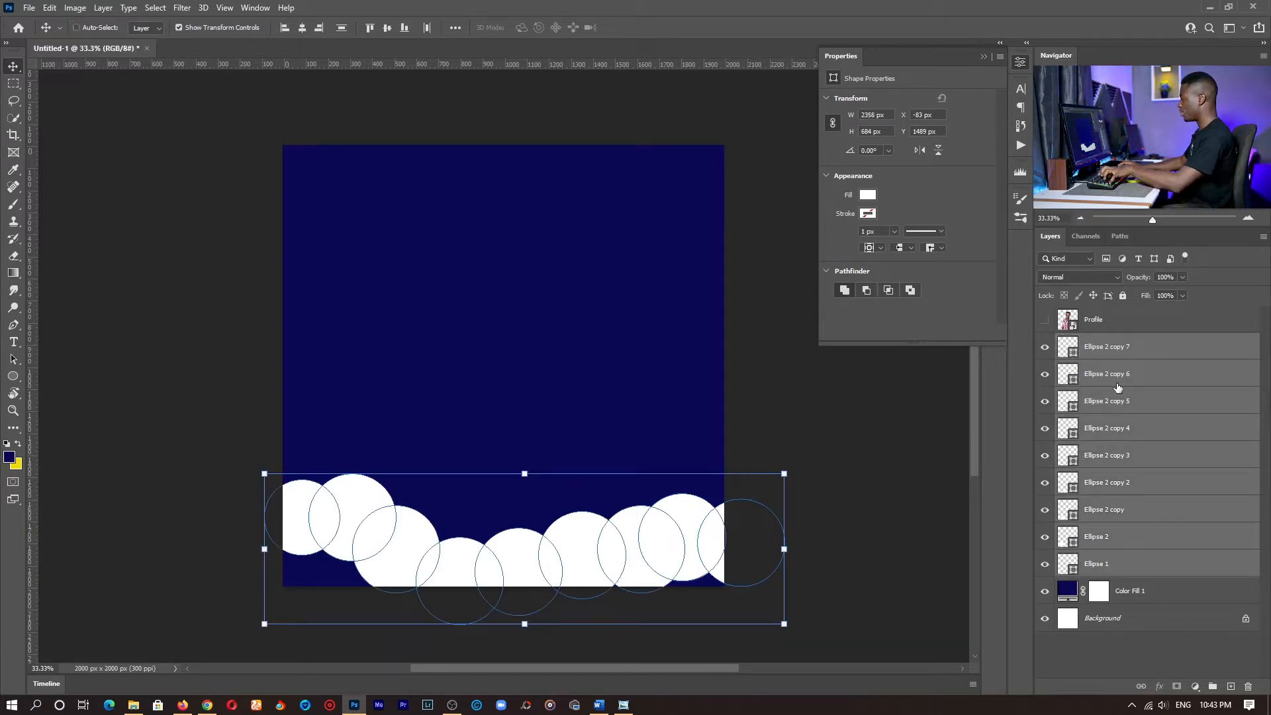
key(ctrl+g)
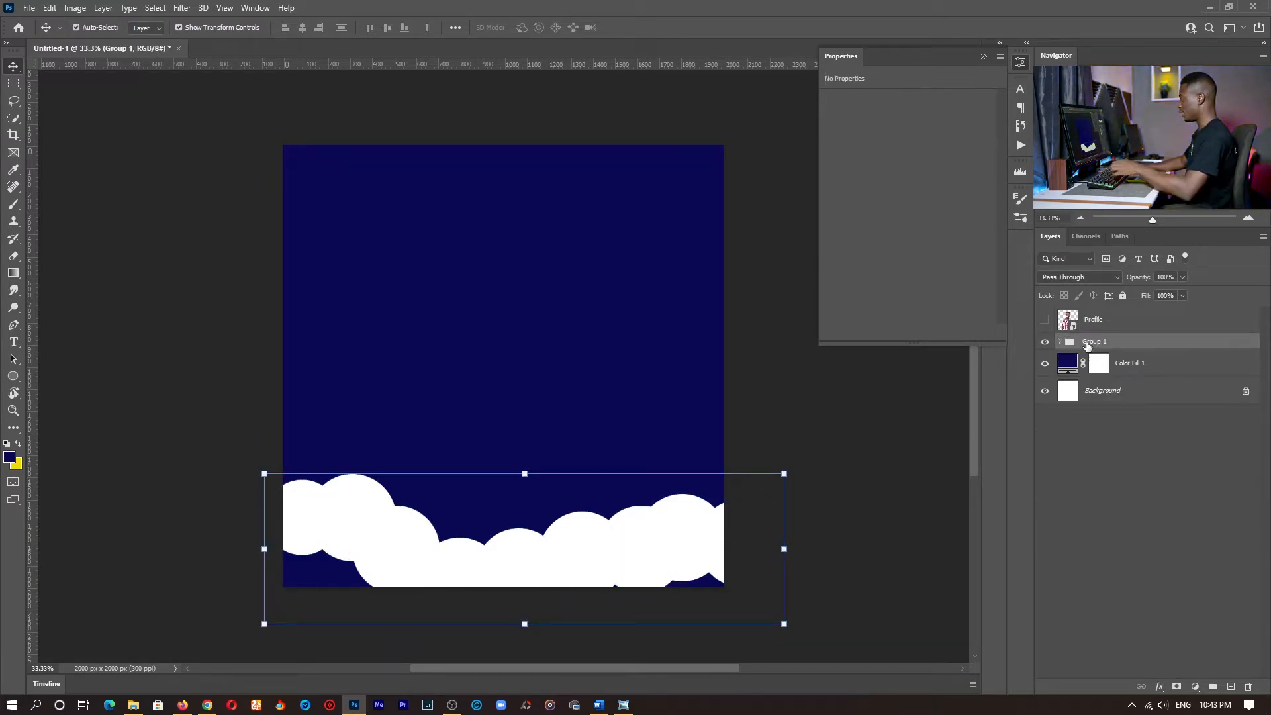
- Rename the new group of white circles as WHITE CIRCLES
double_click(1094, 342)
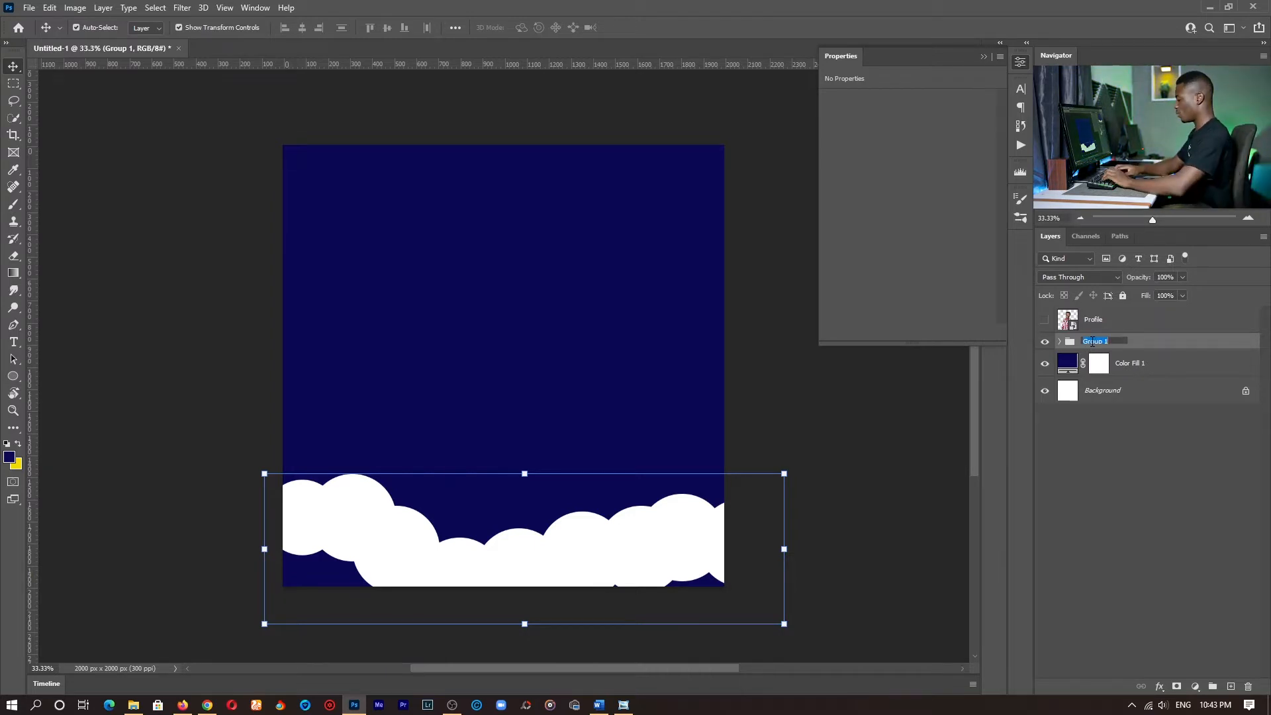
text(whi)
key(BackSpace)
key(BackSpace)
key(BackSpace)
text(WH)
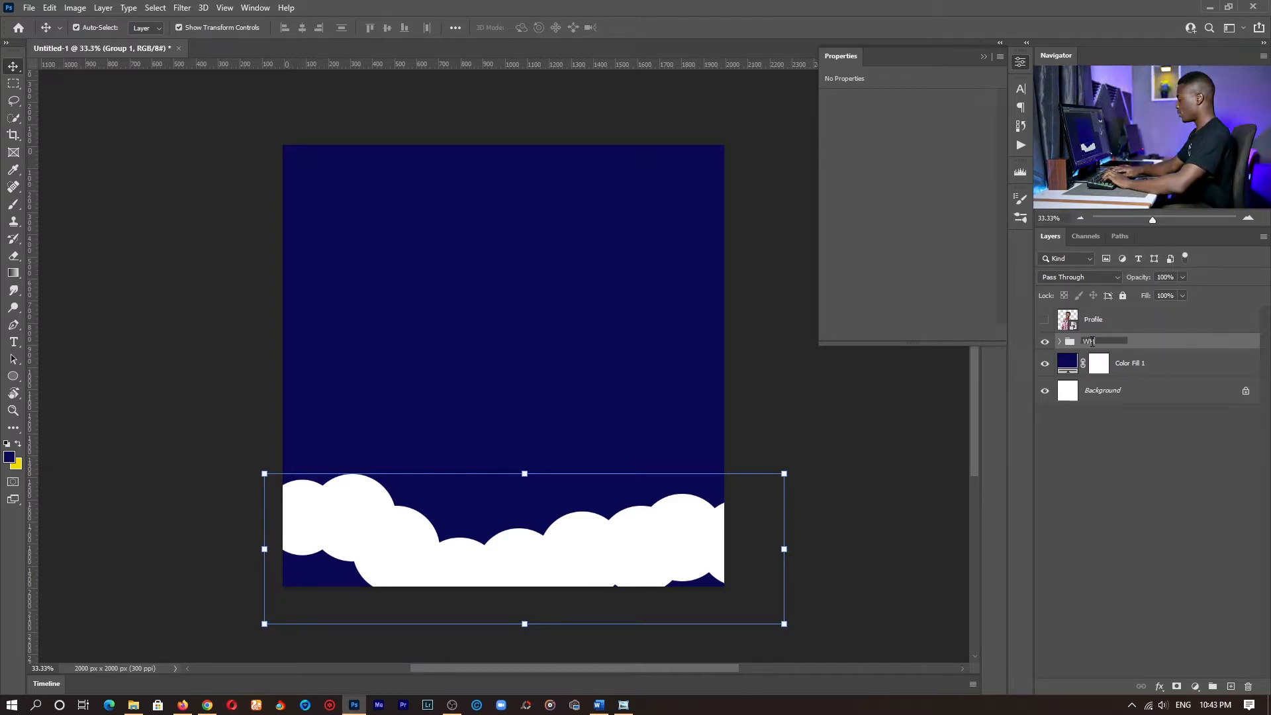
text(ITE CIRCLE)
key(Return)
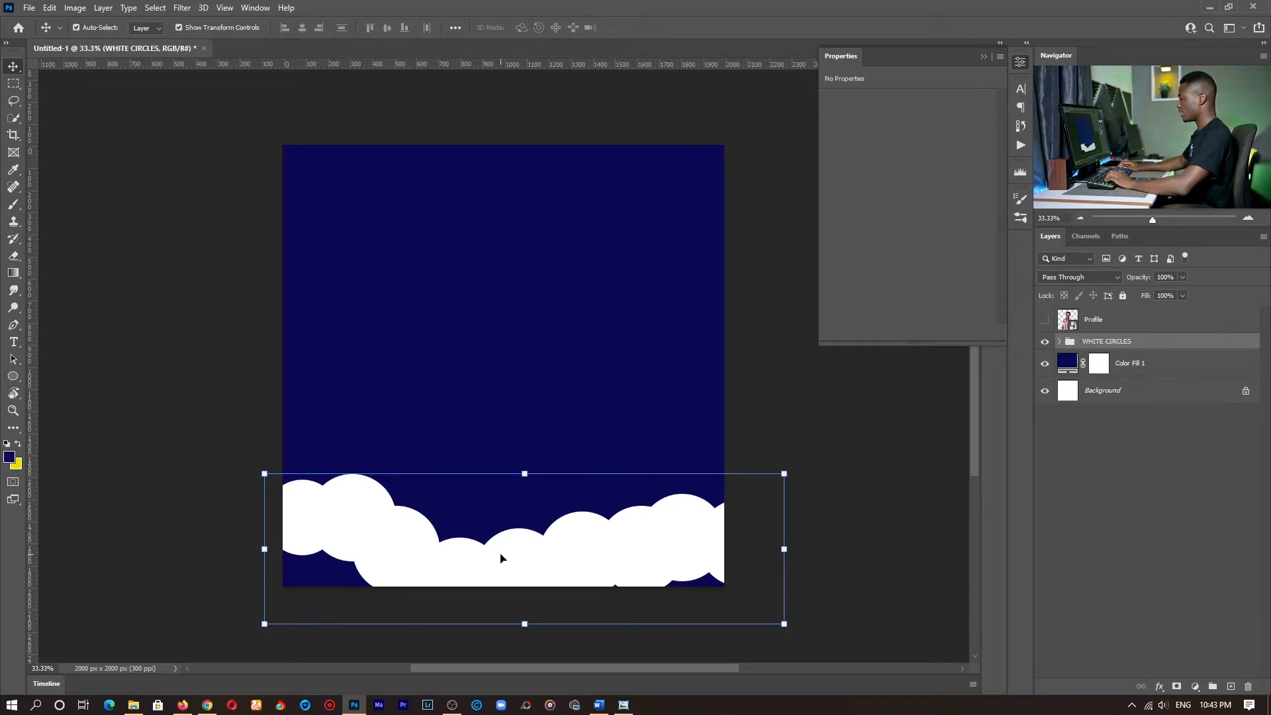
- Scale the WHITE CIRCLES group up slightly, to about 438 px for the larger circles, keeping it along the canvas's bottom edge
drag(515, 556, 507, 571)
key(ctrl+z)
click(1112, 343)
mouse_move(524, 472)
mouse_down()
mouse_move(538, 544)
mouse_move(525, 458)
mouse_up()
drag(538, 570, 544, 580)
drag(544, 579, 544, 579)
click(655, 27)
- Duplicate the large white circle into both lower corners of the canvas to cover the blue gaps, and collapse the WHITE CIRCLES group
click(250, 519)
click(286, 525)
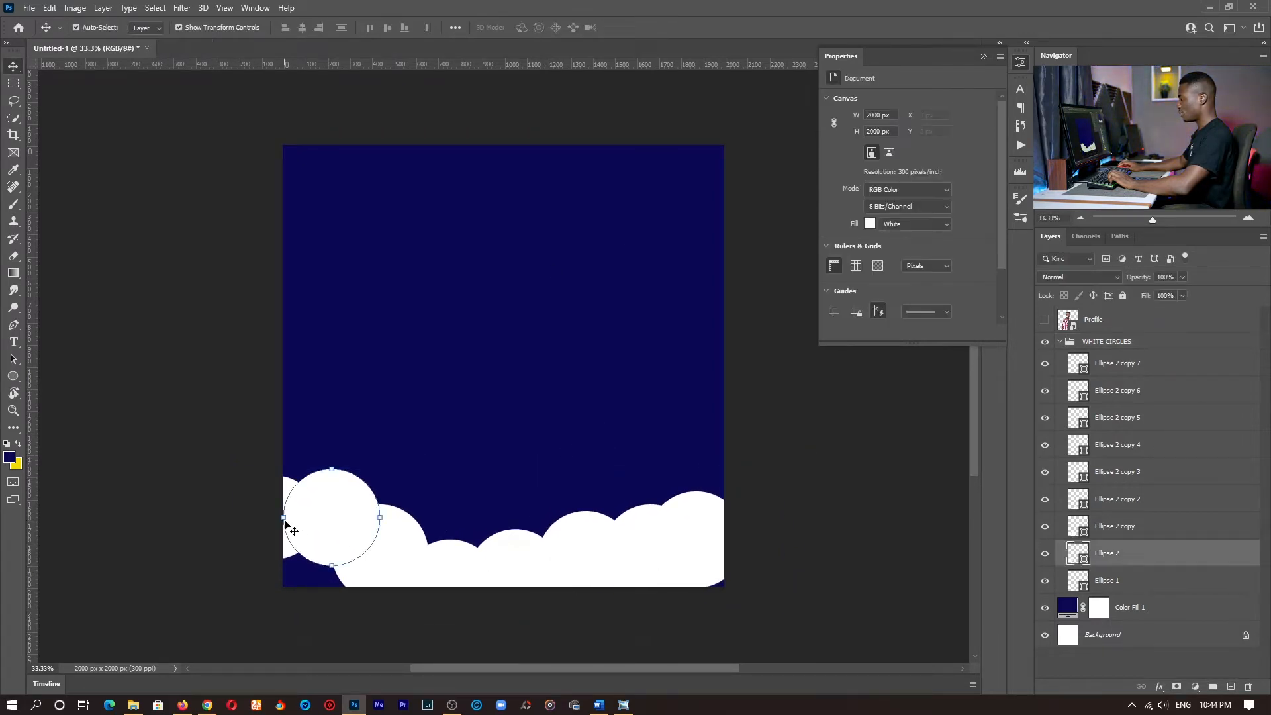
drag(335, 509, 724, 573)
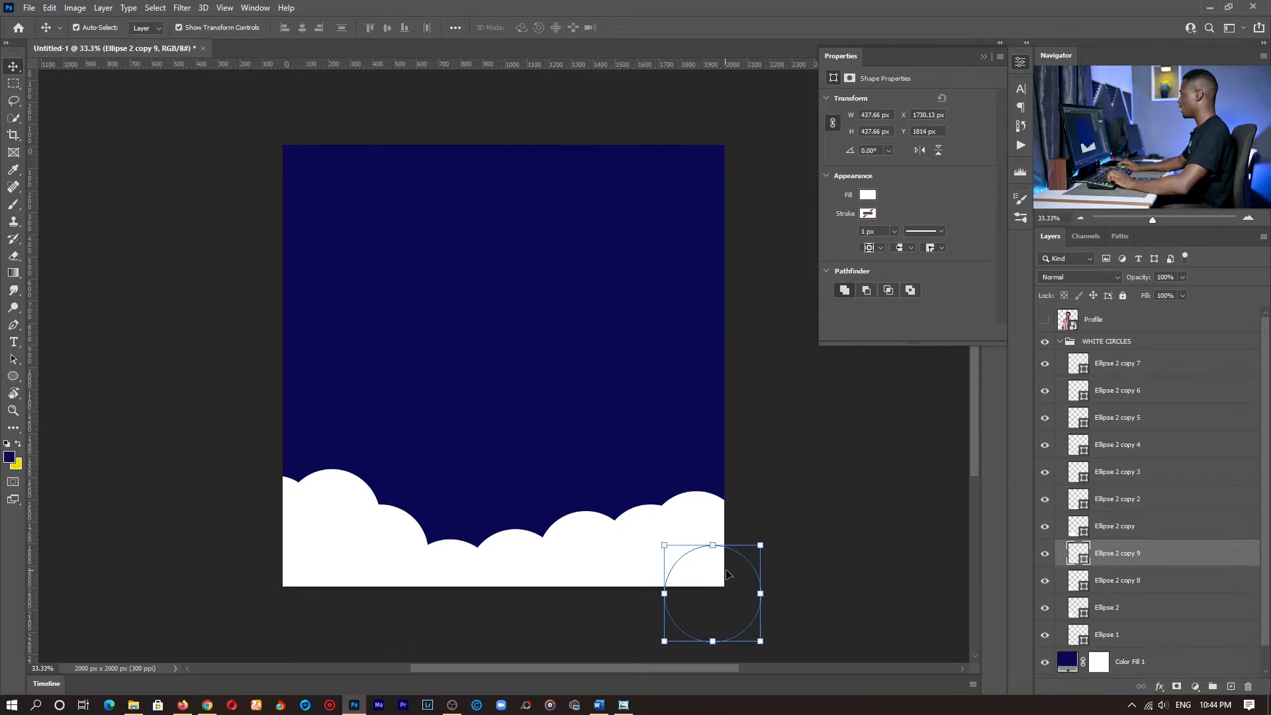
click(1060, 341)
click(1110, 343)
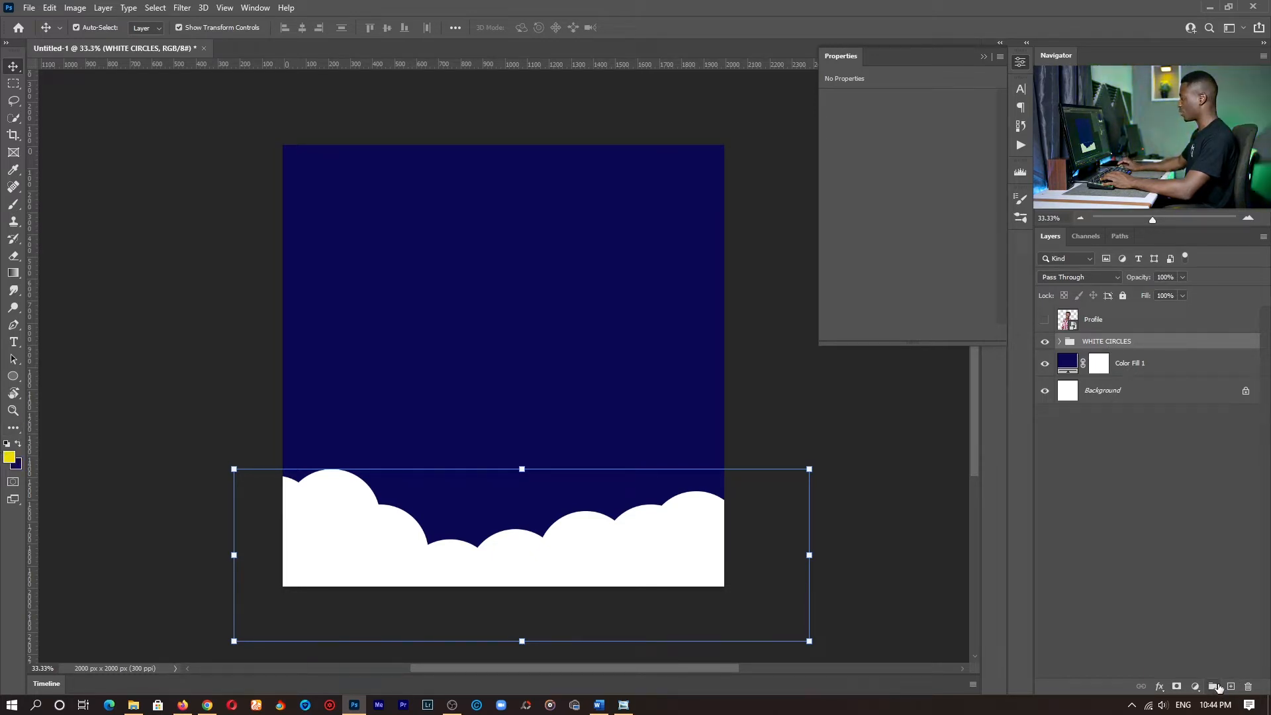
- Create a new layer group above WHITE CIRCLES and name it YELLOW CICLES
click(1214, 687)
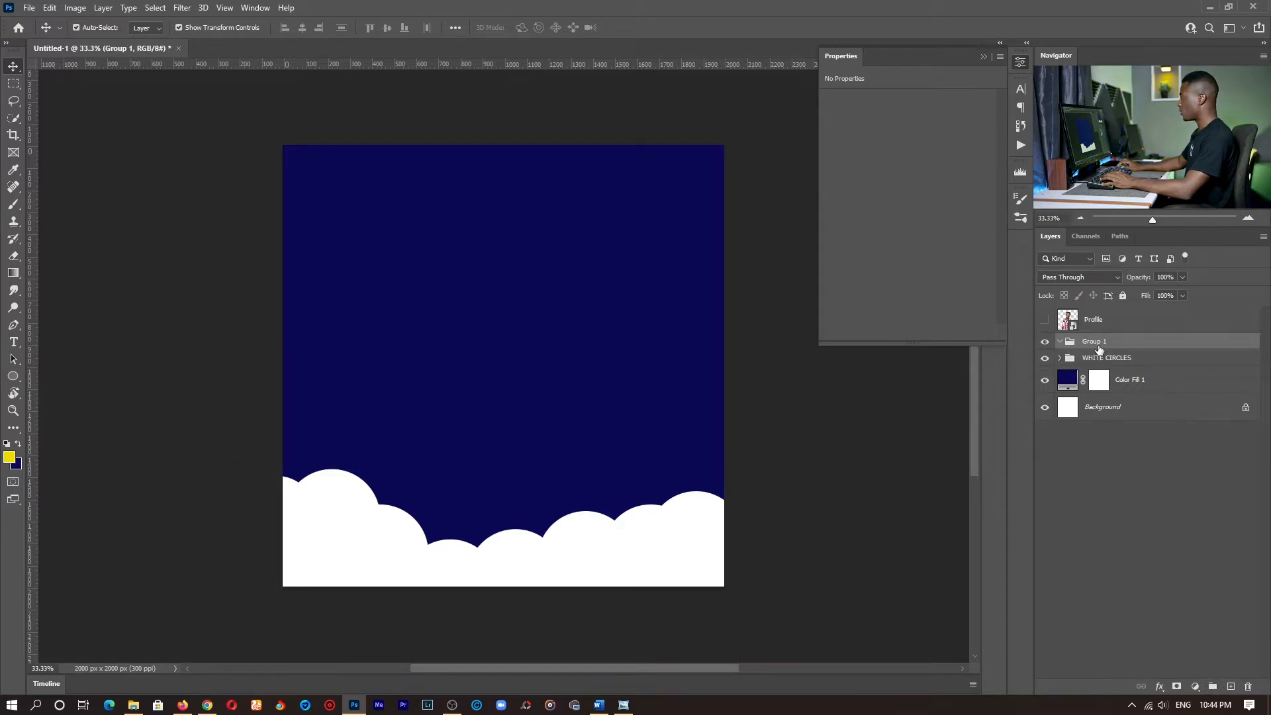
double_click(1095, 341)
text(YELO)
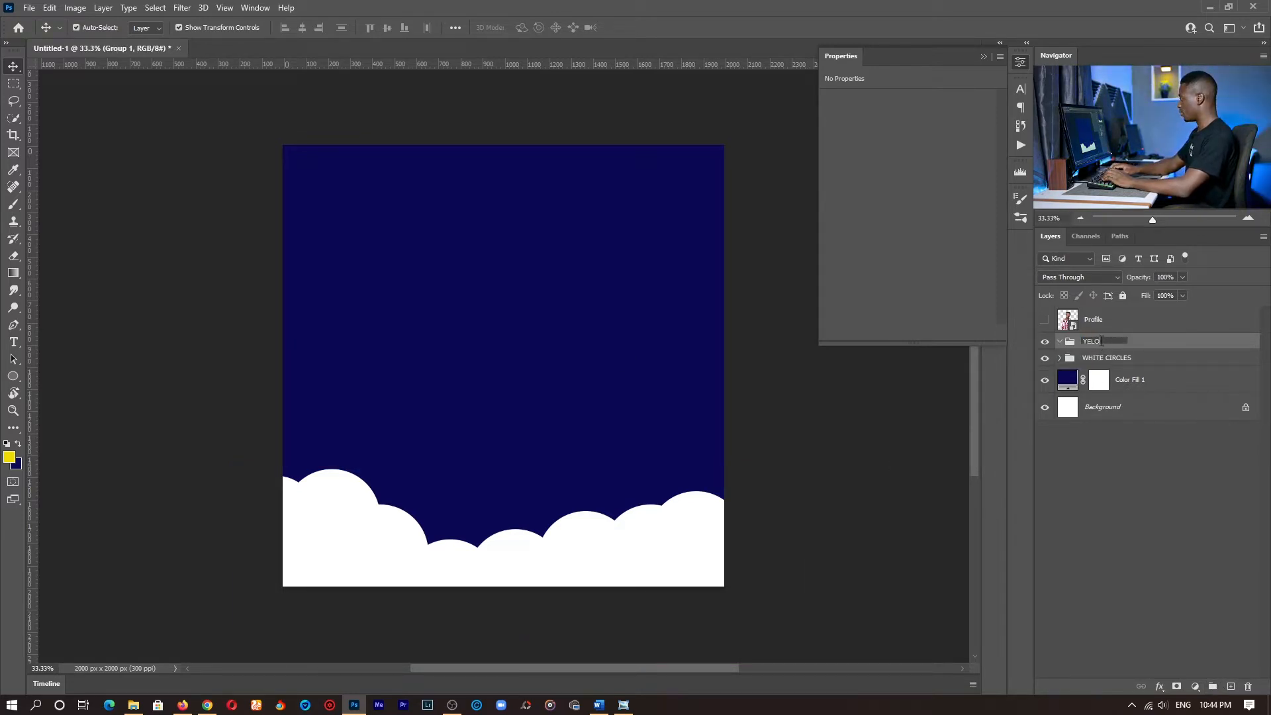
text(OW)
key(BackSpace)
text(L)
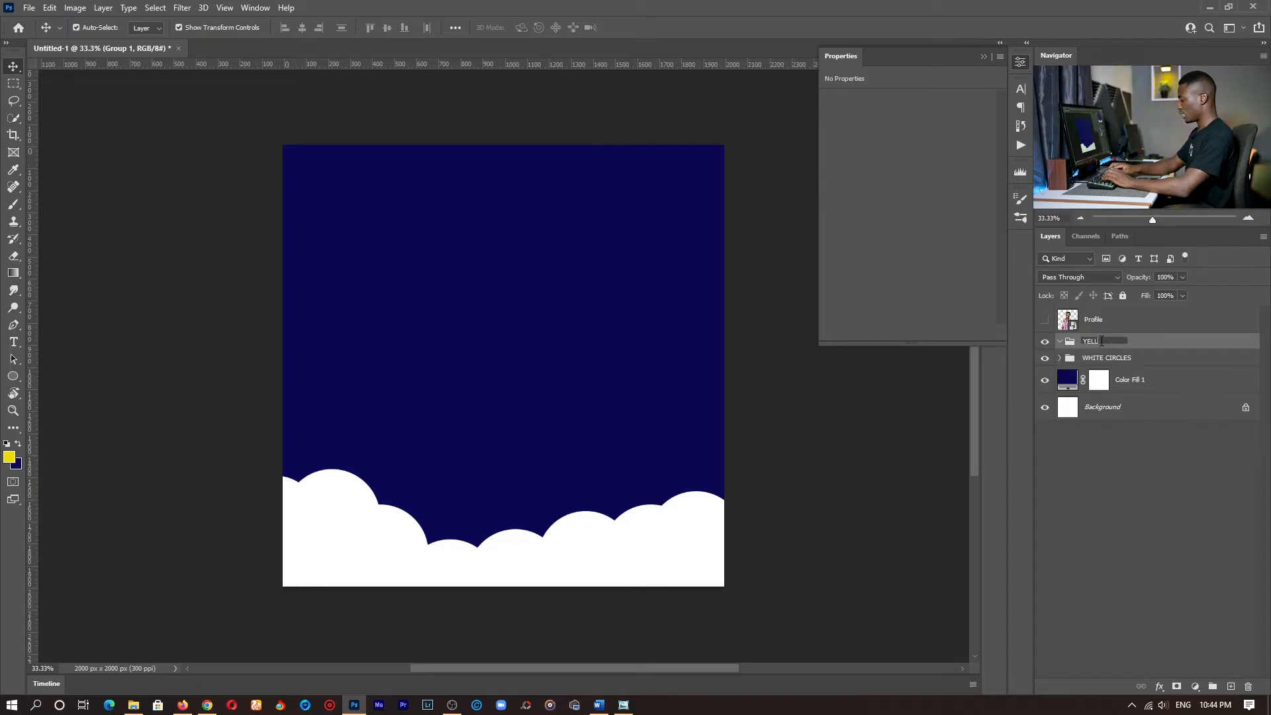
text(OW C)
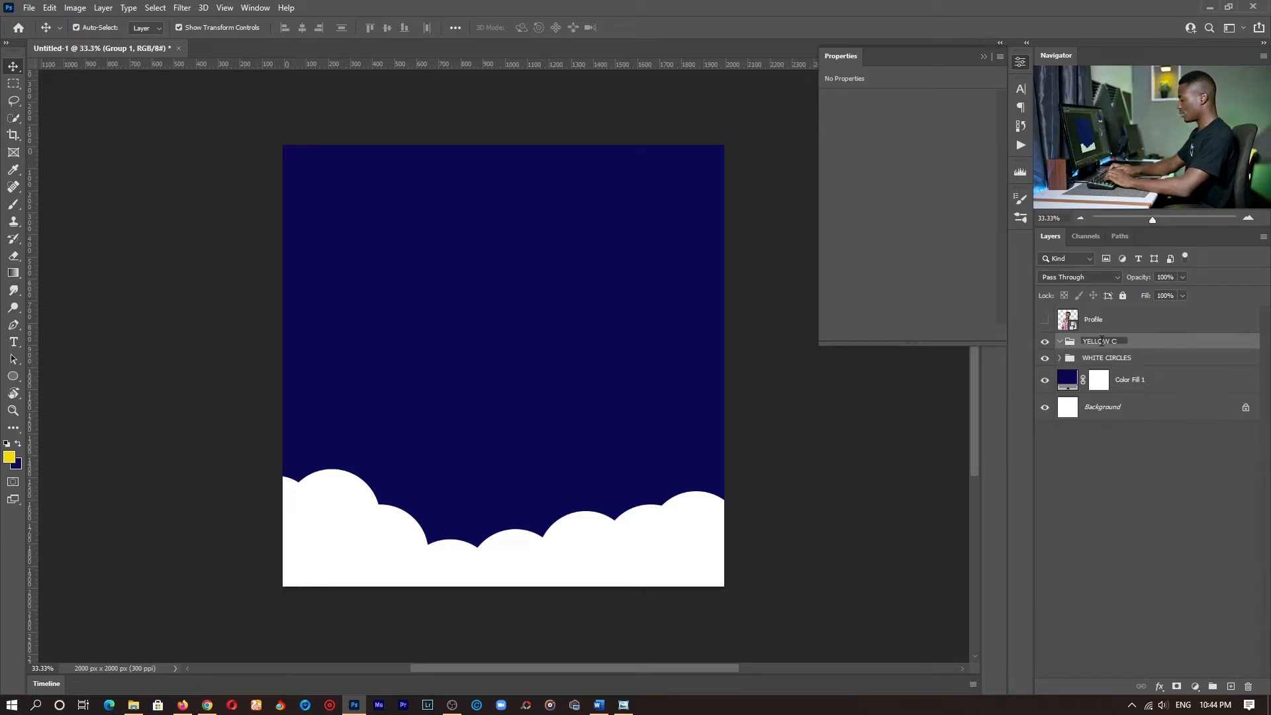
text(RES)
key(Return)
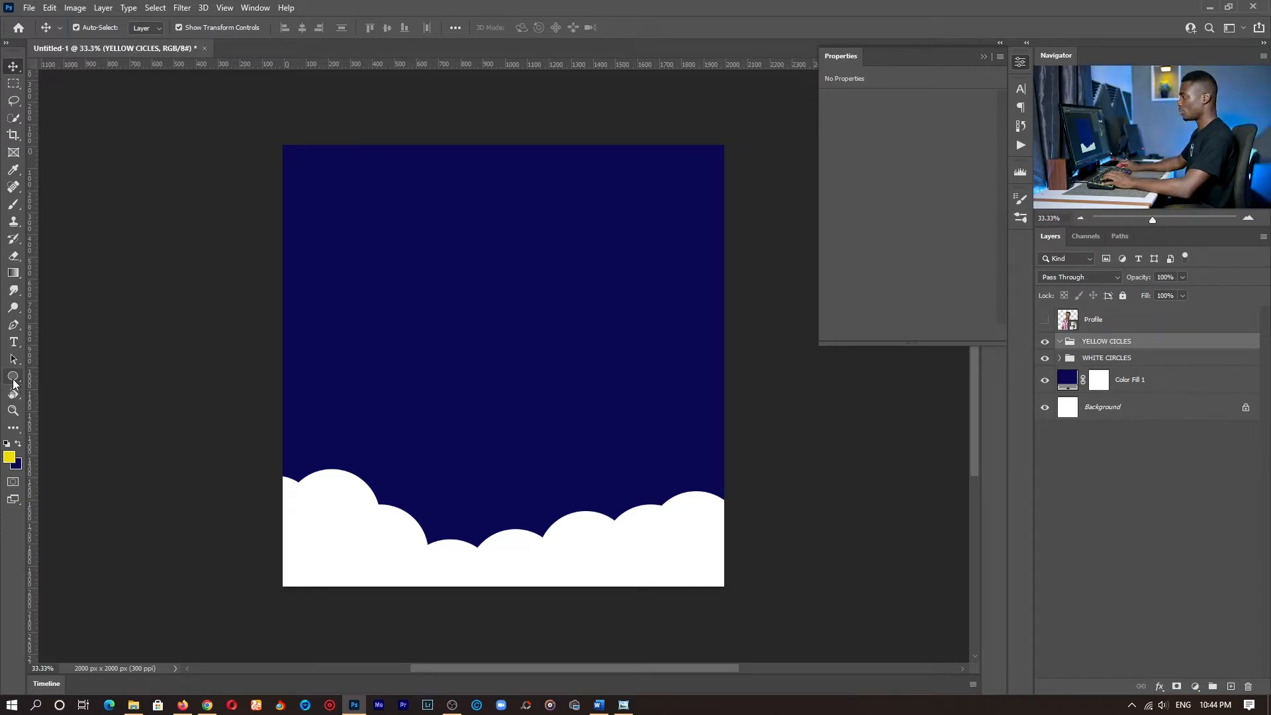
- Draw a yellow circle about 369 px wide over the white clouds and duplicate it eight times into a bank rising to the canvas's right edge
click(14, 381)
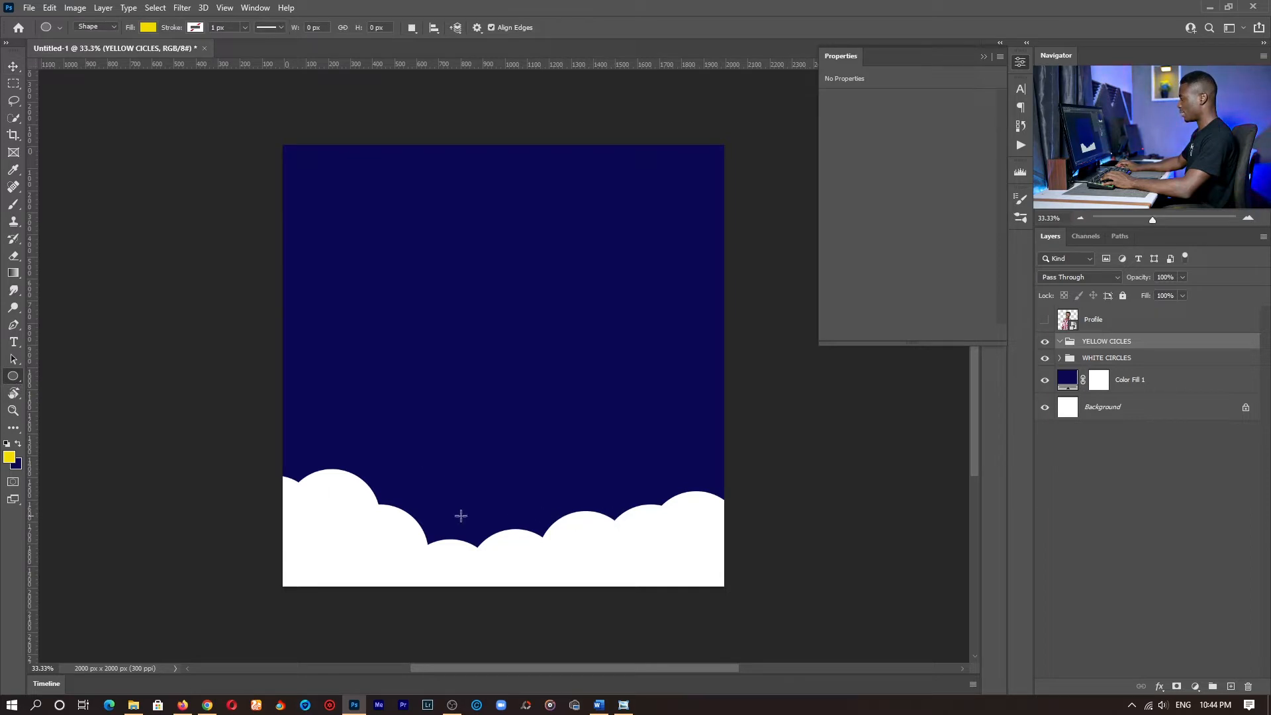
drag(372, 494, 454, 573)
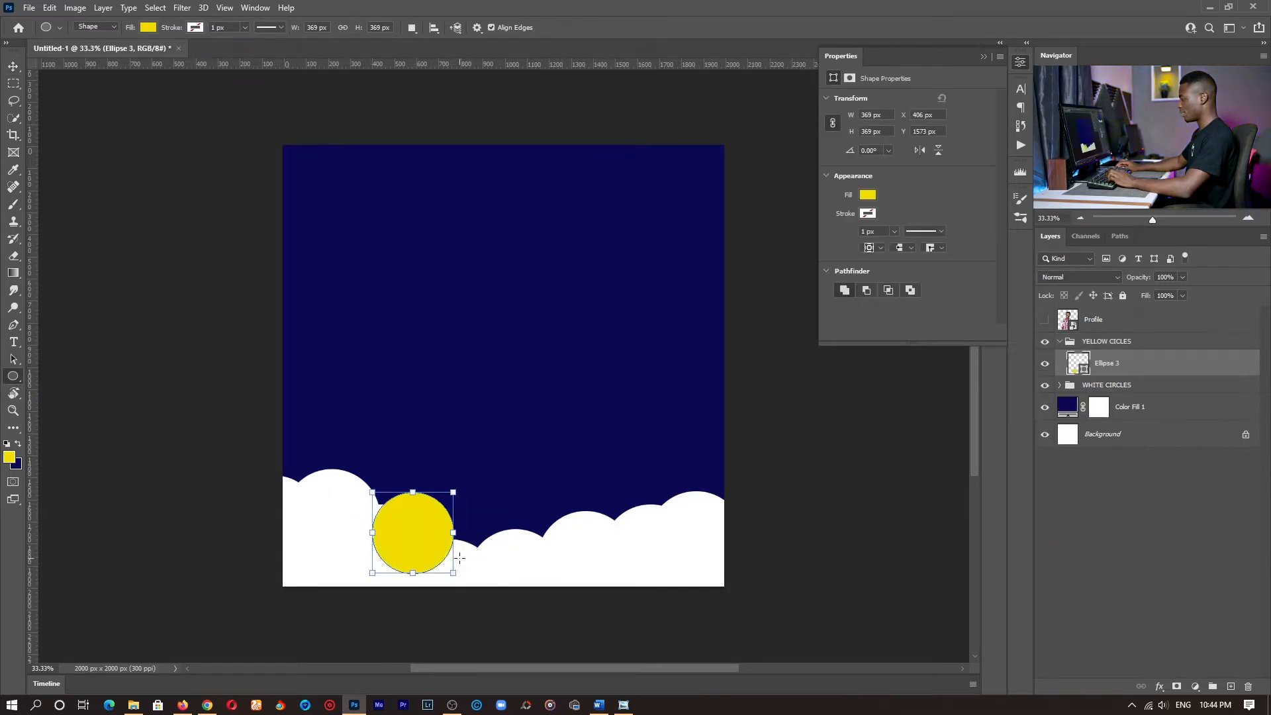
key(v)
key(alt+v)
key(Escape)
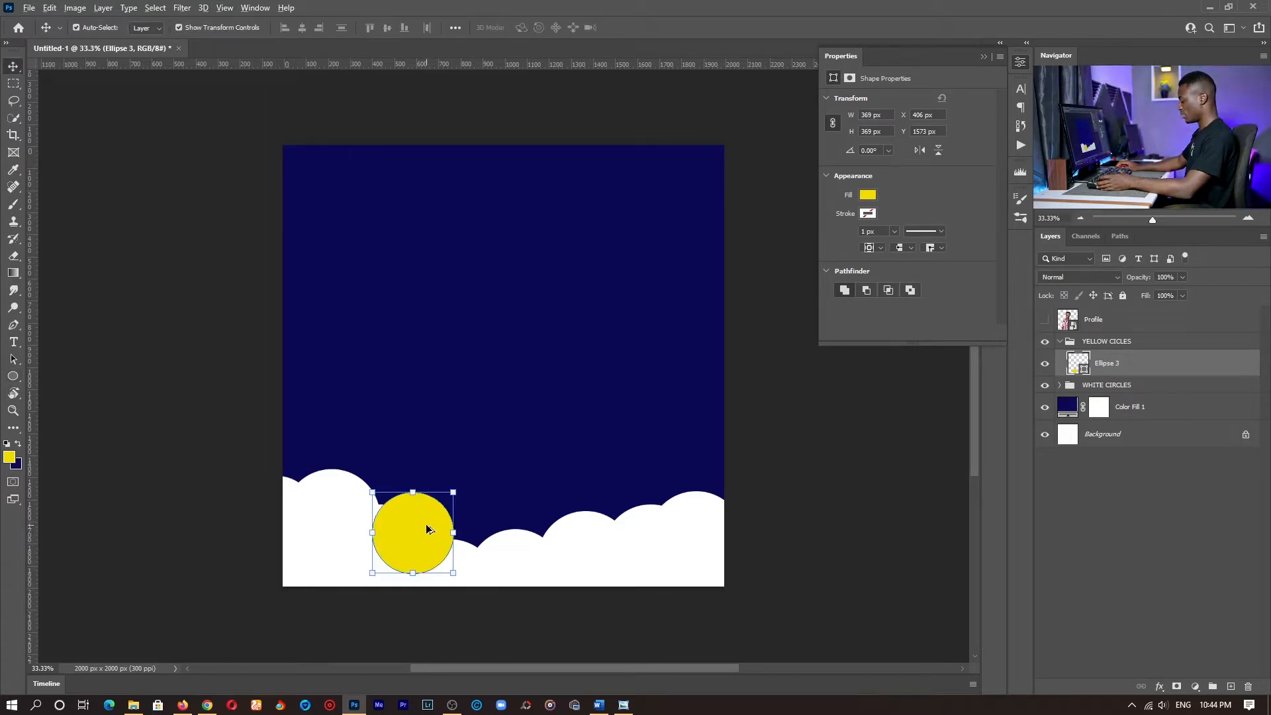
drag(426, 529, 623, 507)
drag(627, 501, 730, 497)
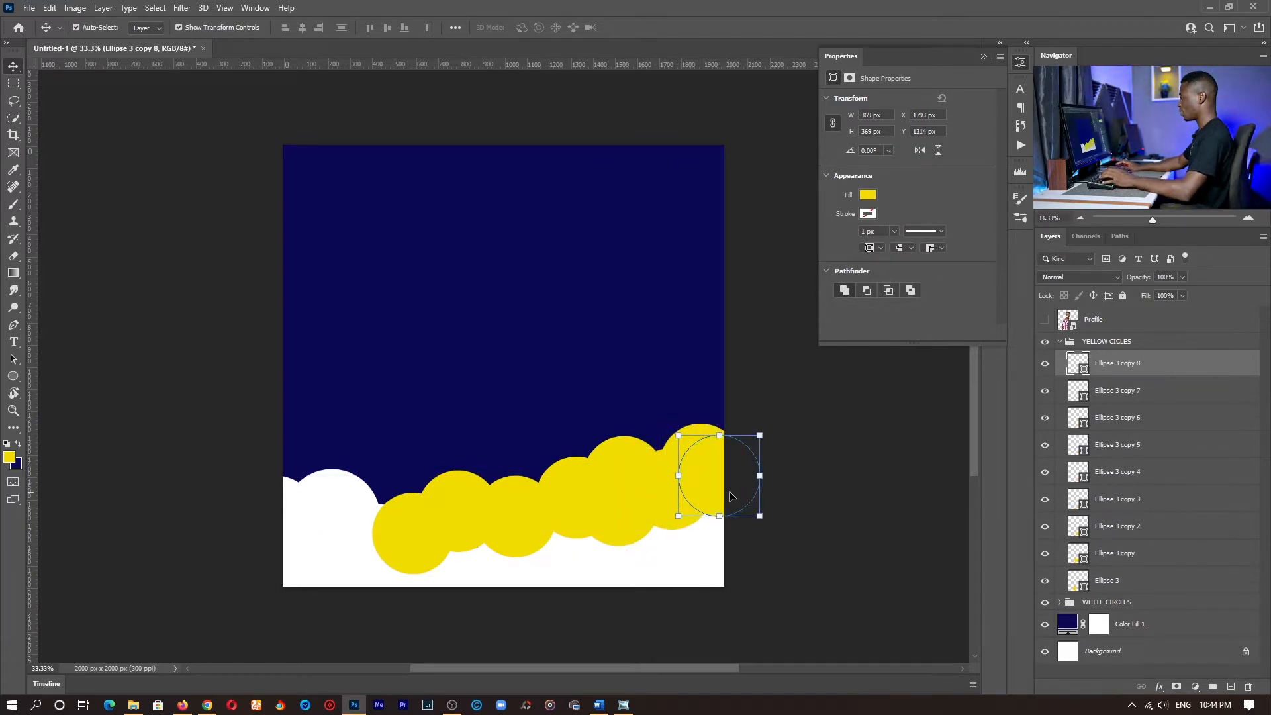
- Shift the upper middle yellow circle slightly left and delete the low yellow circle, Ellipse 3 copy 6, near the canvas's right edge
click(628, 474)
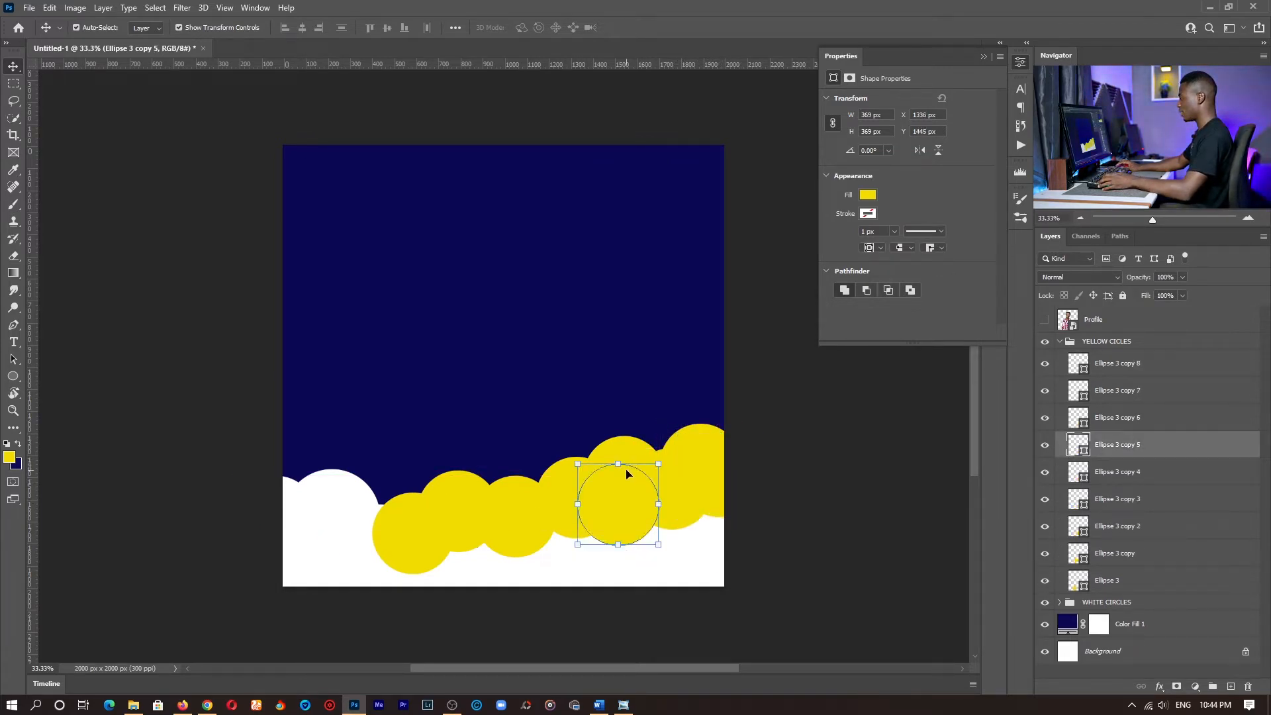
click(628, 451)
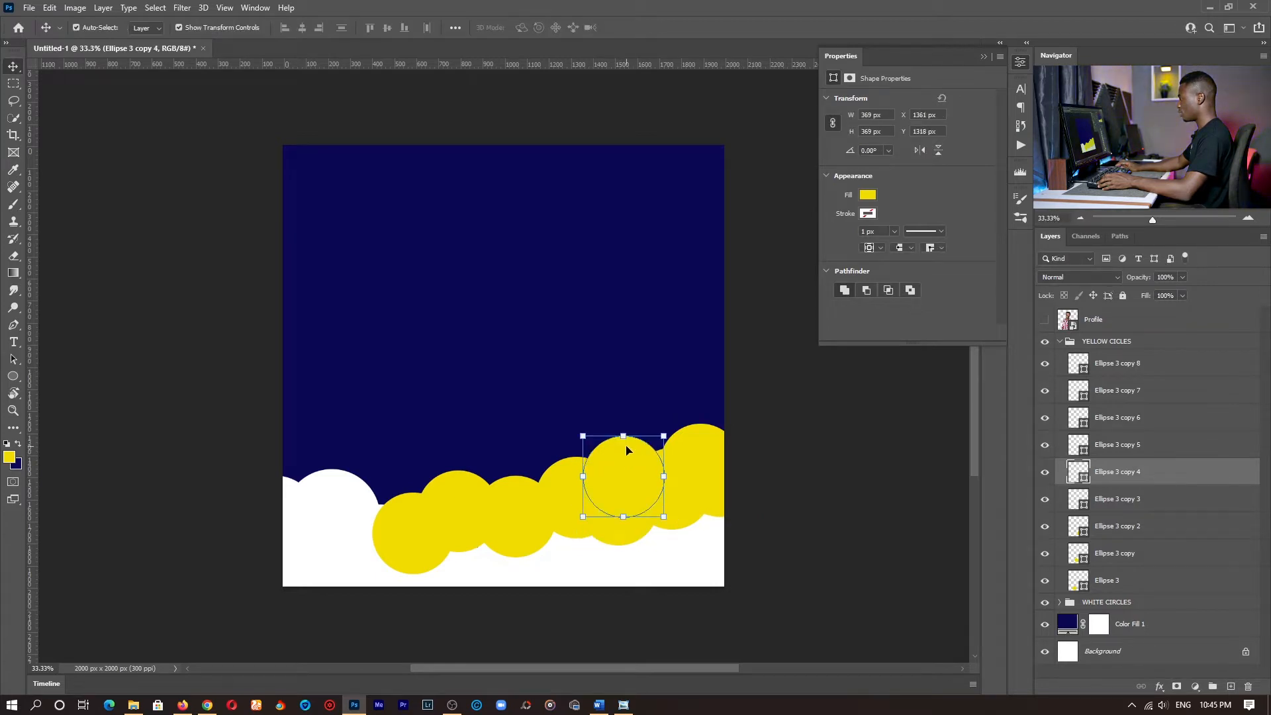
drag(627, 451, 616, 448)
click(684, 501)
drag(678, 519, 682, 529)
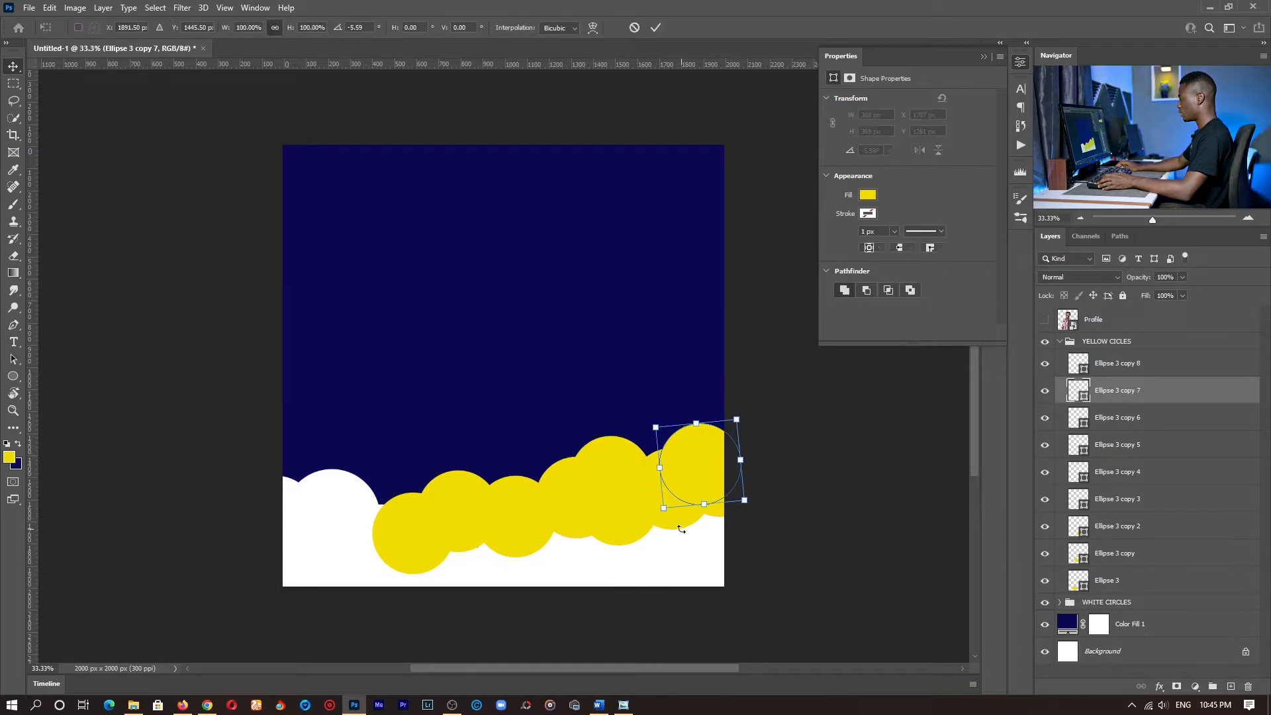
key(Return)
click(681, 529)
key(Delete)
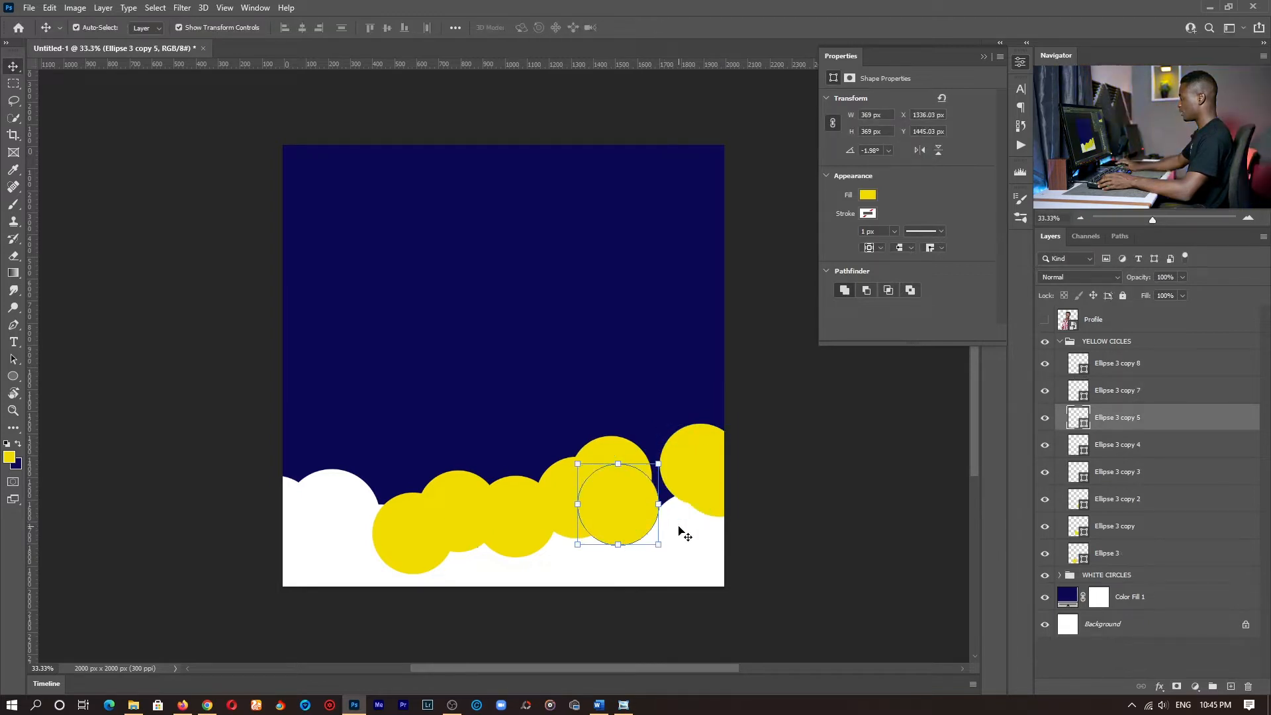
- Reposition the upper yellow circles Ellipse 3 copy 4 and copy 7 to close the gap near the canvas's right edge
drag(621, 454, 675, 452)
click(704, 460)
click(1111, 394)
key(ctrl+z)
click(1139, 391)
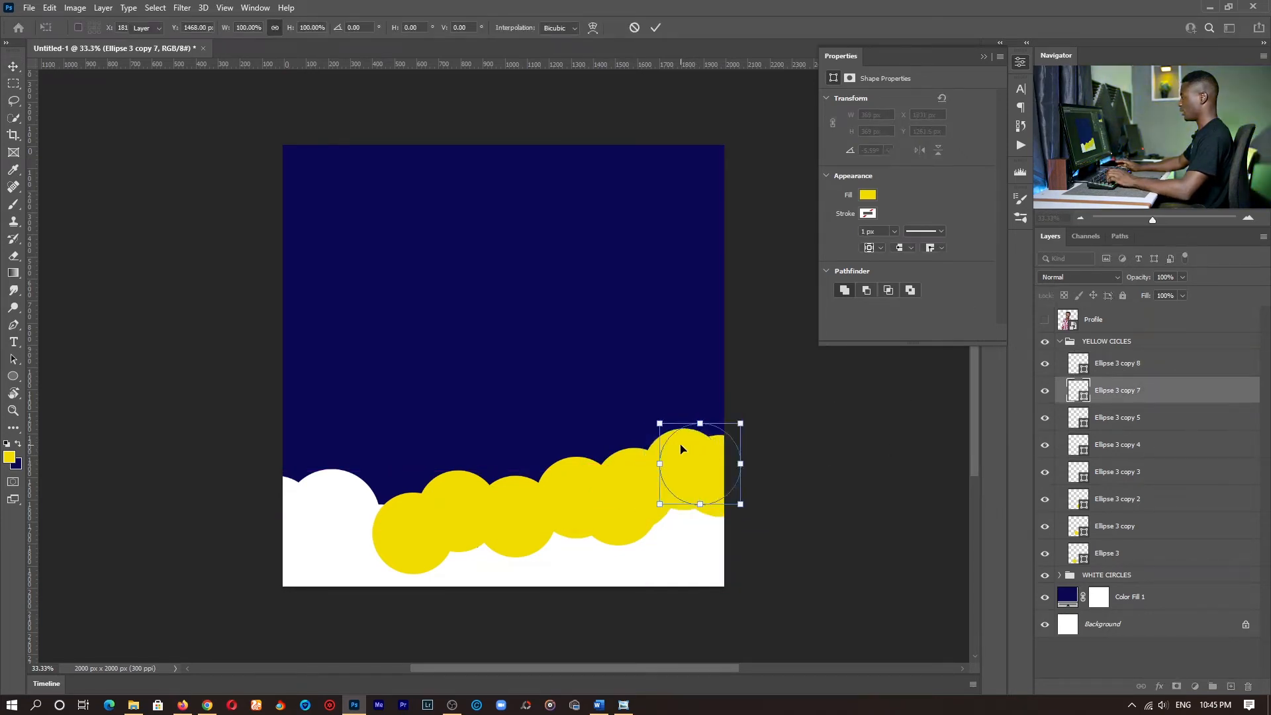
- Collapse the YELLOW CICLES group and move it below the WHITE CIRCLES group in the layer order
click(1067, 344)
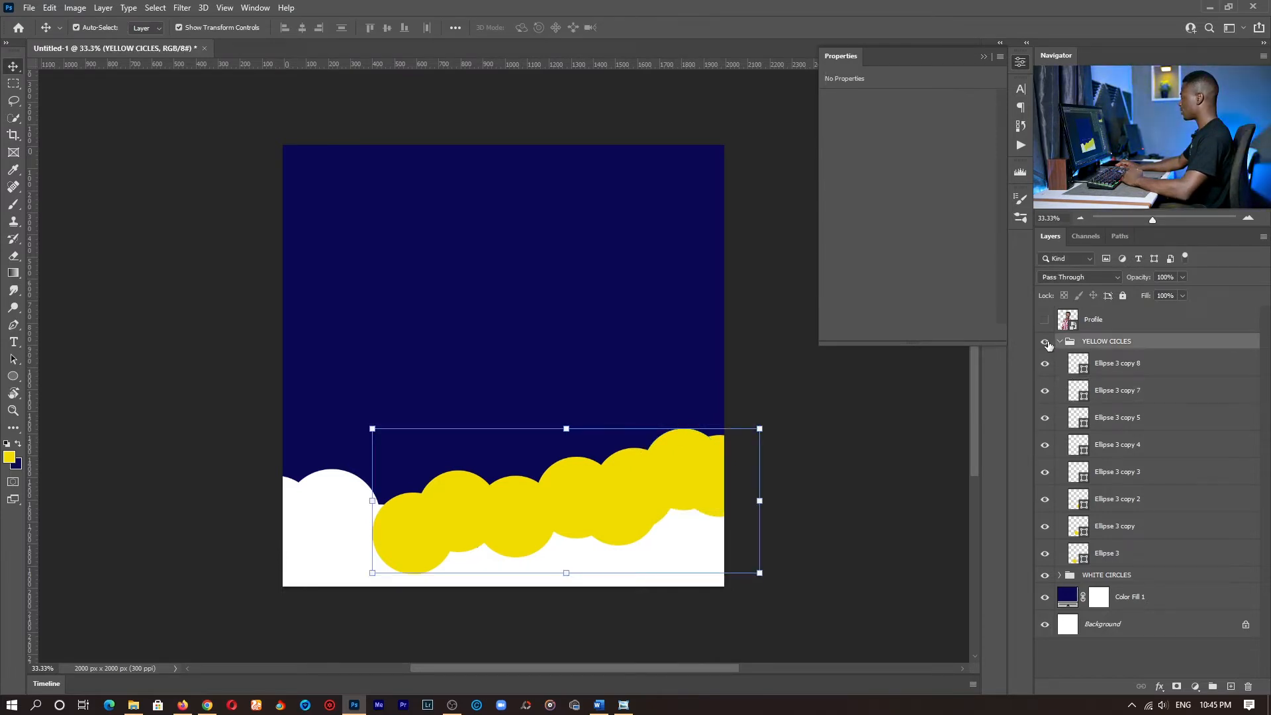
click(1059, 341)
drag(1118, 349, 1118, 368)
click(1099, 589)
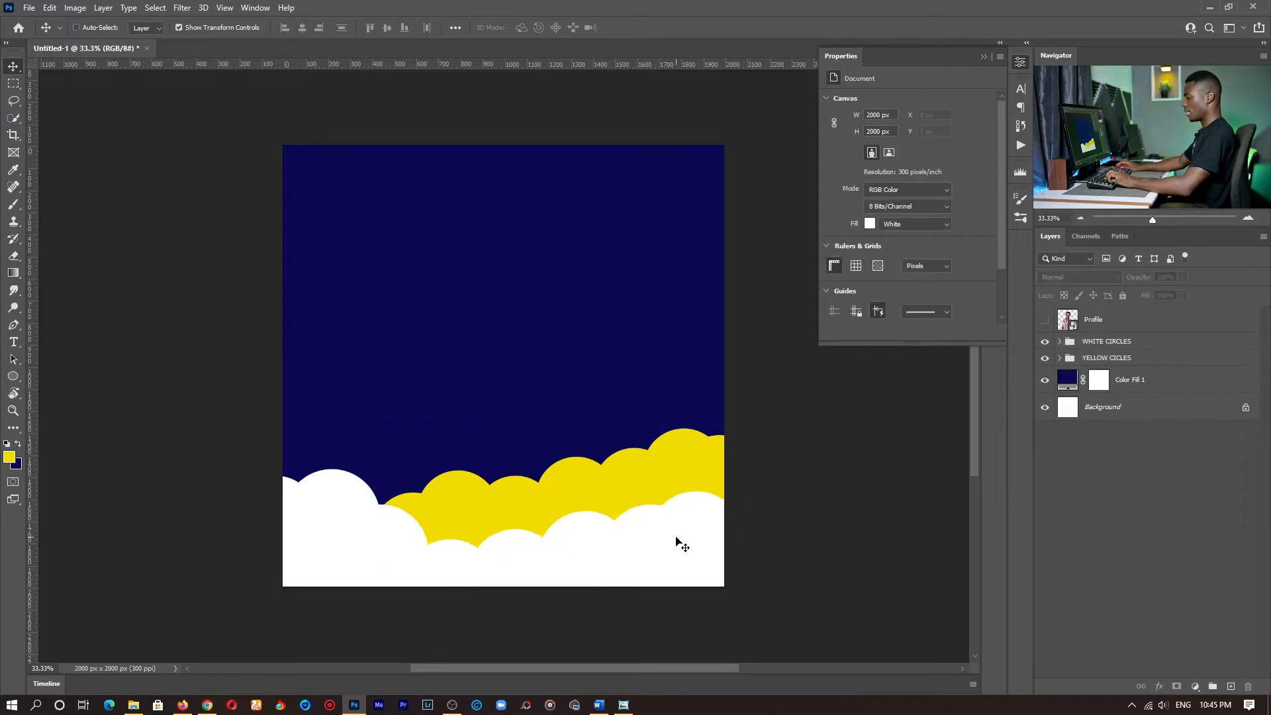
- Save the document to the Desktop as a Photoshop file named SOCIAL MEDIA ADVERTISEMENT
key(ctrl+s)
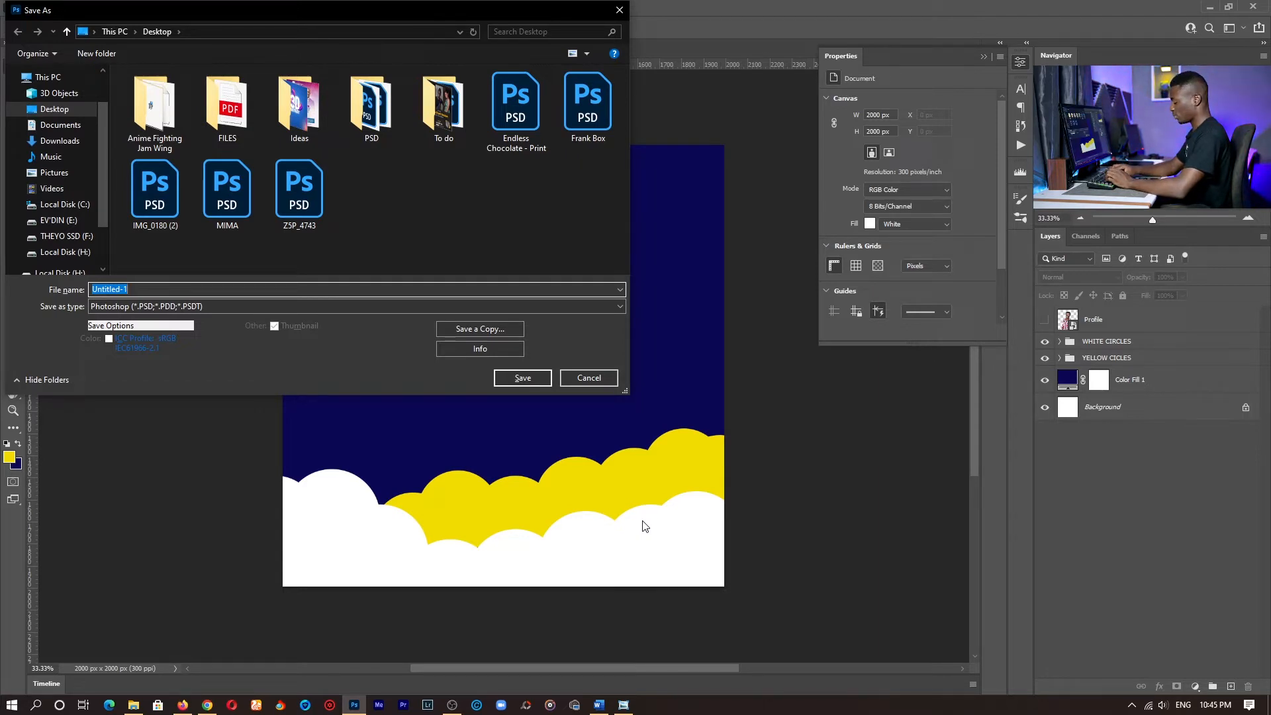
text(SOCIAL MED)
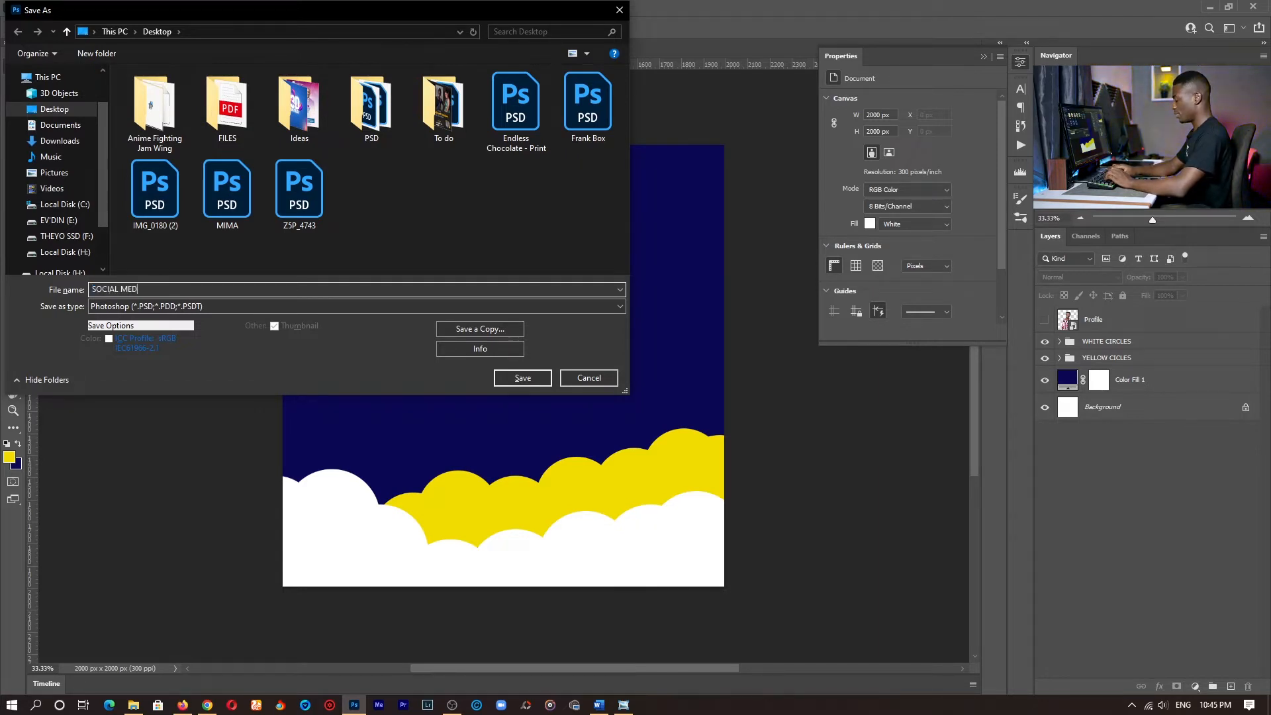
text(IA ADVERT)
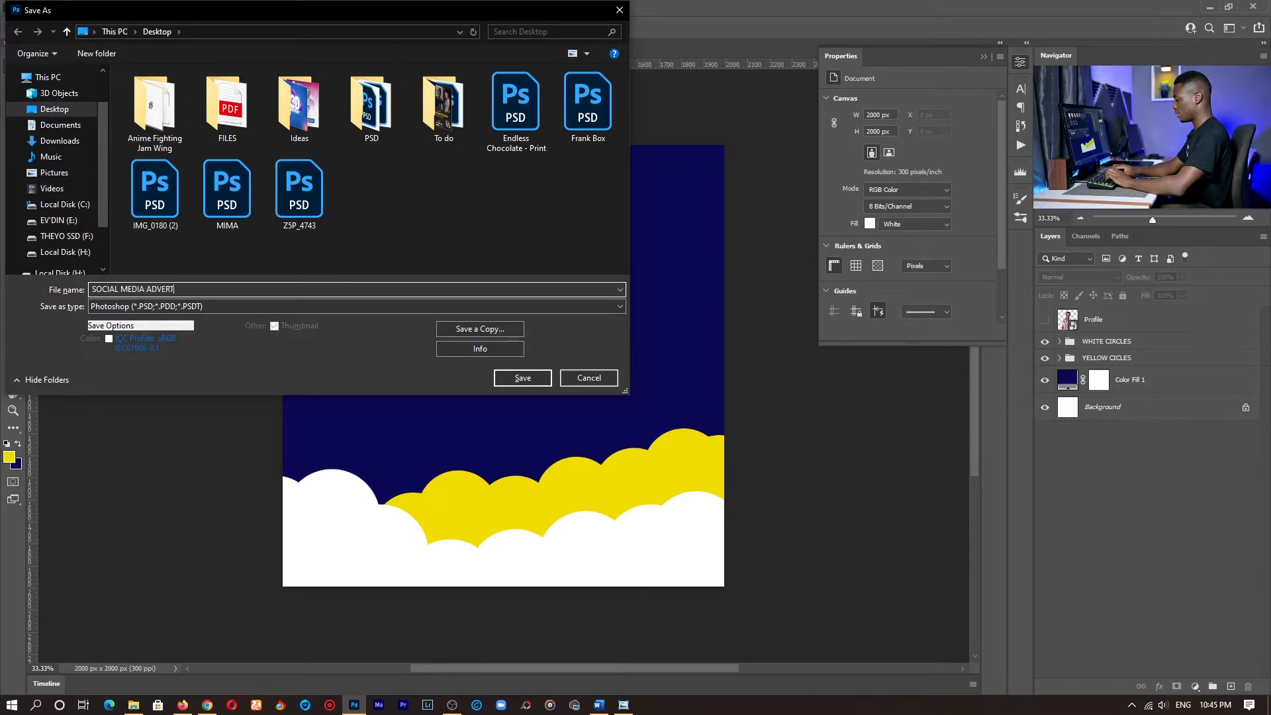
text(ISEMENT)
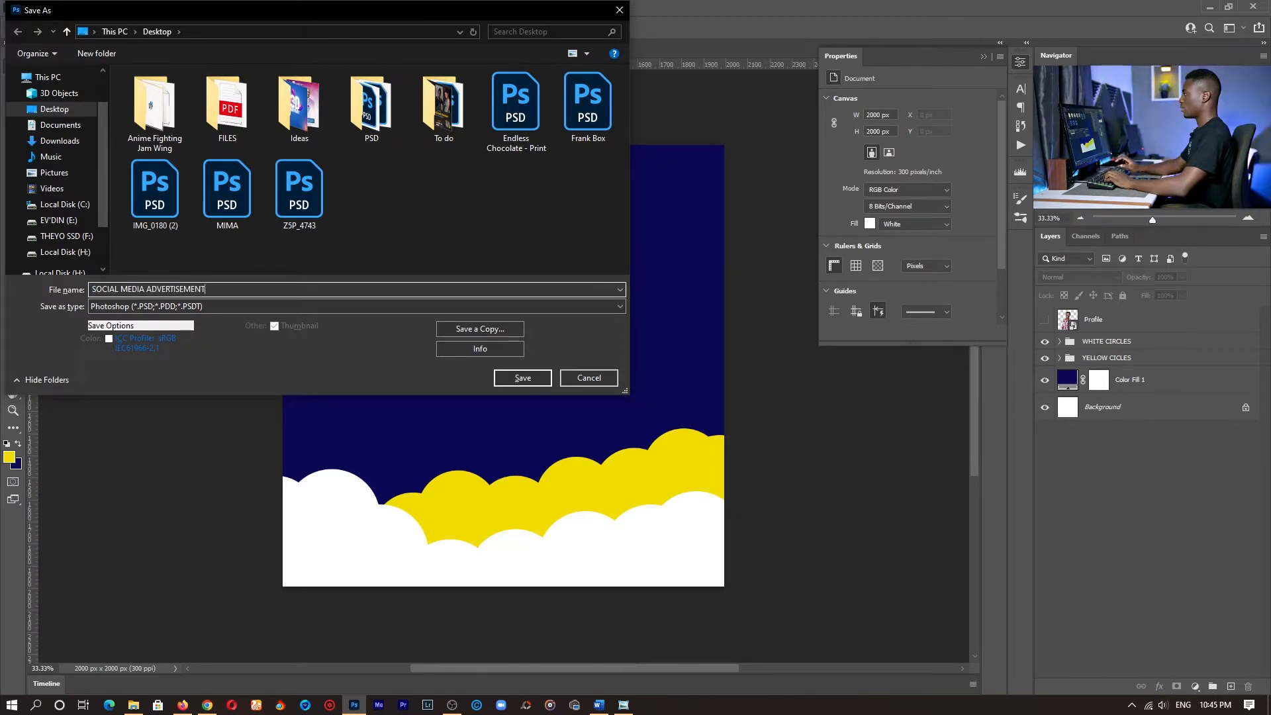
key(Return)
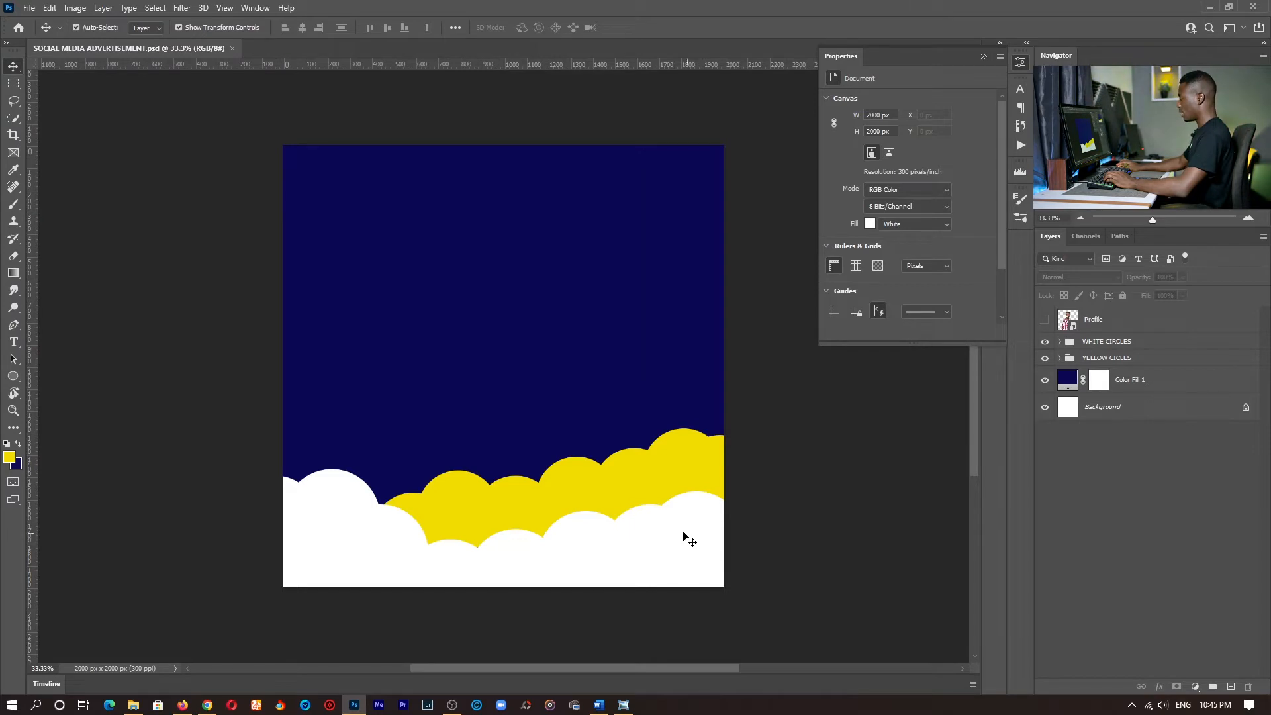
- Show the Profile layer and move it below the YELLOW CICLES group, above the Color Fill 1 layer
click(1046, 321)
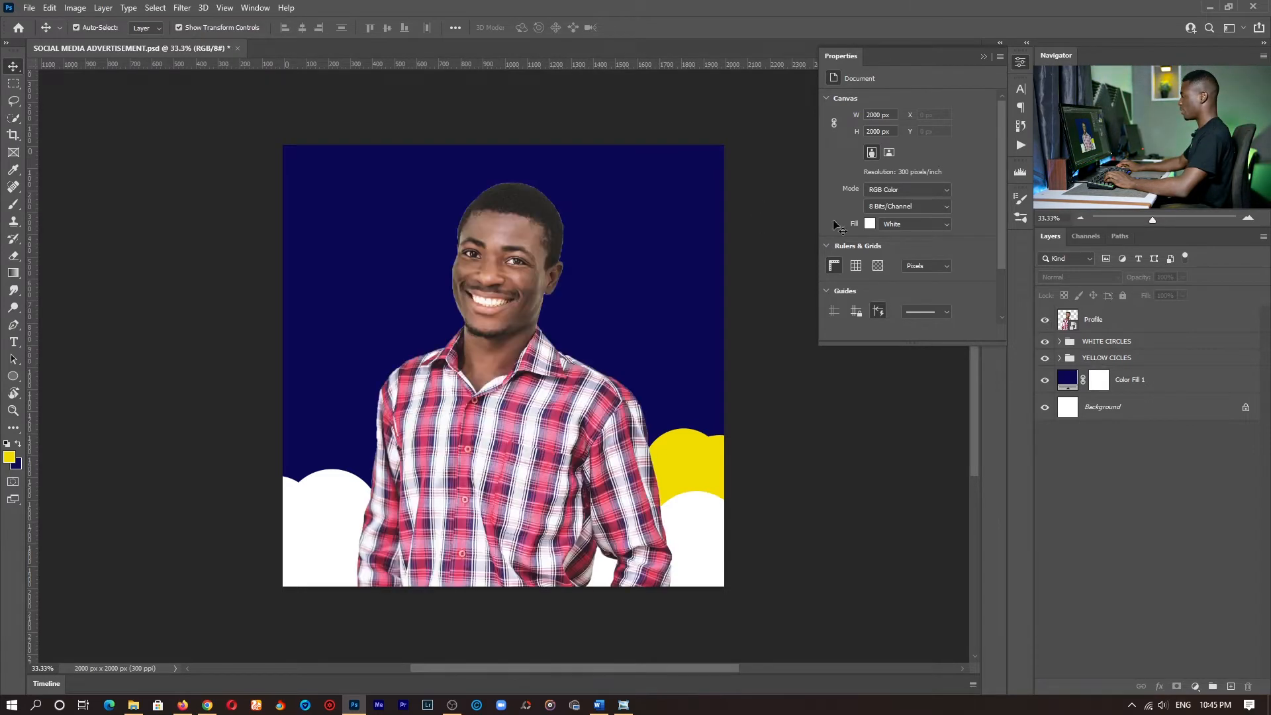
click(1118, 324)
drag(1118, 324, 1133, 368)
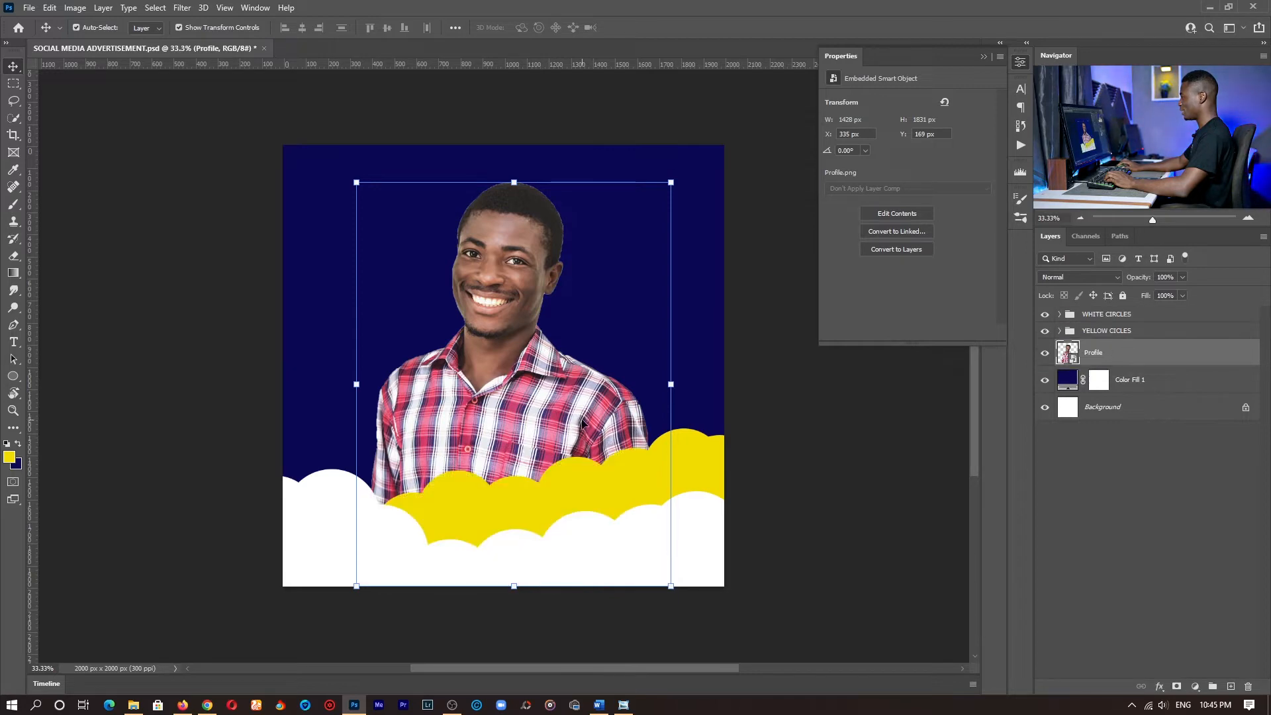
- Scale the profile photo down to about 827 x 1060 px and place it in the canvas's right half, just above the yellow clouds
key(ctrl+t)
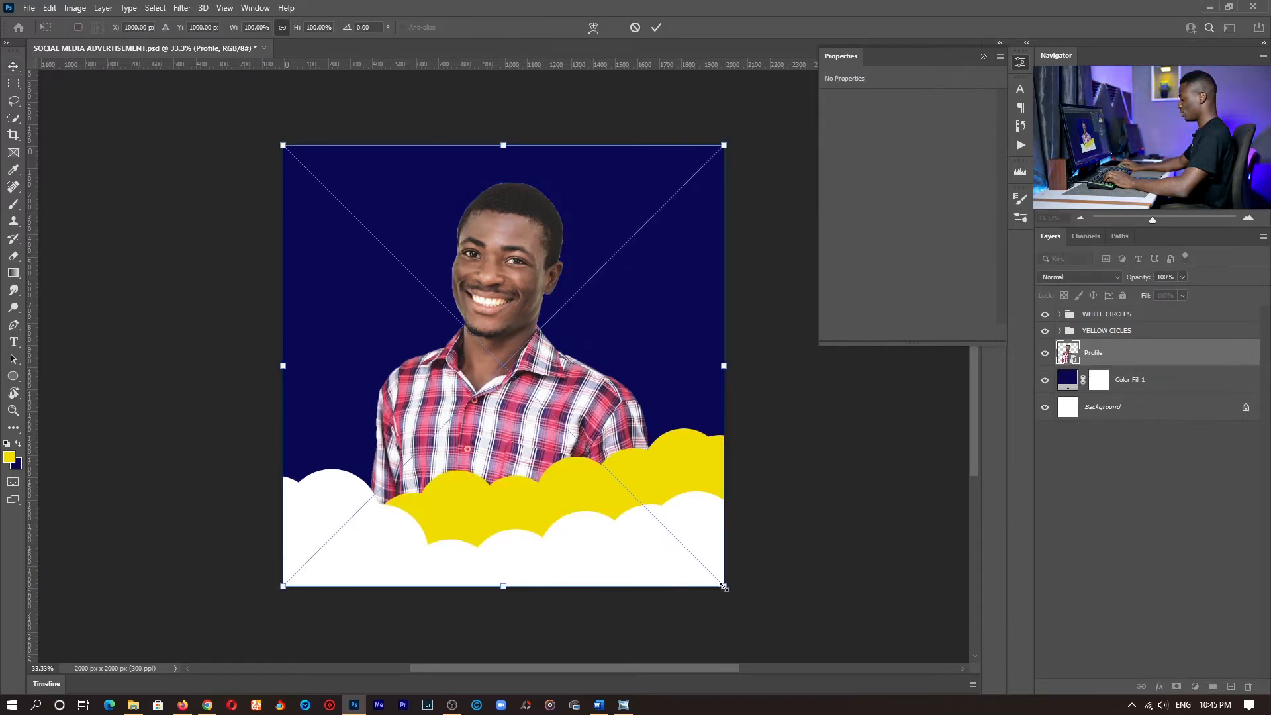
drag(724, 587, 488, 434)
drag(434, 318, 620, 344)
key(Return)
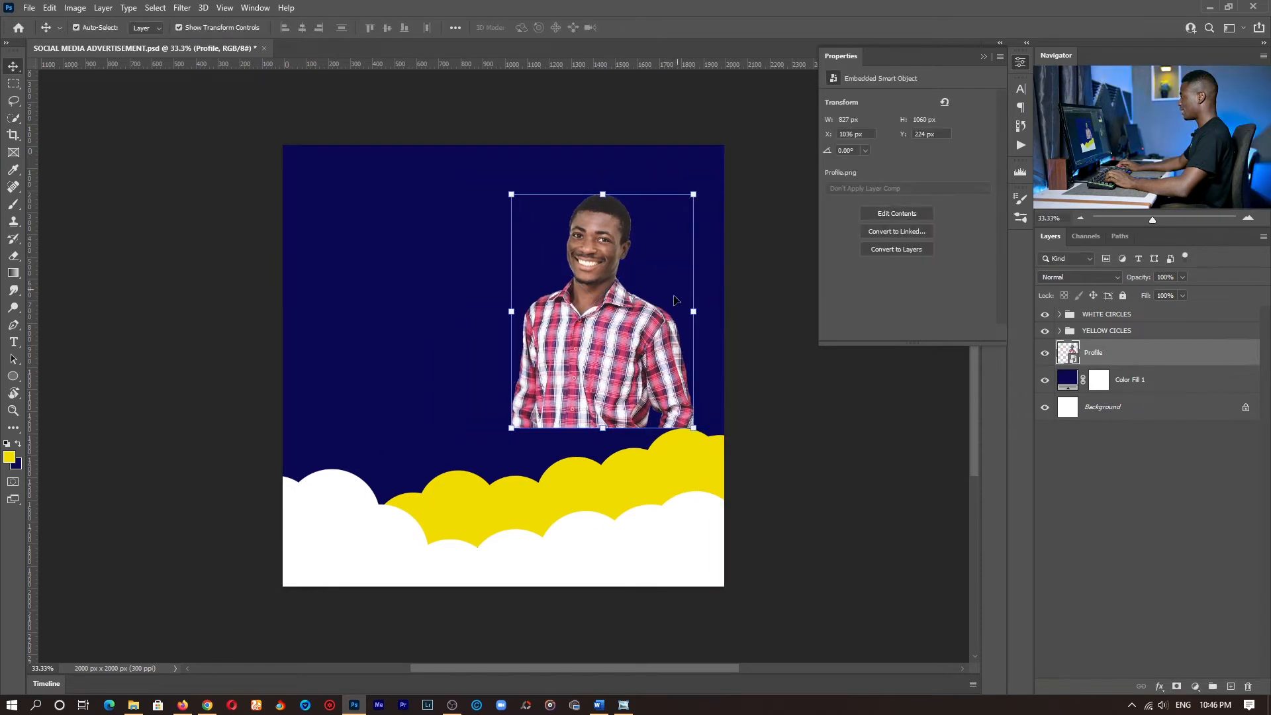
right_click(628, 324)
click(697, 317)
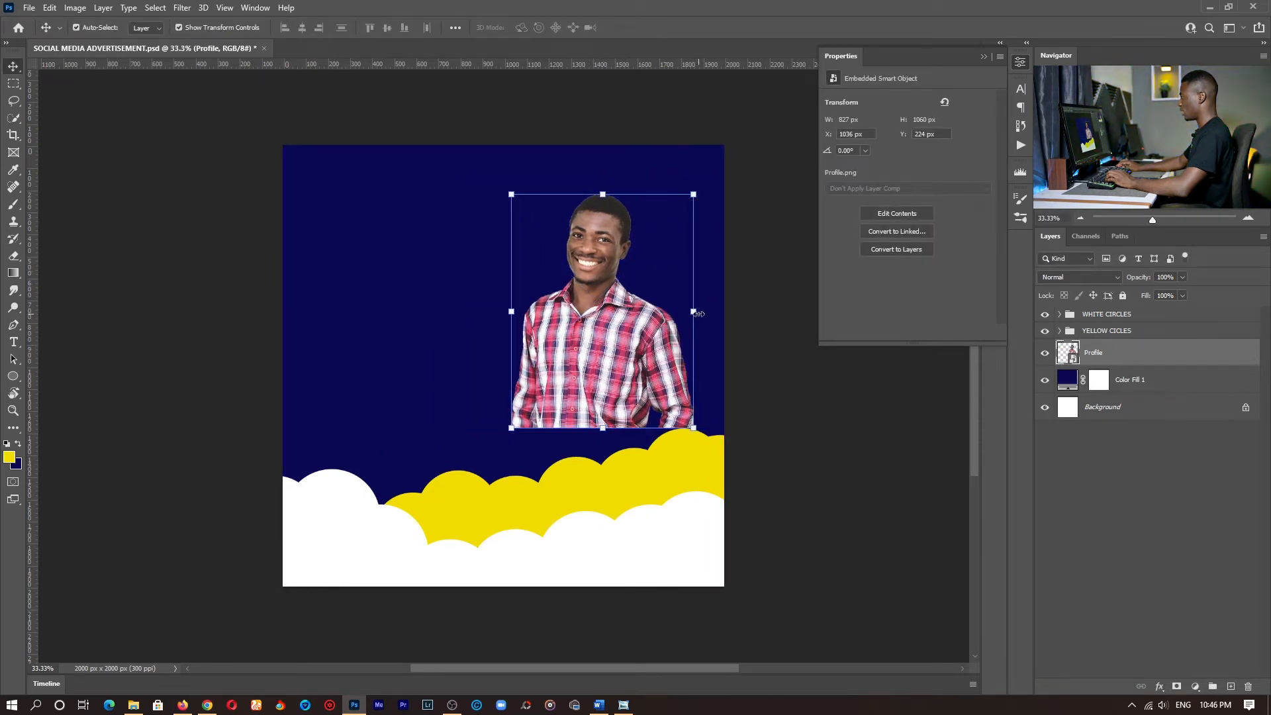
- Move the profile photo to the canvas's left half, flip it horizontally and scale it up to about 910 x 1167 px
drag(595, 321, 427, 299)
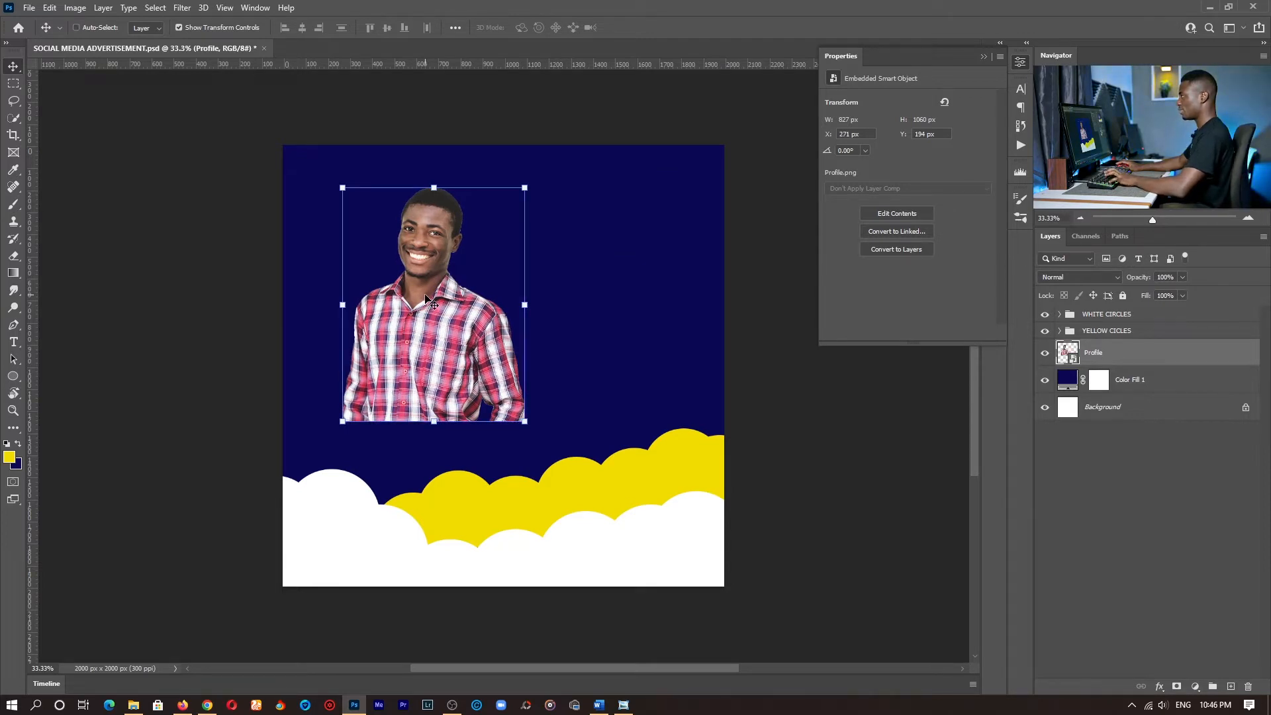
key(ctrl+t)
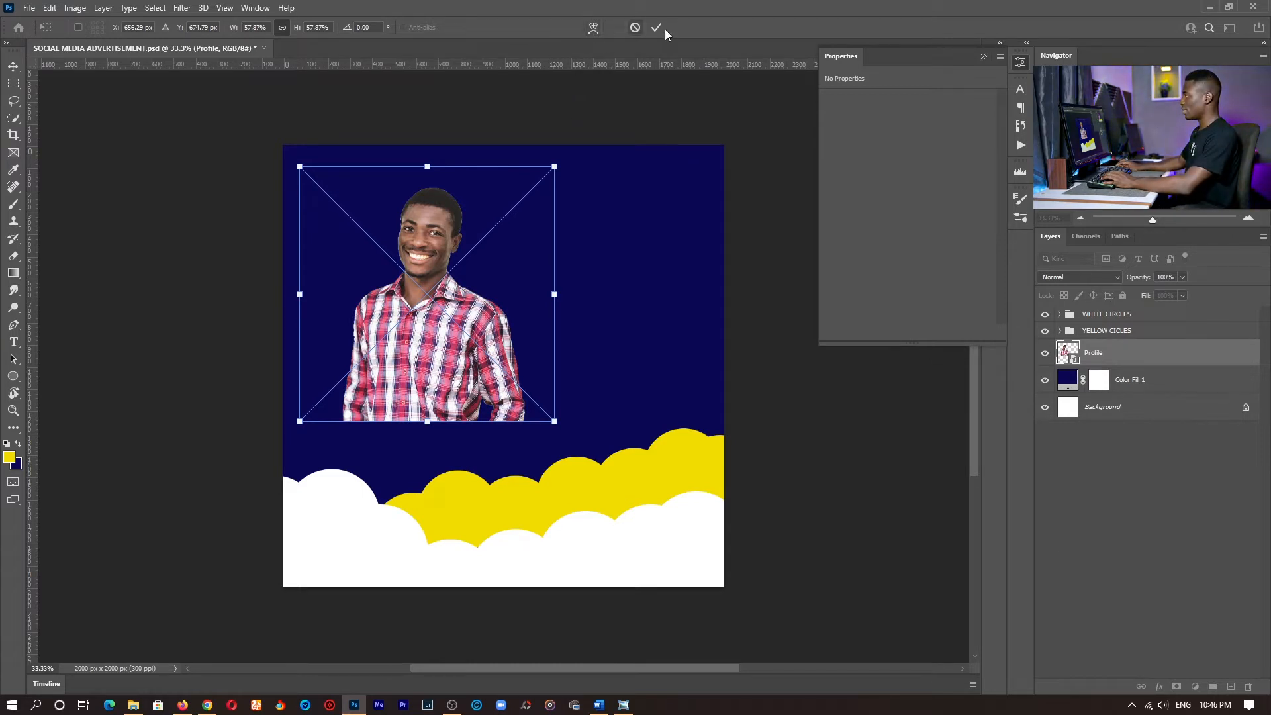
right_click(412, 267)
click(443, 489)
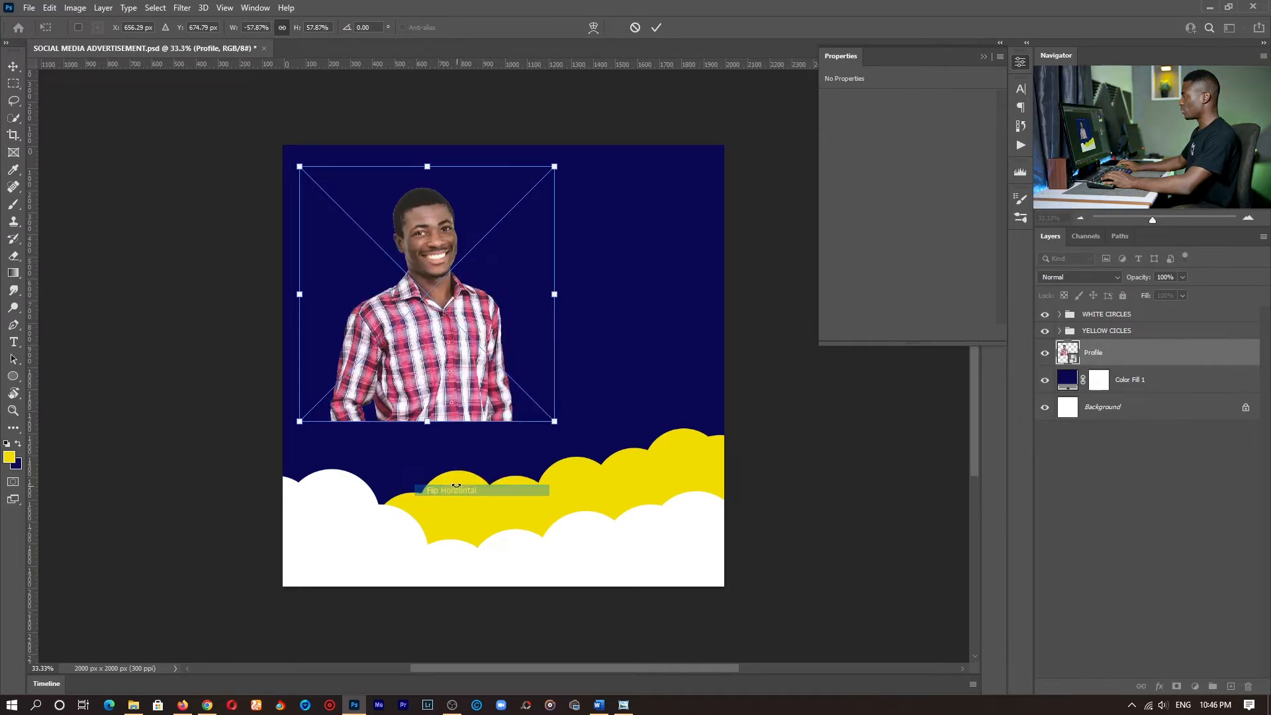
drag(427, 422, 427, 454)
drag(433, 360, 406, 344)
key(Return)
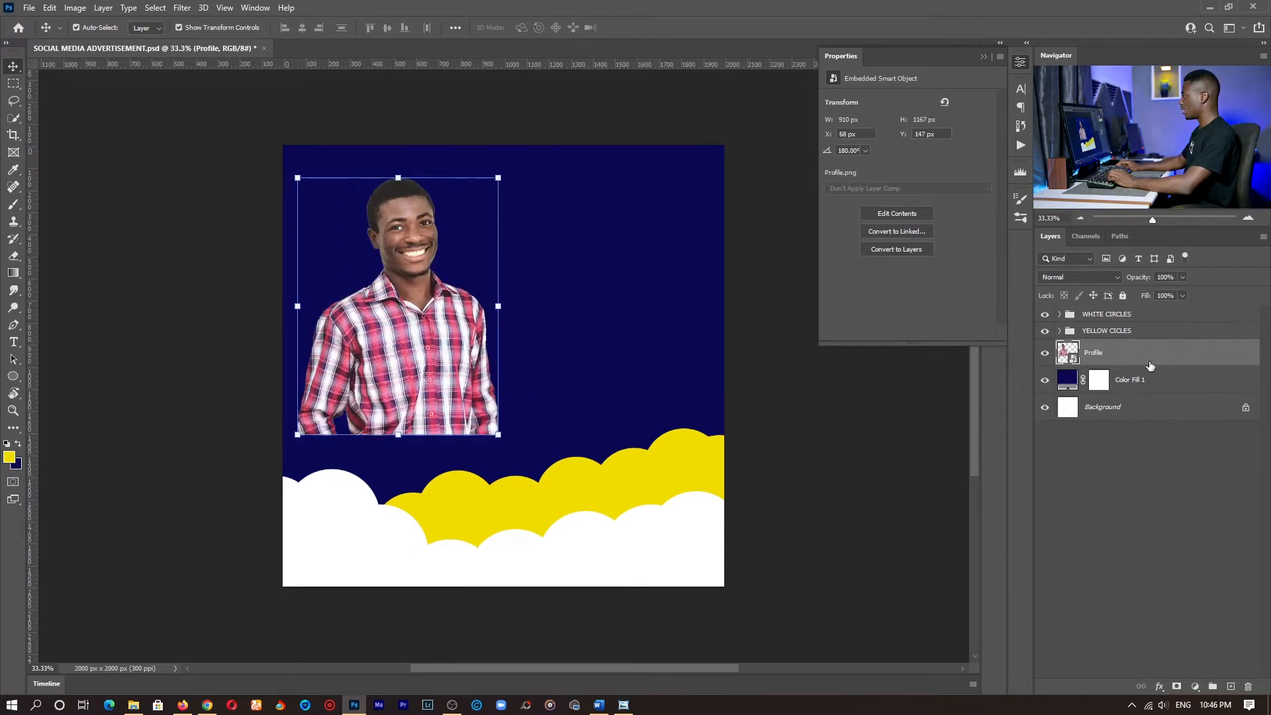
- Group the Profile layer and name the new group IMAGE
key(z)
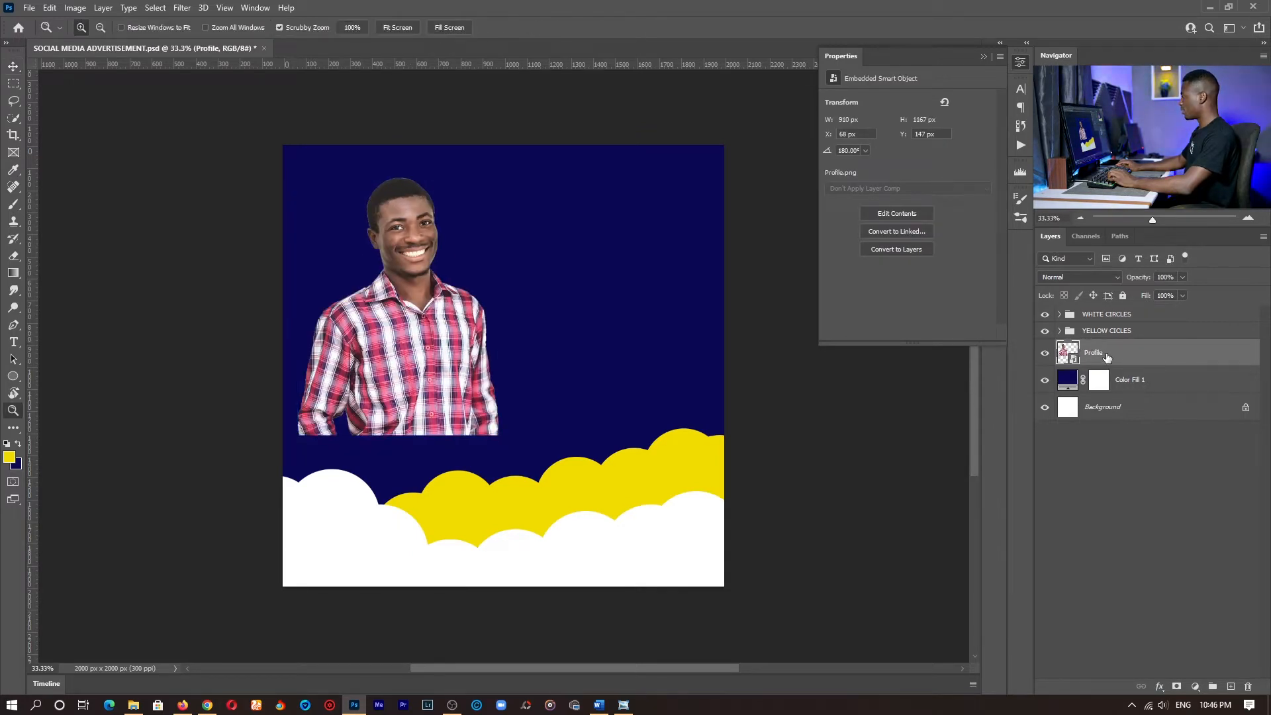
key(ctrl+g)
double_click(1092, 348)
text(IMAGE)
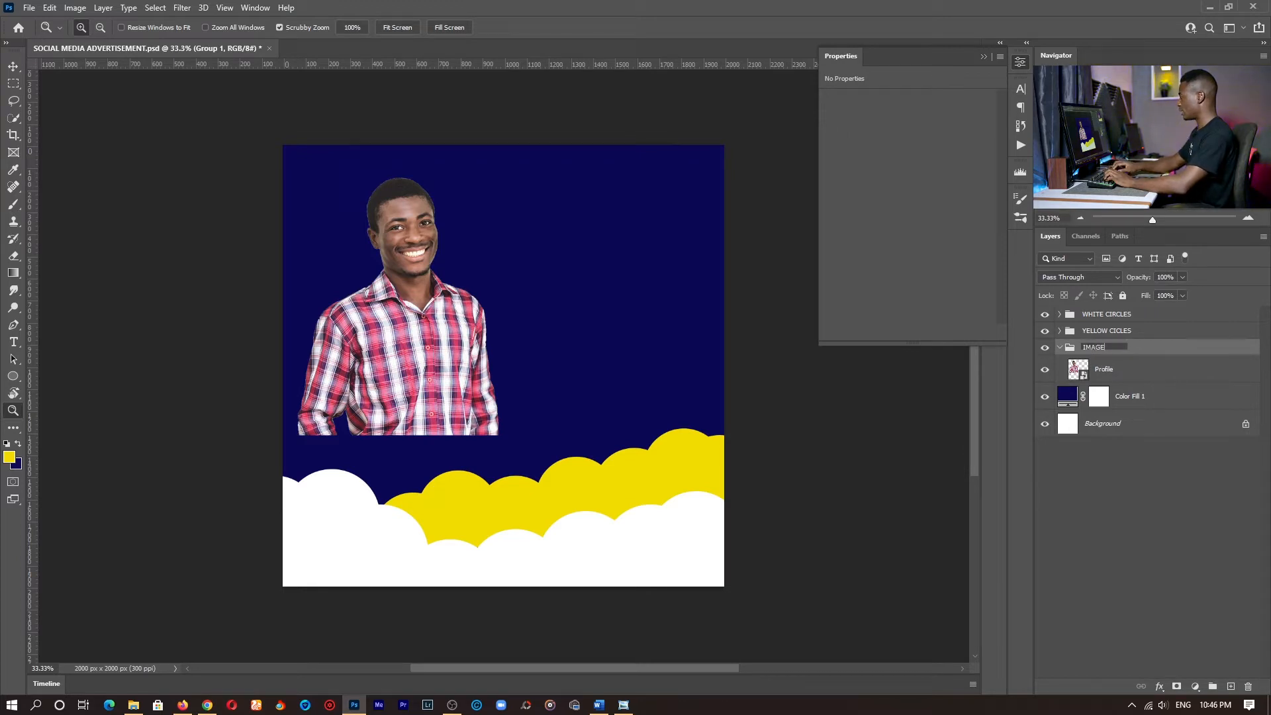
key(Return)
- Add a layer mask to the Profile layer and set up a Soft Round brush with 0% hardness and black as foreground colour
click(1113, 376)
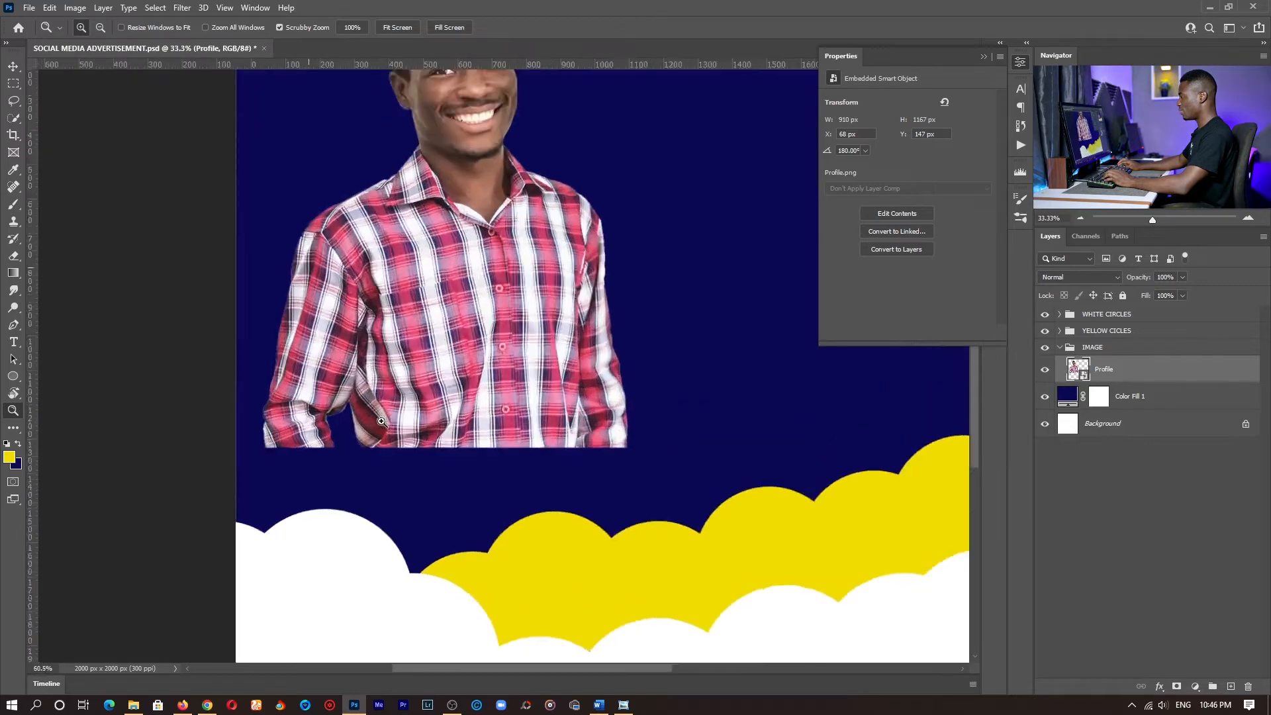
drag(340, 421, 388, 418)
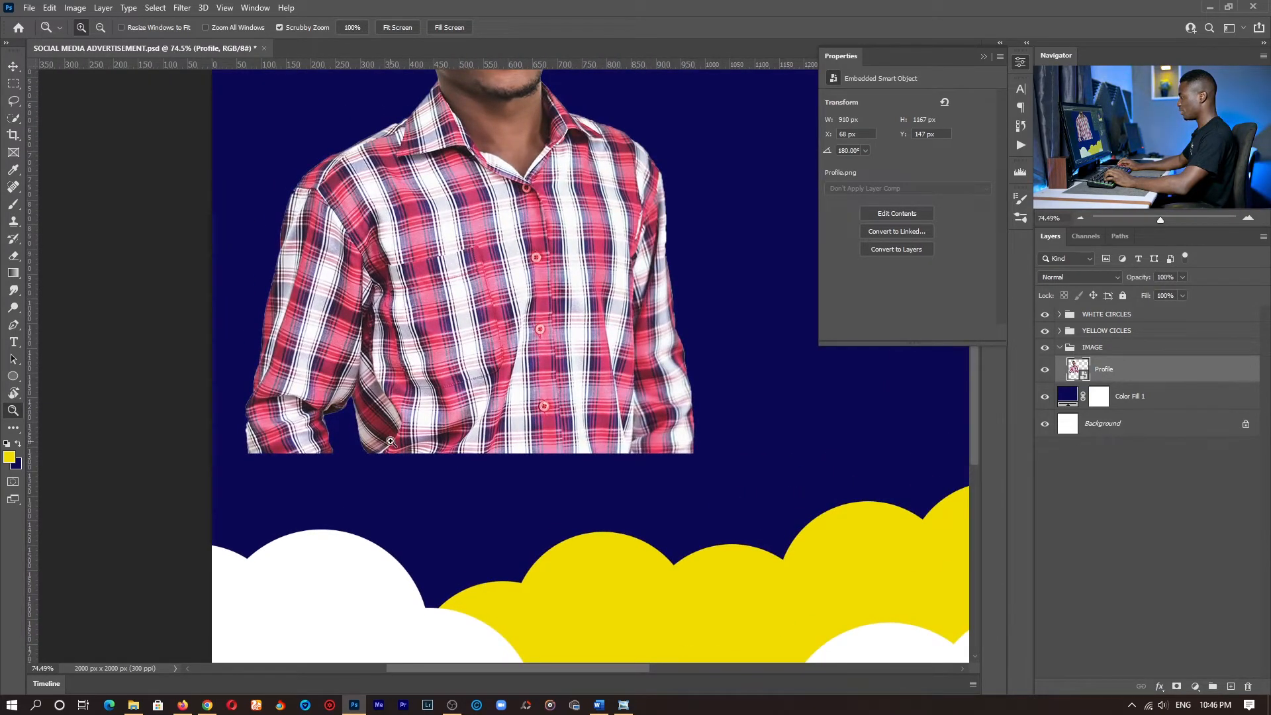
drag(539, 406, 502, 403)
drag(640, 235, 523, 283)
click(406, 29)
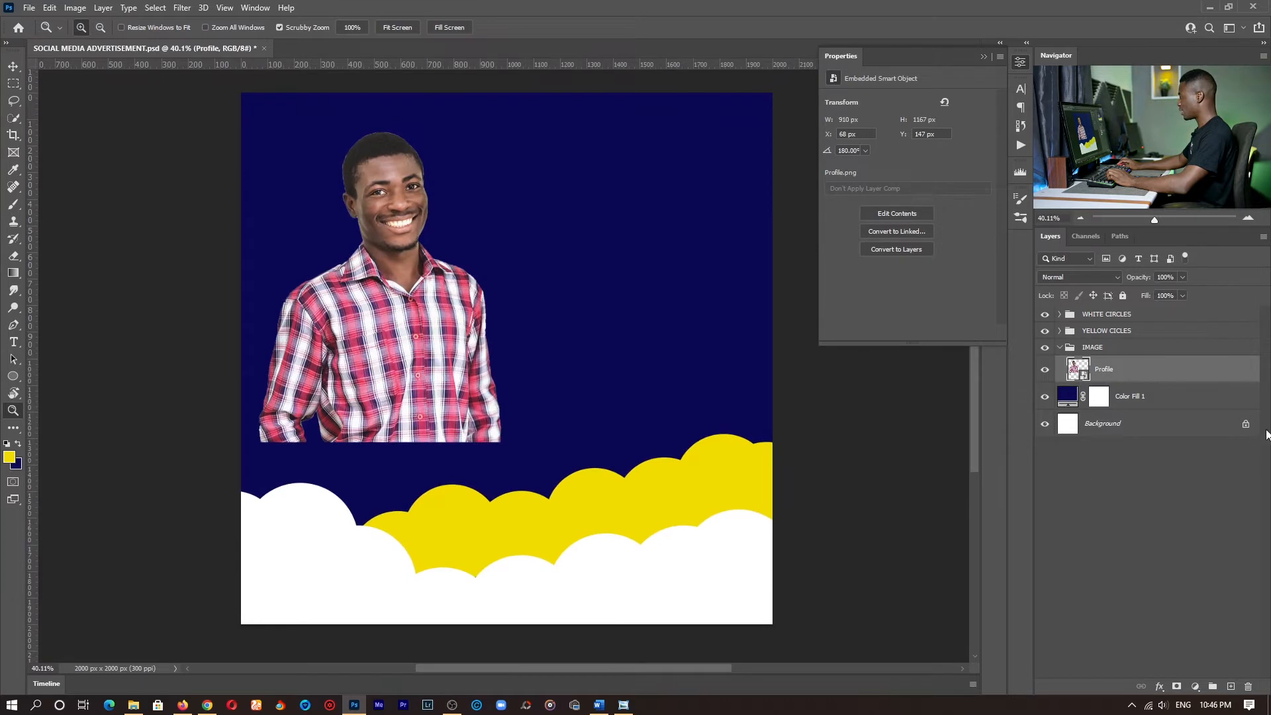
click(1177, 689)
key(b)
key(d)
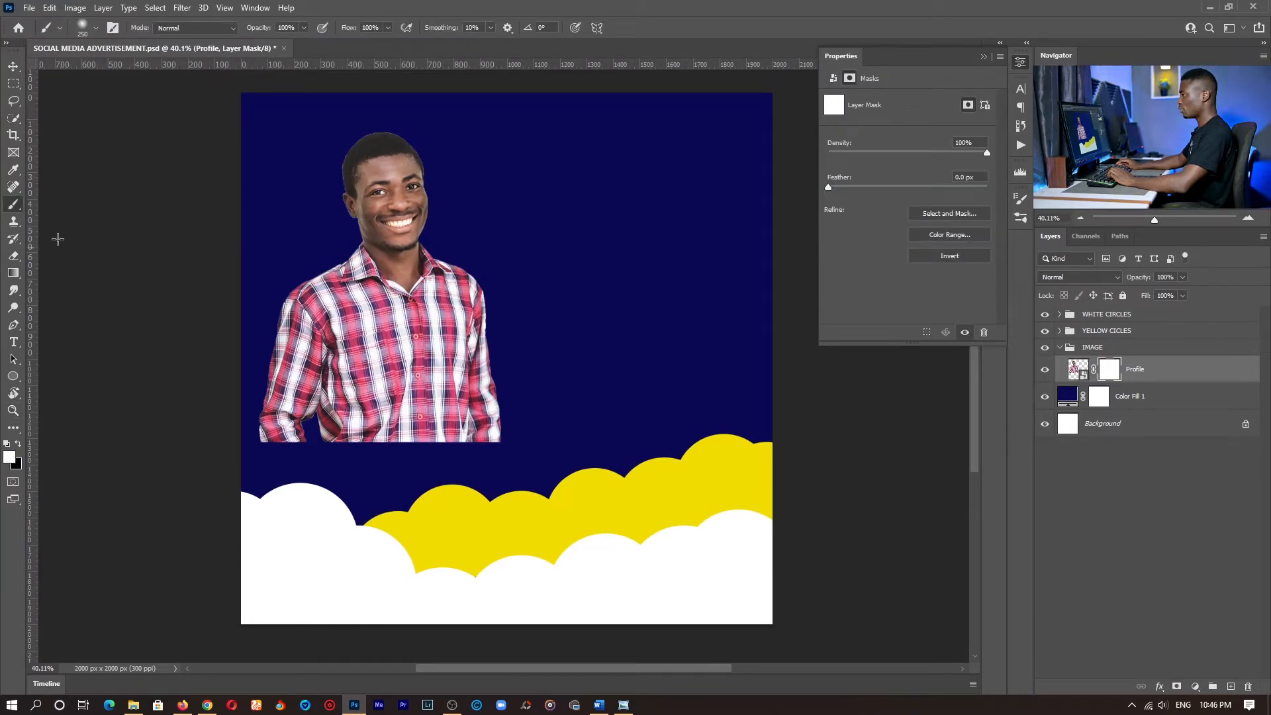
right_click(340, 285)
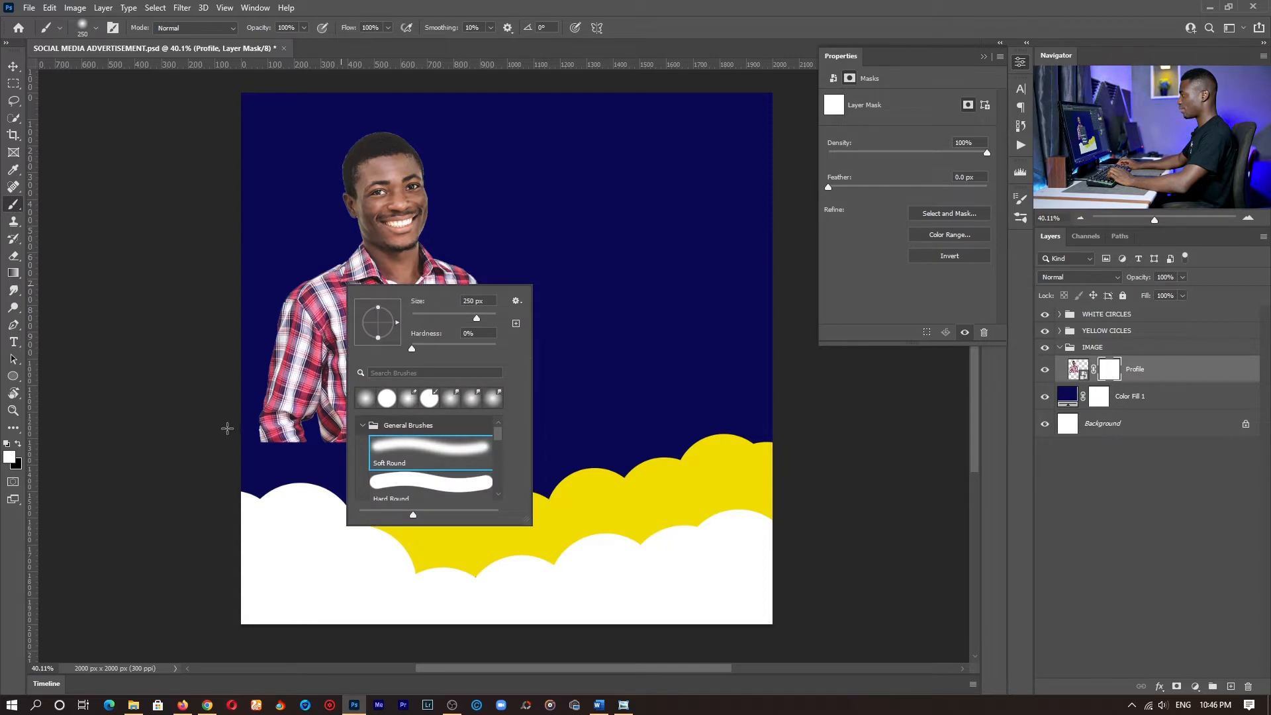
click(263, 450)
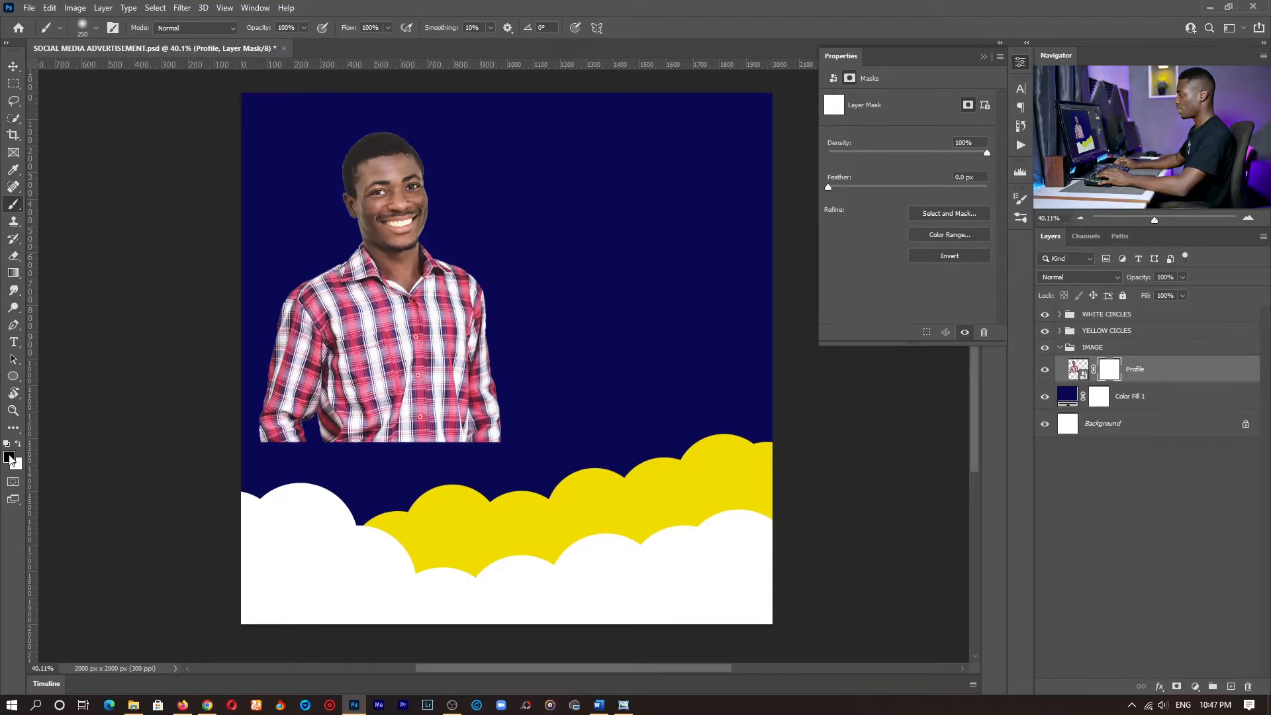
- Fade out the photo's lower edge by painting black on its mask with a 500 px soft brush, and shift the photo down slightly
mouse_move(301, 413)
mouse_down()
mouse_move(329, 464)
mouse_move(370, 445)
mouse_move(290, 436)
mouse_move(337, 459)
mouse_move(517, 425)
mouse_move(462, 454)
mouse_up()
key(ctrl+z)
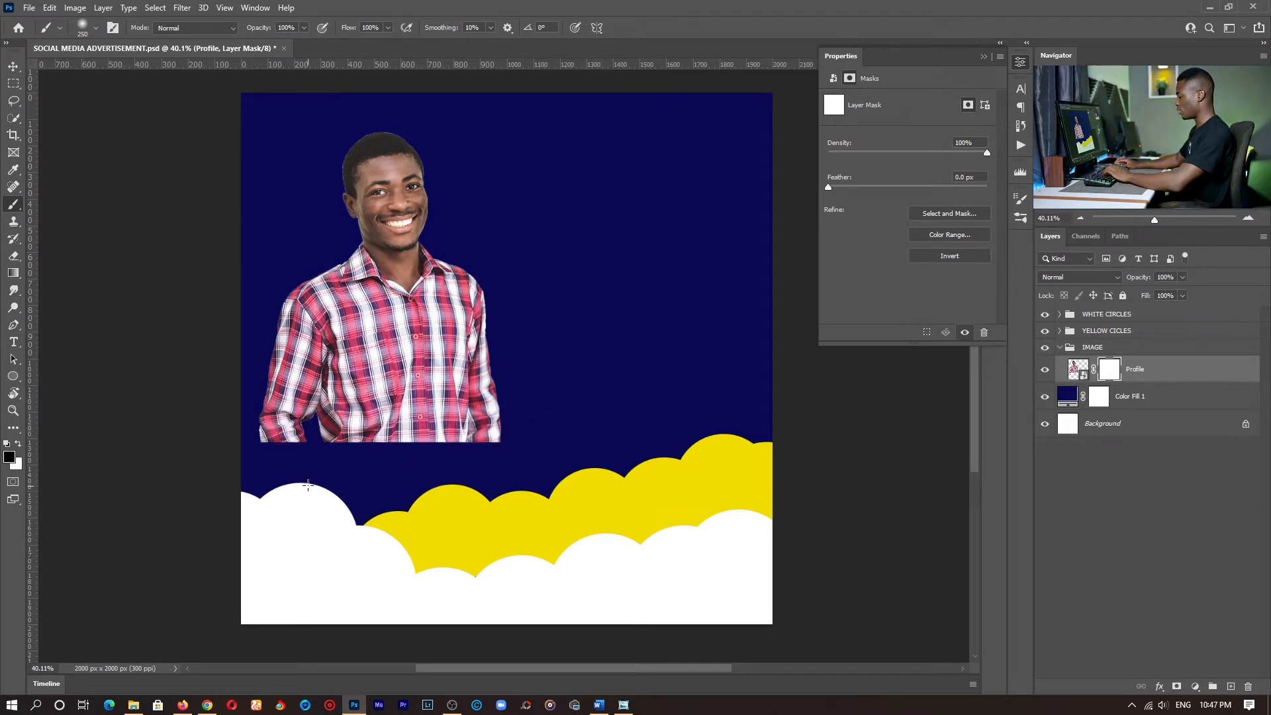
key(bracketright)
key(bracketright)
key(bracketright)
key(bracketright)
key(bracketright)
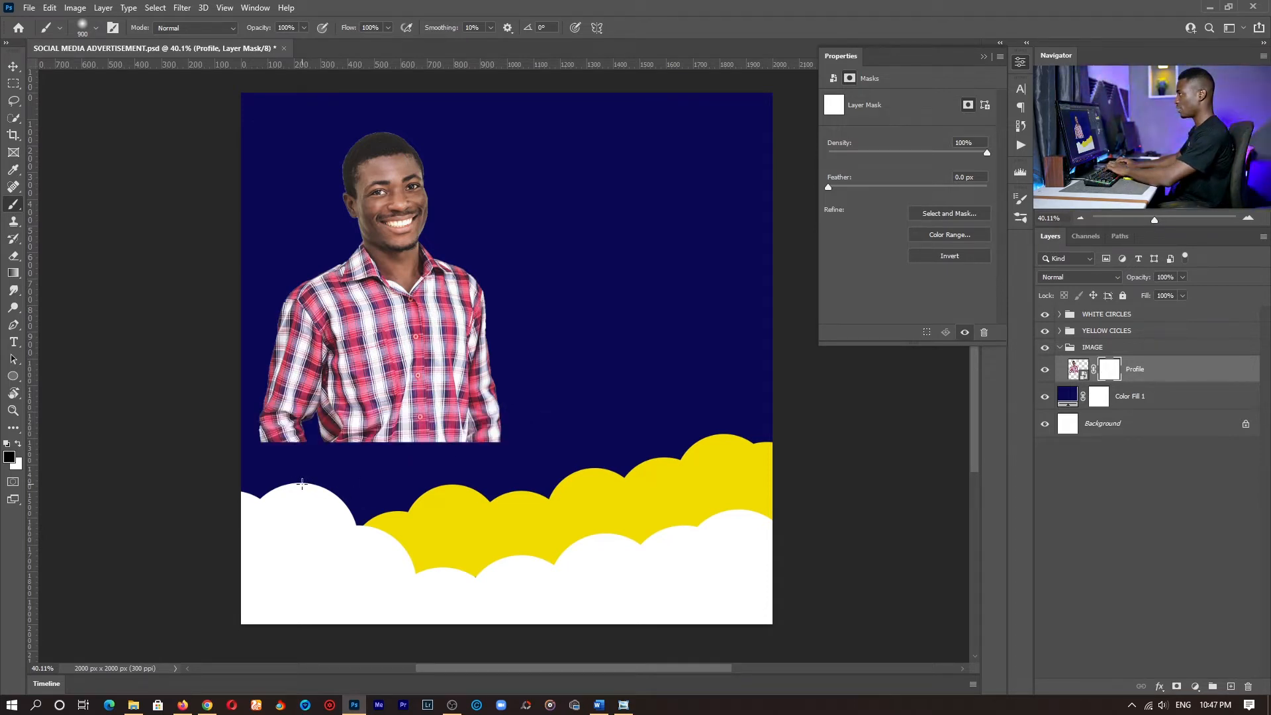
mouse_move(302, 484)
mouse_down()
mouse_move(286, 487)
mouse_move(313, 505)
mouse_move(578, 539)
mouse_move(428, 531)
mouse_move(468, 540)
mouse_move(496, 567)
mouse_up()
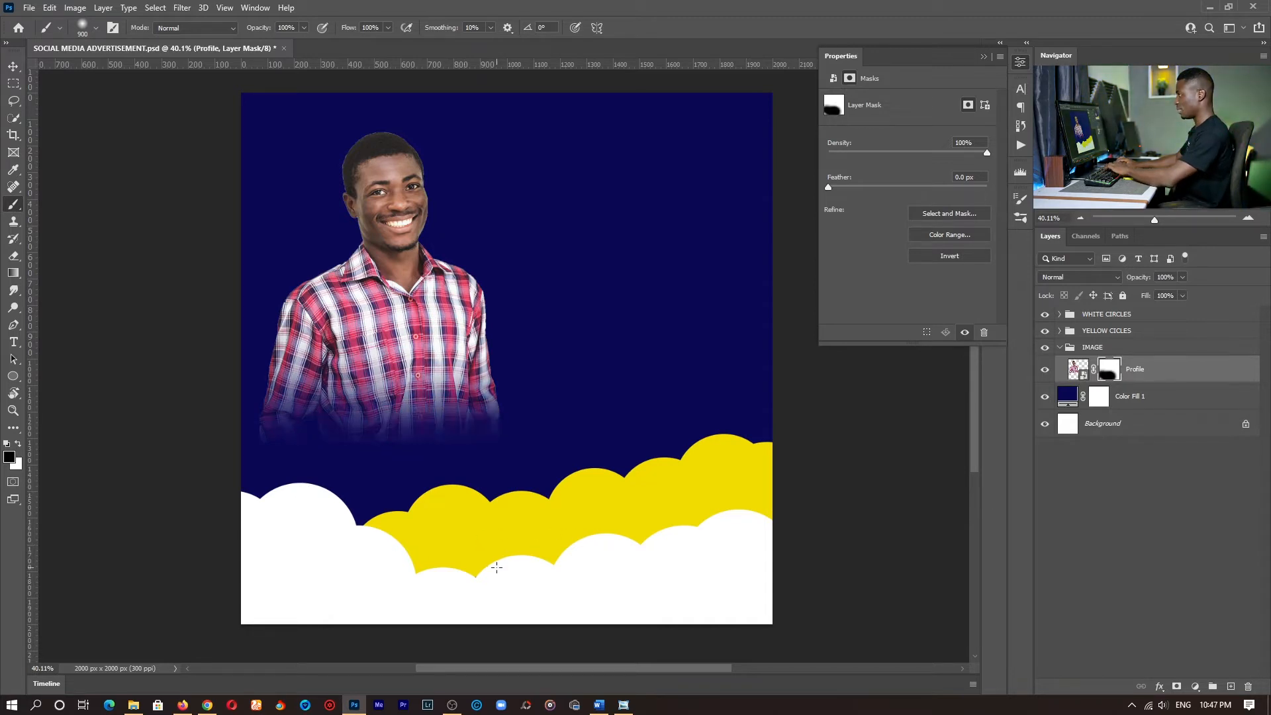
right_click(668, 430)
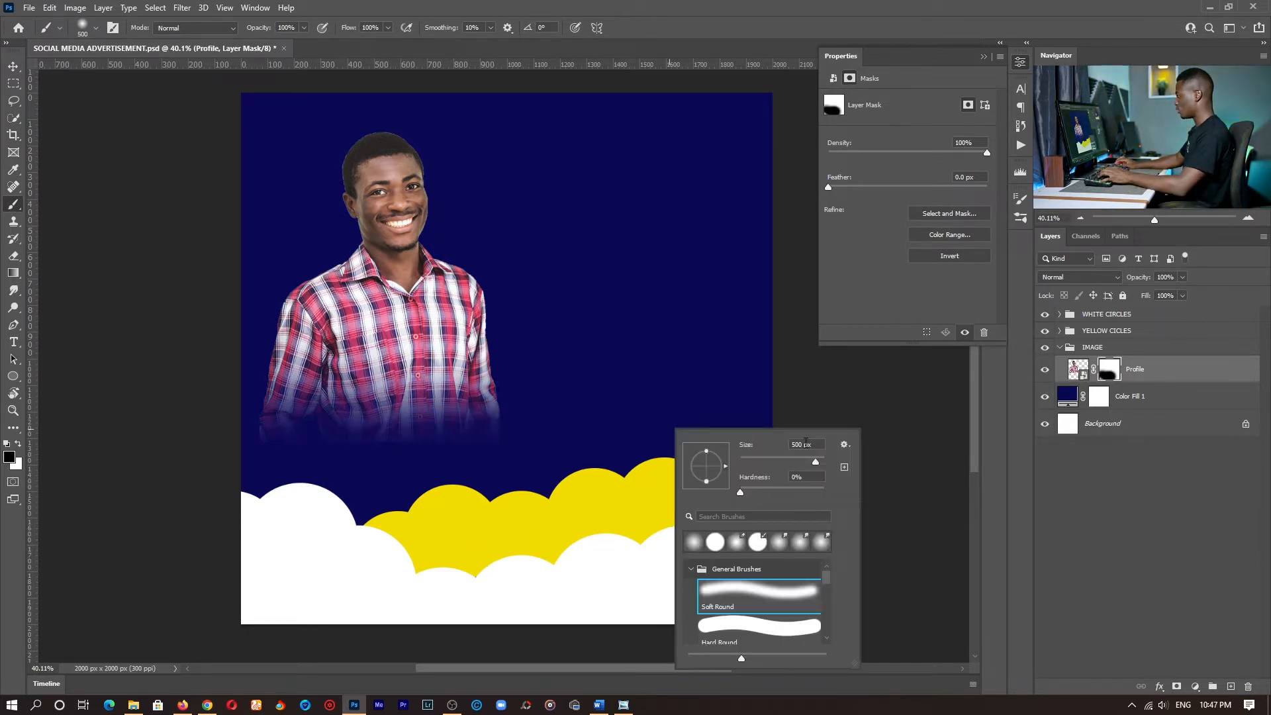
key(Escape)
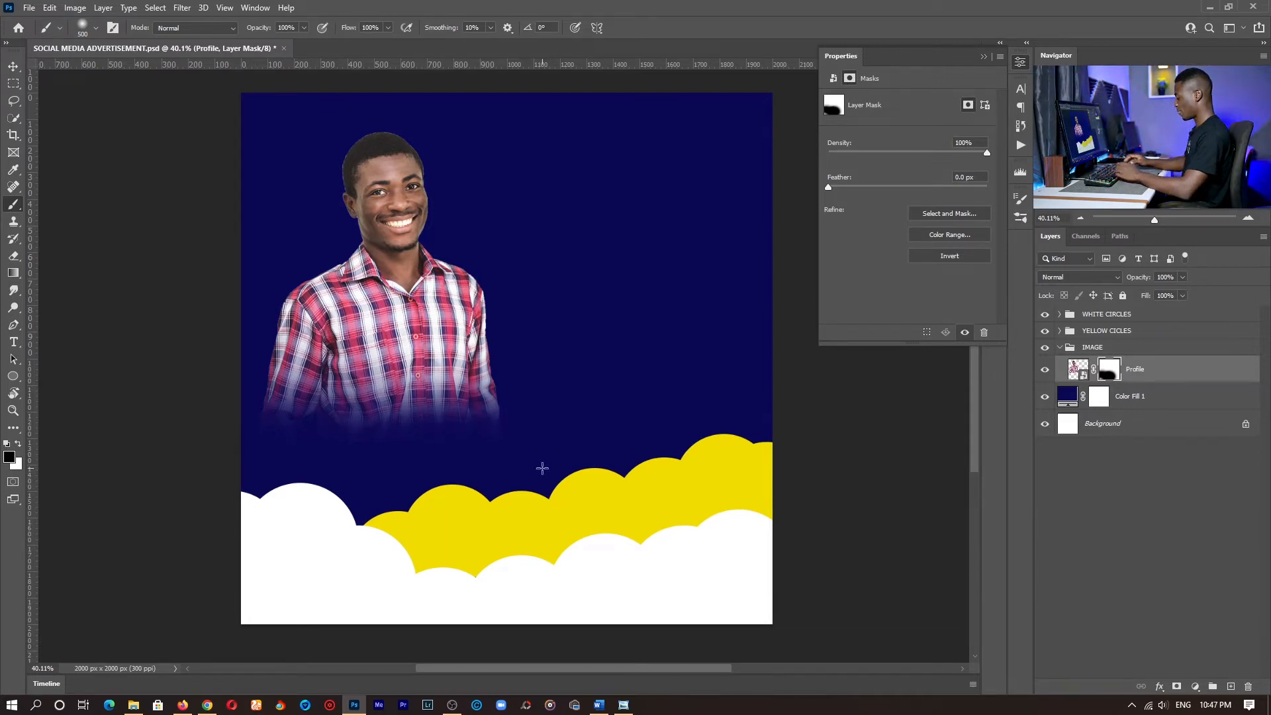
key(v)
drag(427, 260, 430, 278)
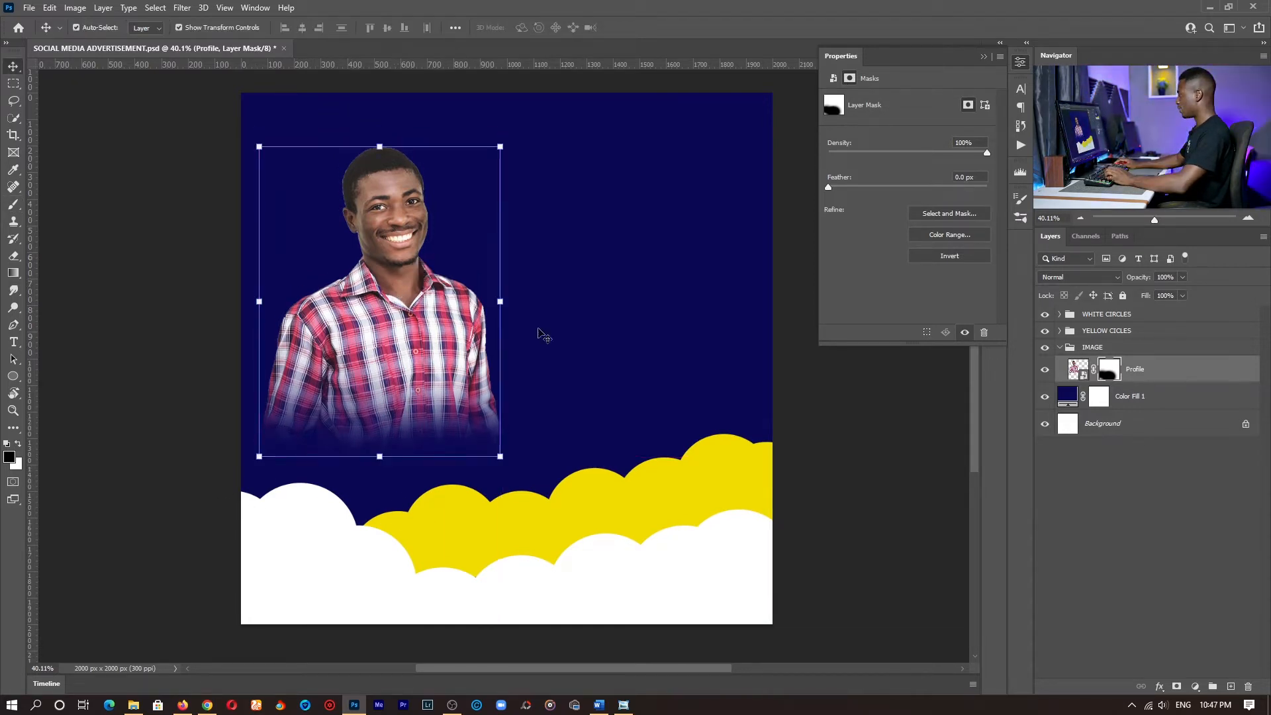
- Create a new group named NAME inside the IMAGE group, above the Profile layer
click(1213, 688)
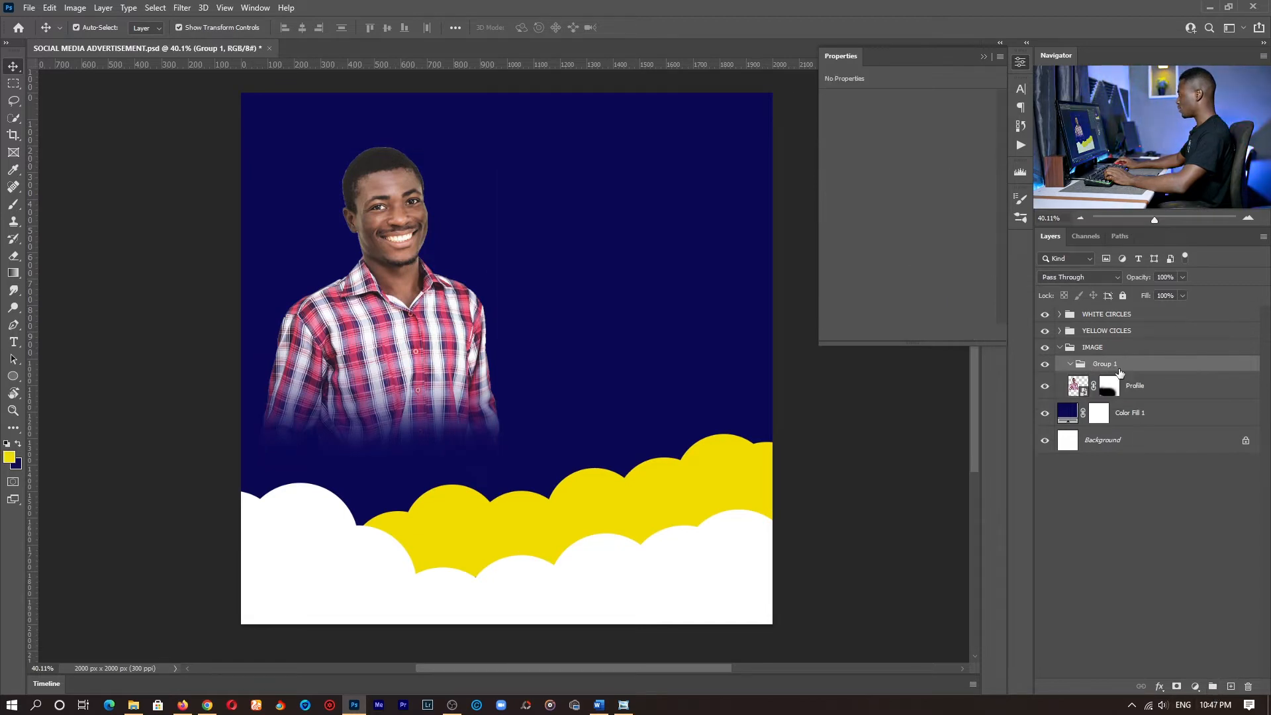
double_click(1106, 363)
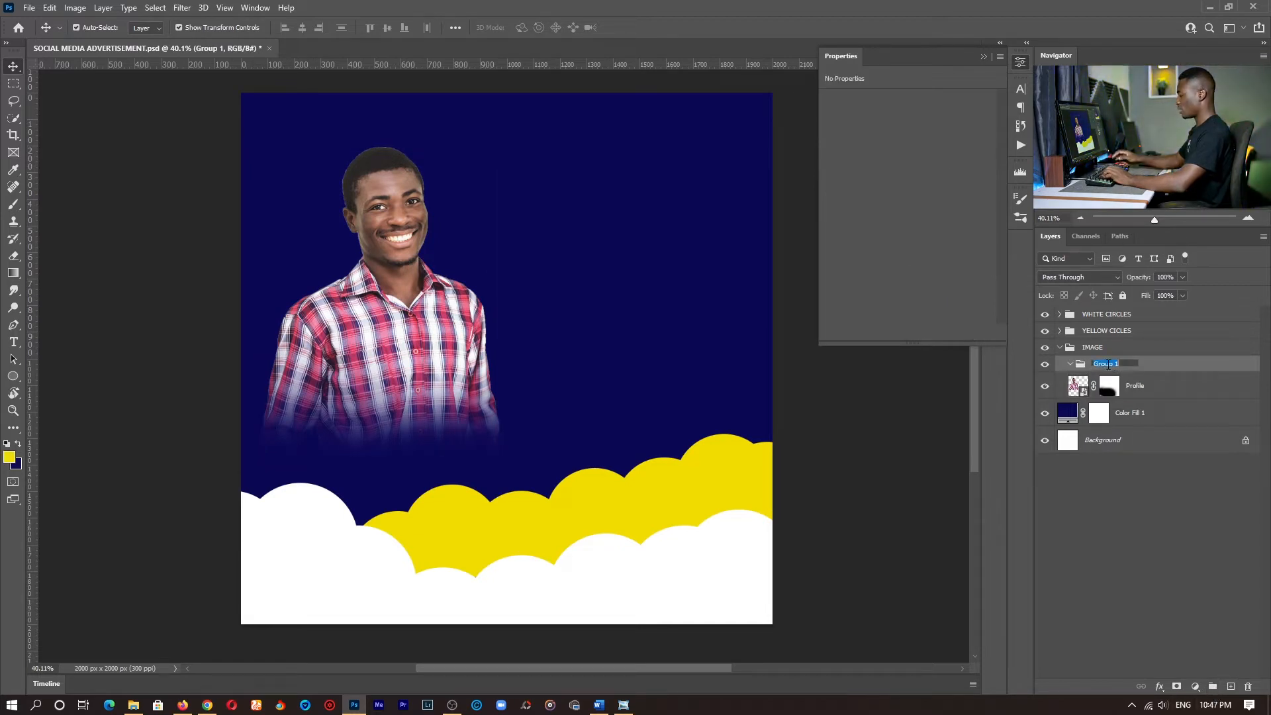
key(Return)
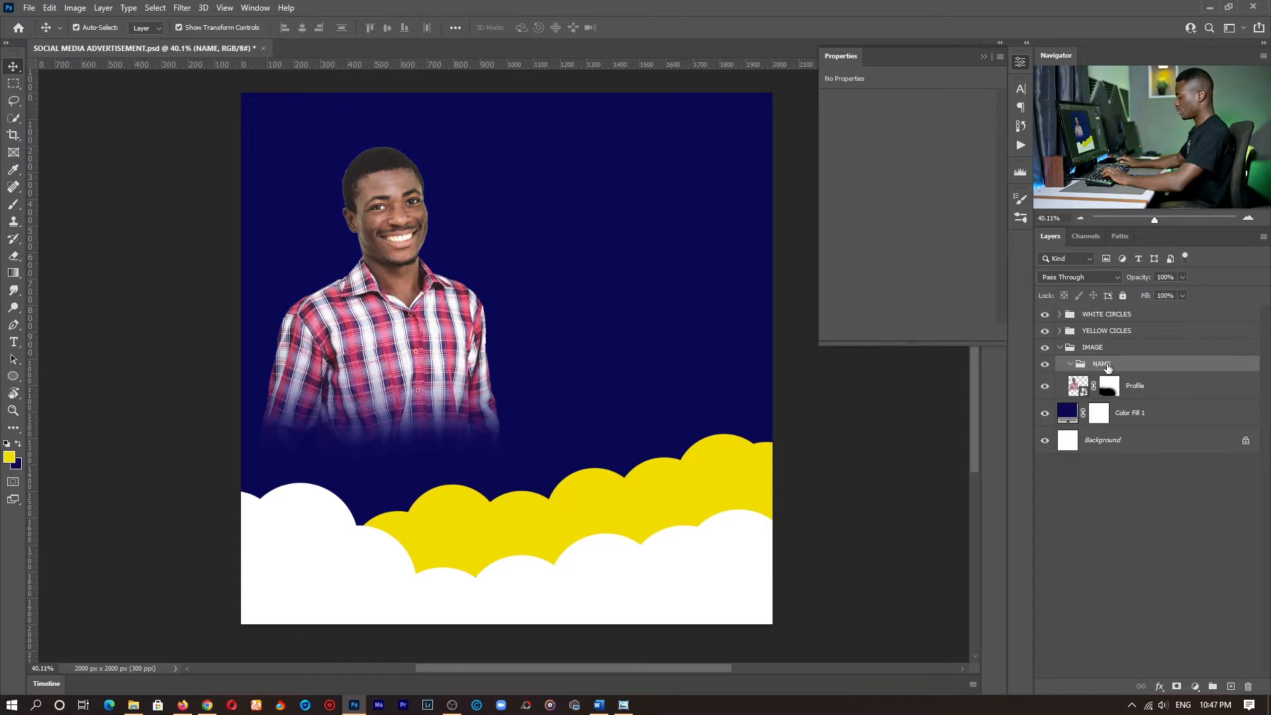
- Add a horizontal white text layer with the person's full name over the profile photo
key(y)
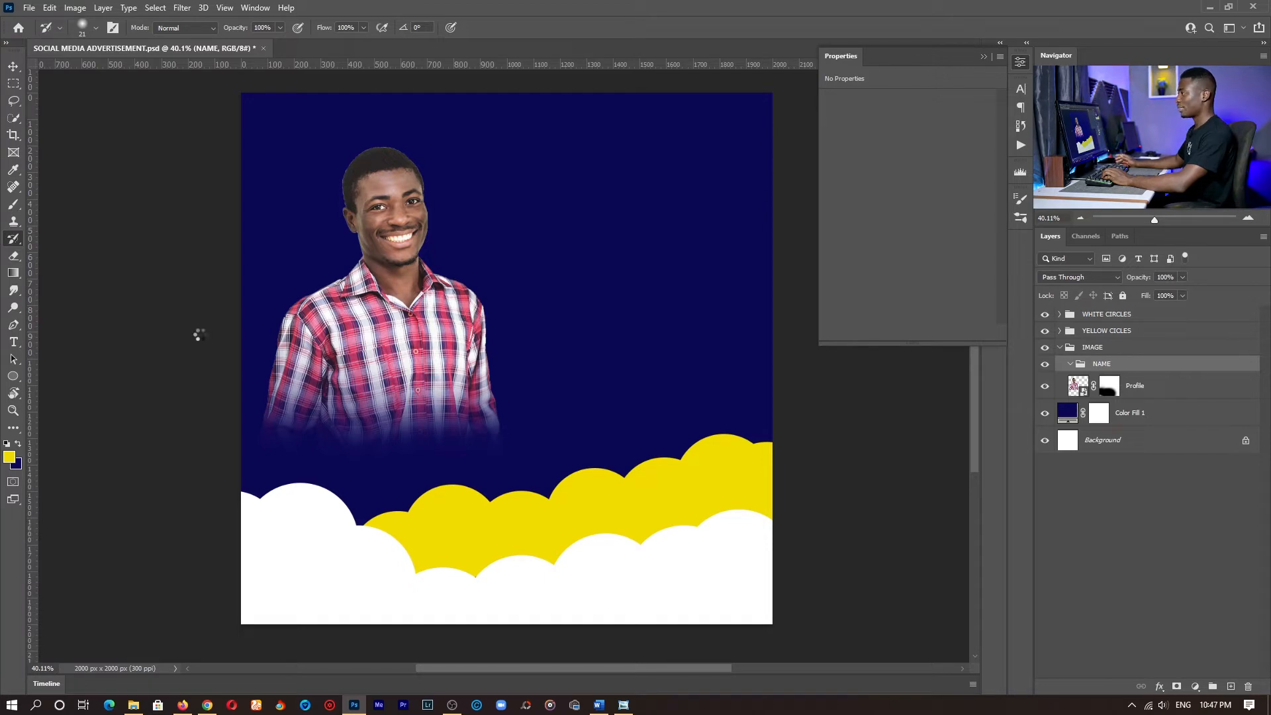
key(t)
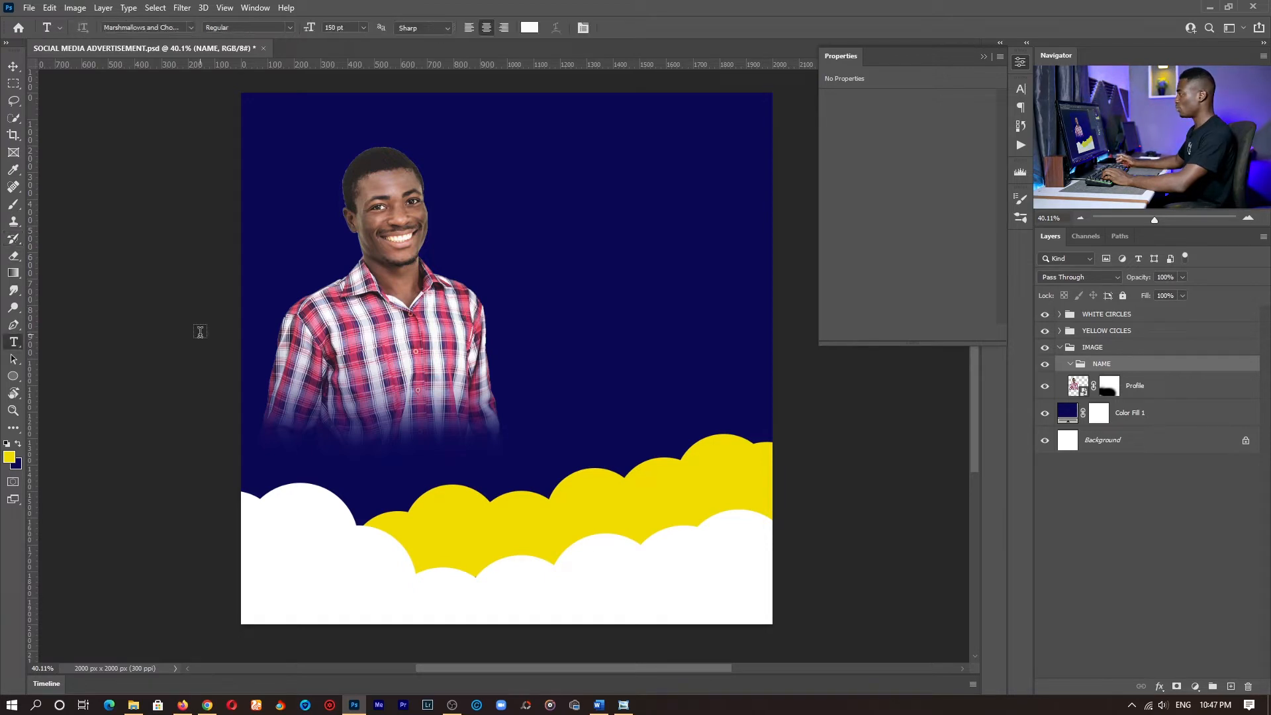
right_click(18, 343)
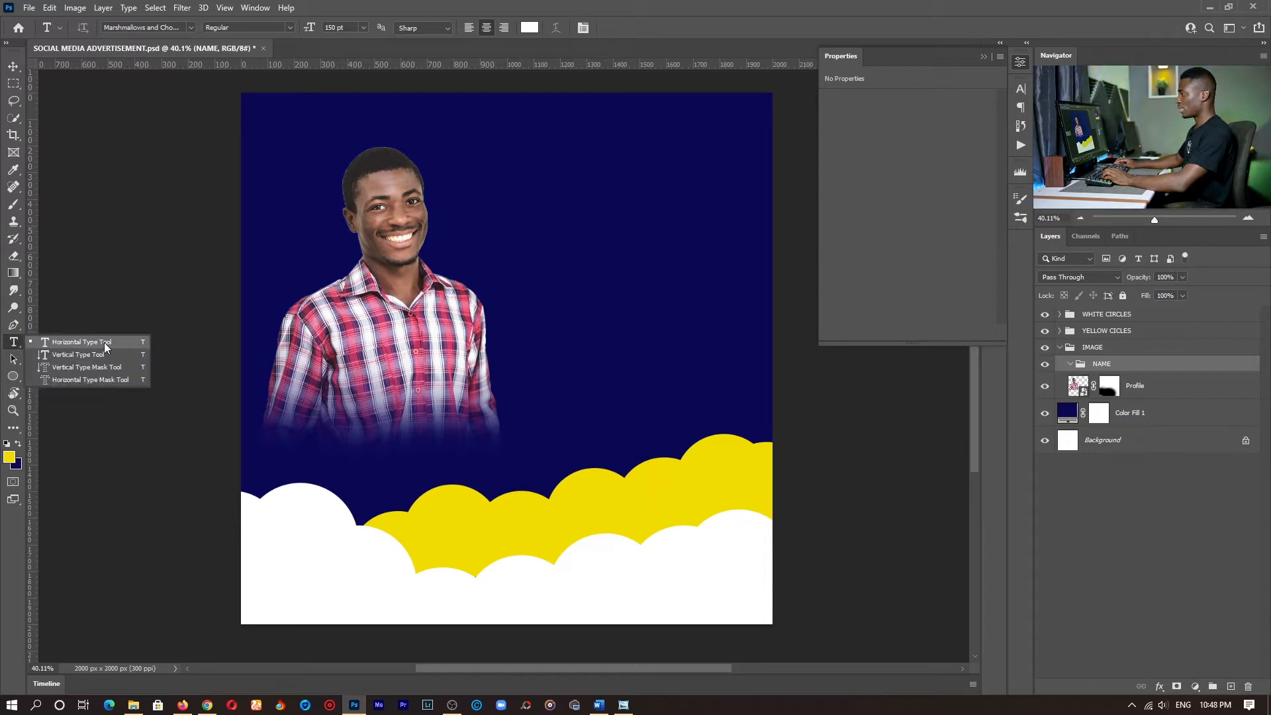
click(363, 345)
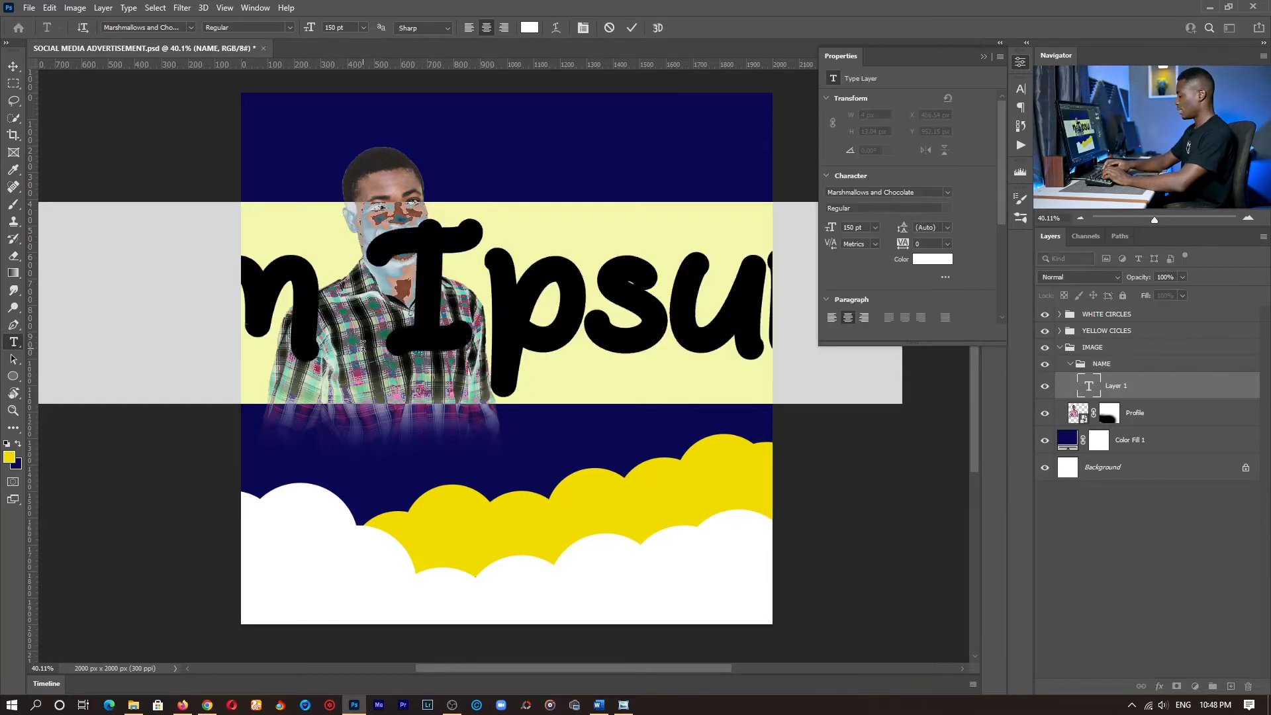
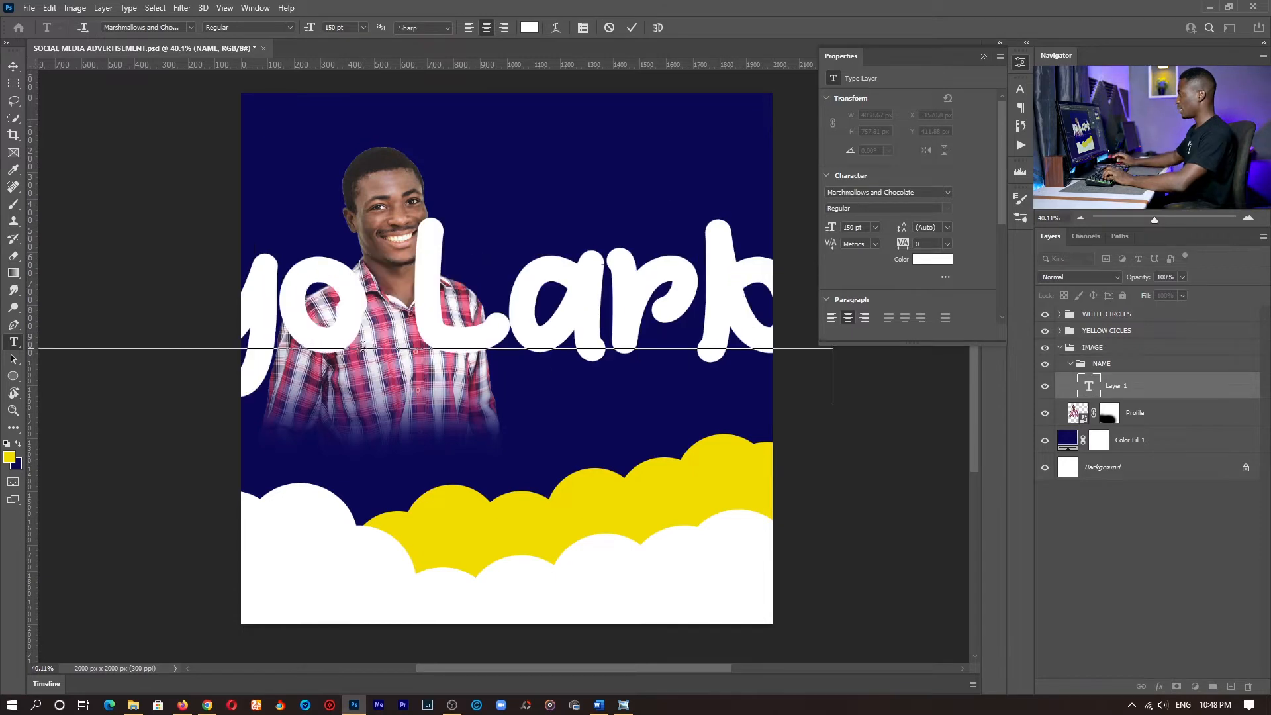
- Set the name text's size to 36 pt and move it down over the photo's faded lower edge
key(ctrl+a)
click(363, 27)
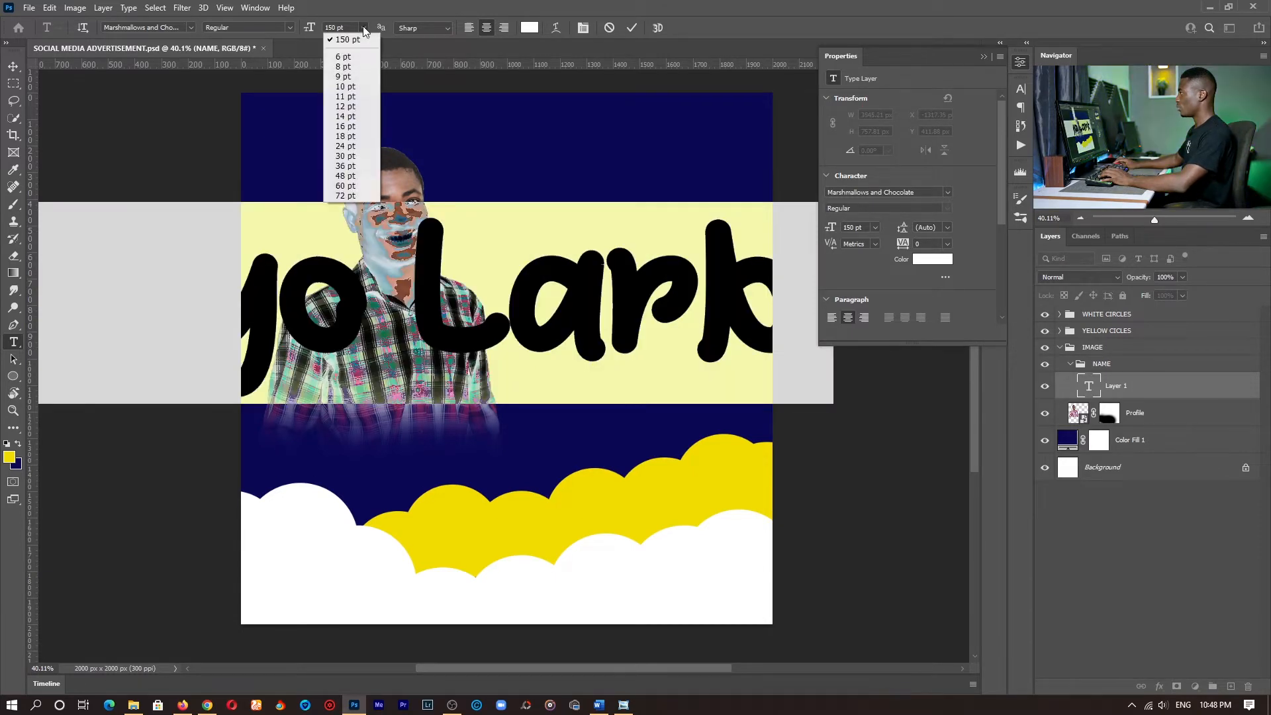
click(353, 167)
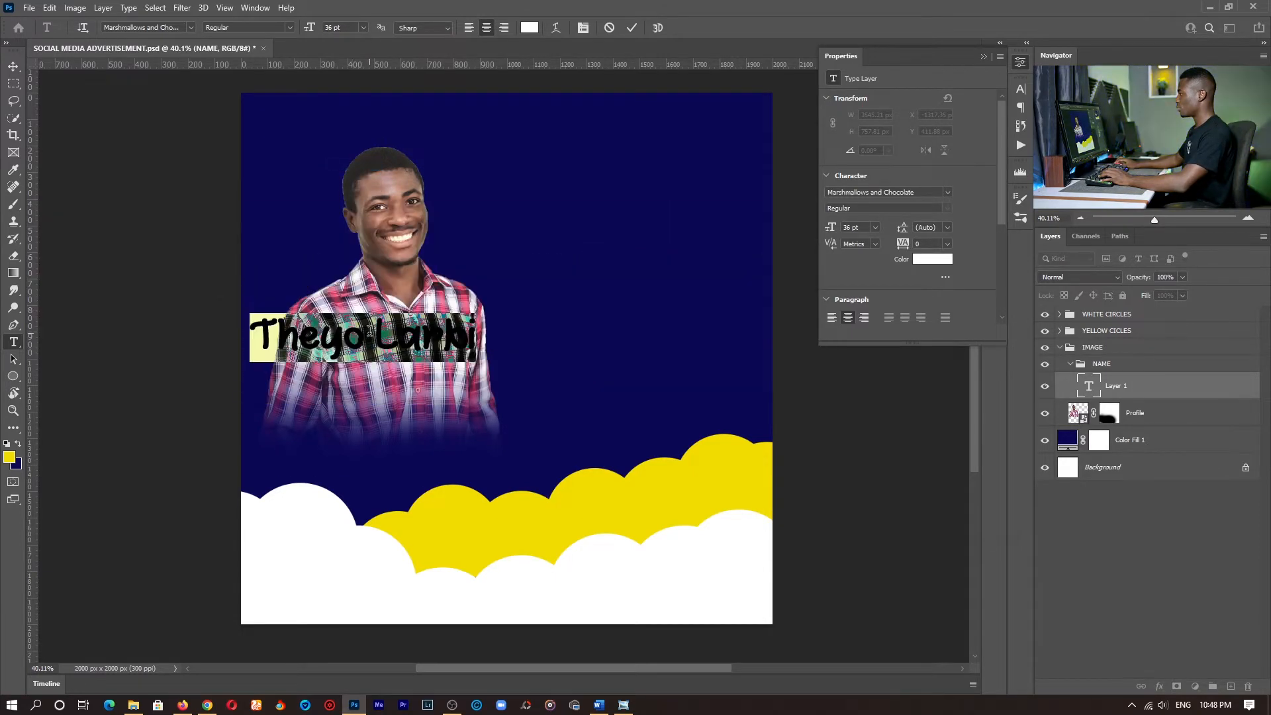
click(369, 331)
drag(402, 394, 419, 461)
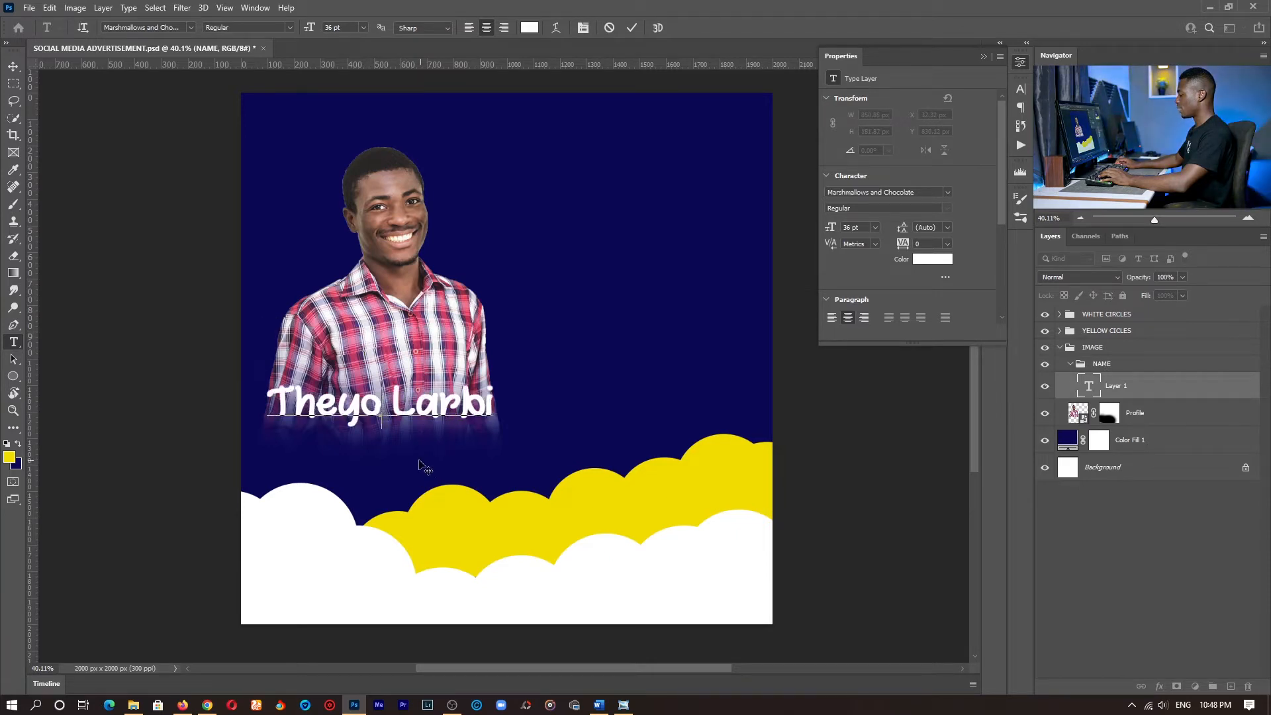
- Change the name text's font to Gatteway Signature, shift it down slightly and reselect the whole text
key(ctrl+a)
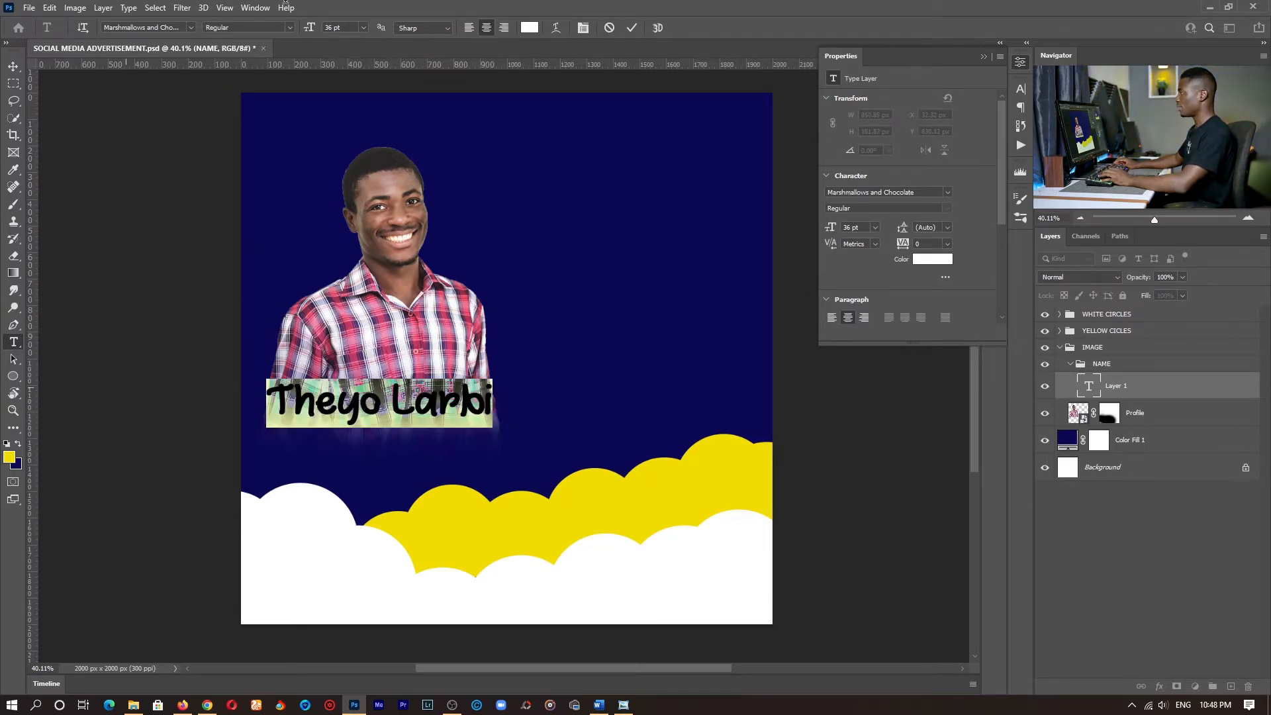
click(190, 27)
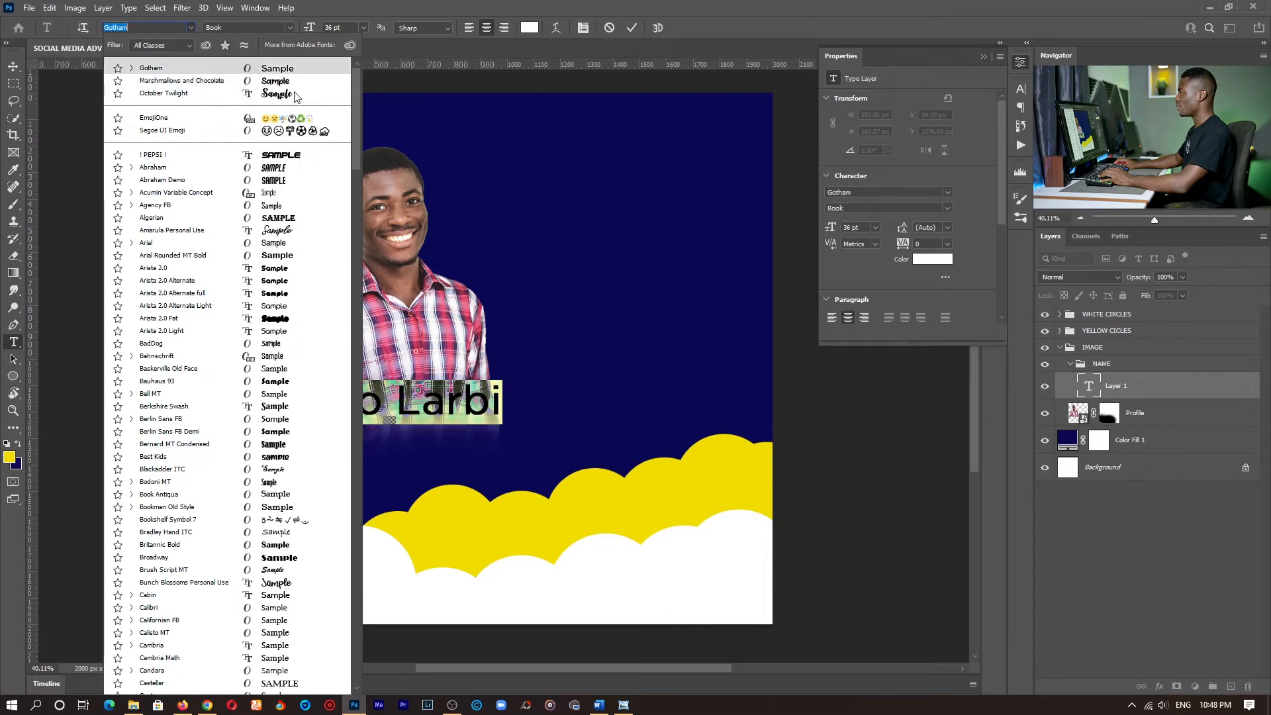
scroll(305, 94, down, 10)
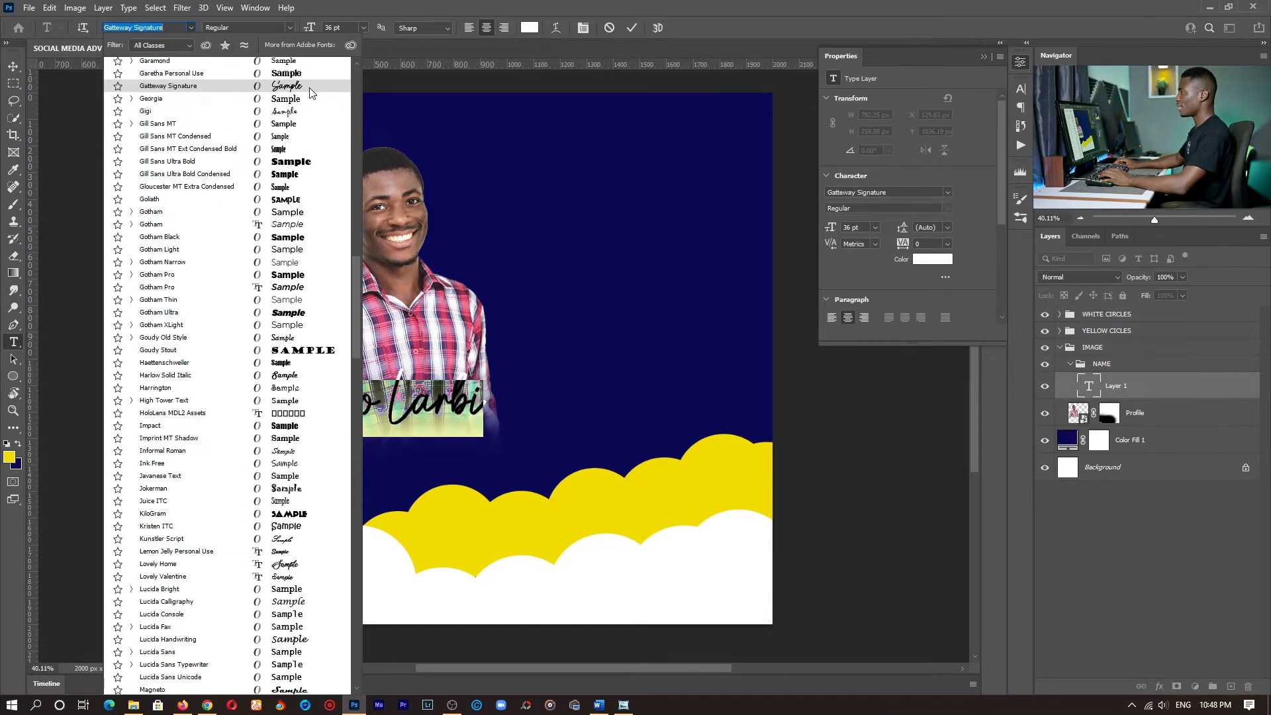
click(309, 89)
click(388, 427)
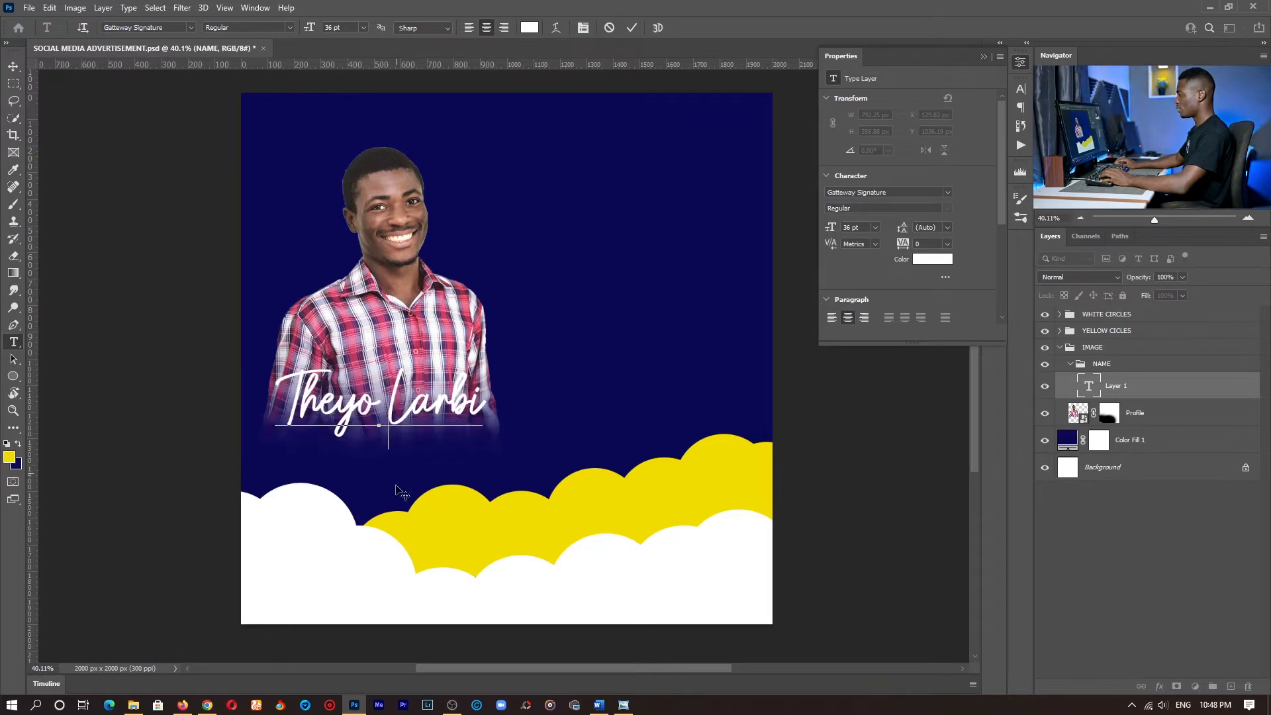
key(ctrl+a)
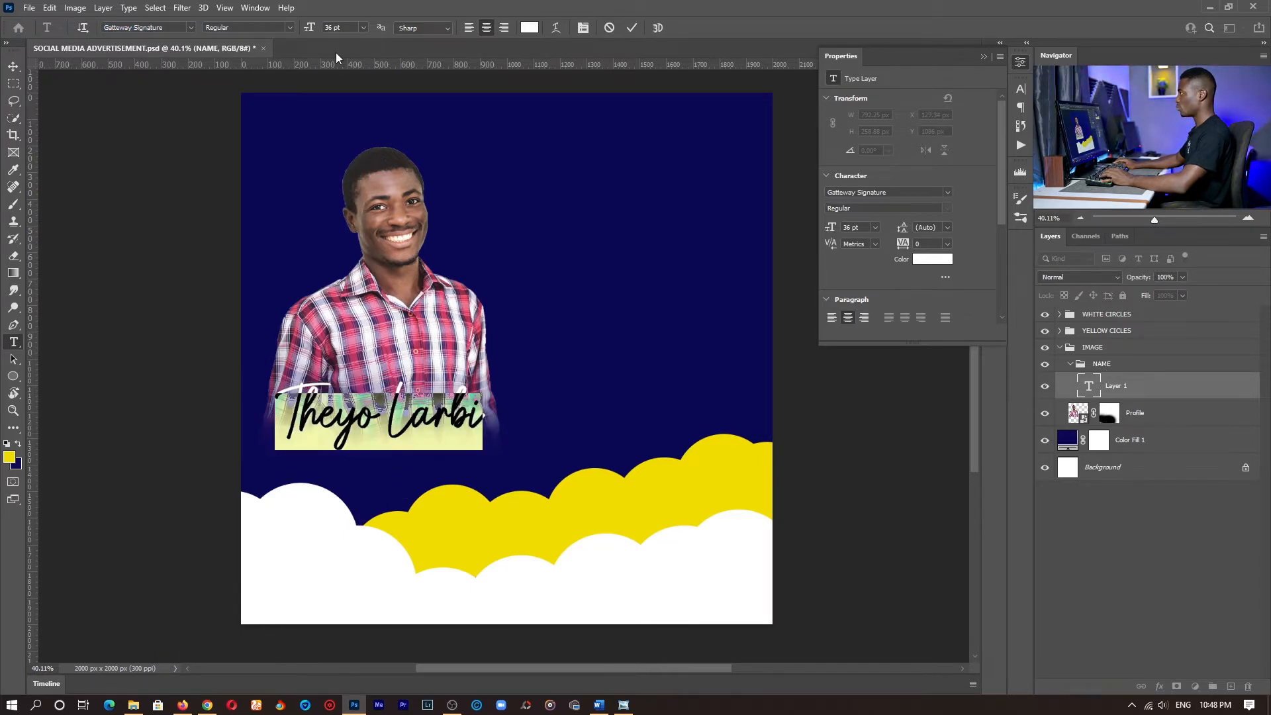
- Set the name text's size to 30 pt, shift it slightly left over the photo and commit the text
click(363, 28)
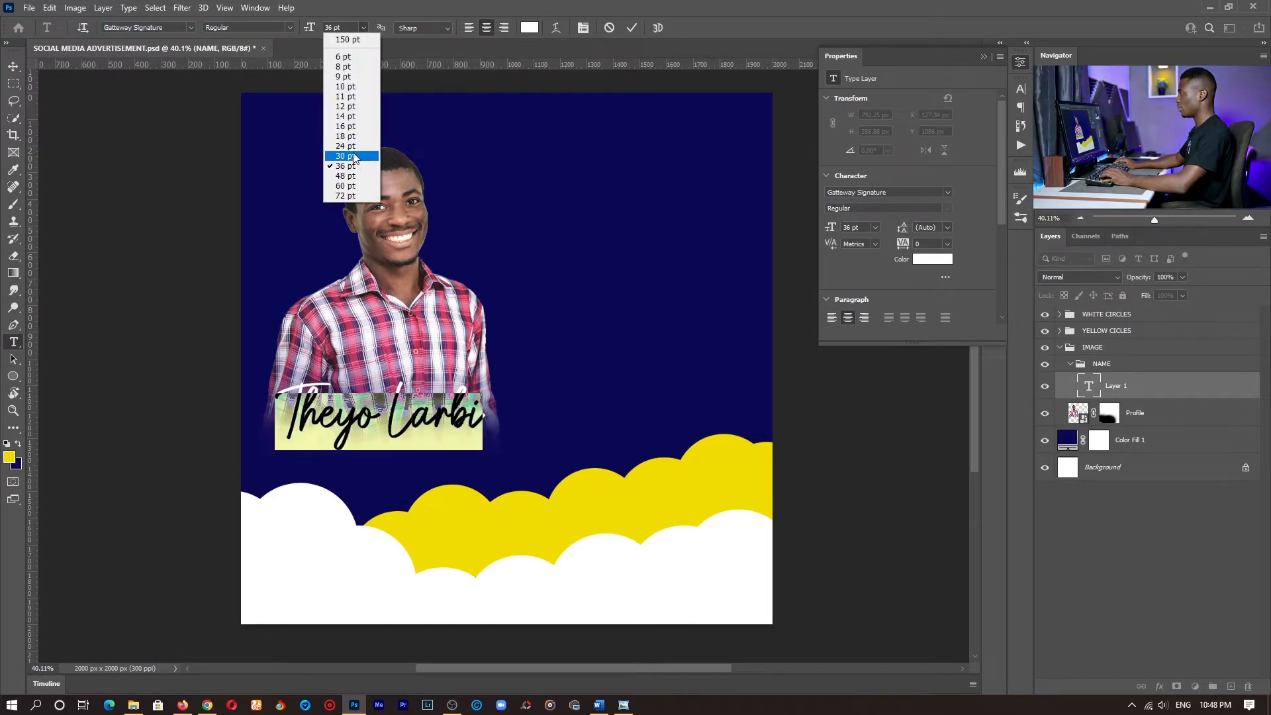
click(346, 155)
click(399, 447)
drag(407, 450, 396, 449)
click(632, 28)
- Add a new horizontal text layer reading CONTENT CREATOR below the name in the NAME group
key(z)
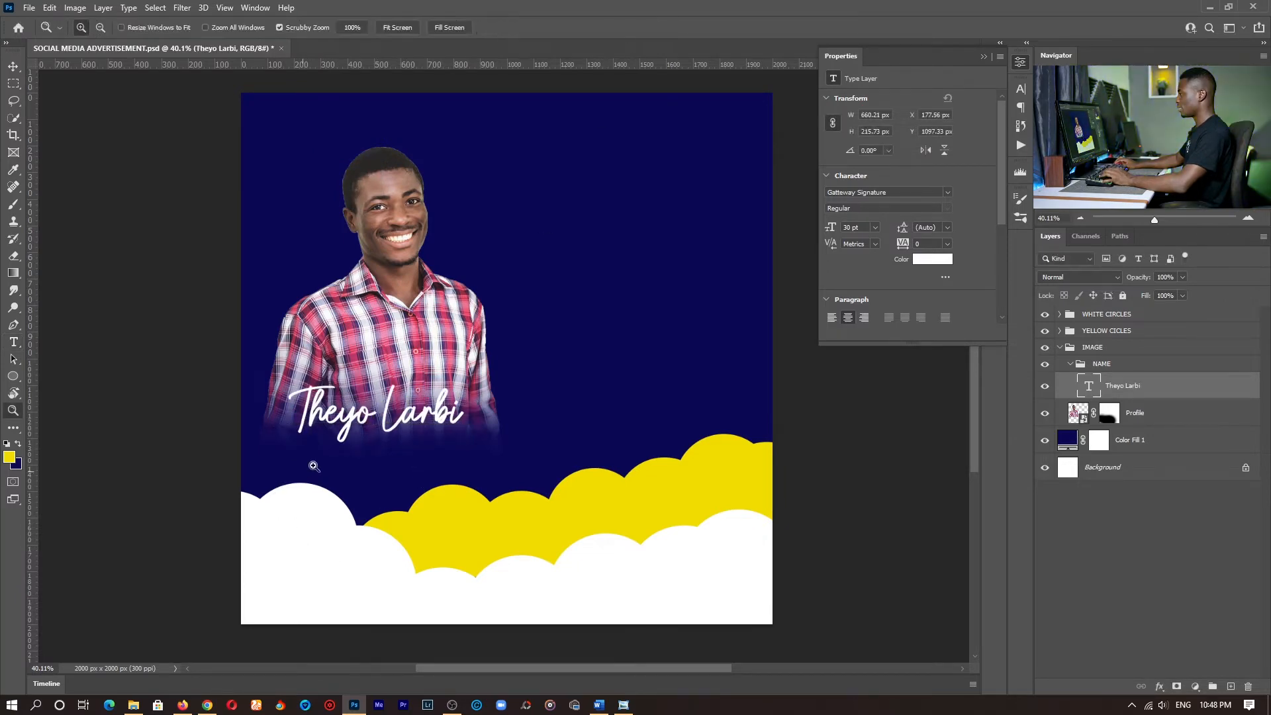
drag(313, 465, 389, 450)
key(space)
drag(649, 362, 550, 375)
drag(467, 409, 454, 416)
key(space)
drag(507, 468, 519, 414)
key(t)
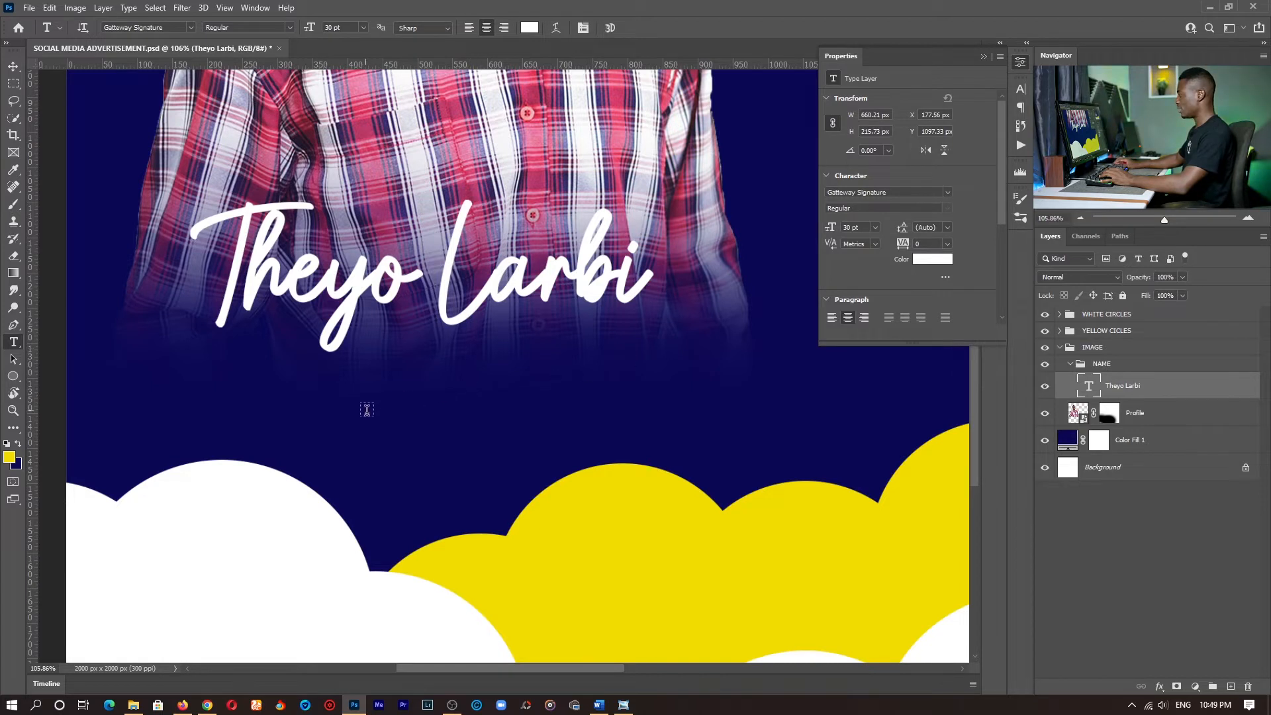
click(367, 410)
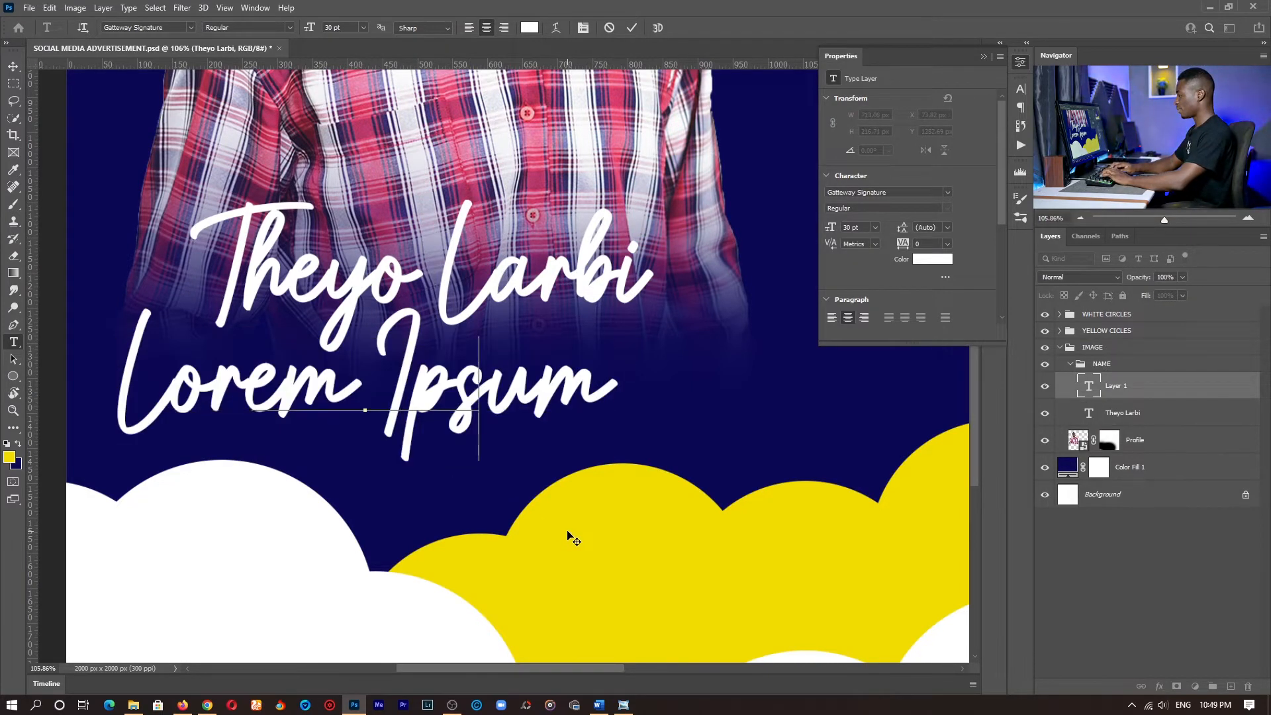
text(CONTENT CREATOR)
- Change the CONTENT CREATOR text to Gotham at 12 pt and move it directly under the surname
click(190, 27)
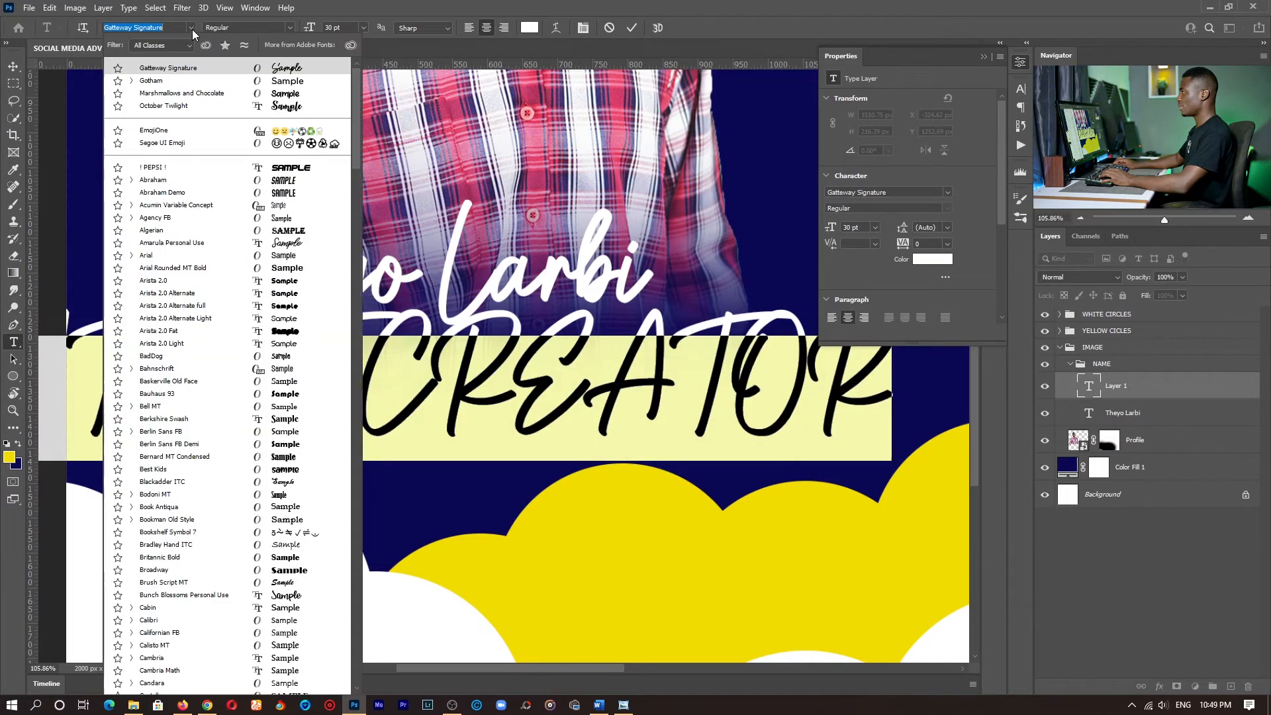
click(183, 80)
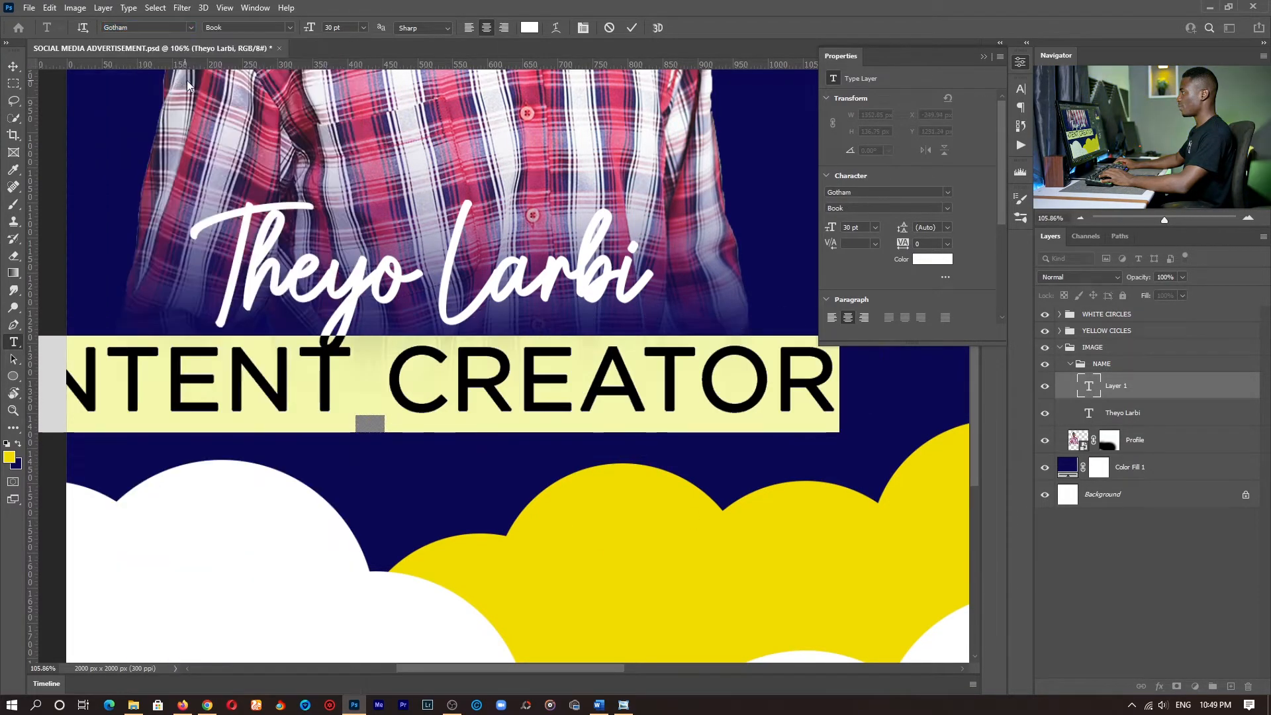
click(364, 27)
click(345, 106)
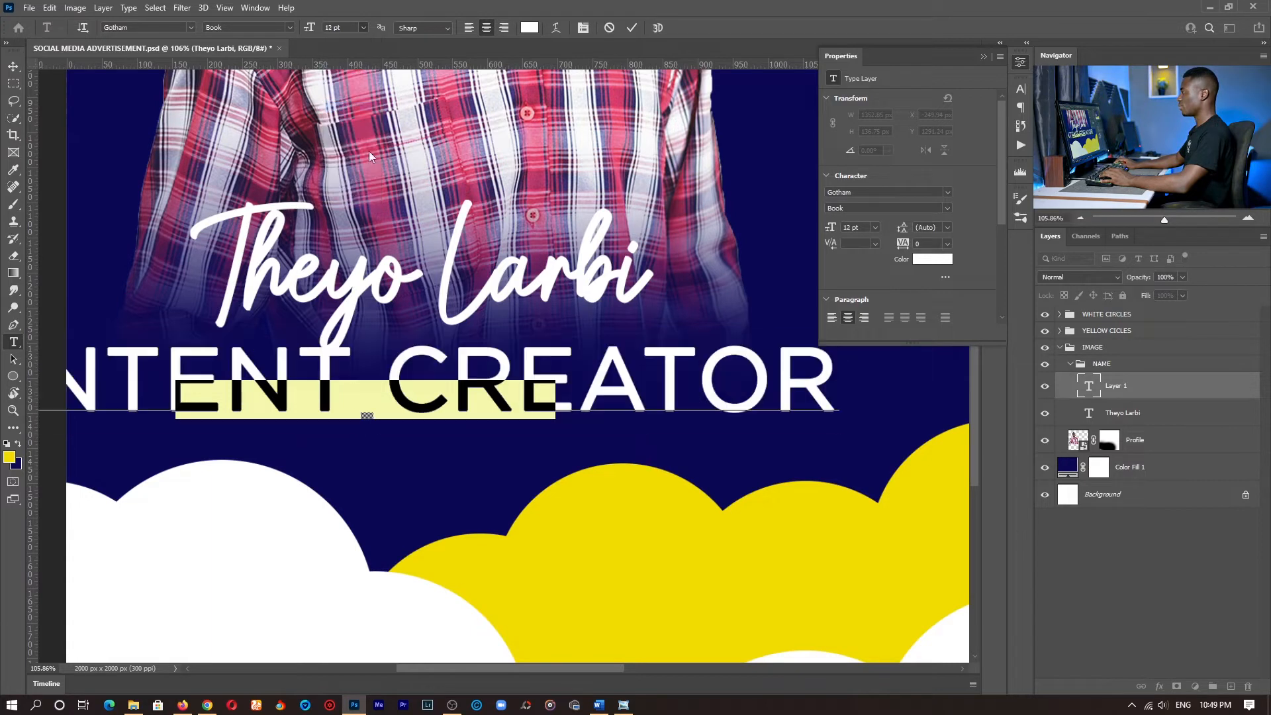
drag(426, 459, 580, 405)
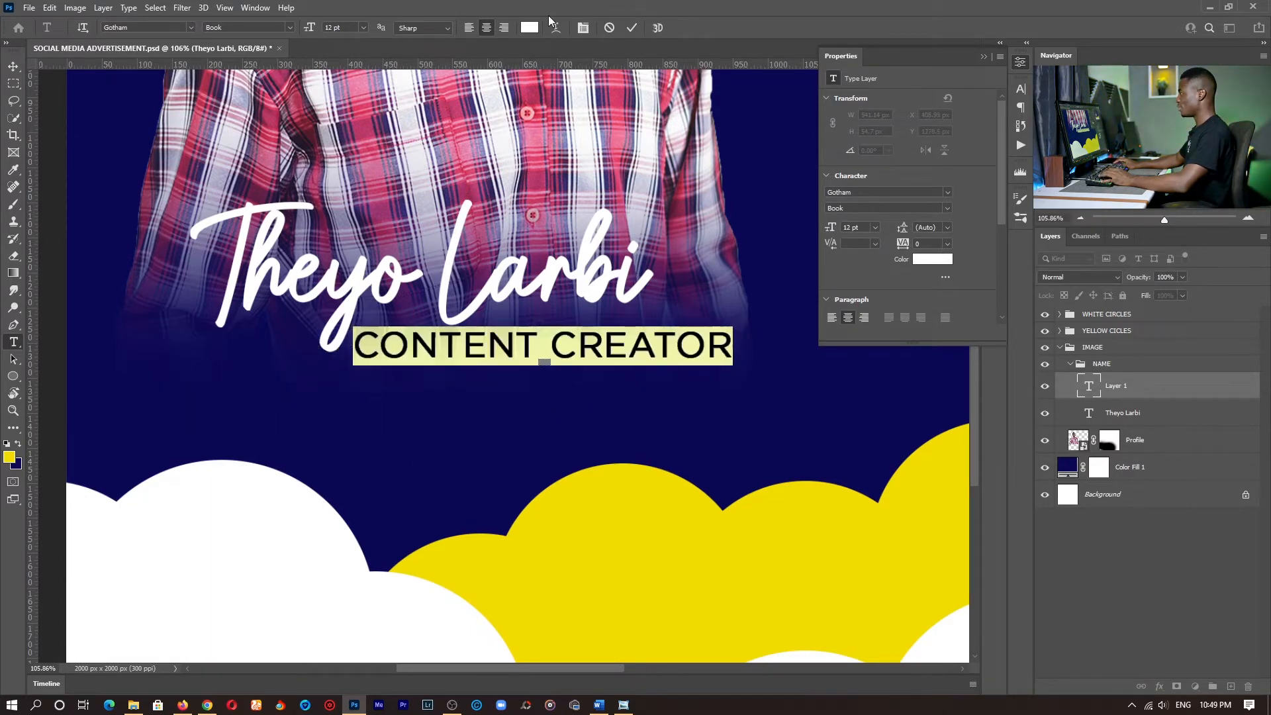
- Color the CONTENT CREATOR text yellow (f0dc00), sampled from the yellow circles, and nudge it slightly down
click(529, 27)
click(624, 543)
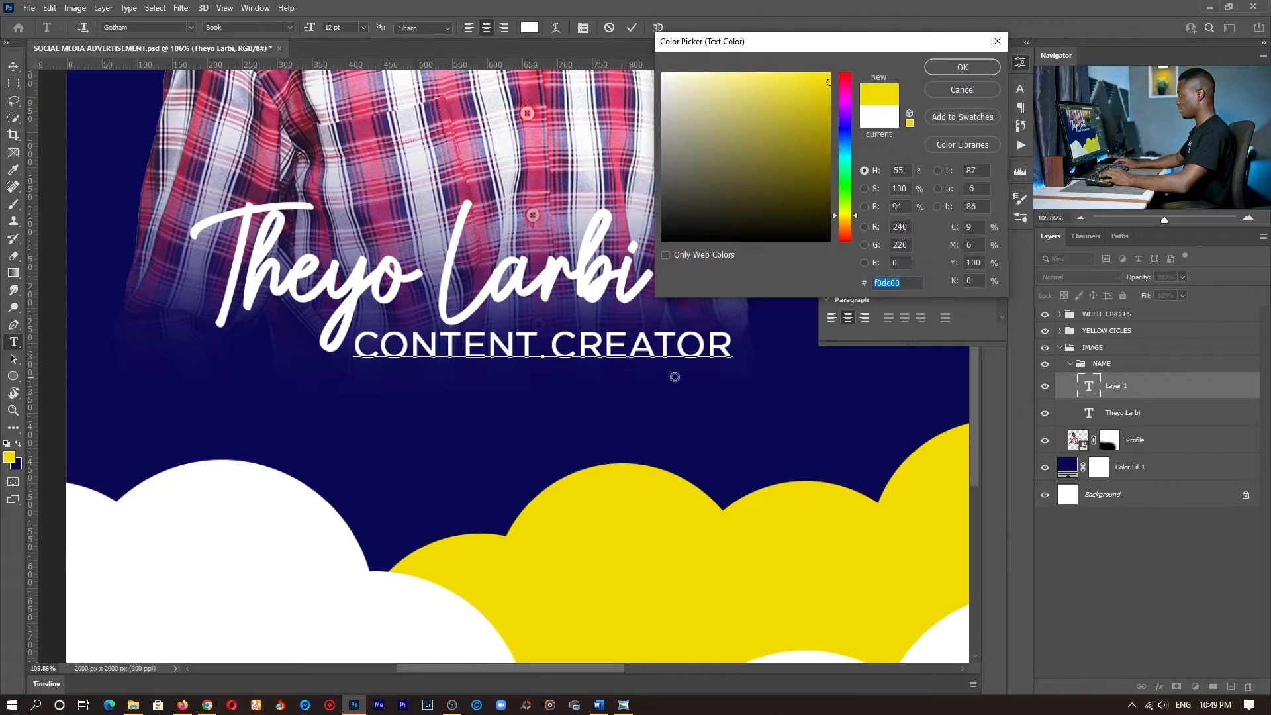
click(945, 63)
click(515, 354)
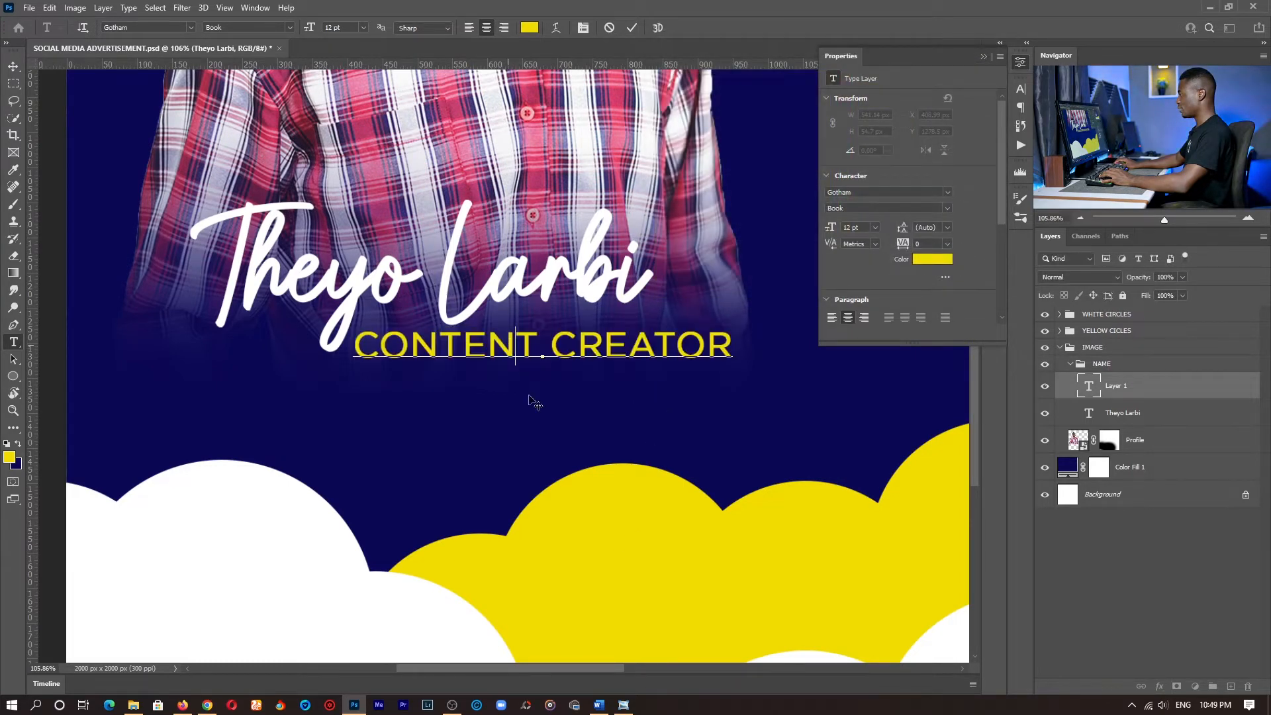
drag(539, 405, 544, 411)
- Set the CONTENT CREATOR text to 10 pt Gotham Bold, shift it left beneath the name and commit it
key(ctrl+a)
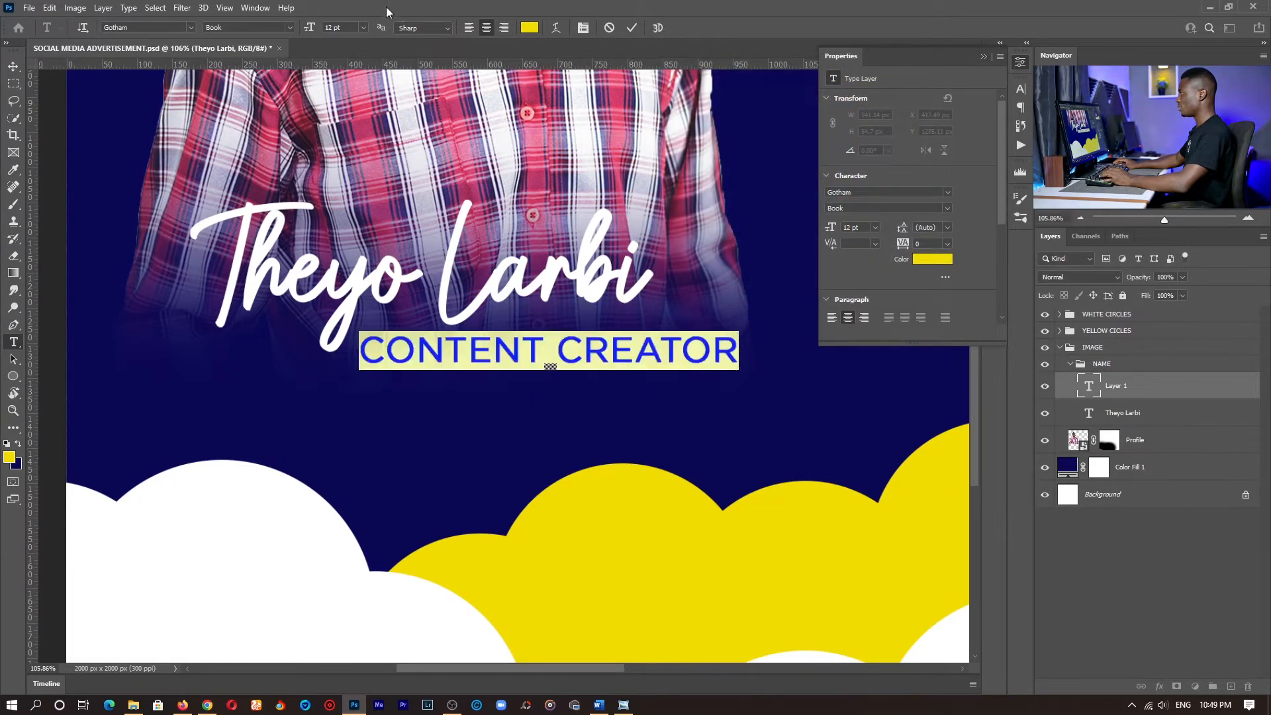
click(363, 27)
click(344, 86)
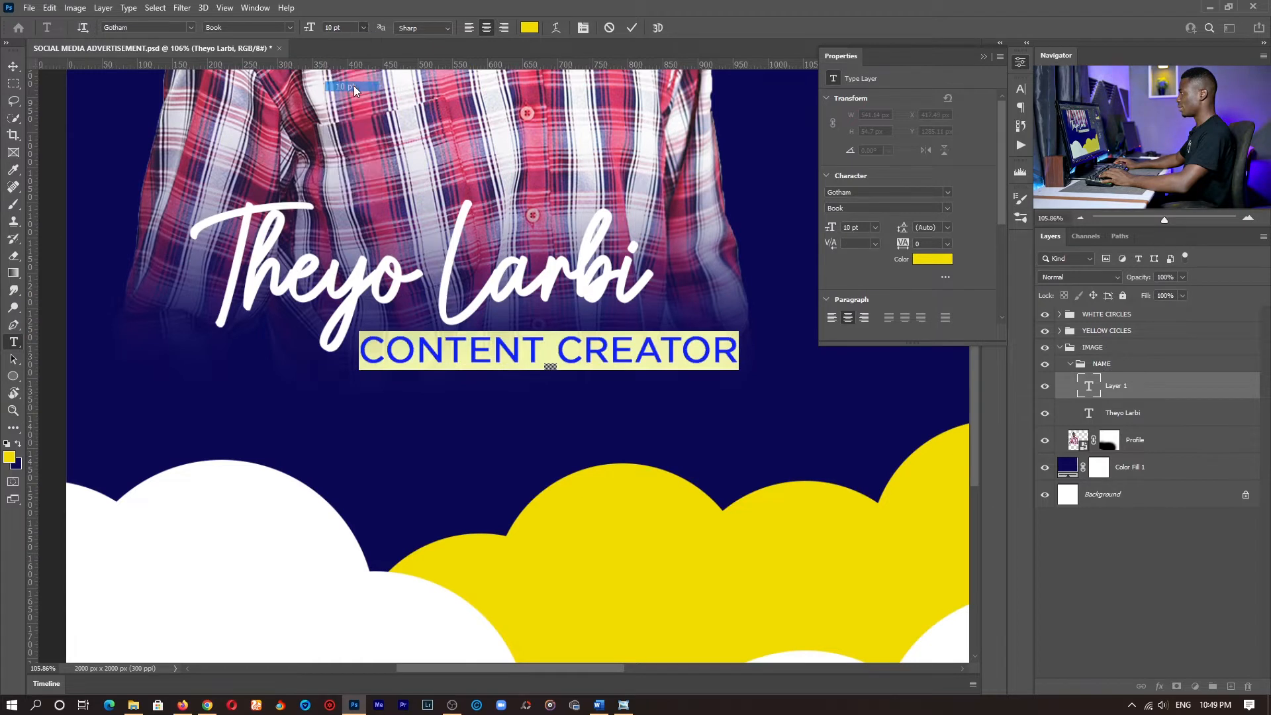
click(289, 27)
click(263, 72)
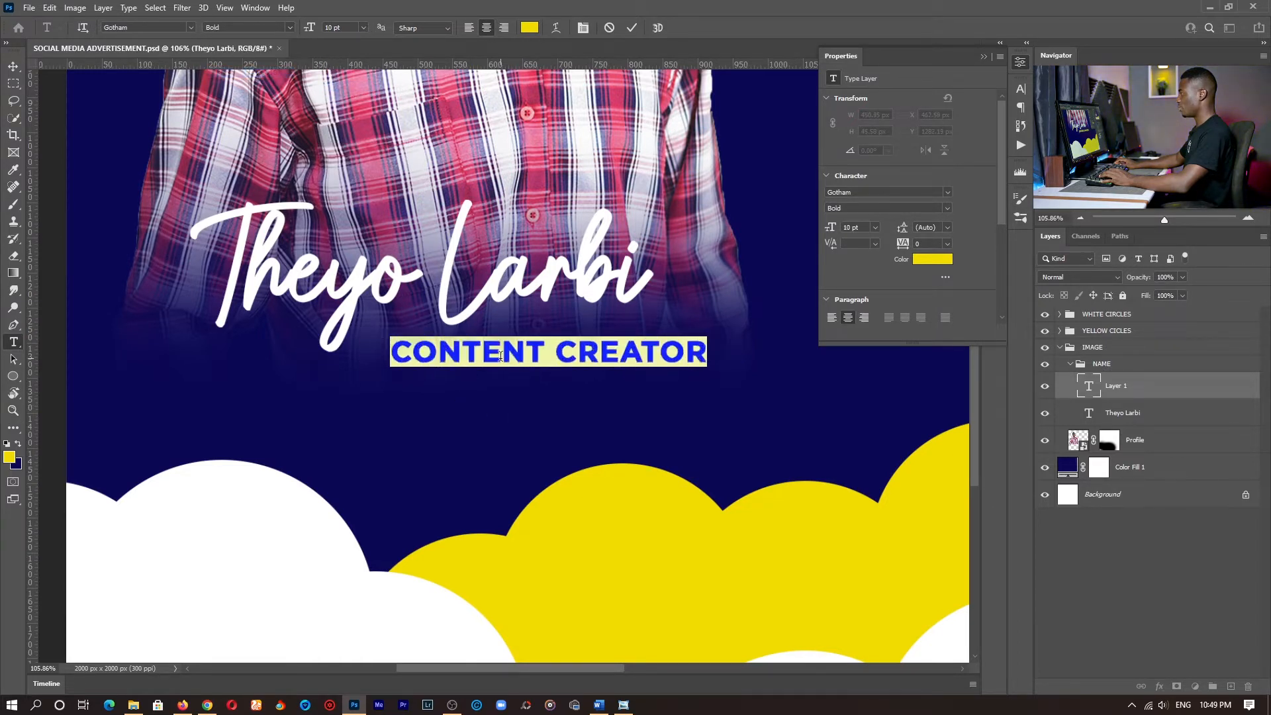
click(495, 403)
drag(536, 402, 515, 386)
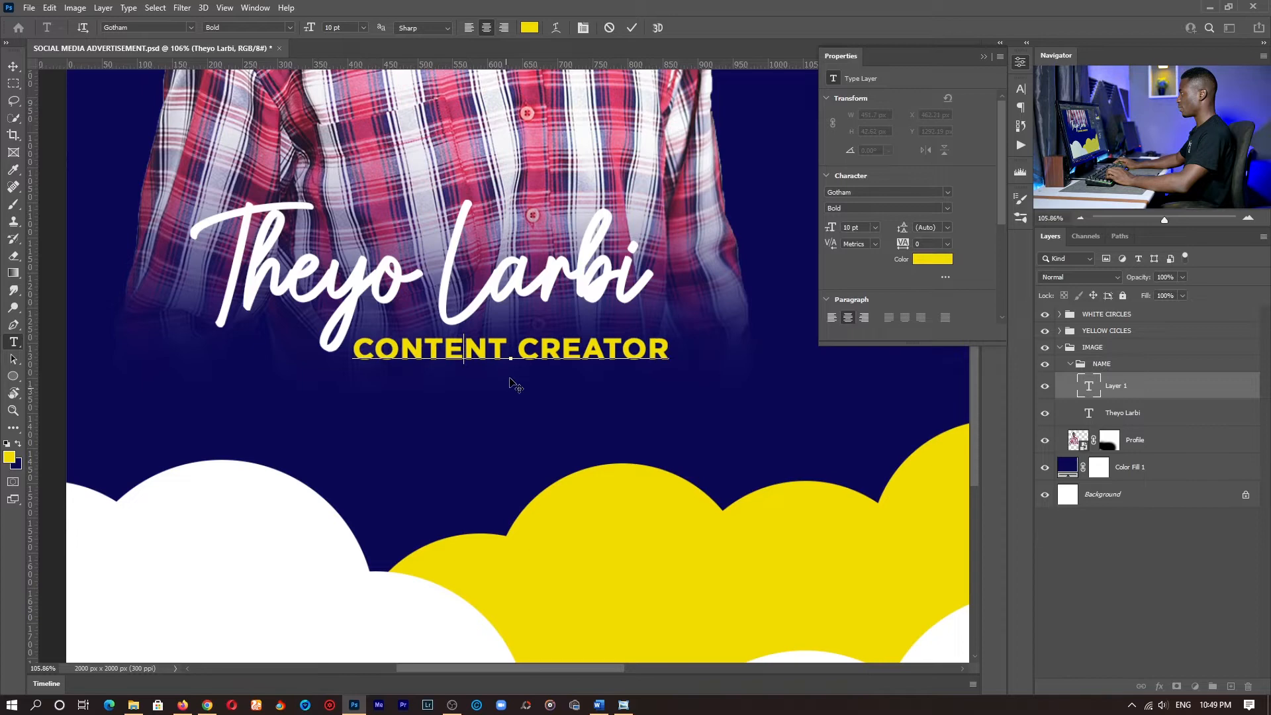
click(632, 27)
- Move the whole IMAGE group straight down so the caption sits closer to the circle clouds
key(z)
click(395, 27)
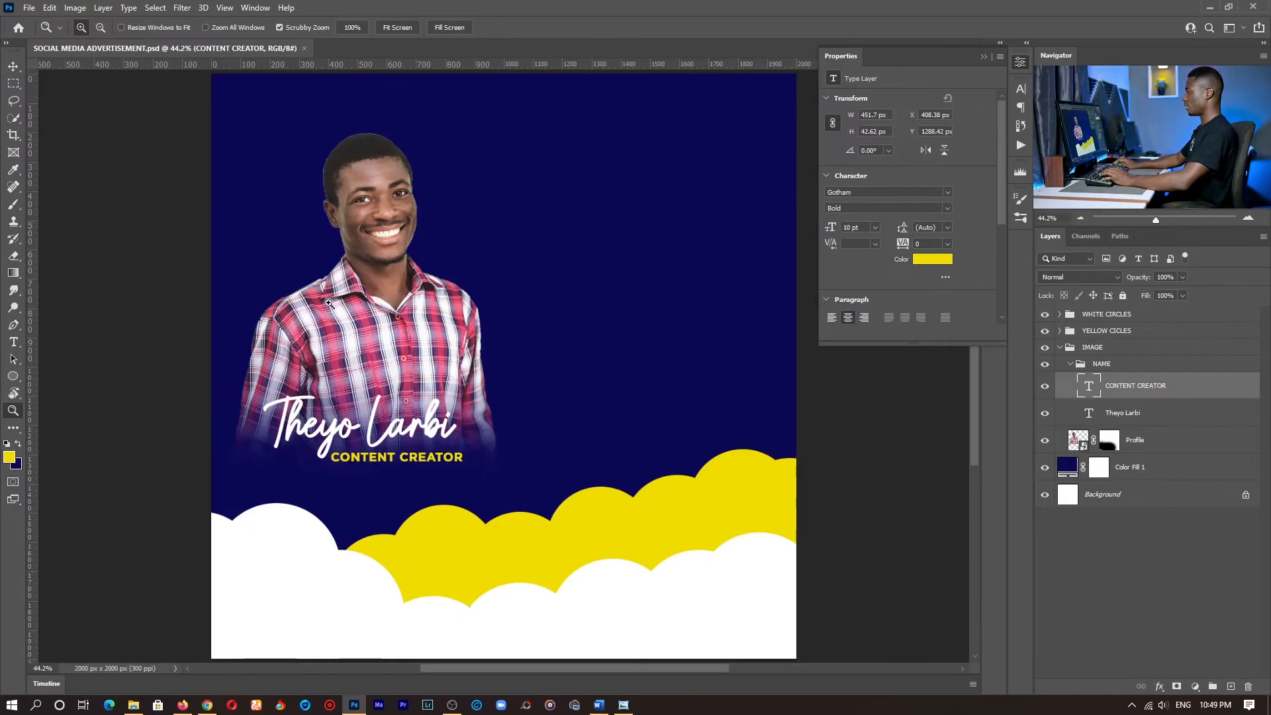
click(1093, 349)
key(v)
drag(599, 201, 589, 227)
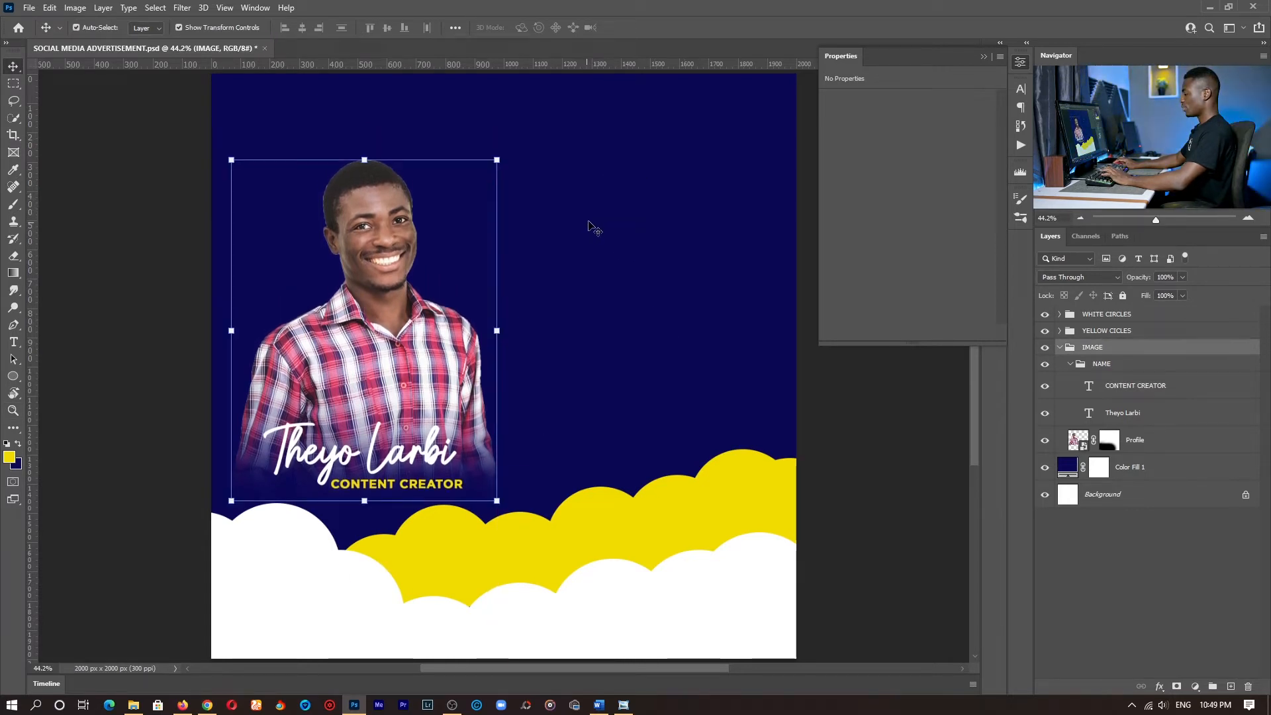
- Collapse the NAME and IMAGE groups and create a new group named TEXTS above IMAGE
key(t)
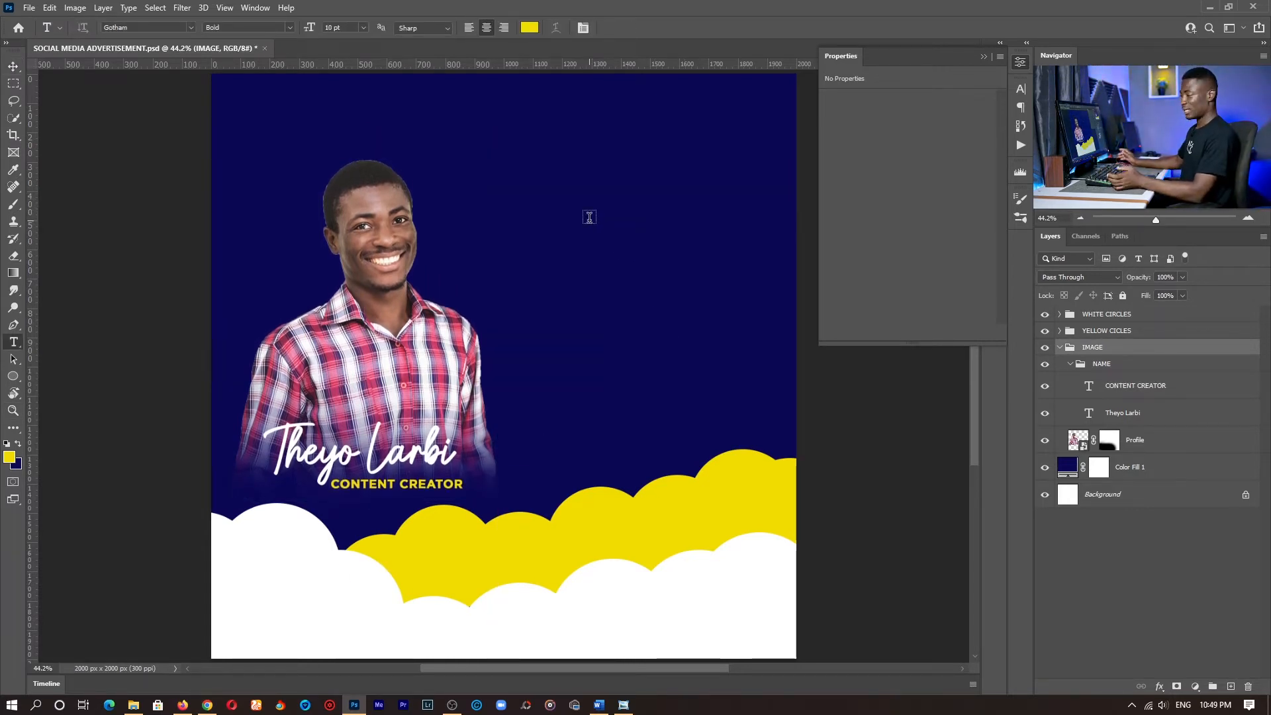
click(1071, 363)
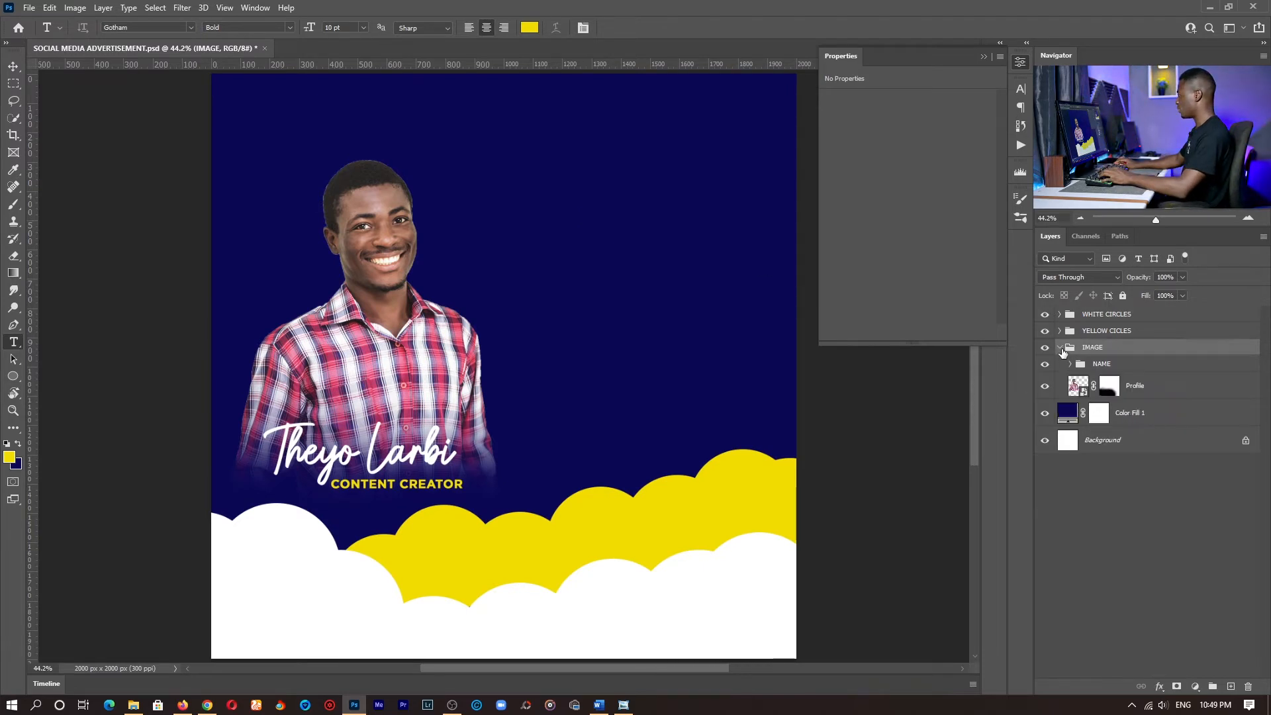
click(1060, 347)
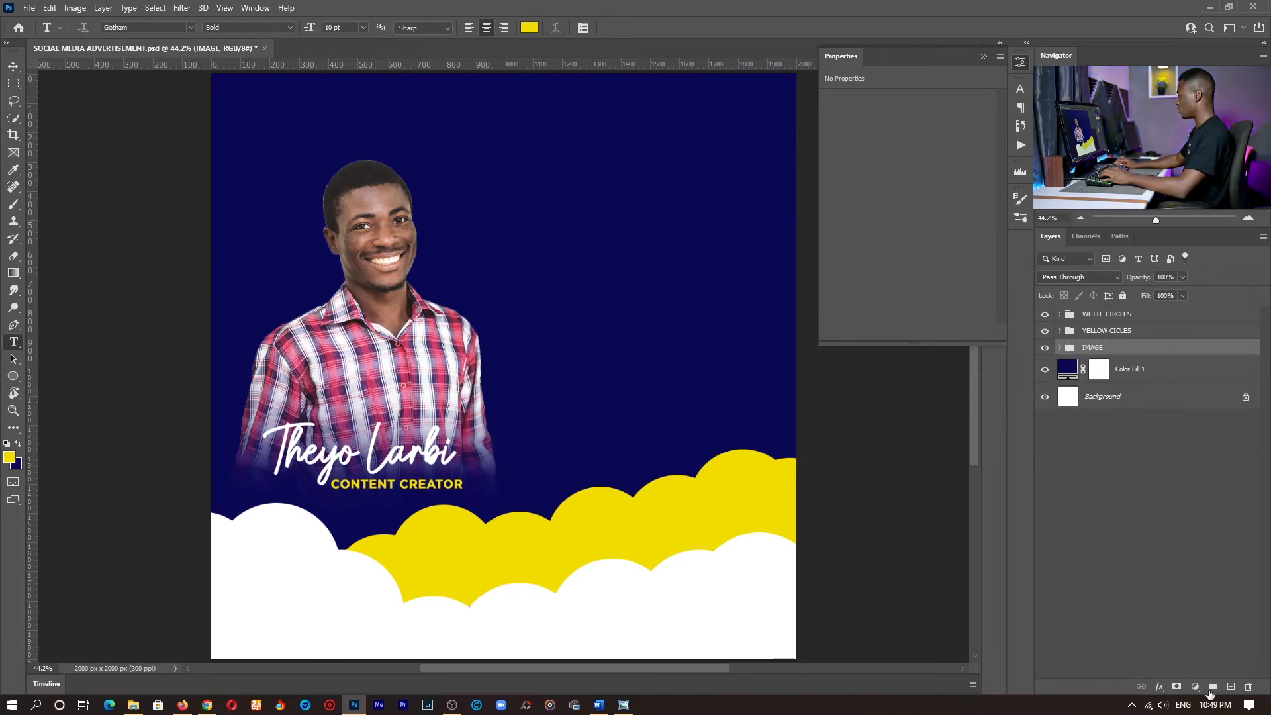
click(1212, 687)
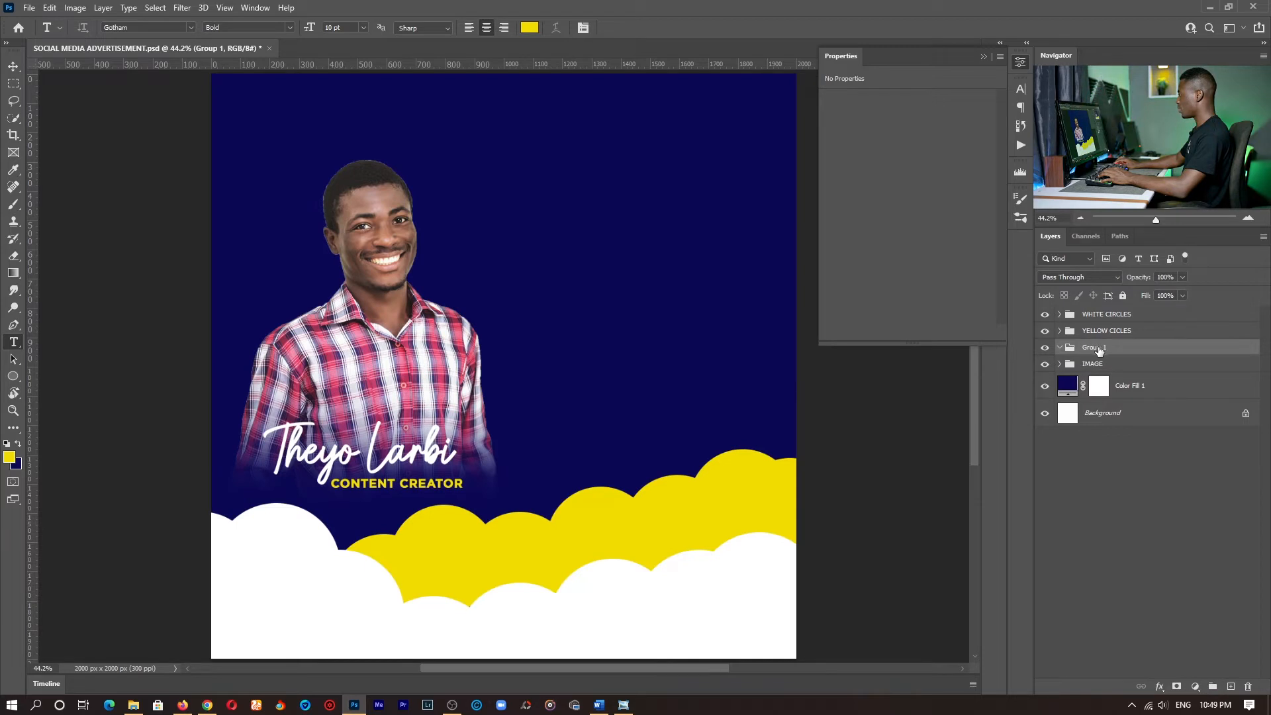
double_click(1095, 347)
text(TEXTS)
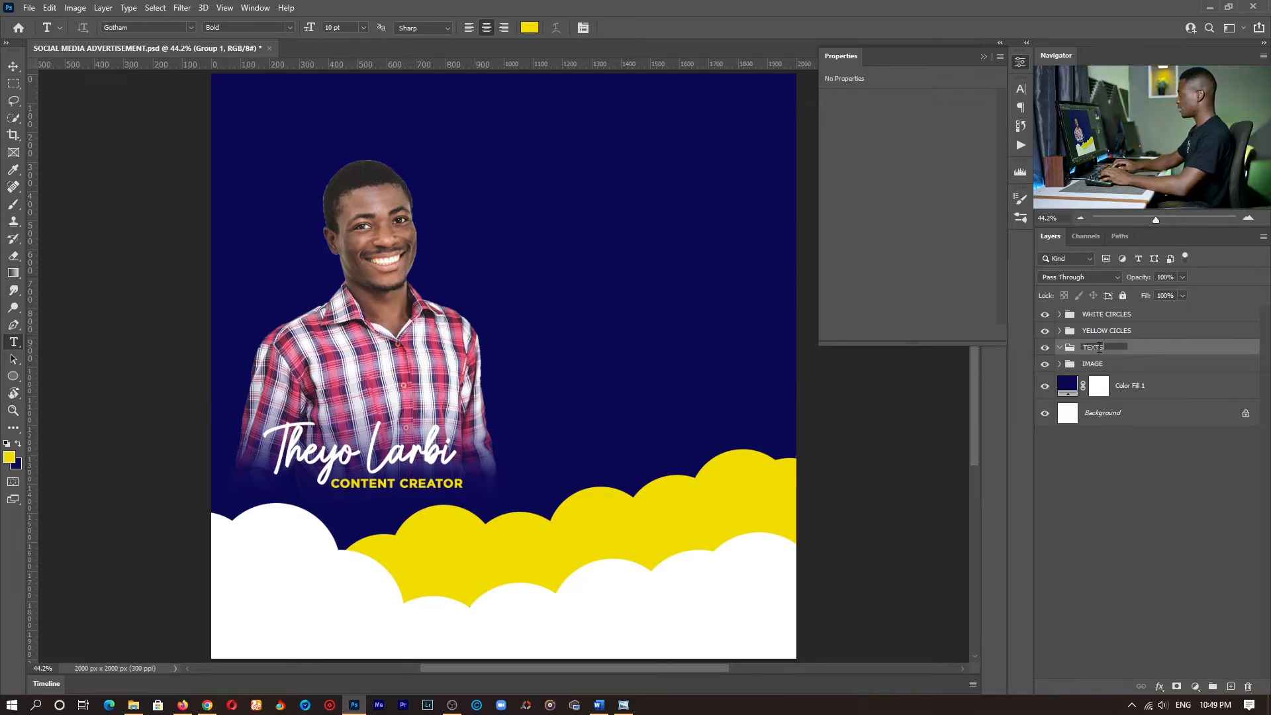
key(Return)
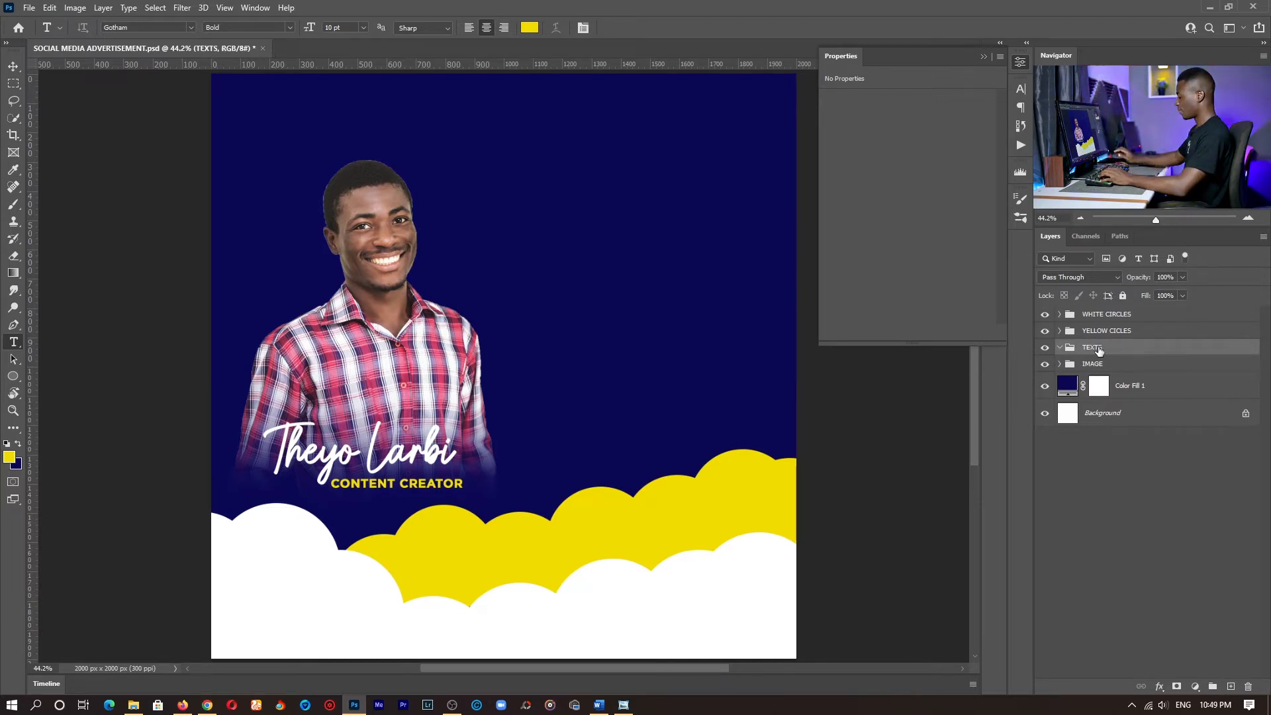
- Add a heading text layer in the TEXTS group reading Social, Media, Marketing on three separate lines
click(578, 177)
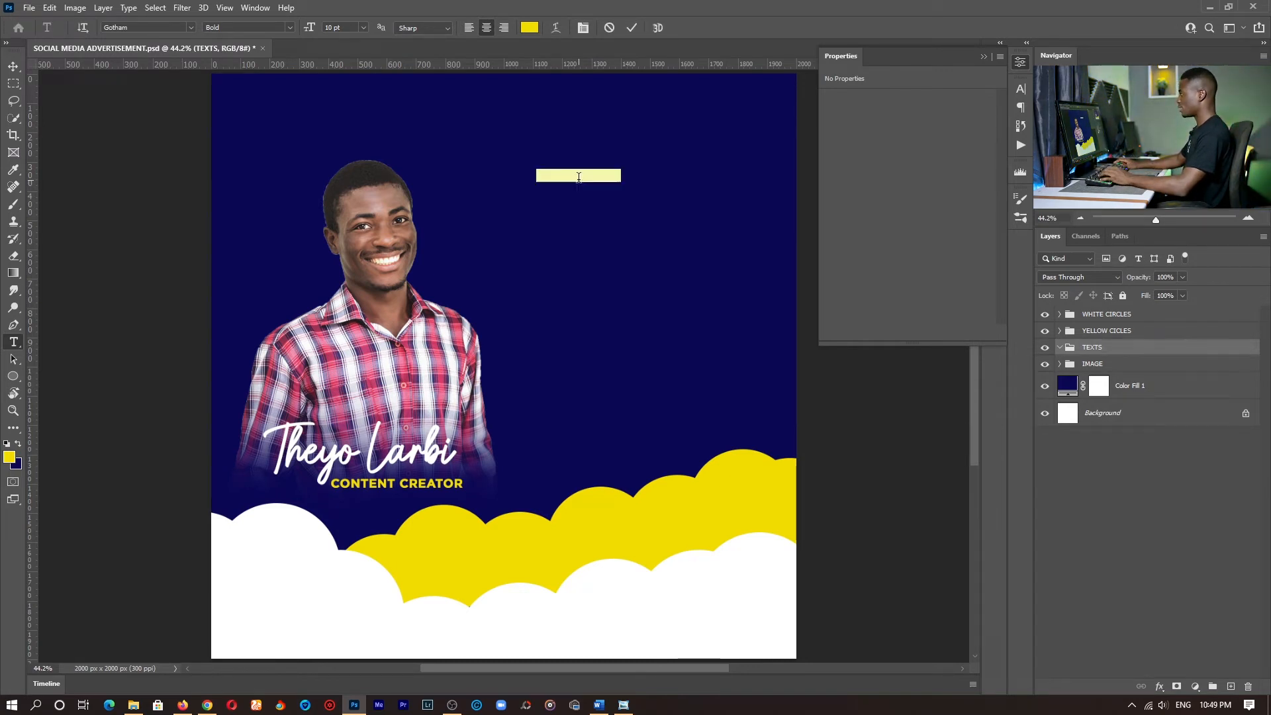
text(SOCIAL)
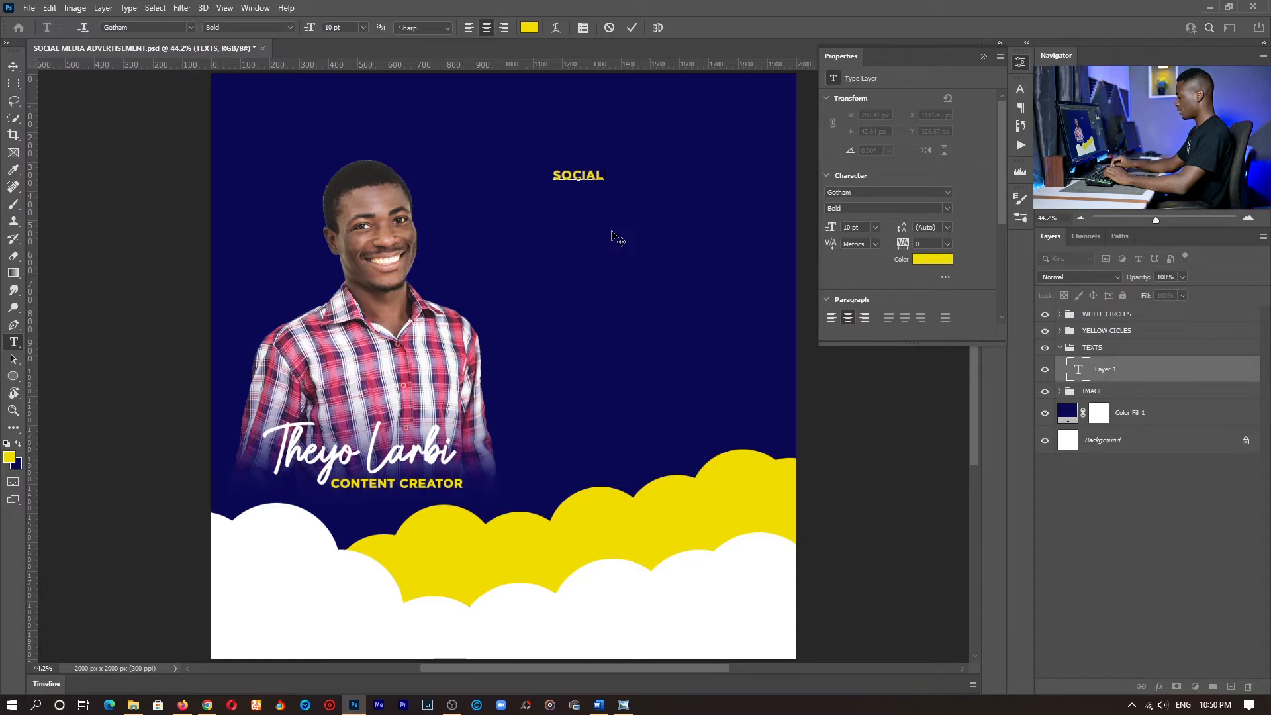
key(ctrl+a)
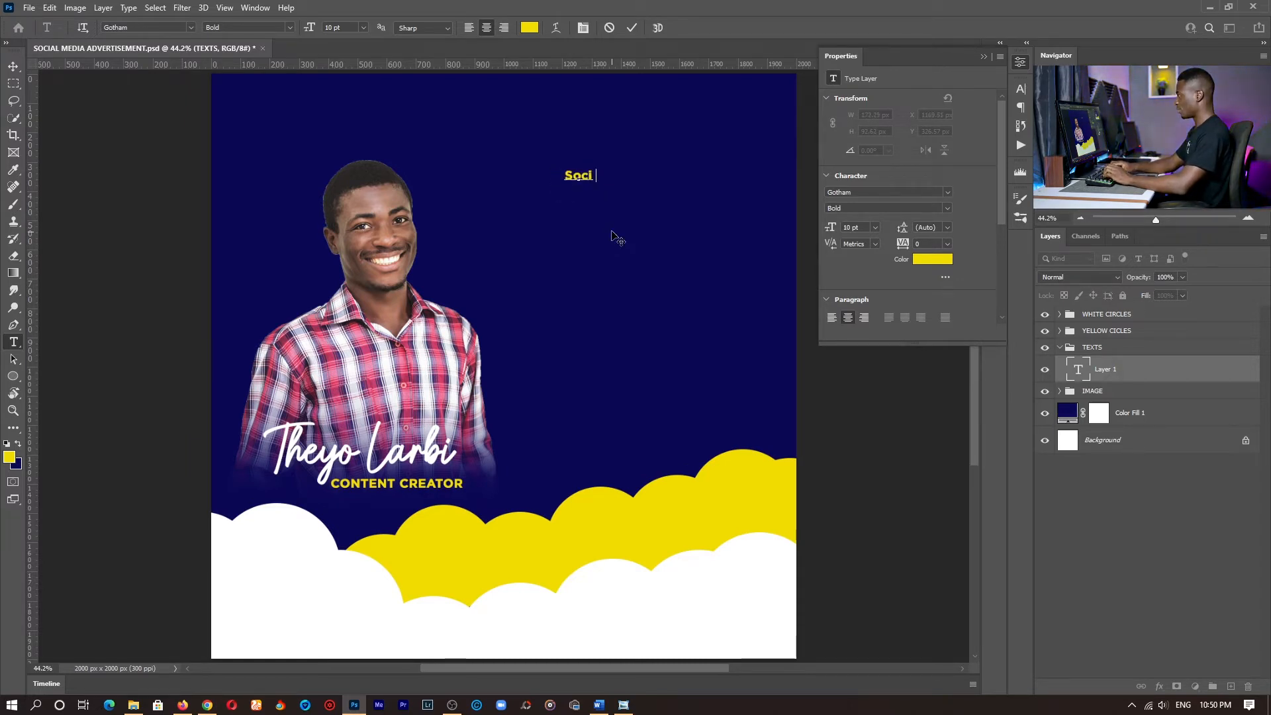
text(M)
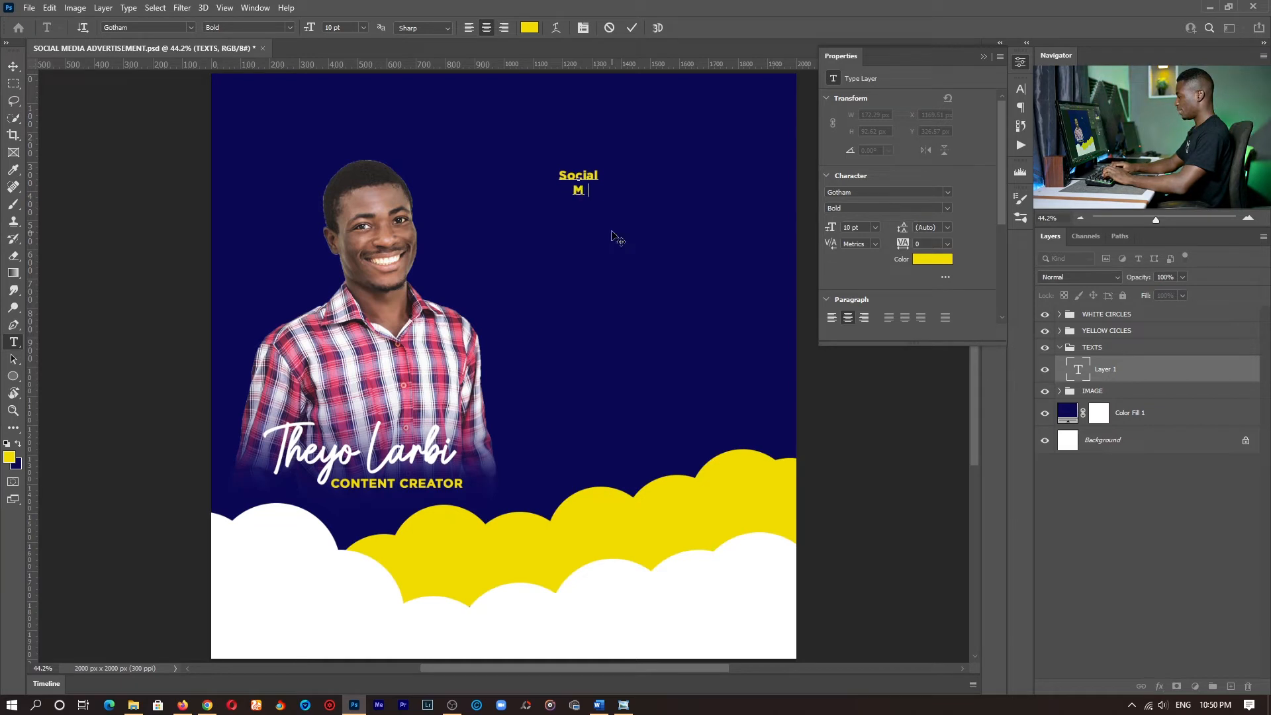
text(edia )
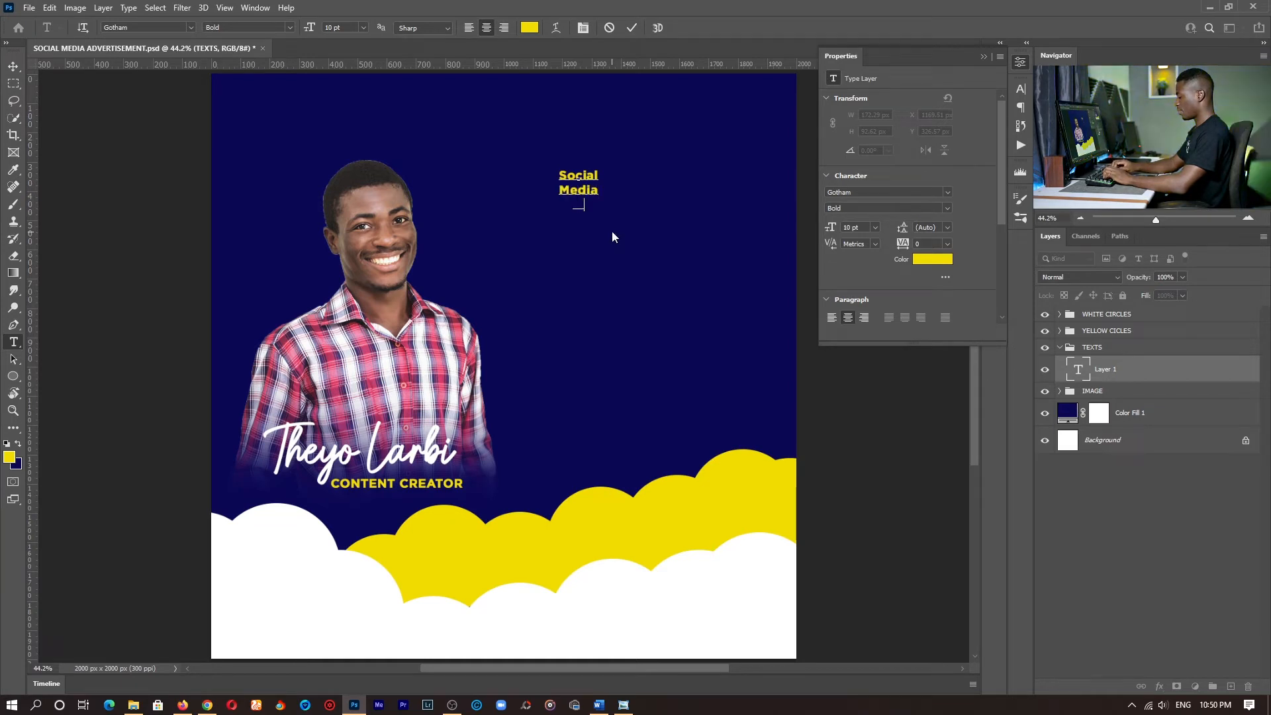
text(Marketing)
- Right-align the whole Social Media Marketing heading and set its size to 48 pt using the character settings
key(ctrl+a)
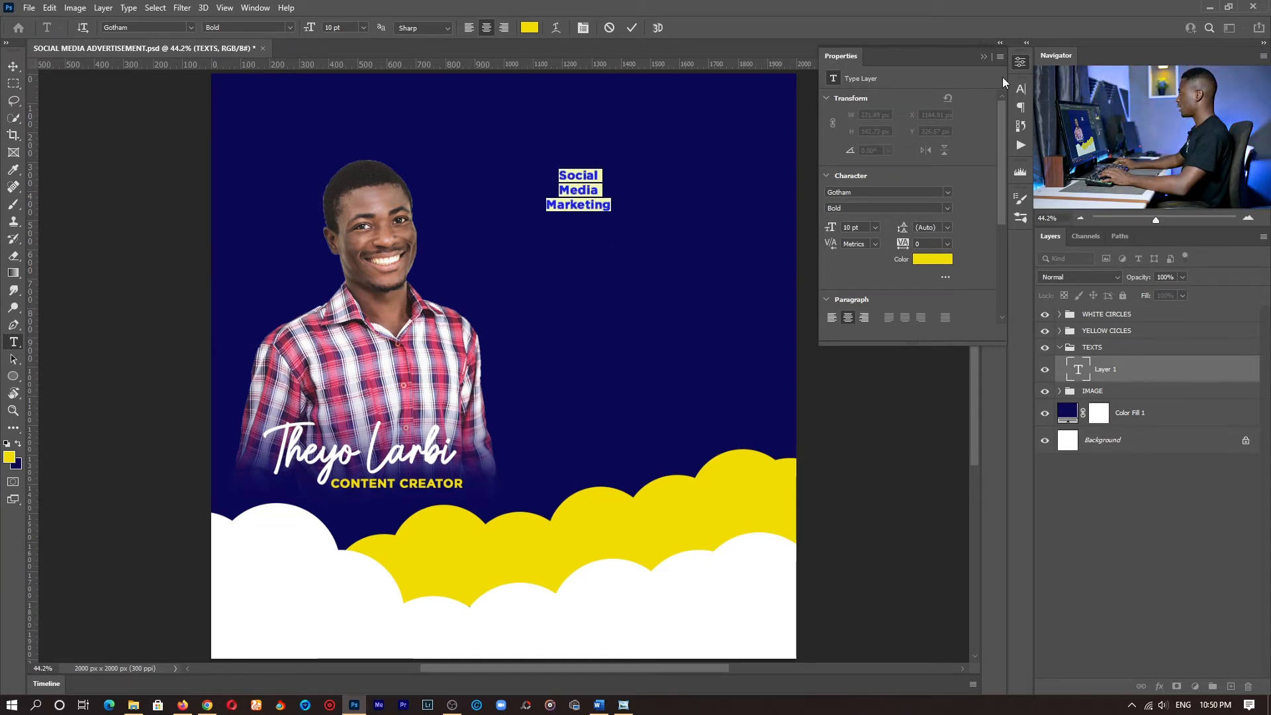
click(1020, 90)
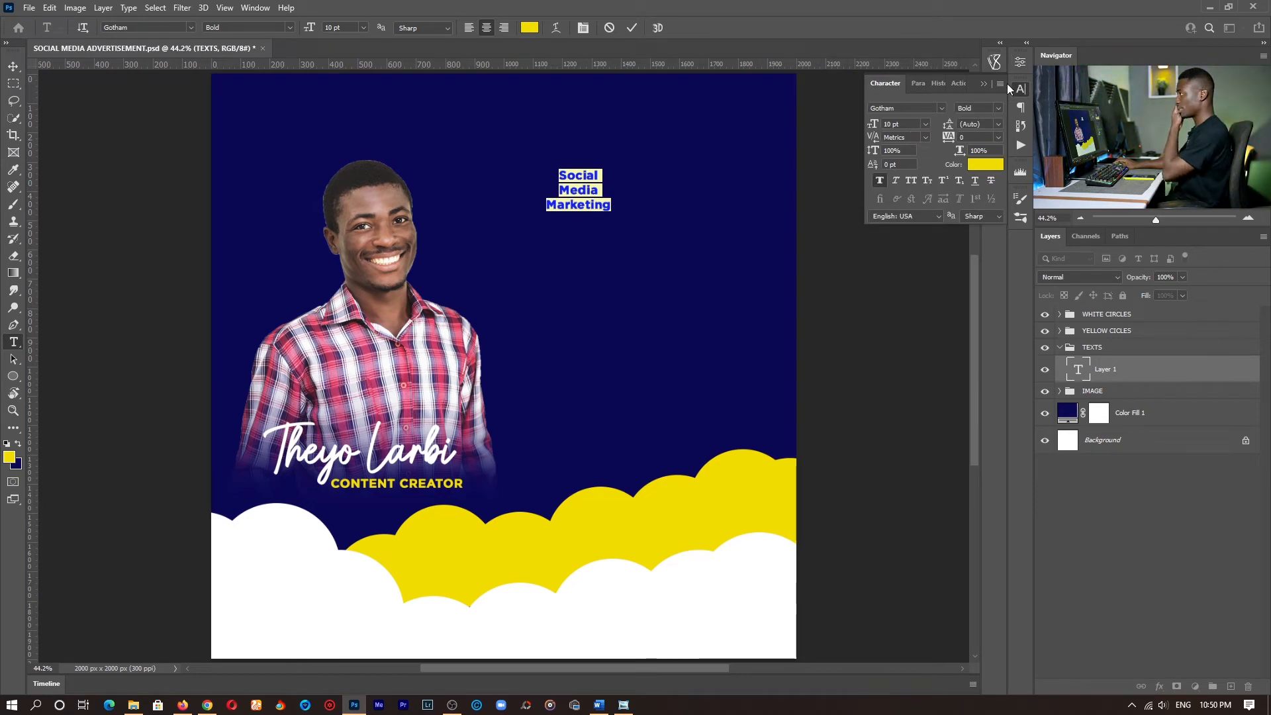
click(254, 7)
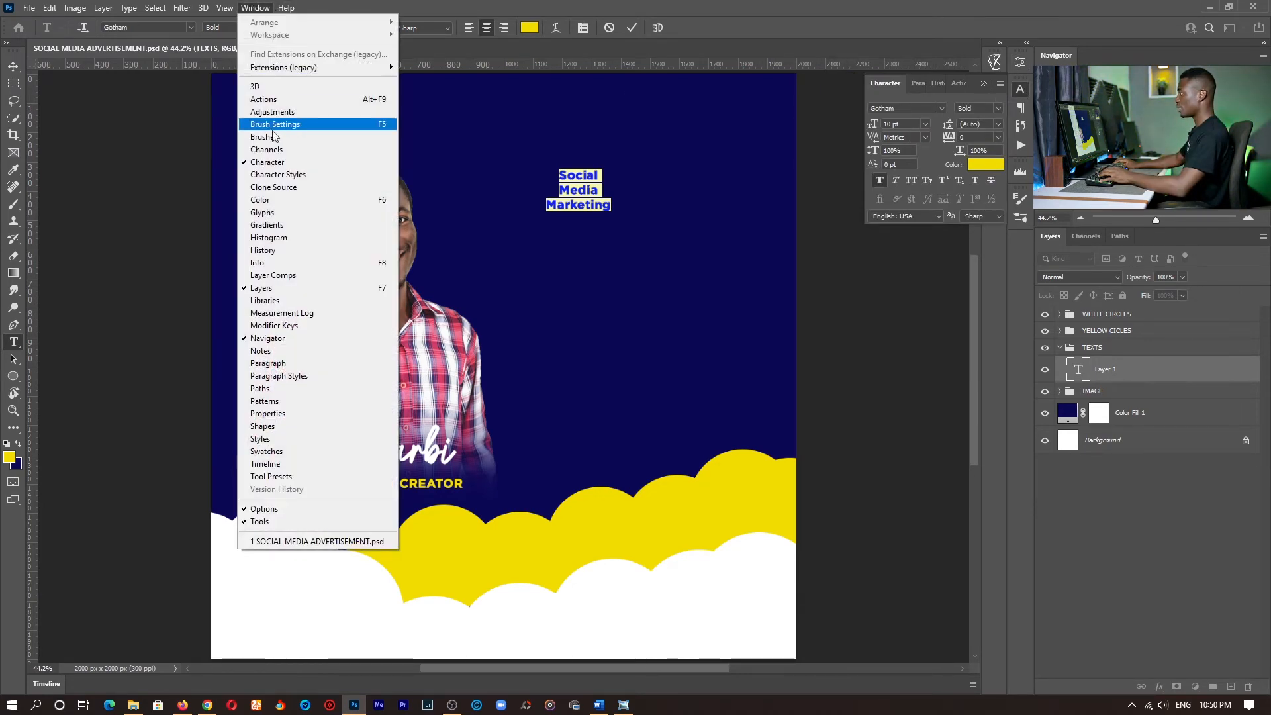
click(280, 166)
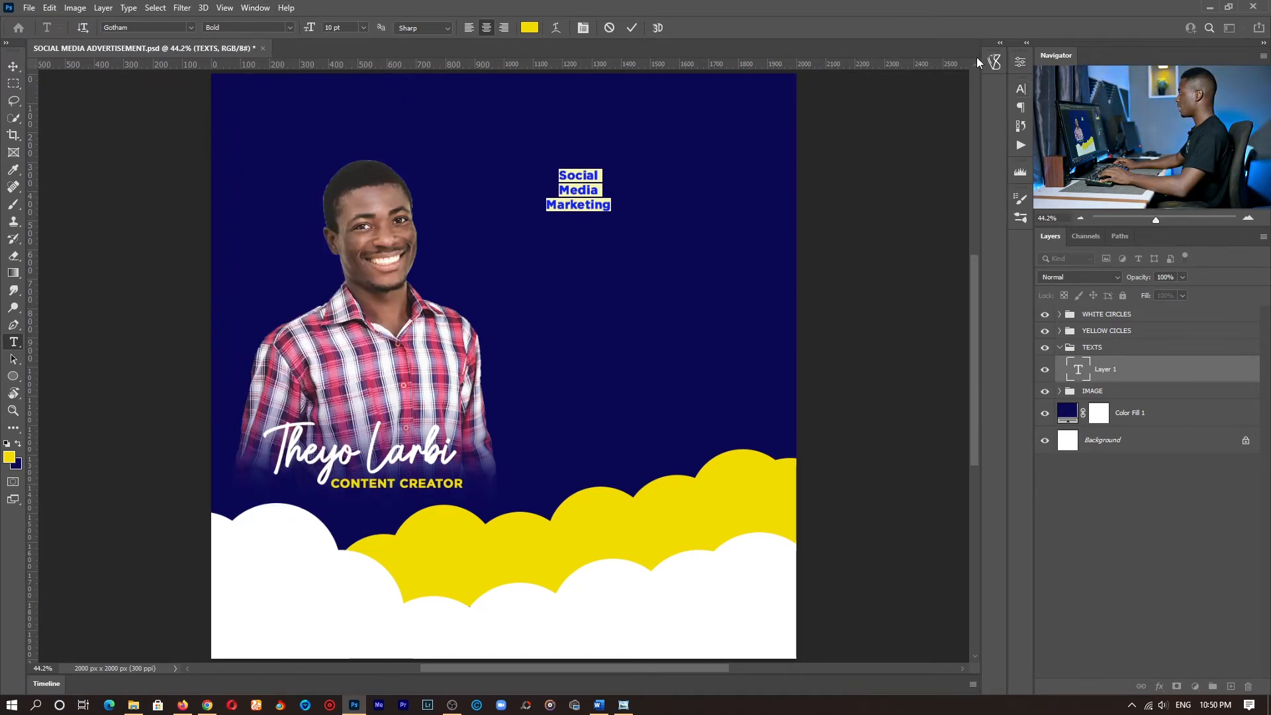
click(1019, 90)
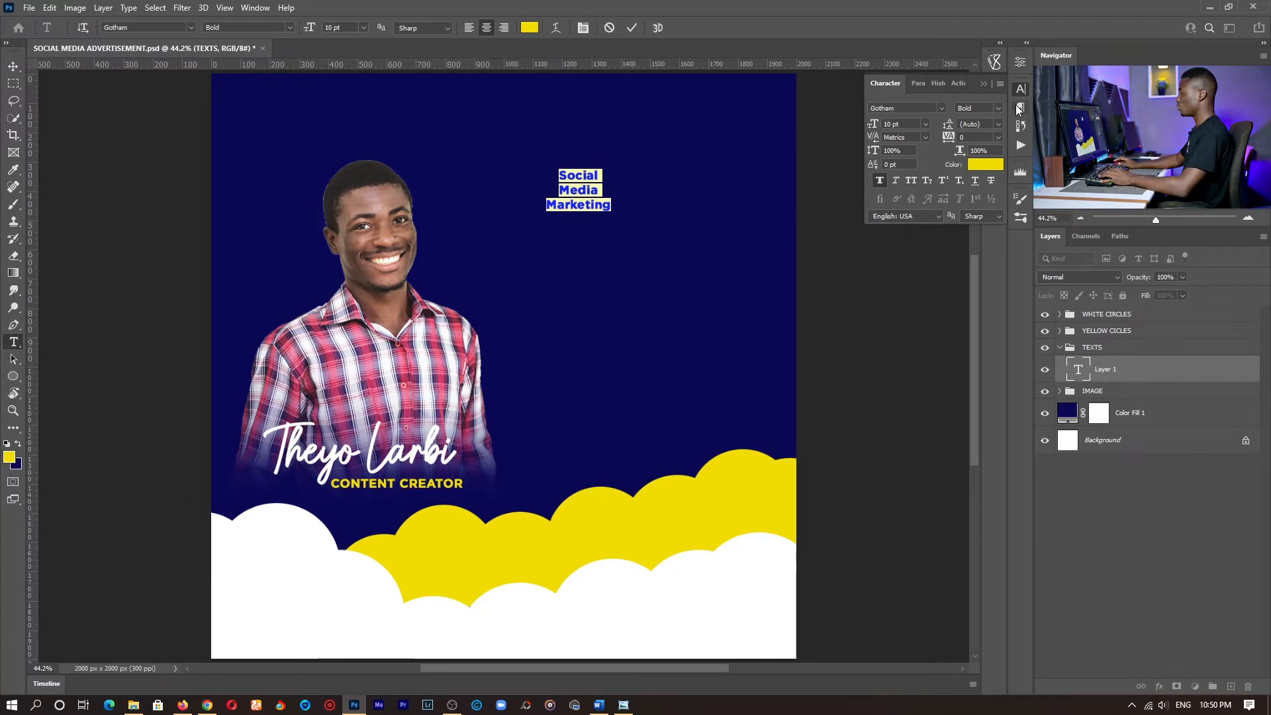
click(505, 27)
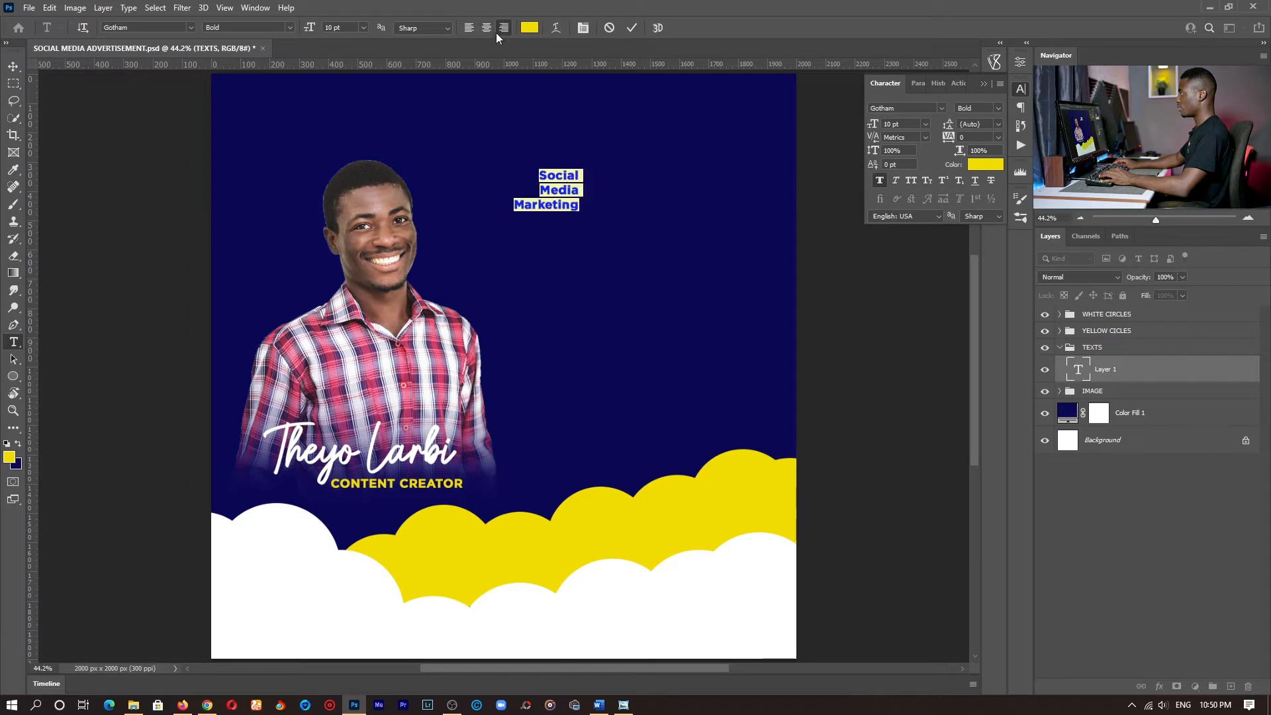
click(925, 124)
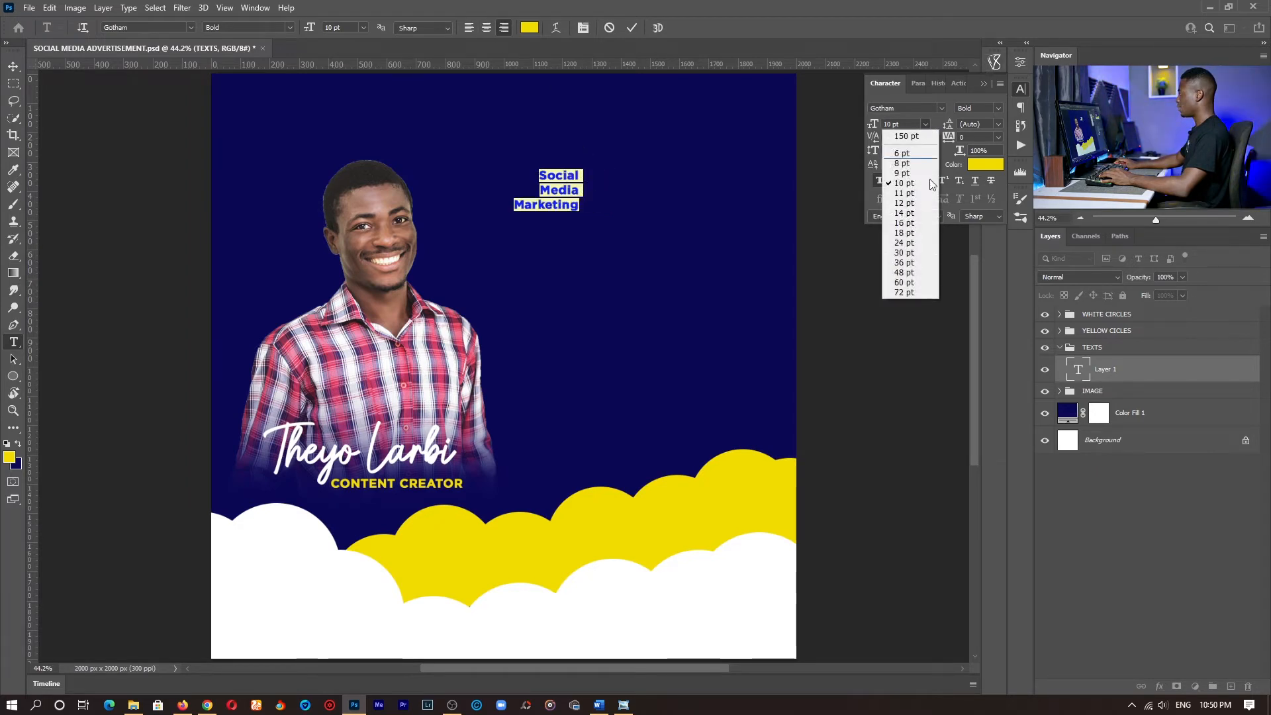
click(914, 273)
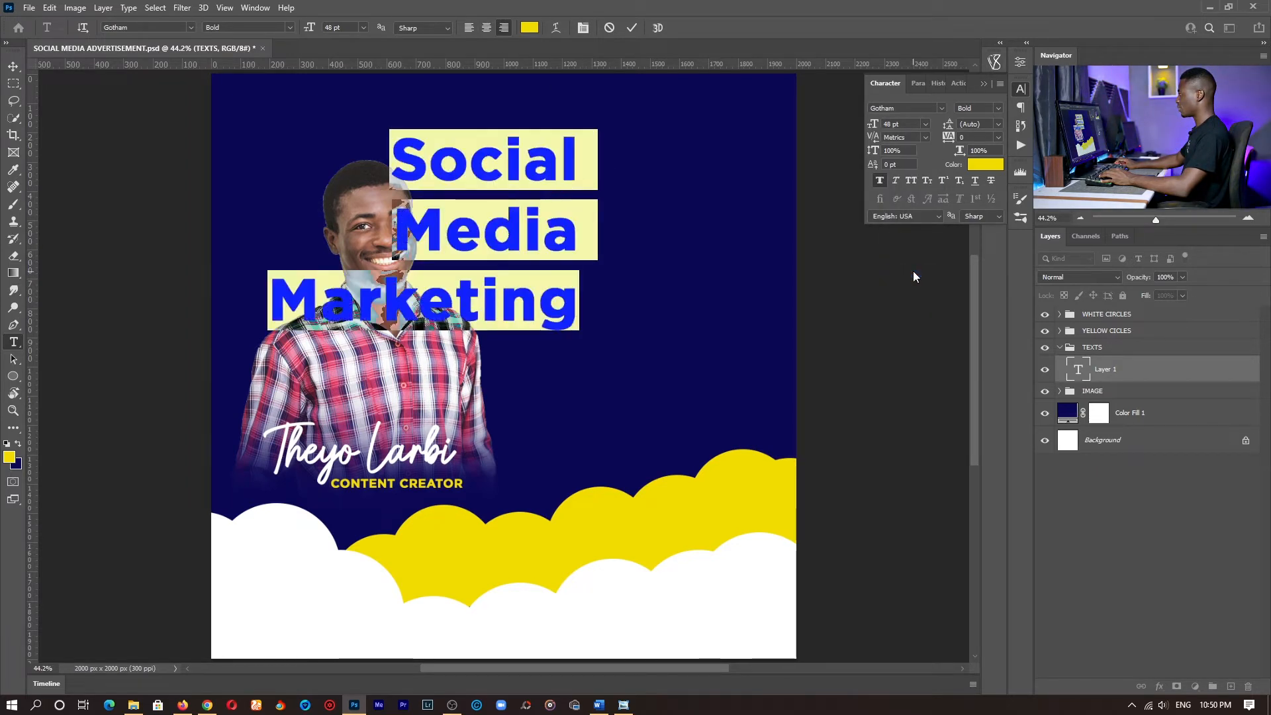
- Move the Social Media Marketing heading to the empty area beside the photo and set its size to 30 pt
drag(587, 370, 772, 364)
key(ctrl+a)
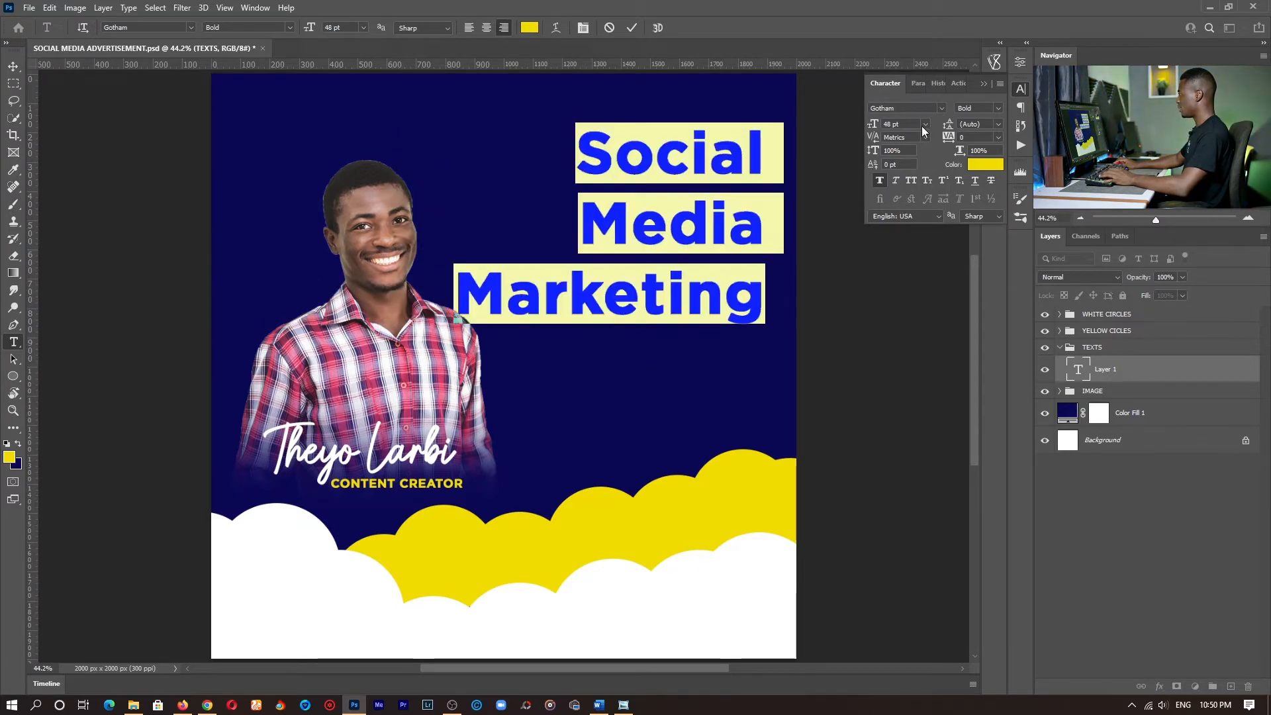
click(925, 124)
click(903, 252)
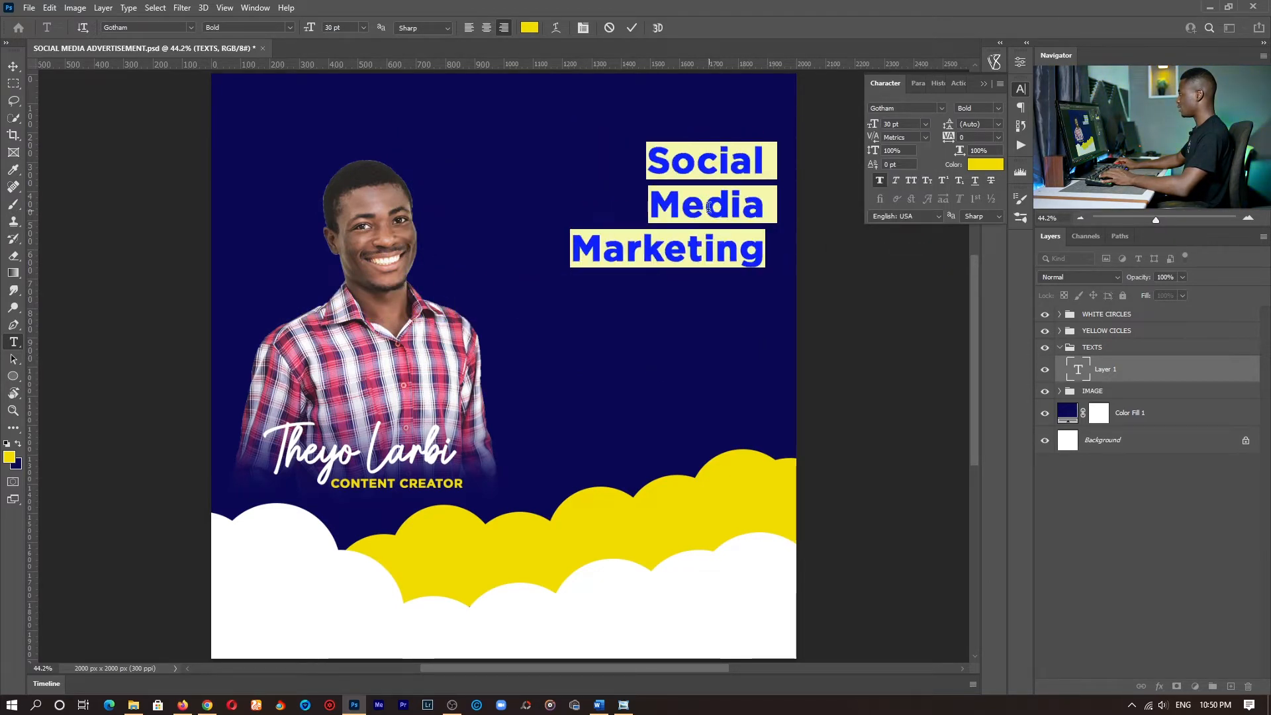
- Join Social and Media on one line, leaving Marketing below, and move the heading slightly down
click(709, 181)
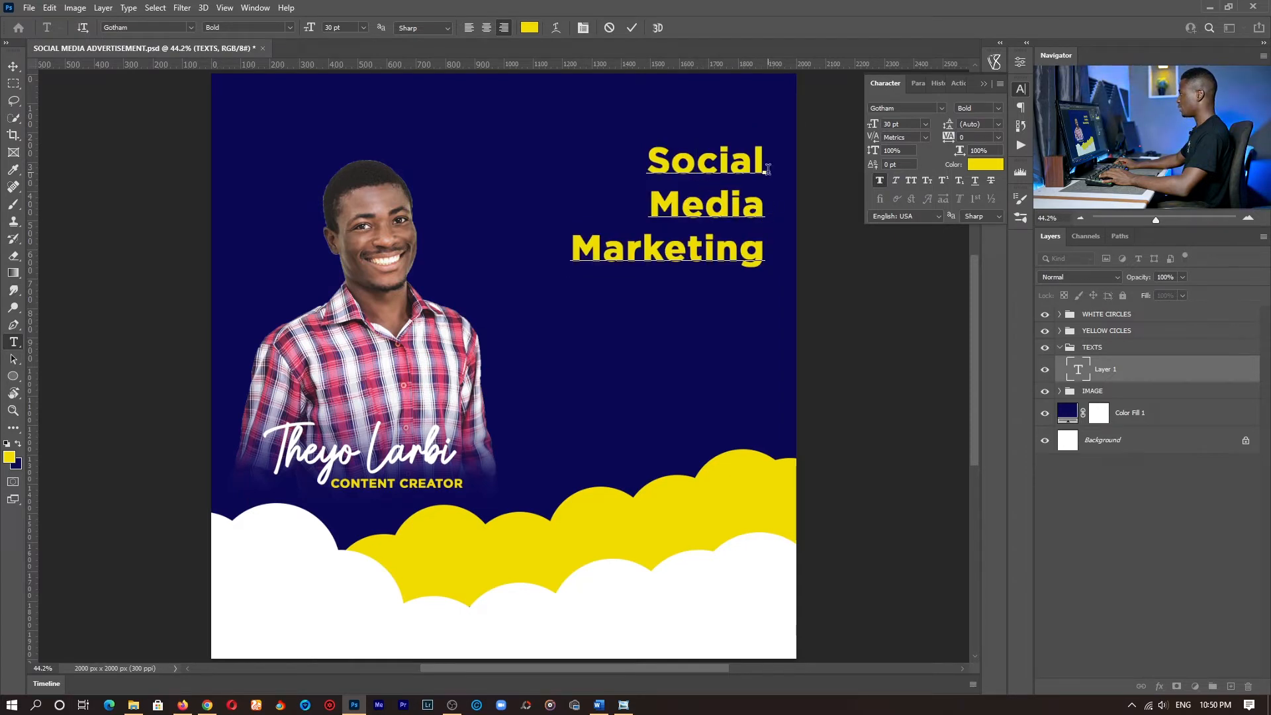
key(Delete)
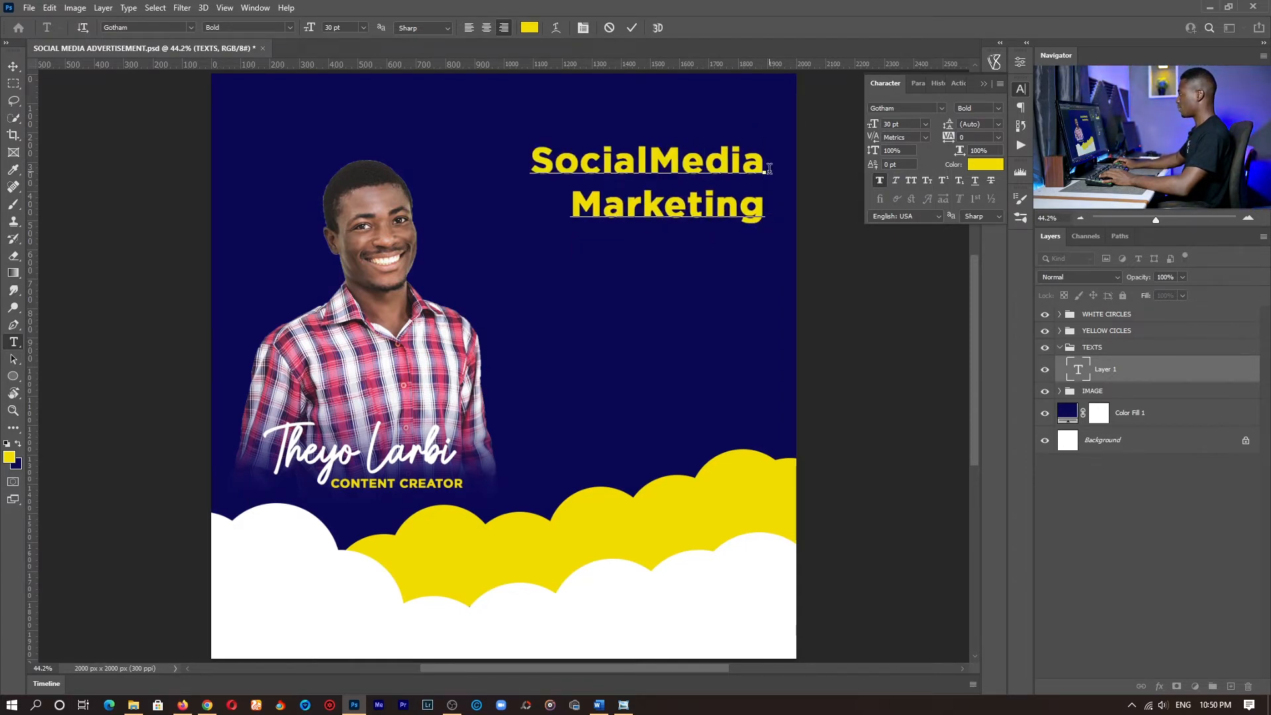
drag(723, 269, 728, 285)
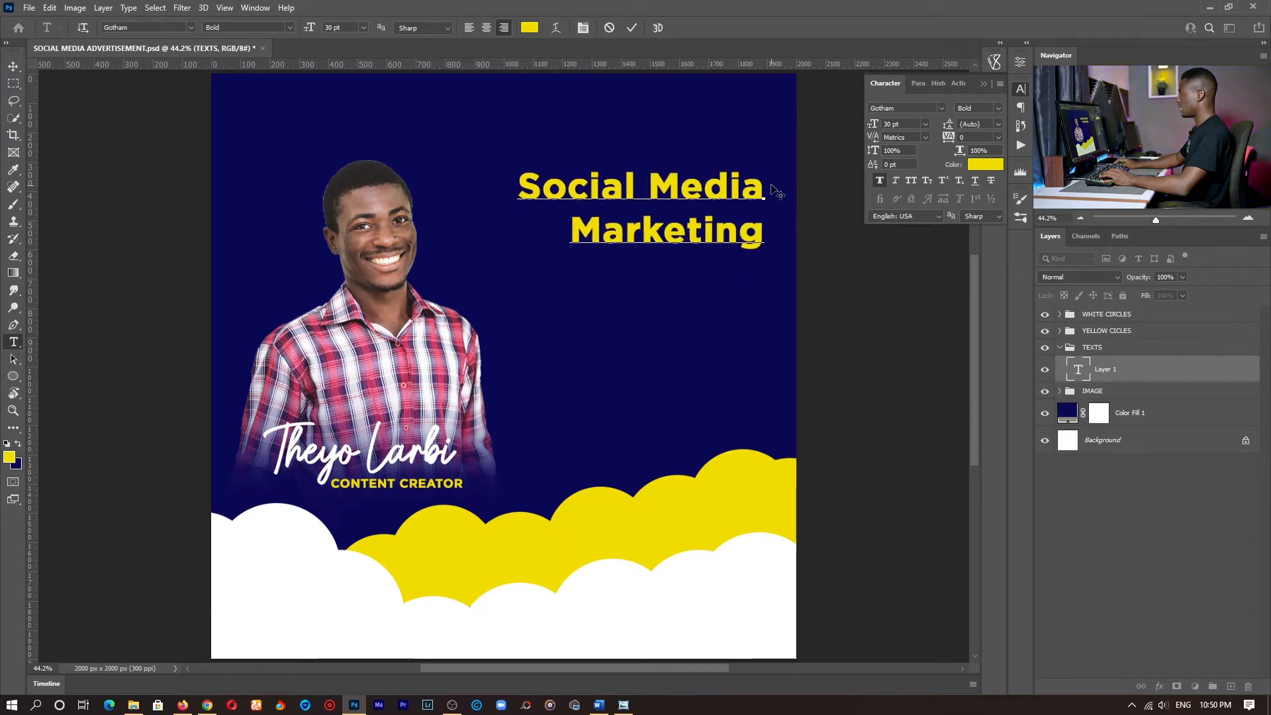
- Change the text color of the words Social Media in the heading to white (ffffff)
drag(765, 188, 363, 186)
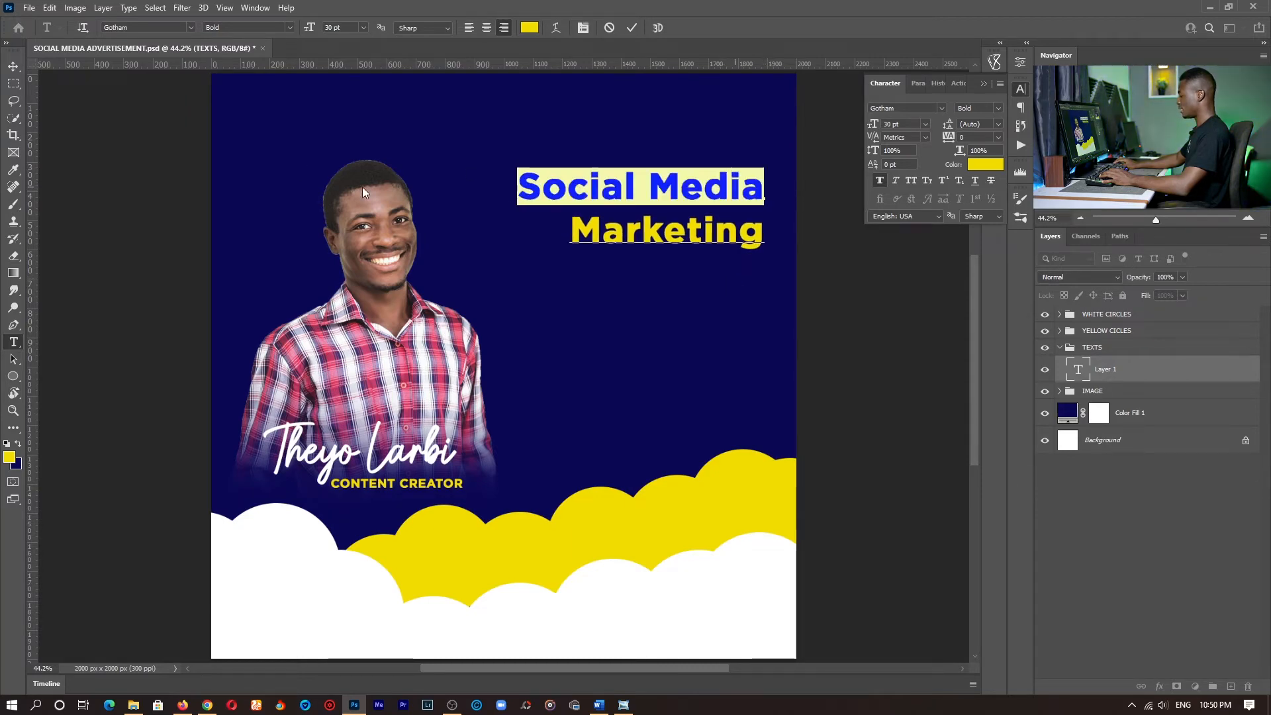
click(529, 27)
click(667, 75)
click(963, 69)
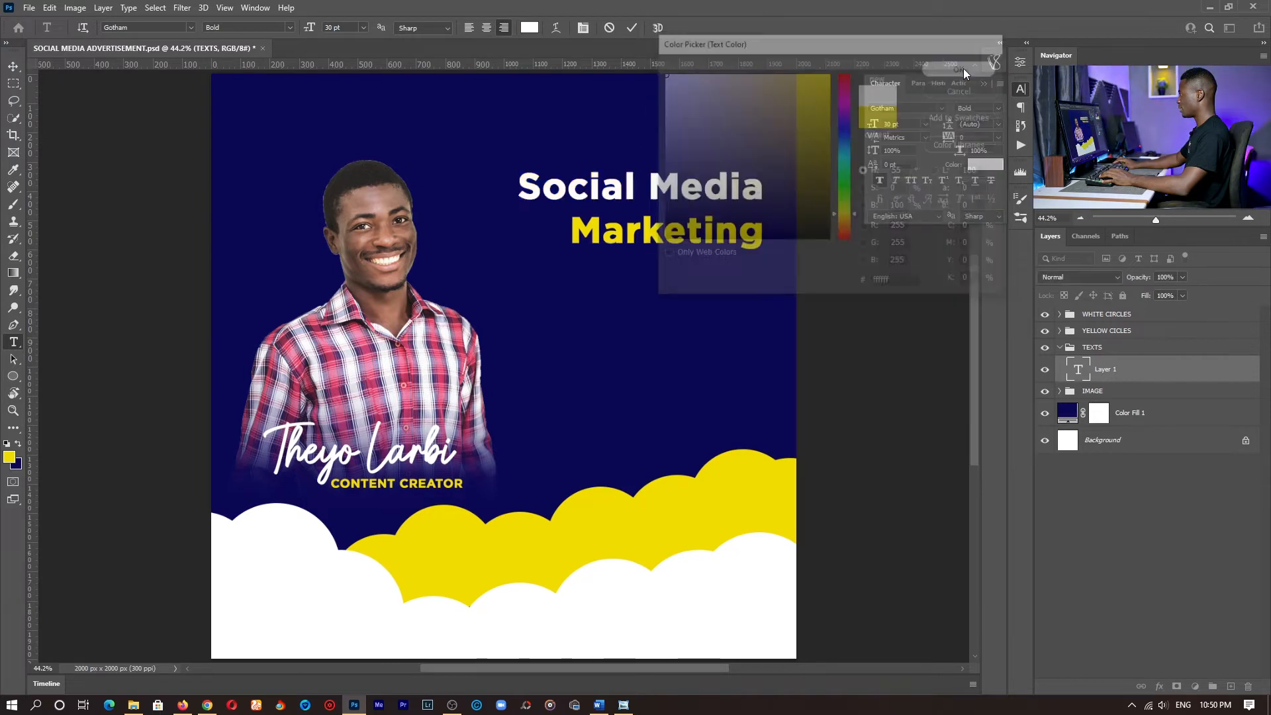
- Try the word Marketing at 36 pt and return it to 30 pt
drag(766, 231, 473, 229)
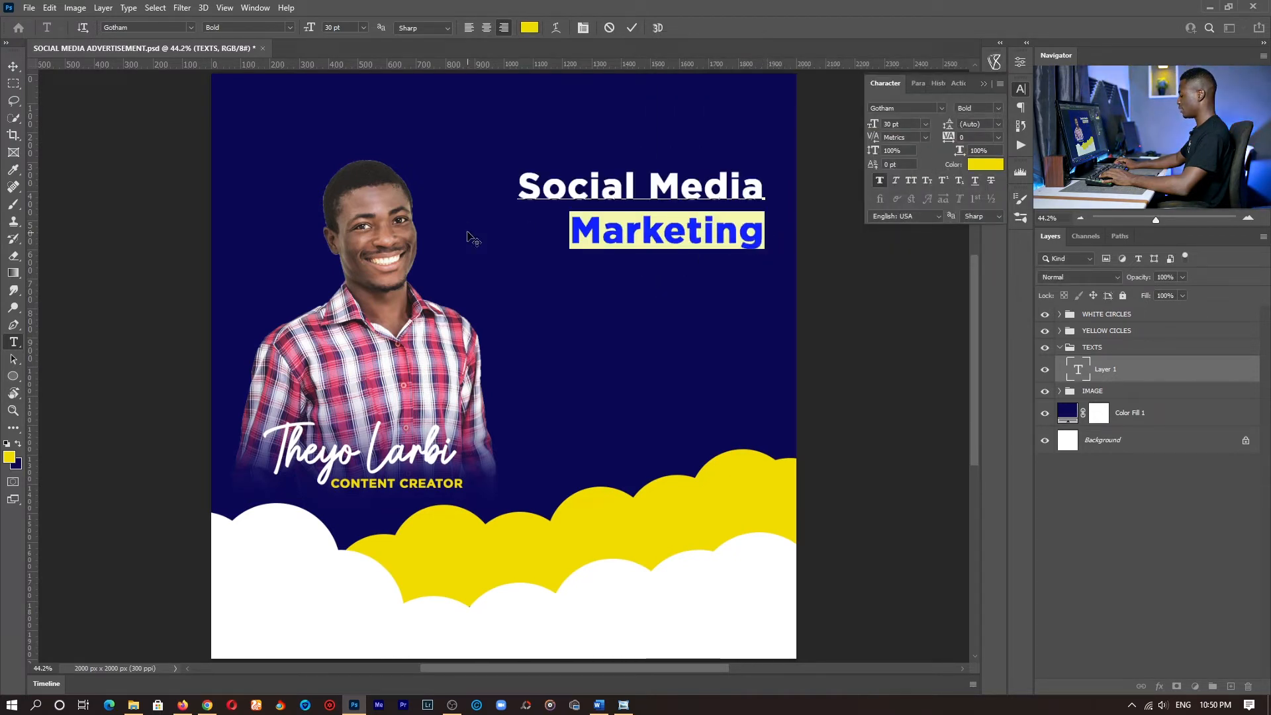
click(926, 124)
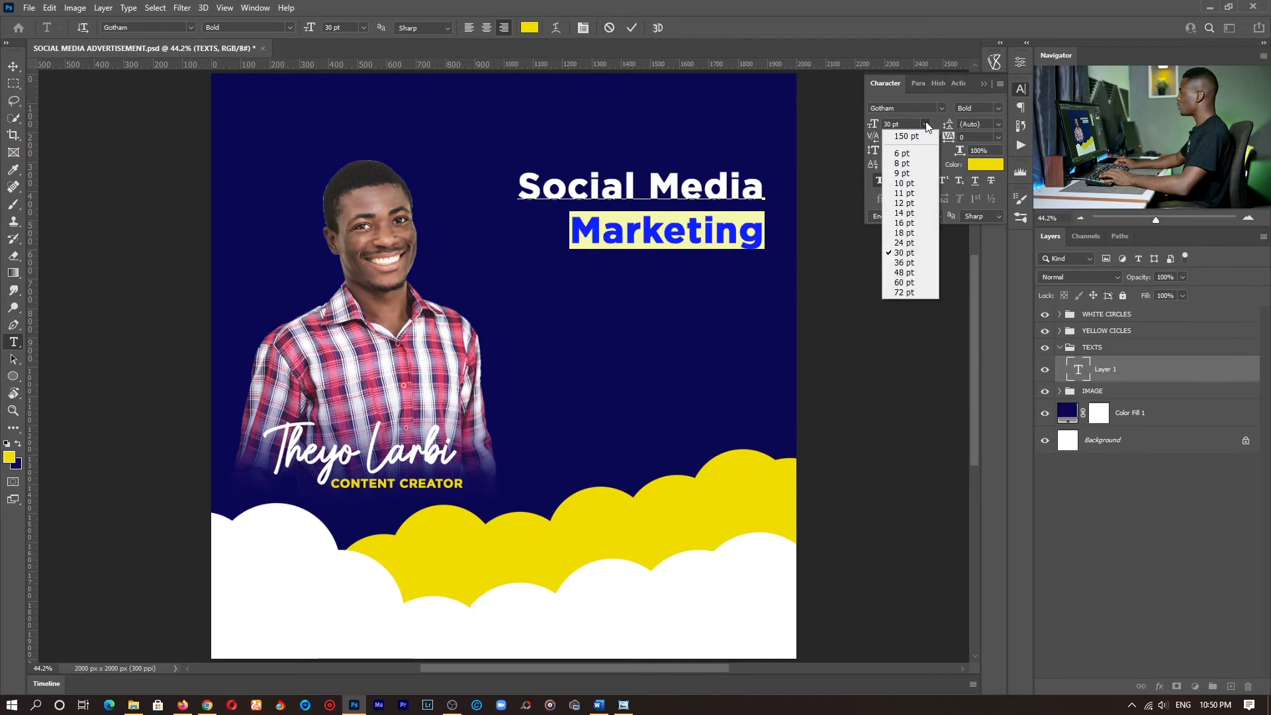
click(905, 262)
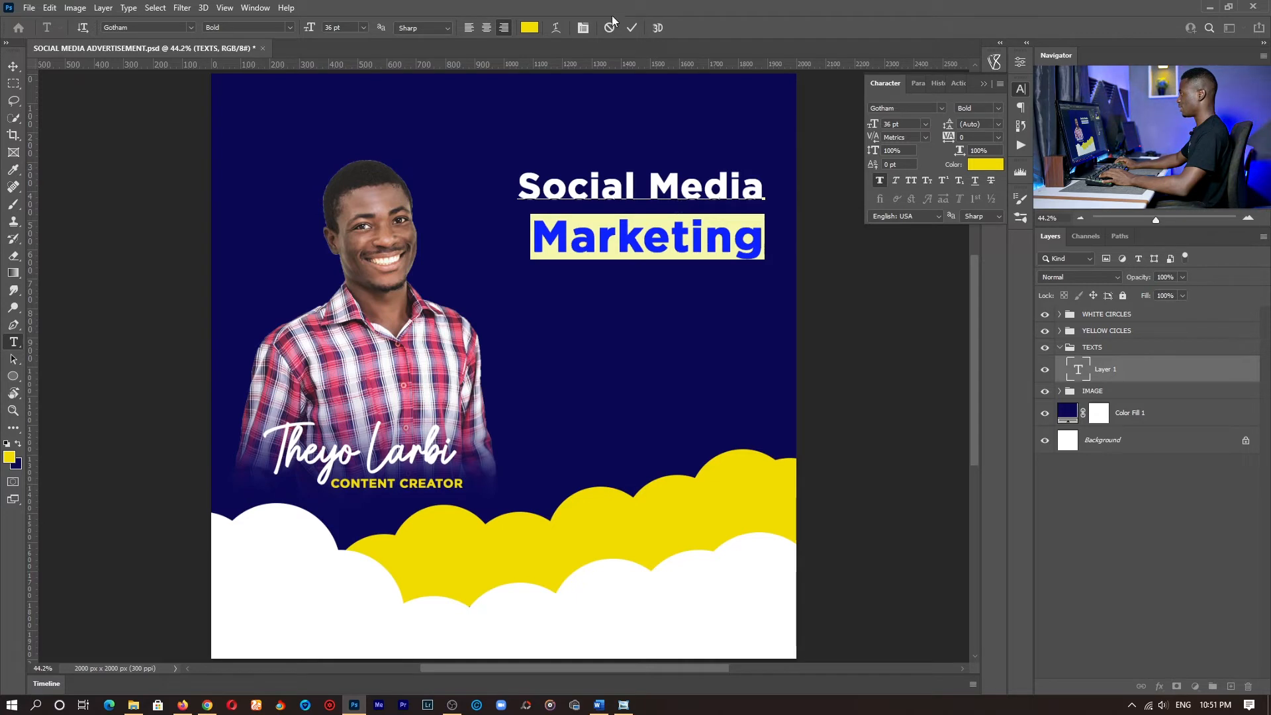
click(924, 125)
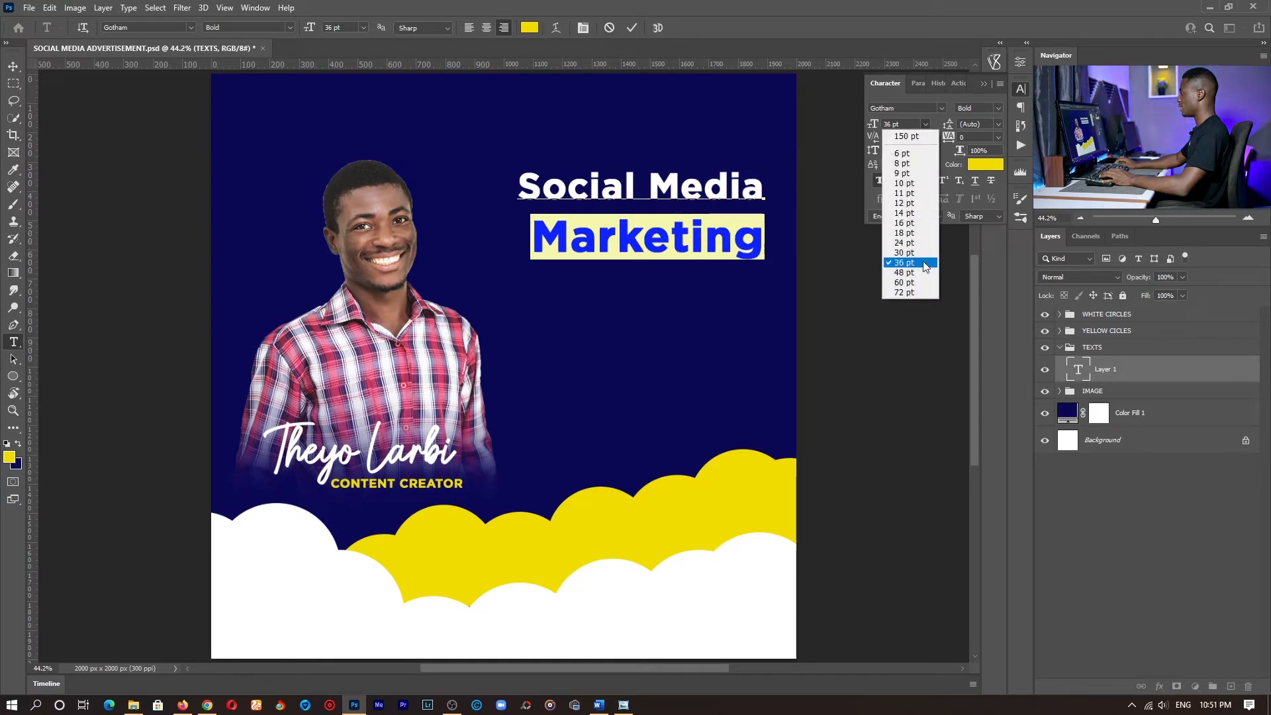
click(905, 253)
- Finish the heading edit and add a Lorem ipsum placeholder paragraph box below it in Gotham Medium at 12 pt
click(703, 189)
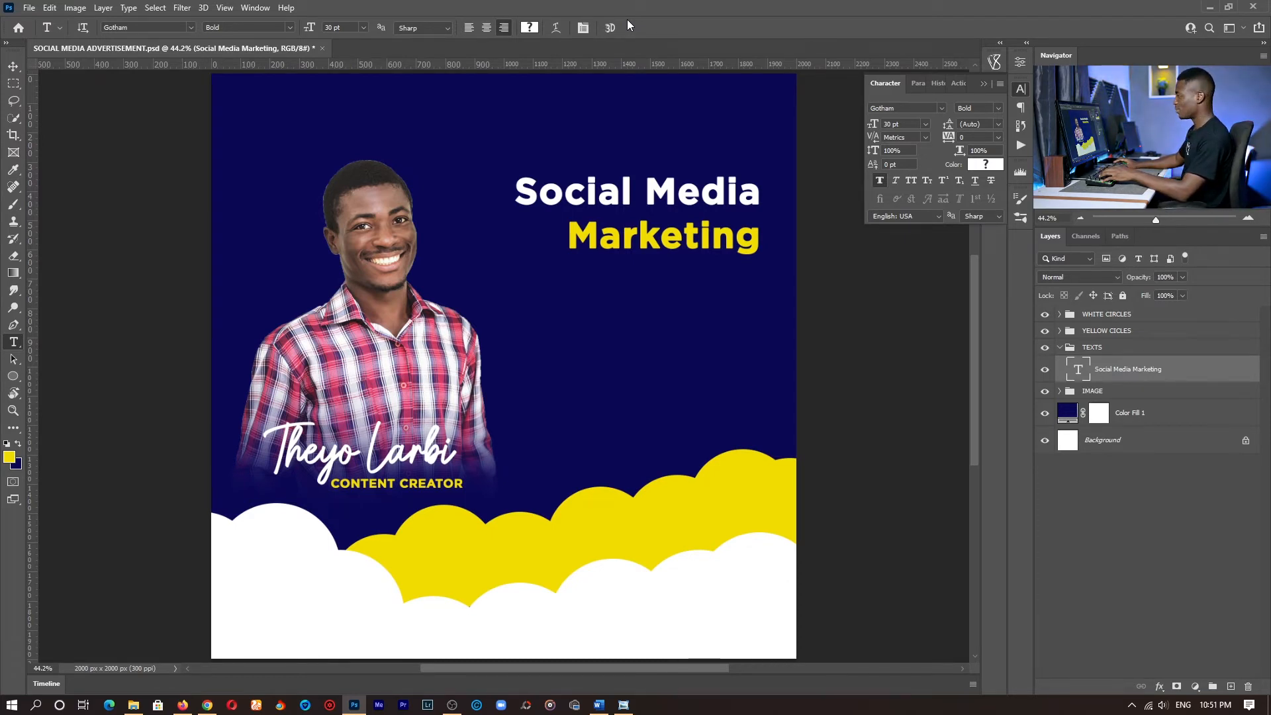
drag(568, 269, 757, 382)
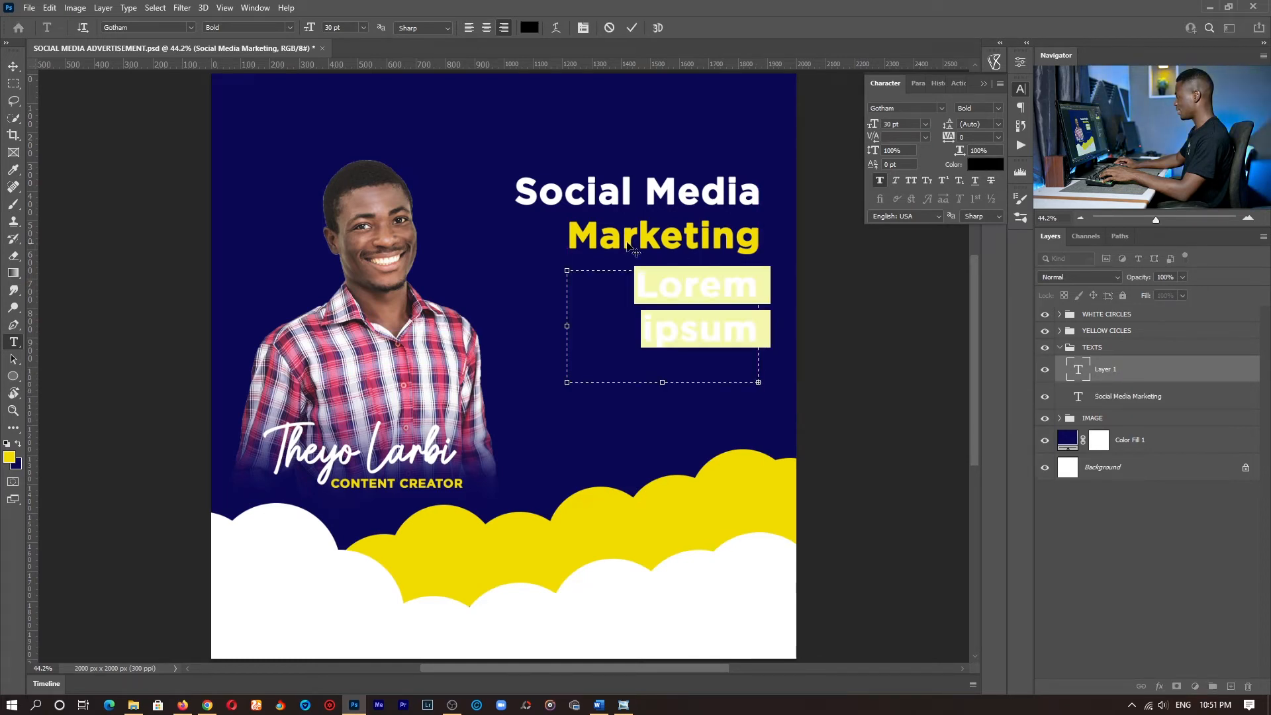
click(363, 27)
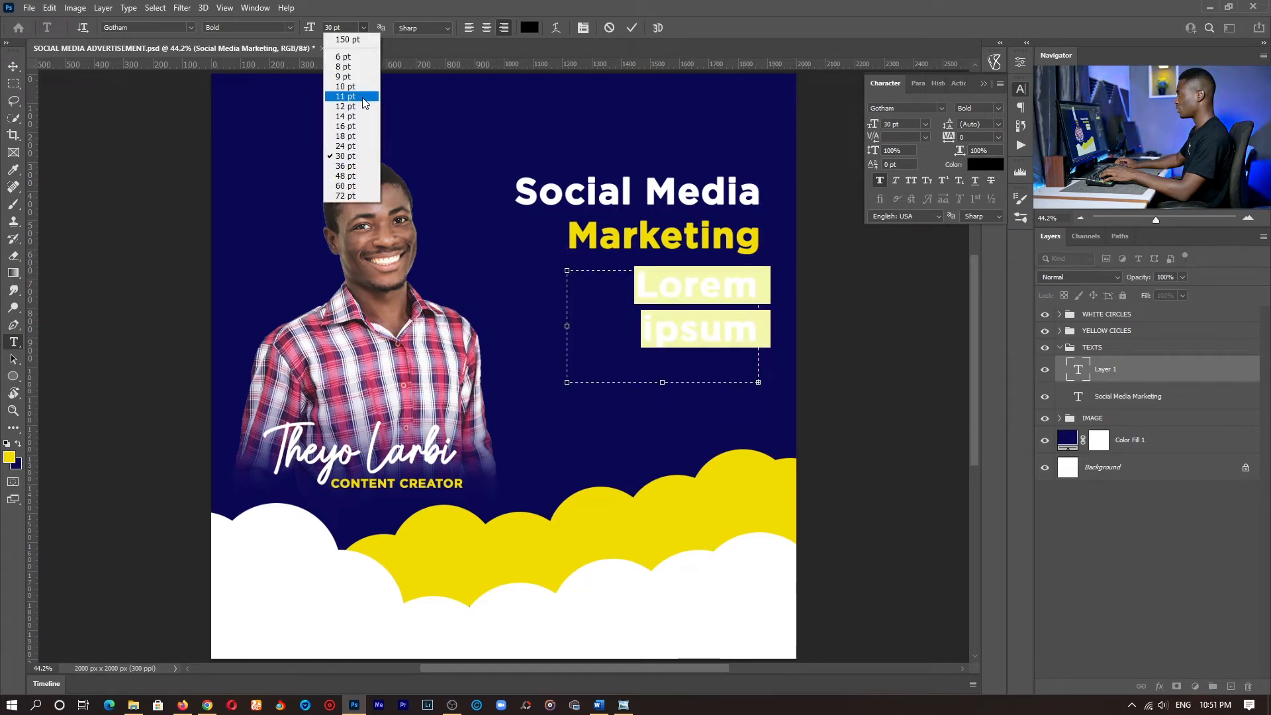
click(362, 103)
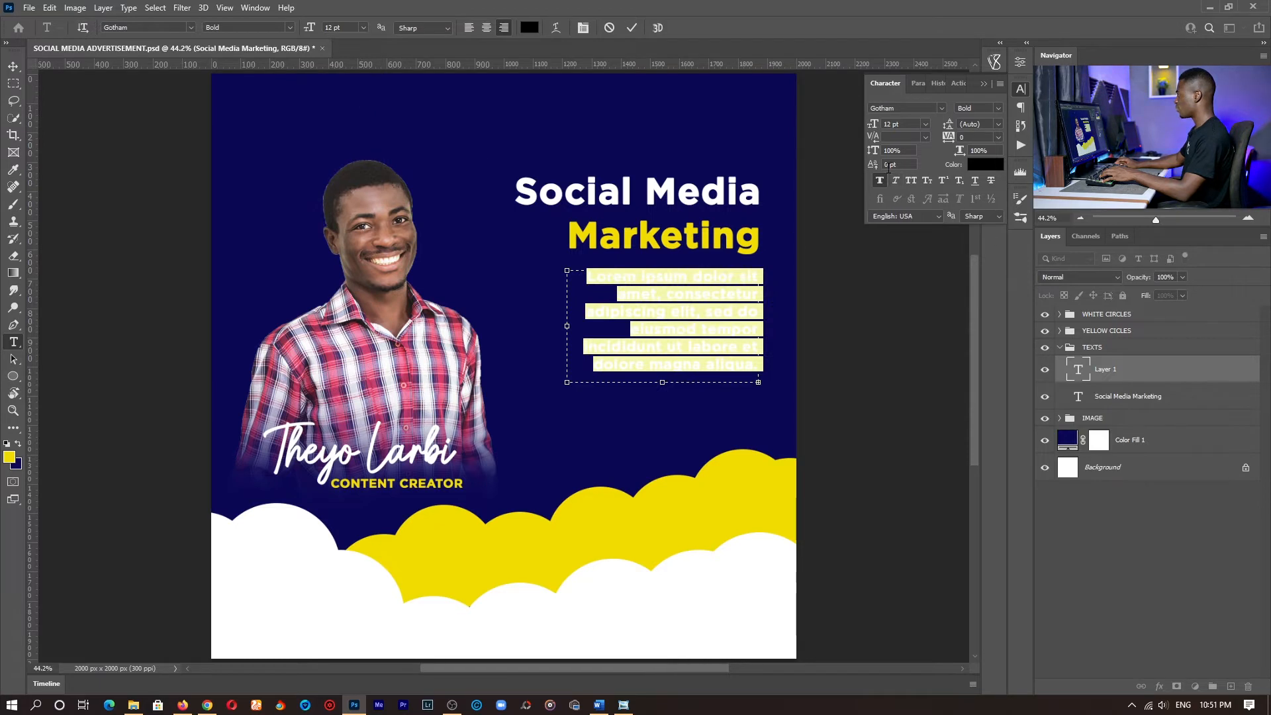
click(925, 124)
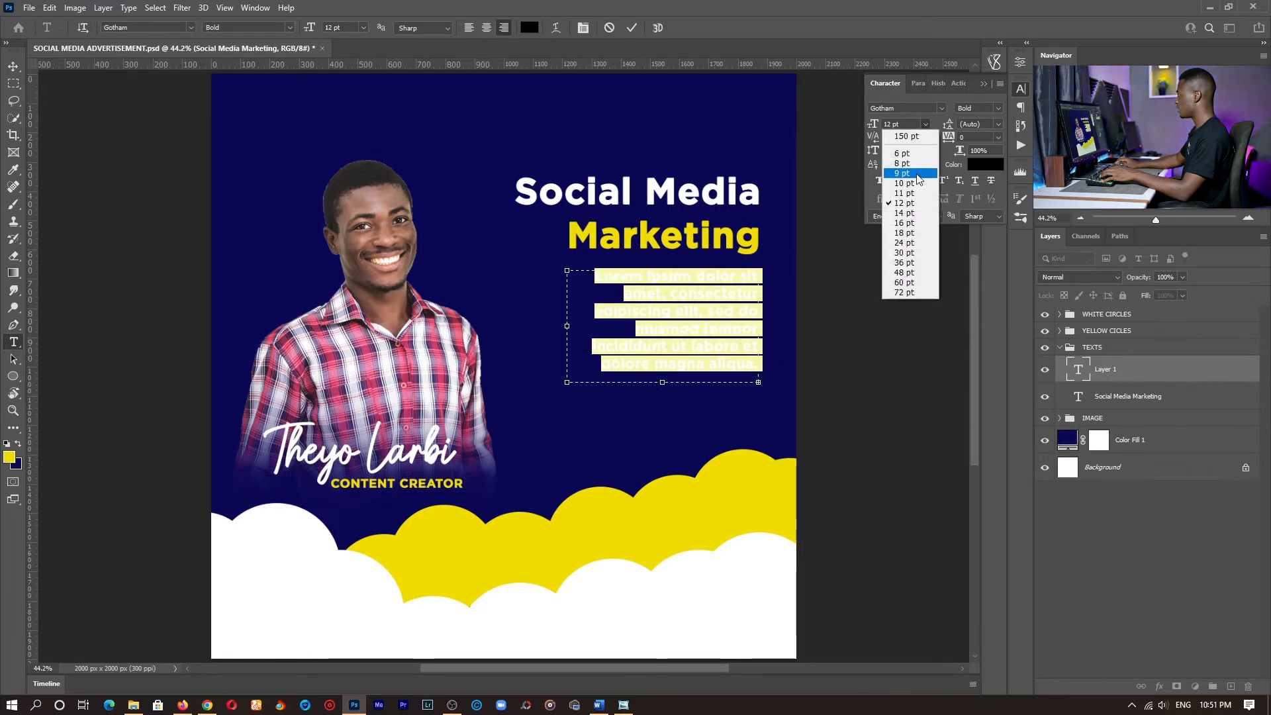
click(903, 202)
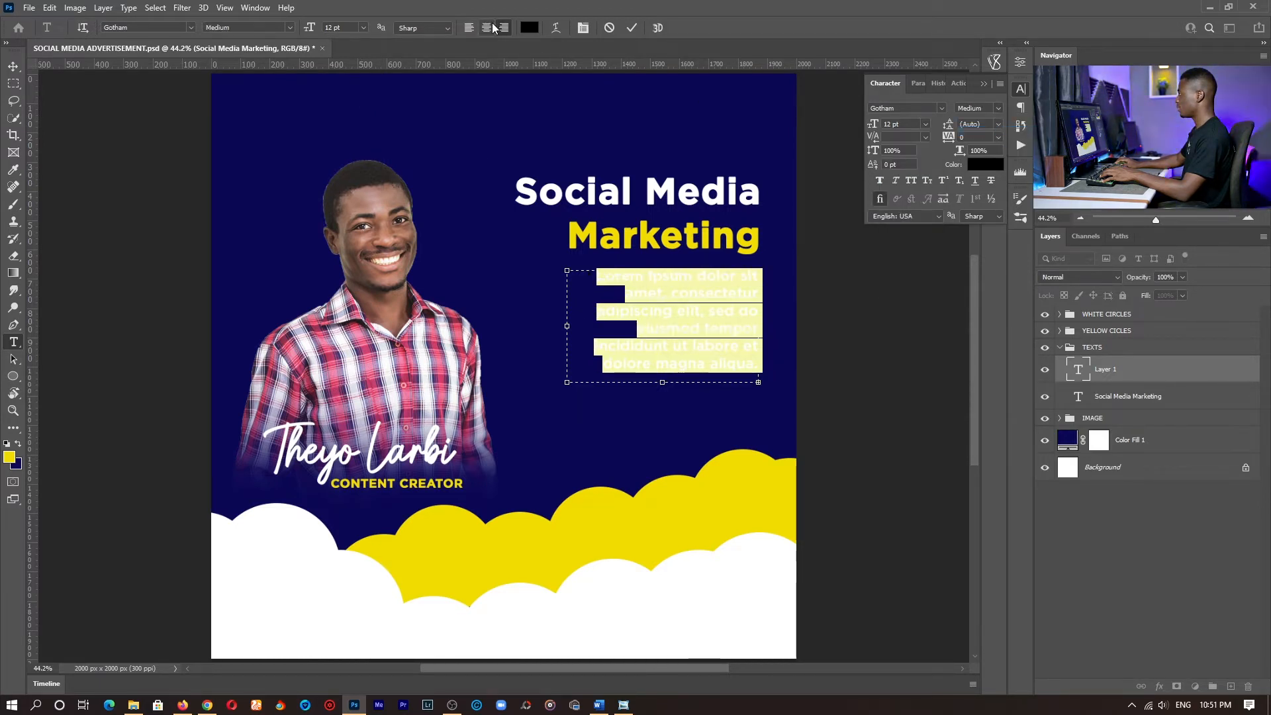
- Left-align the placeholder paragraph and set its font size to 10 pt
click(471, 27)
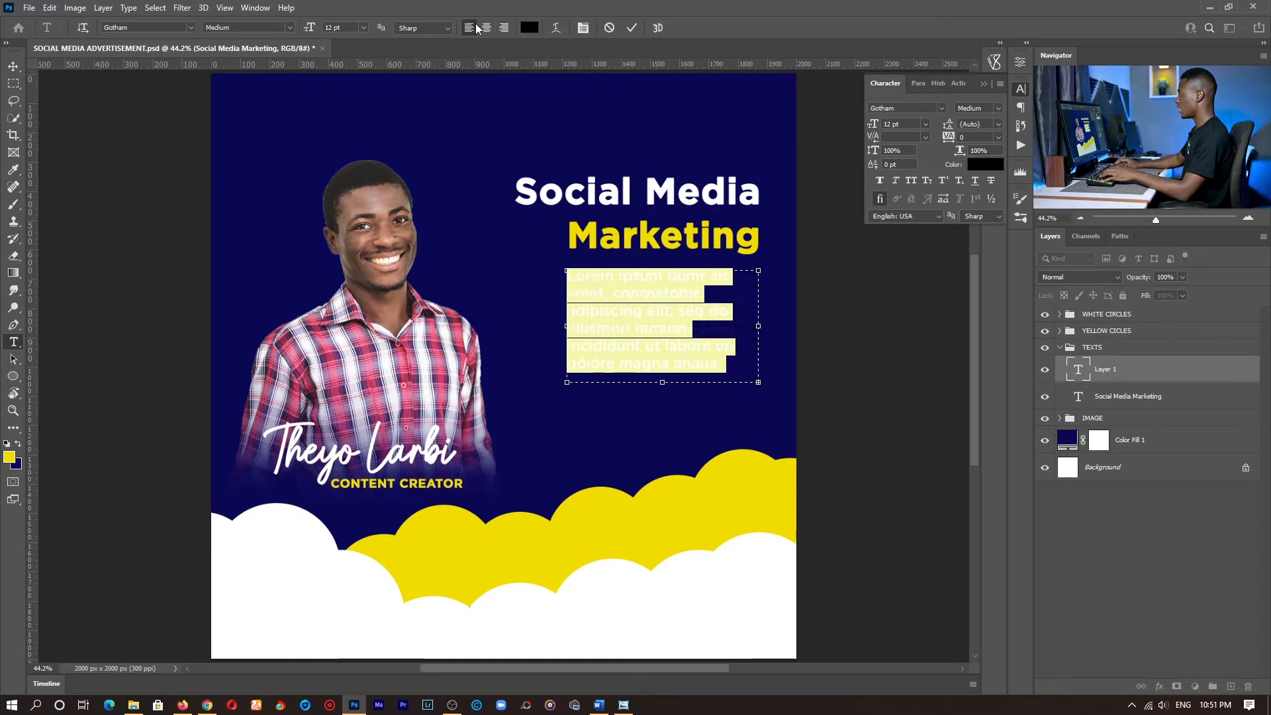
click(925, 124)
click(900, 181)
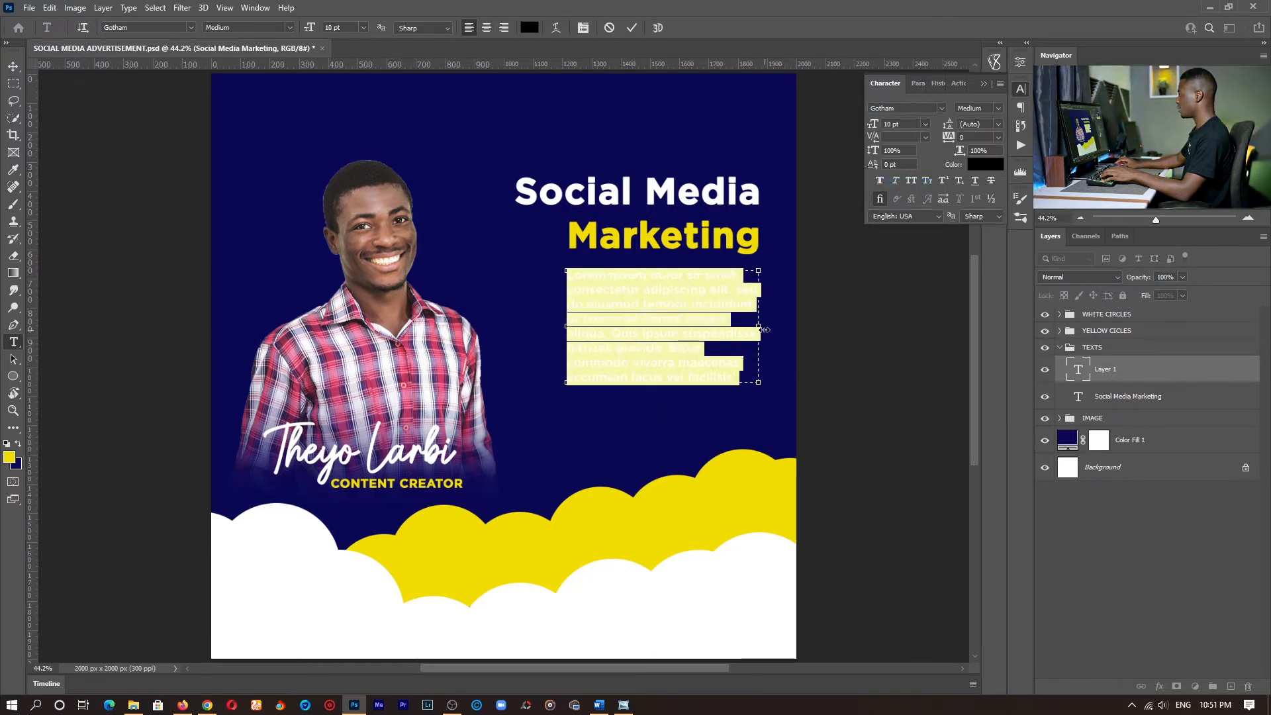
- Change the placeholder paragraph's text color to white (ffffff)
click(982, 167)
drag(758, 125, 664, 74)
click(942, 66)
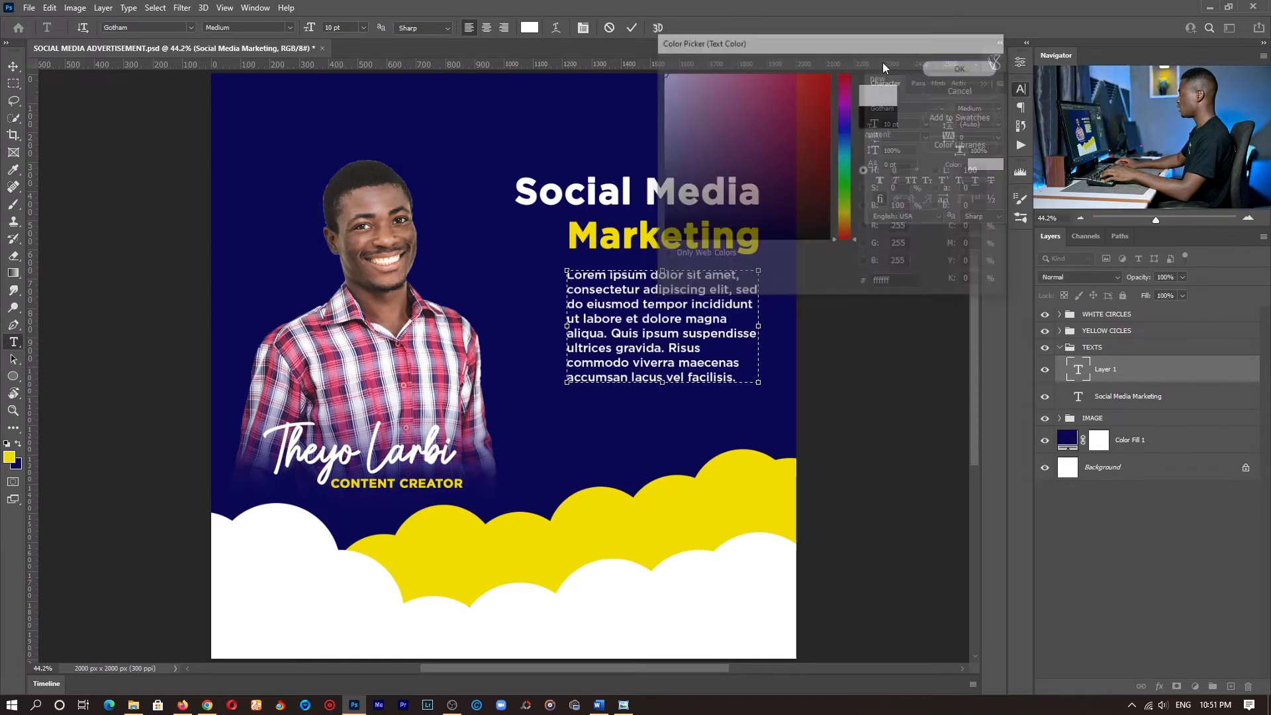
- Widen the paragraph box on both sides to roughly match the Social Media line, commit the text and save the document
drag(566, 296, 519, 296)
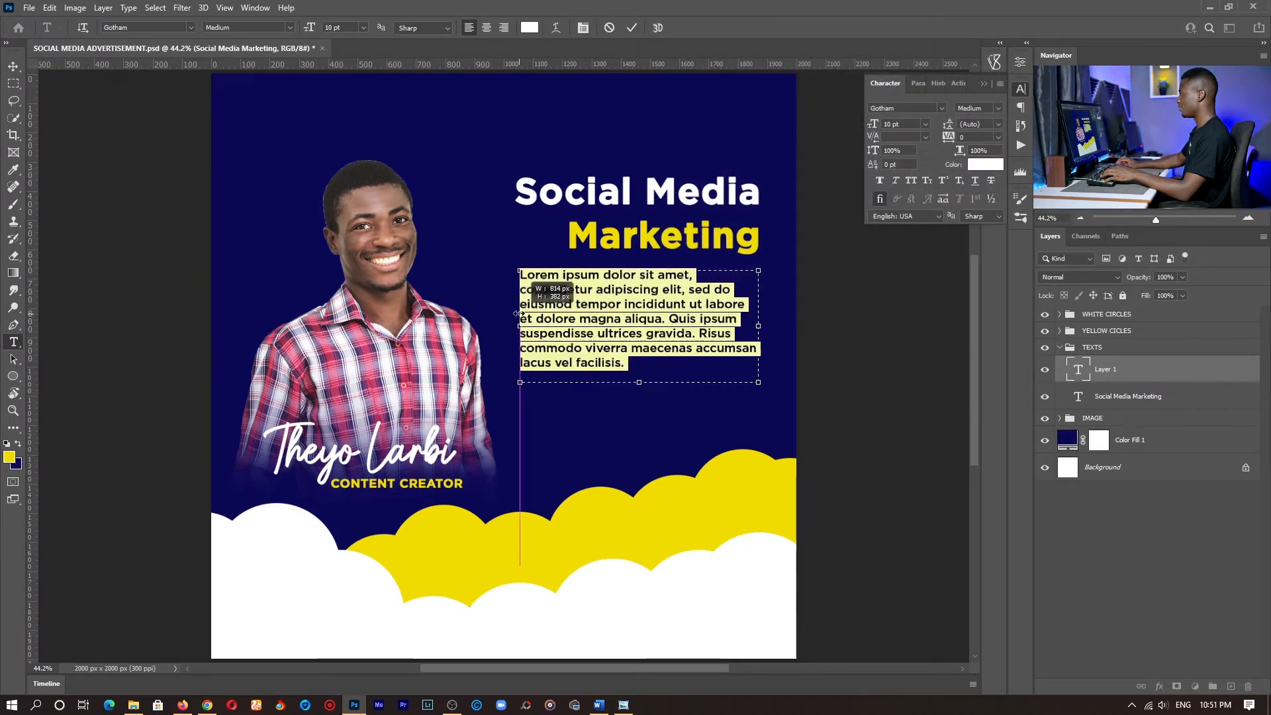
drag(759, 326, 769, 329)
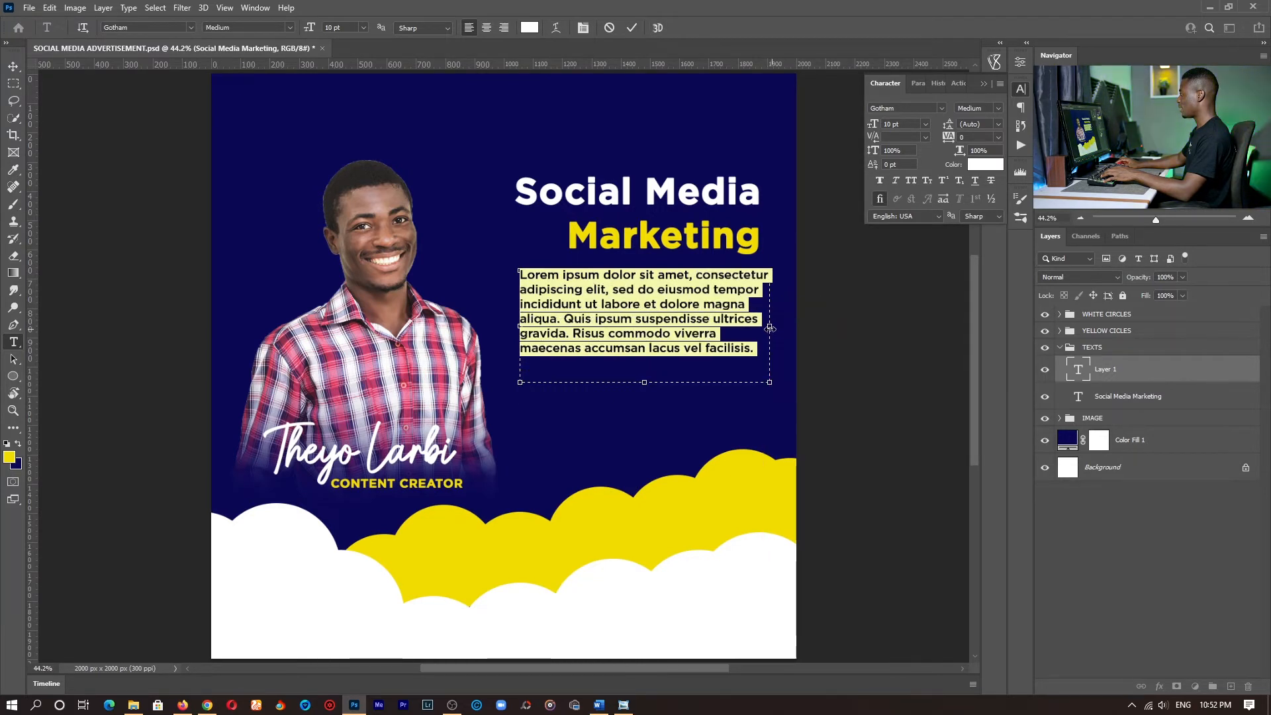
click(632, 27)
key(z)
drag(587, 379, 568, 378)
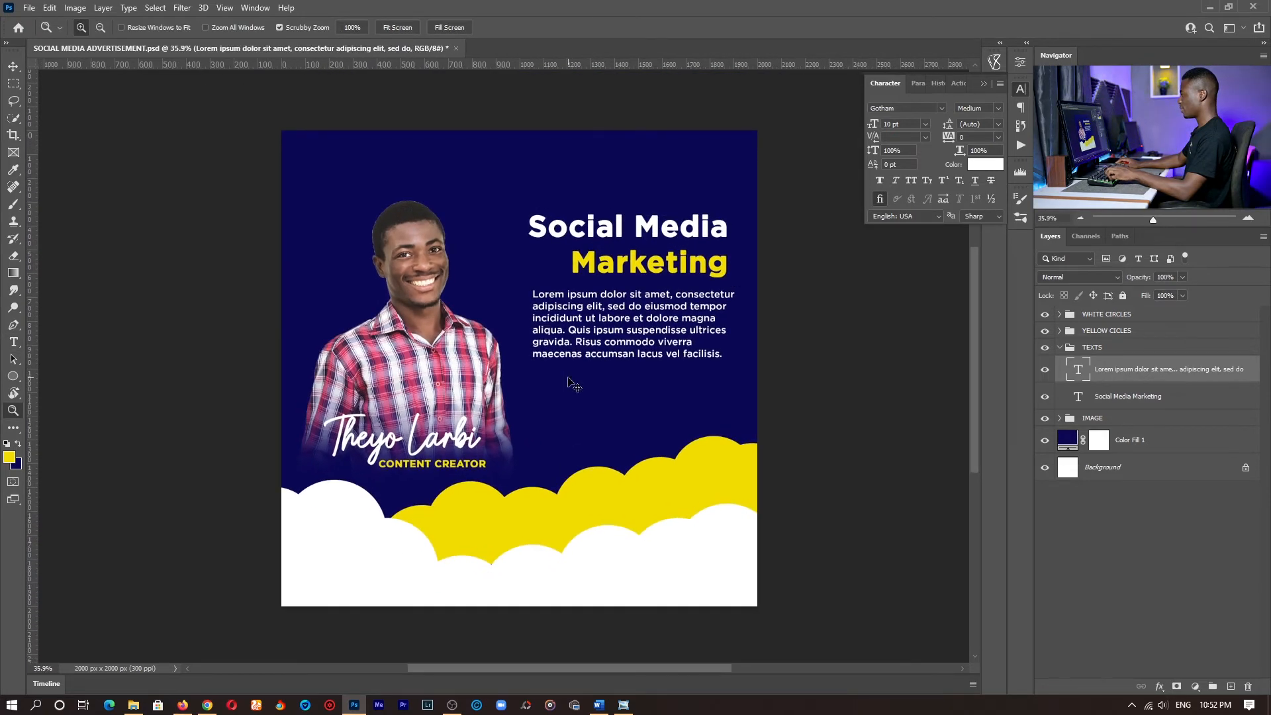
key(ctrl+s)
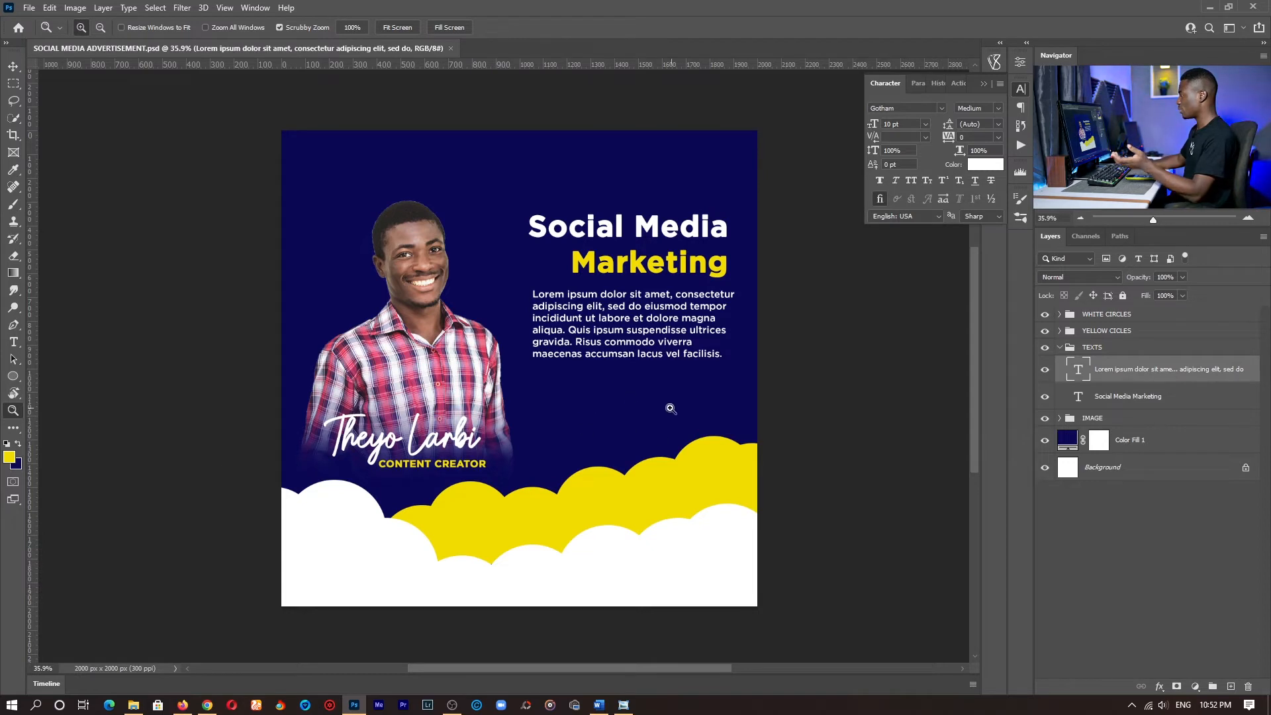
- Duplicate the script name layer, place the copy at the top of the TEXTS group, and collapse the IMAGE group
key(v)
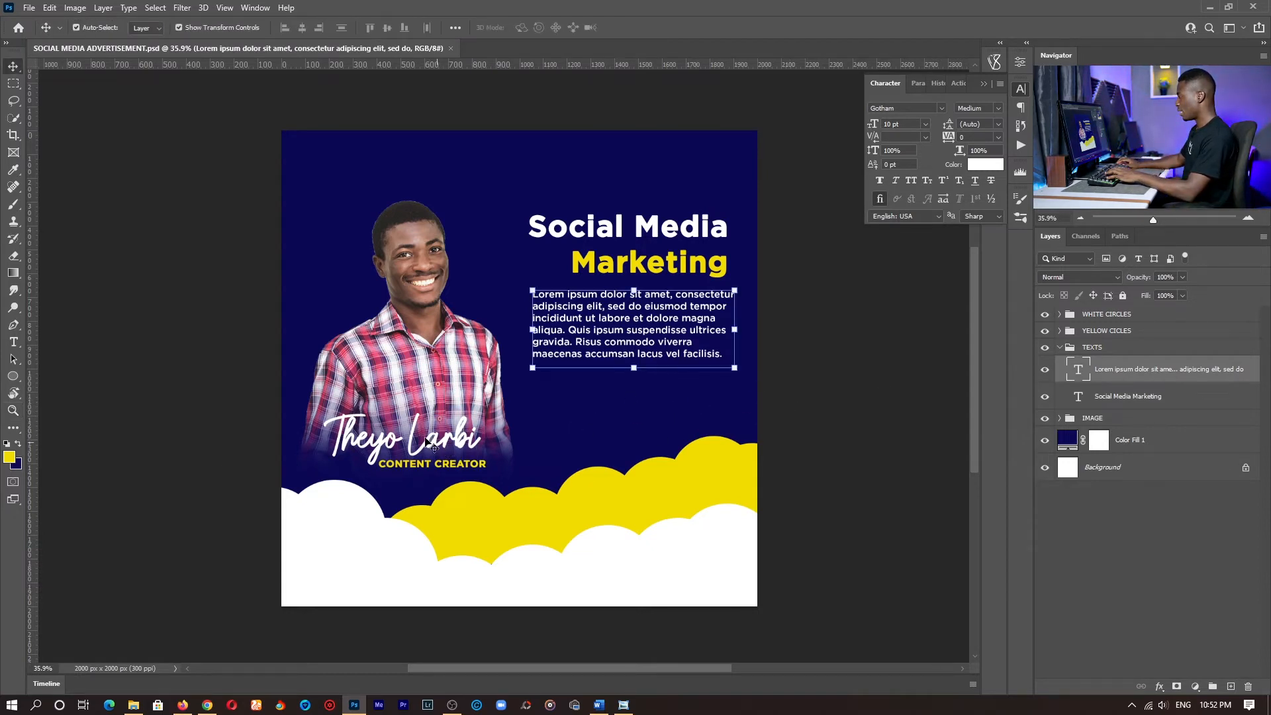
click(442, 444)
key(ctrl+j)
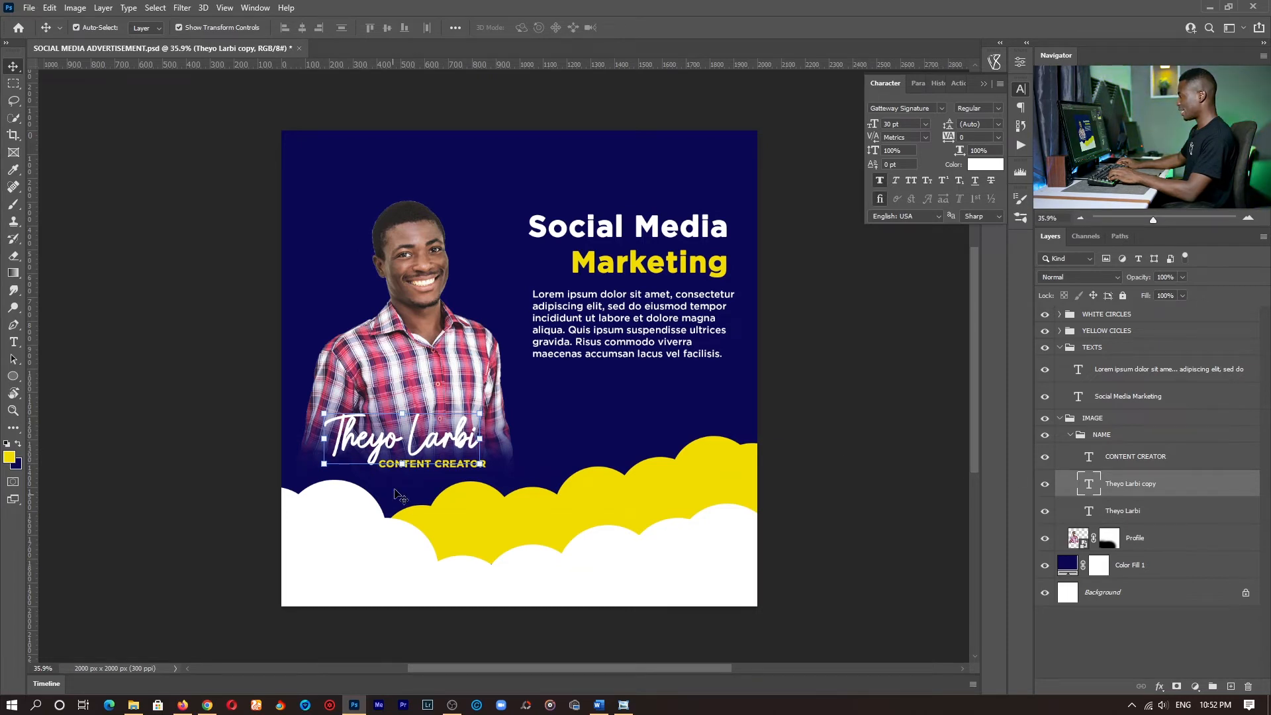
key(ctrl+z)
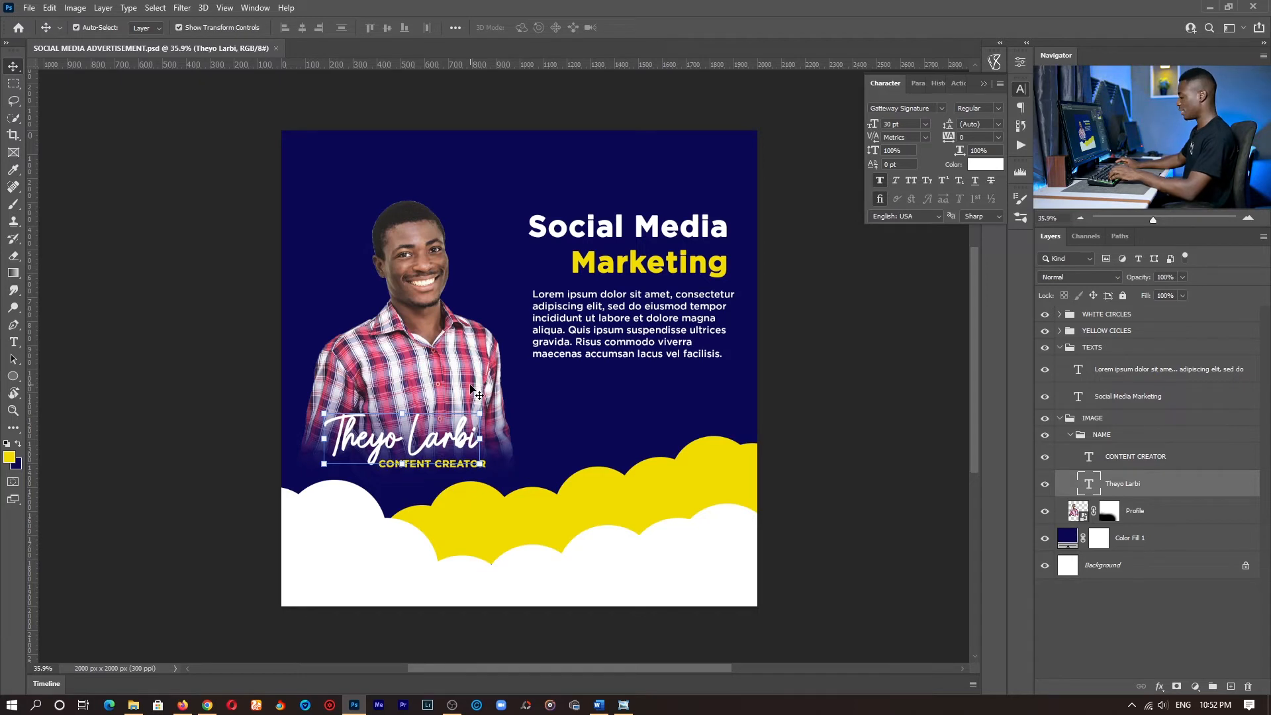
key(ctrl+j)
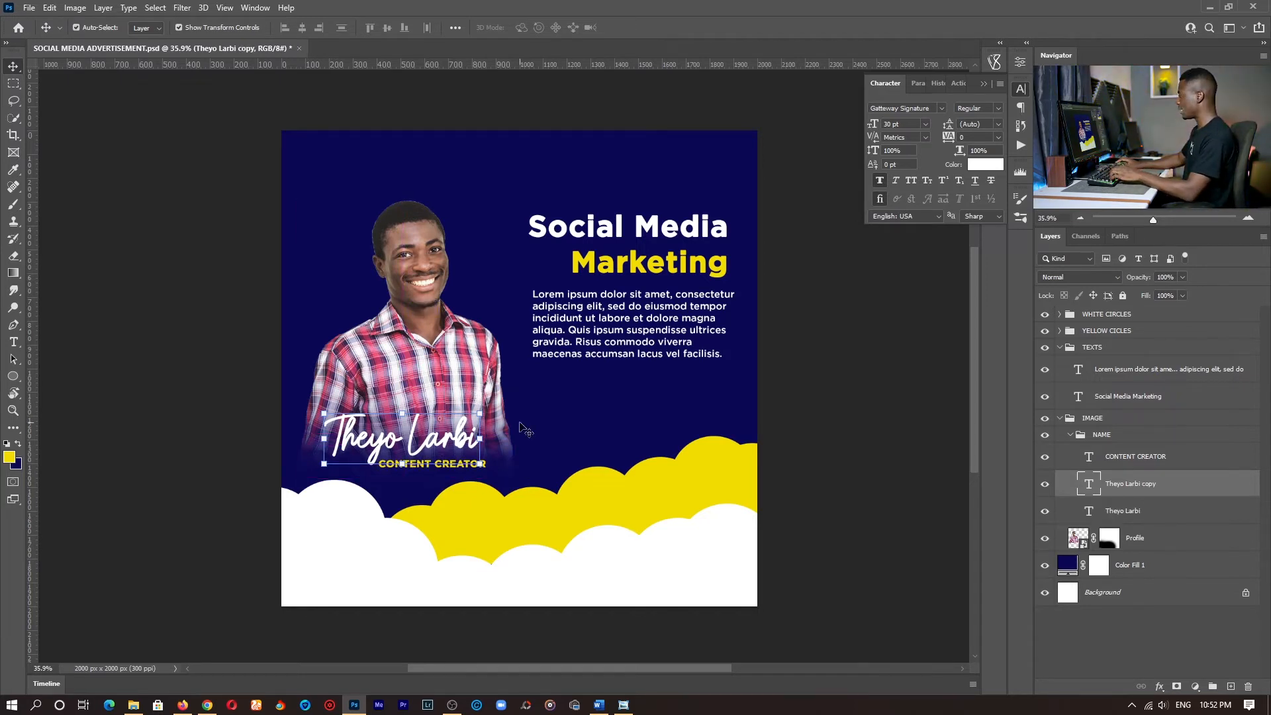
drag(1133, 483, 1107, 359)
click(1060, 444)
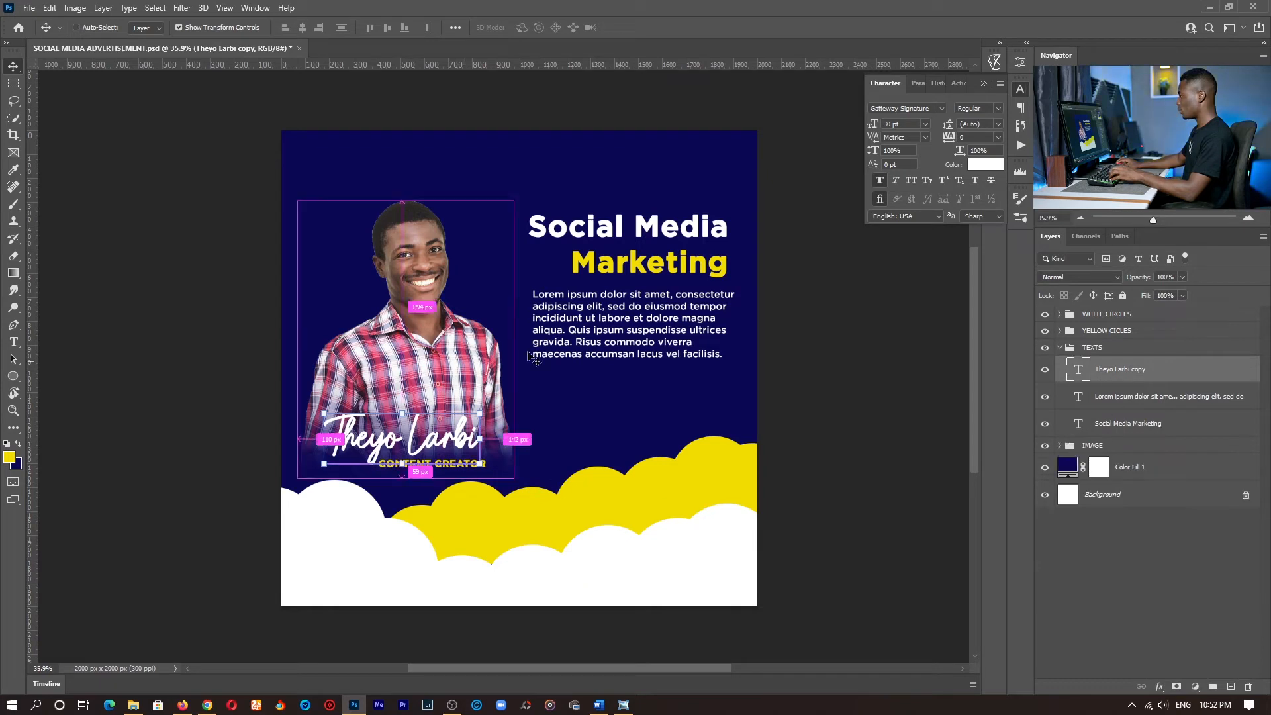
- Move the copied script text below the placeholder paragraph and replace its wording with Join Online
drag(397, 437, 615, 397)
key(t)
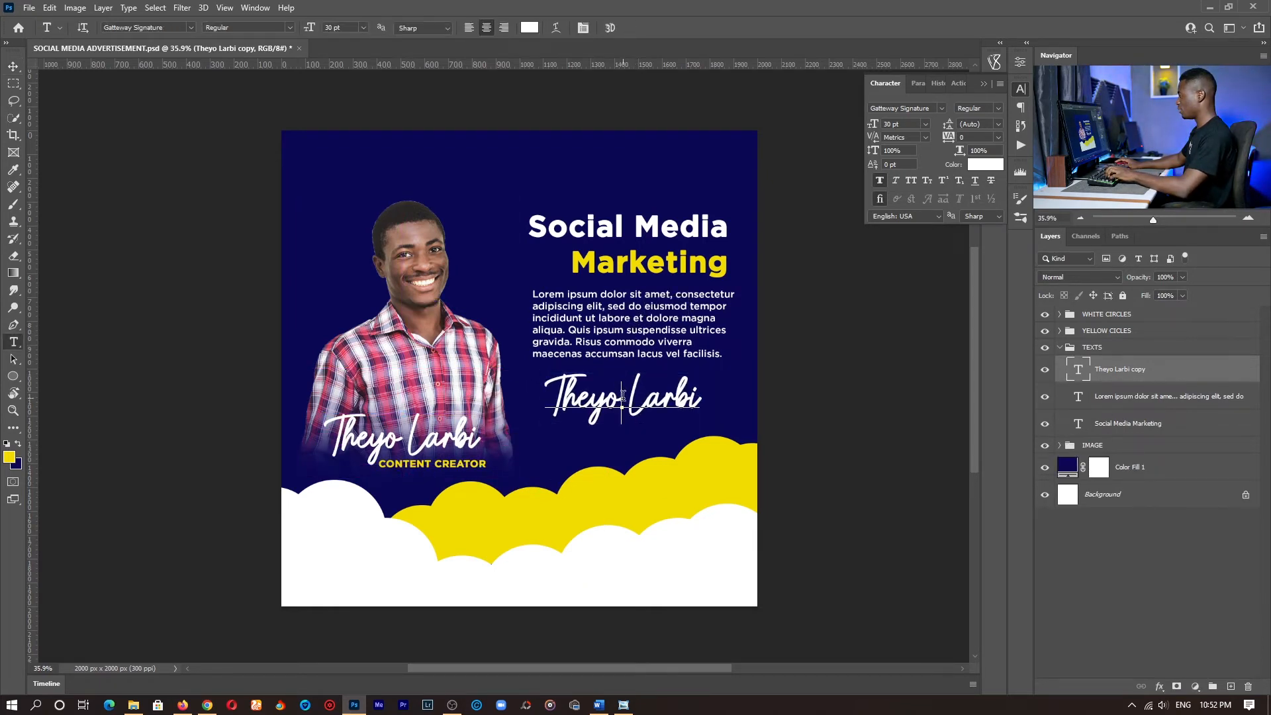
triple_click(622, 396)
text(Joi)
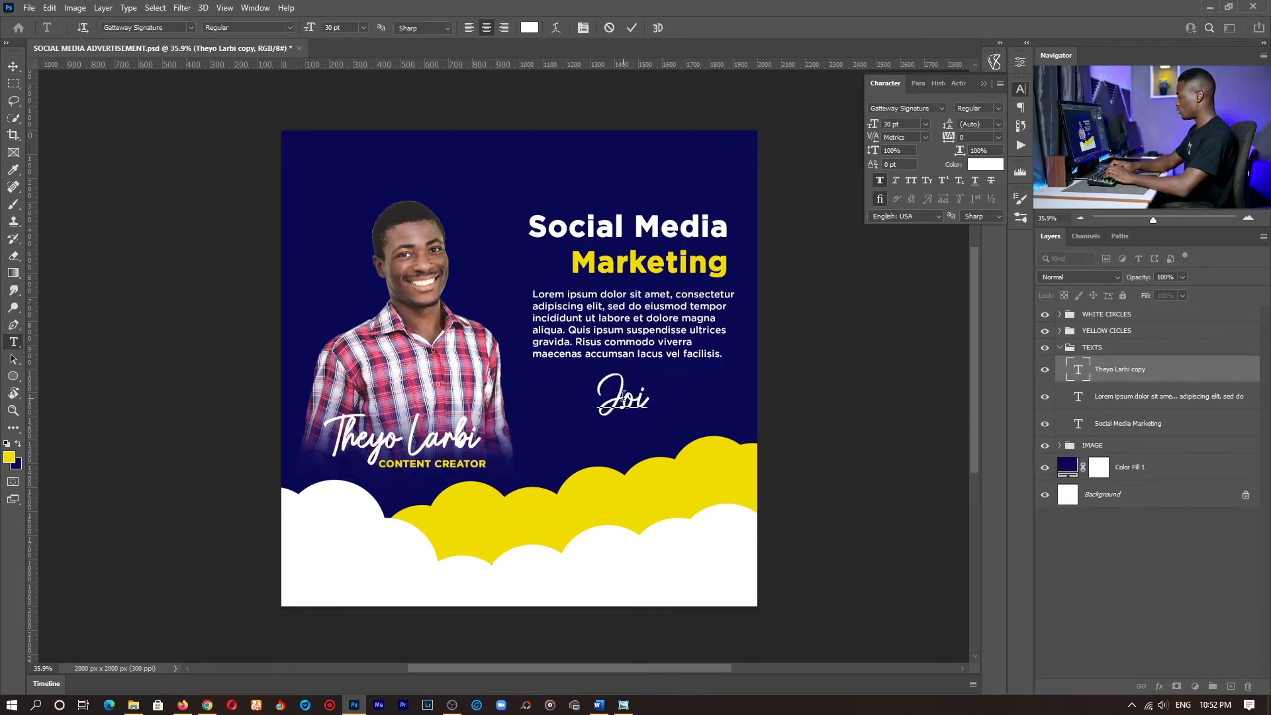
text(n Online)
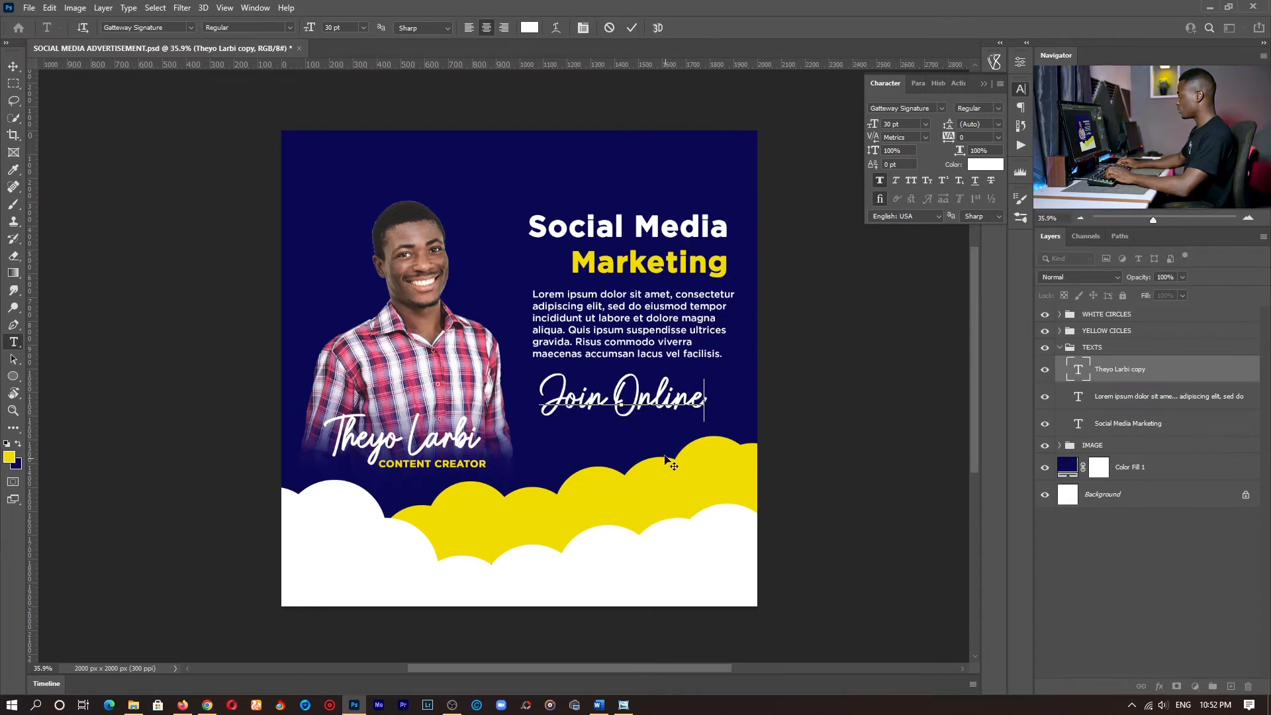
click(632, 27)
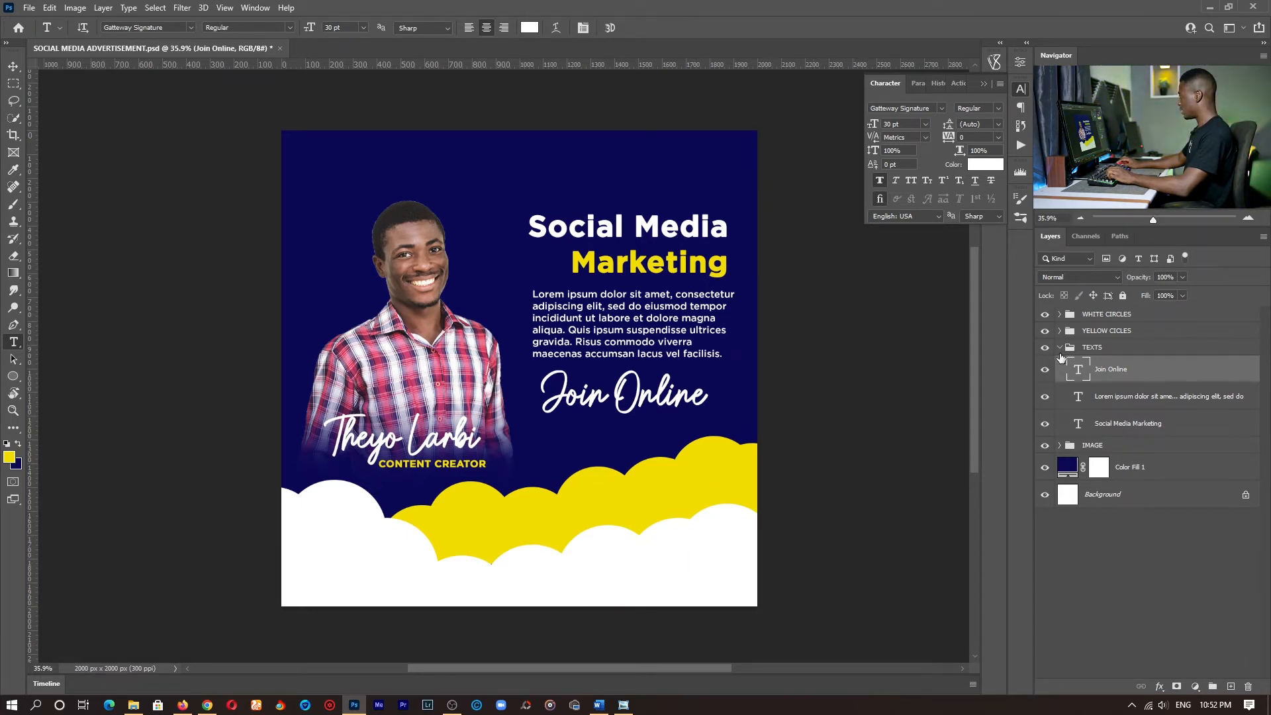
key(z)
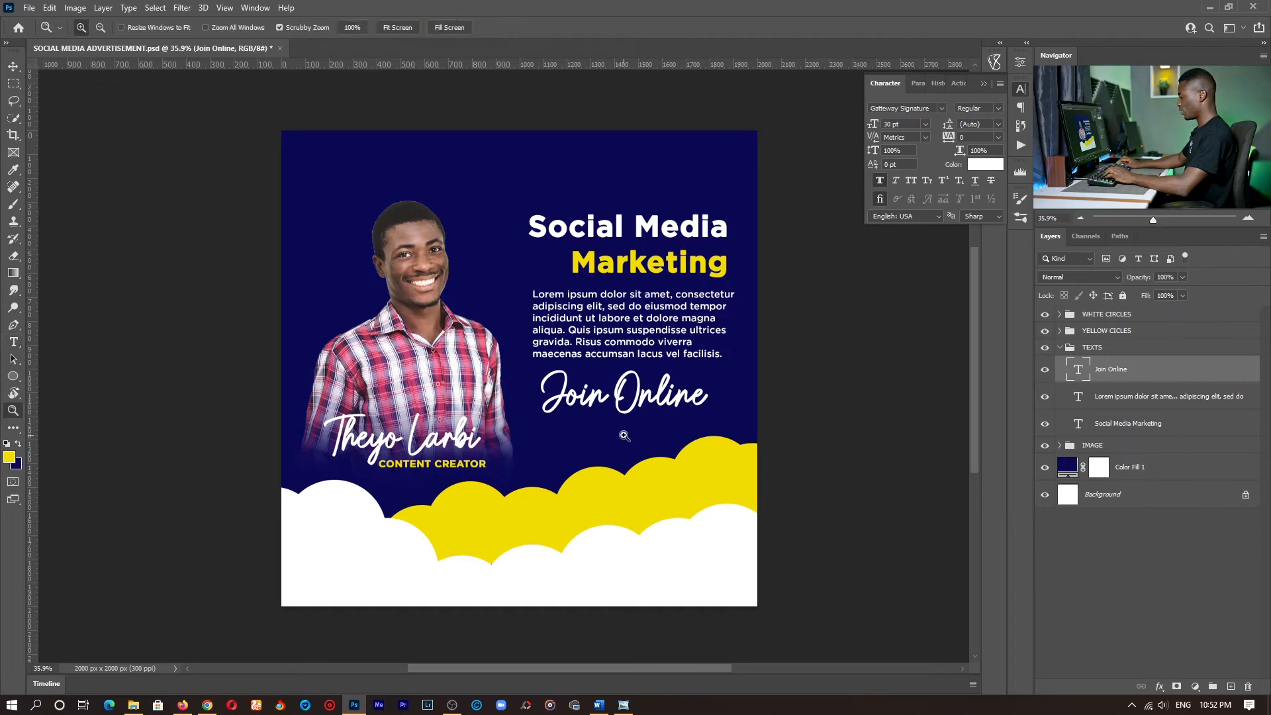
key(t)
click(625, 324)
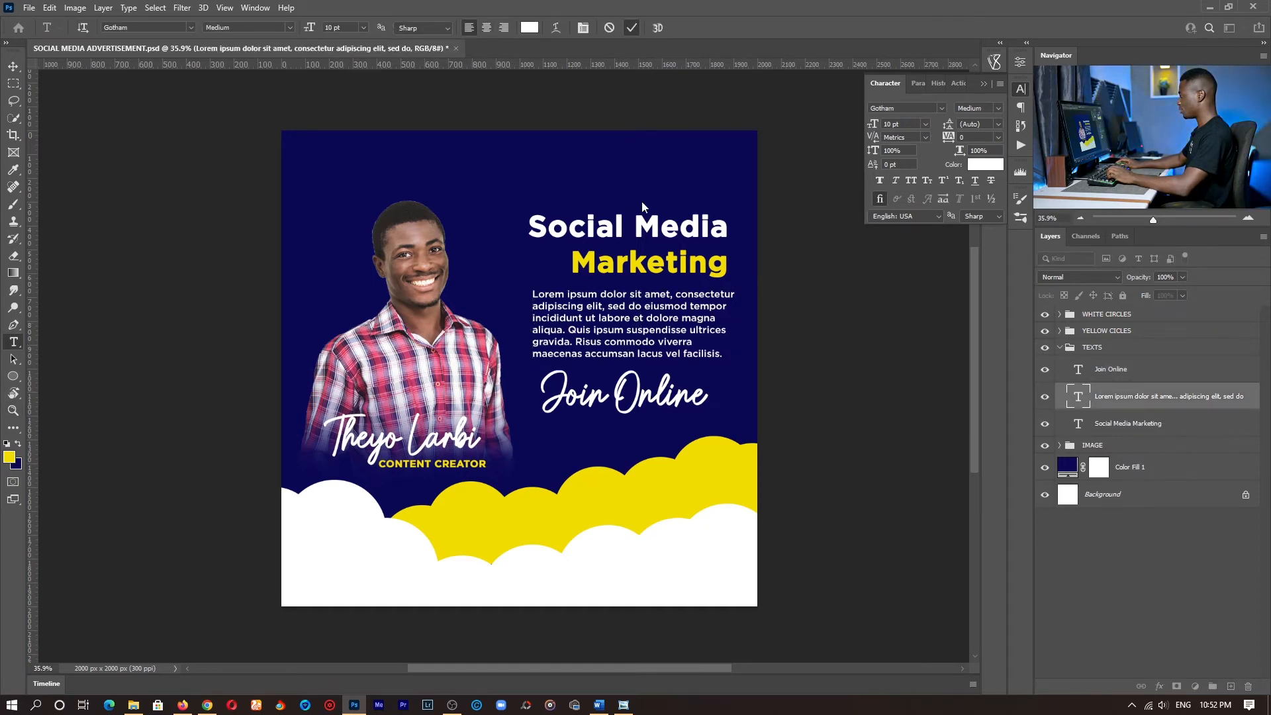
click(641, 204)
- Start a new text line on the white clouds near the canvas's lower-right corner and set its color to black (000000)
key(z)
drag(654, 593, 645, 477)
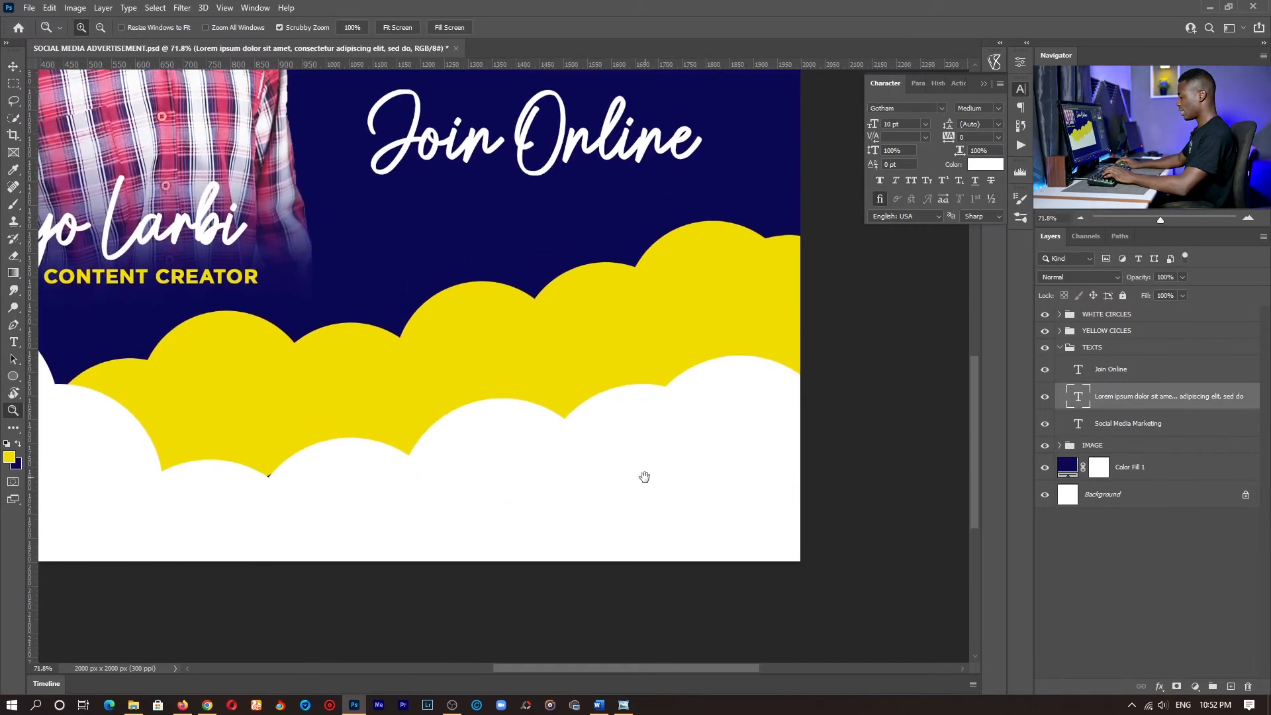
key(t)
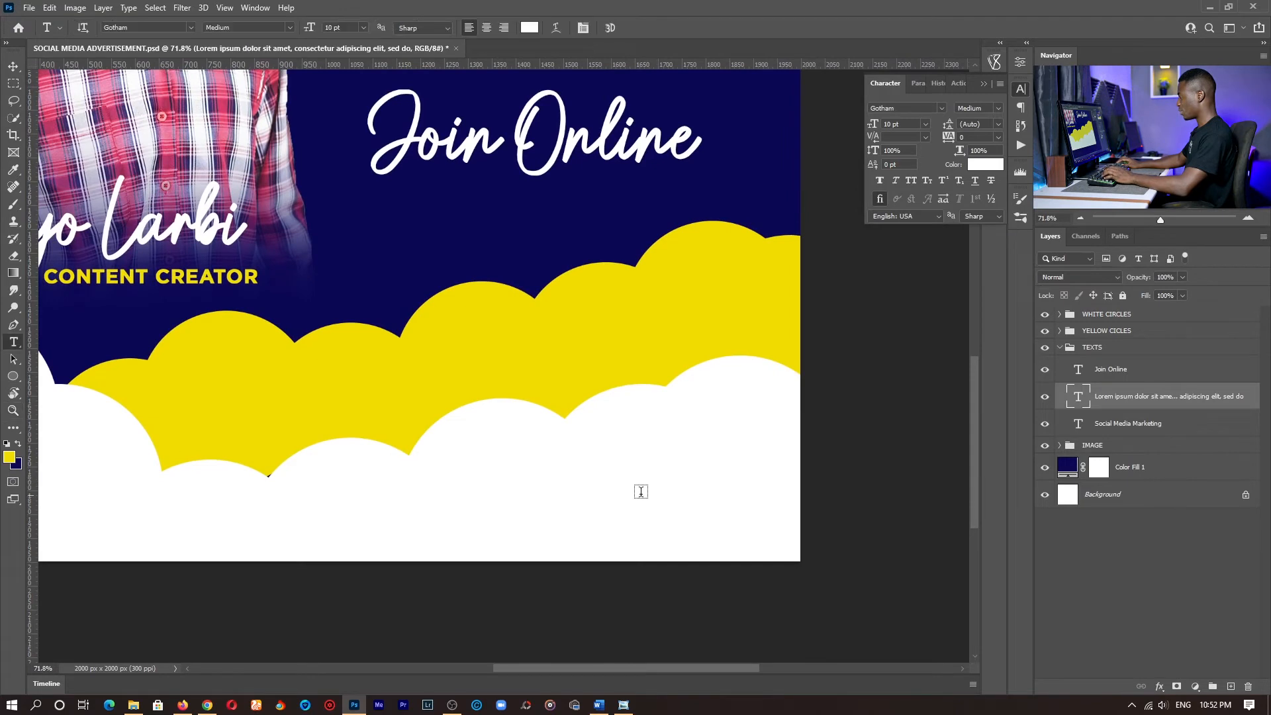
click(531, 474)
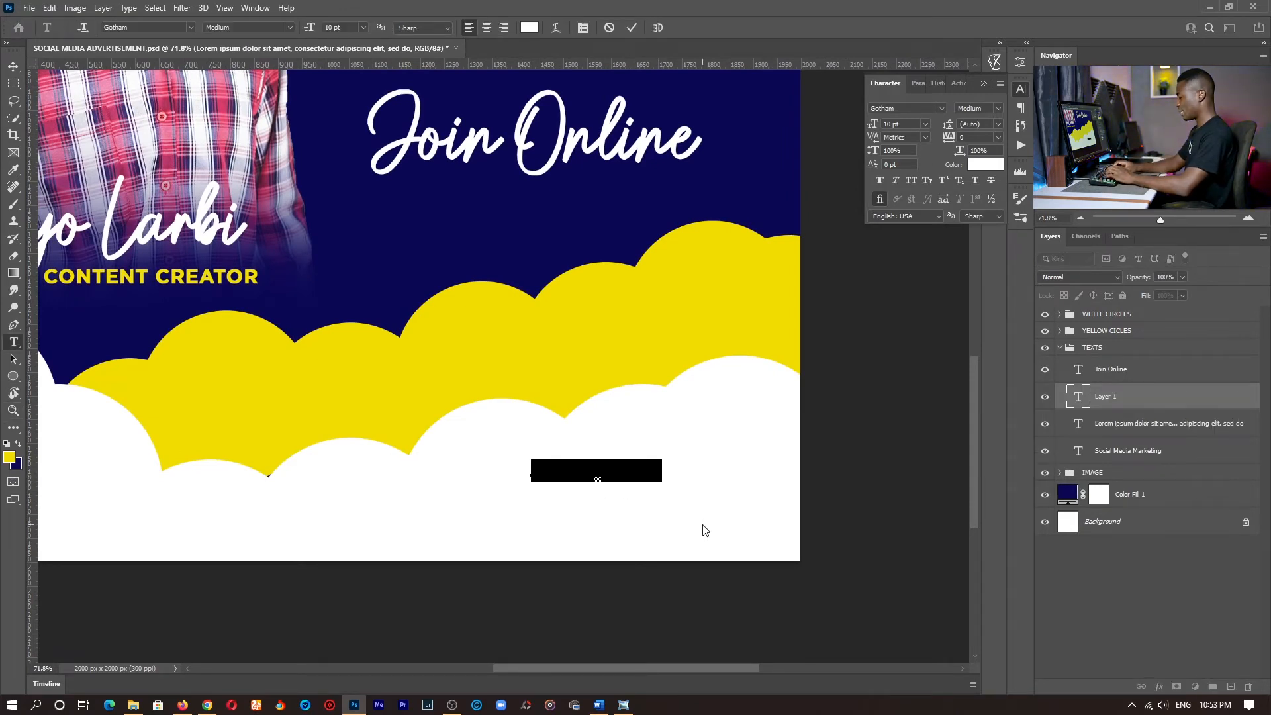
text(Date)
key(ctrl+a)
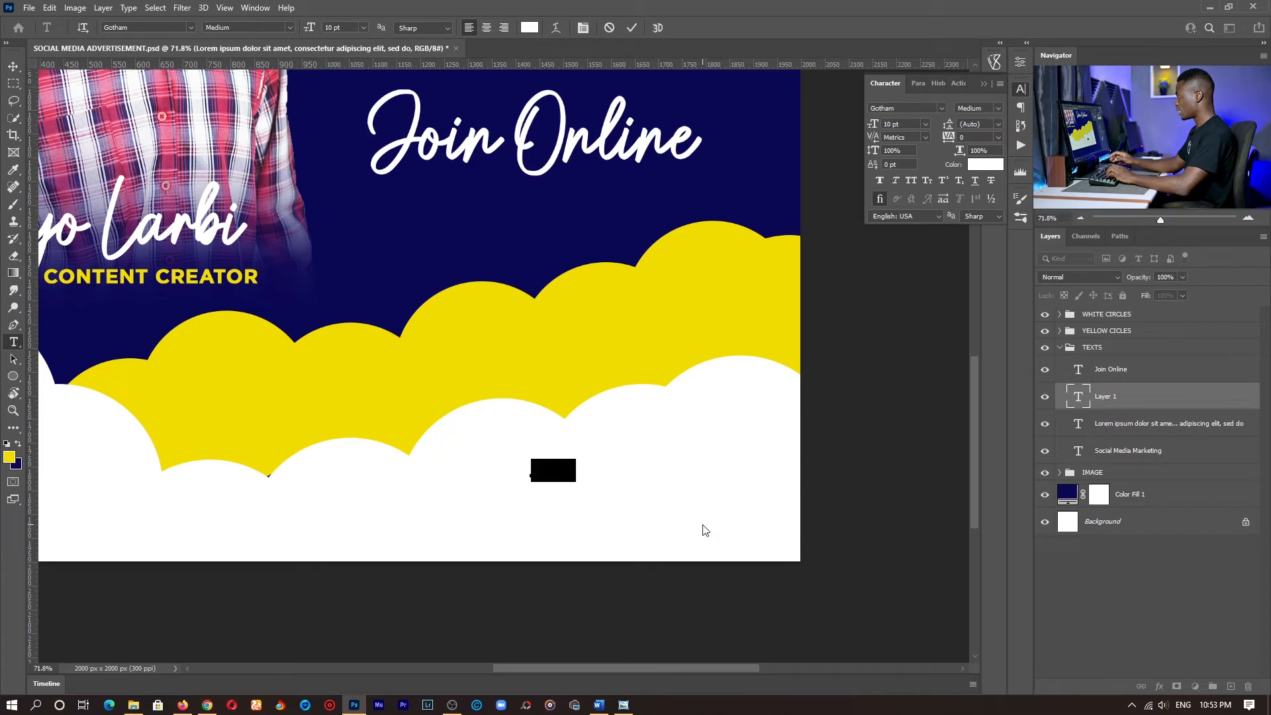
click(529, 27)
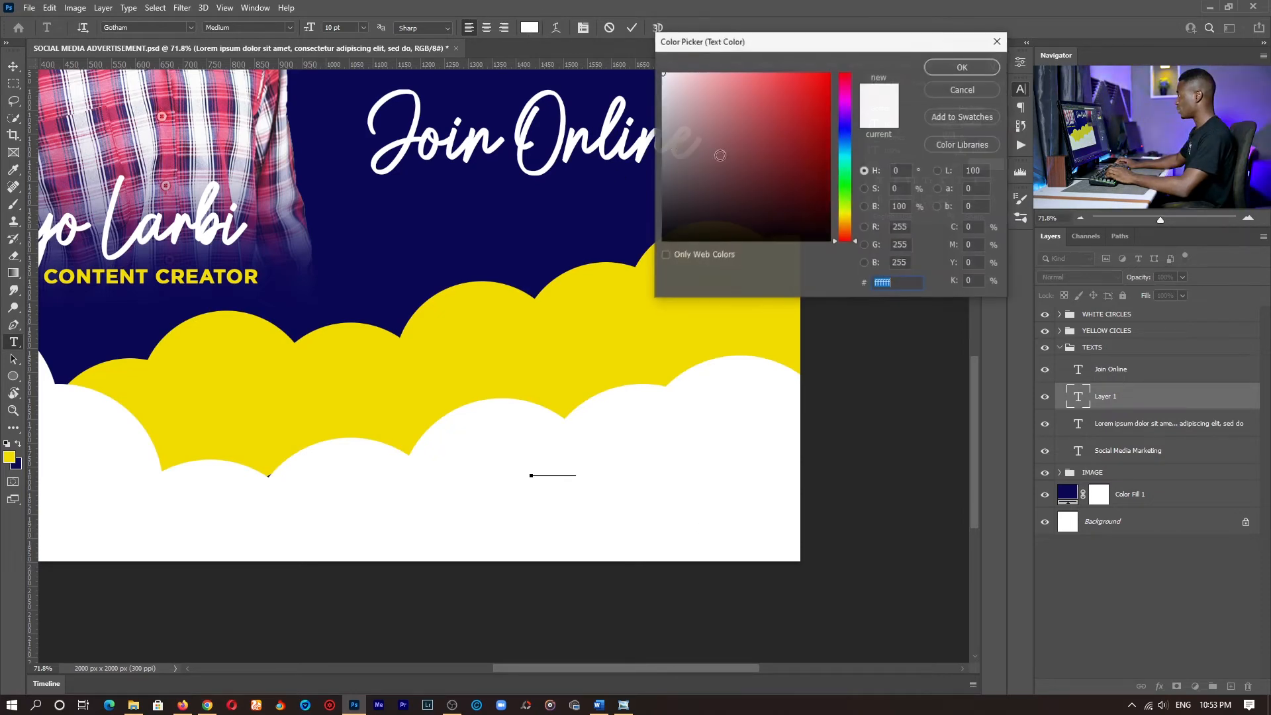
text(000000)
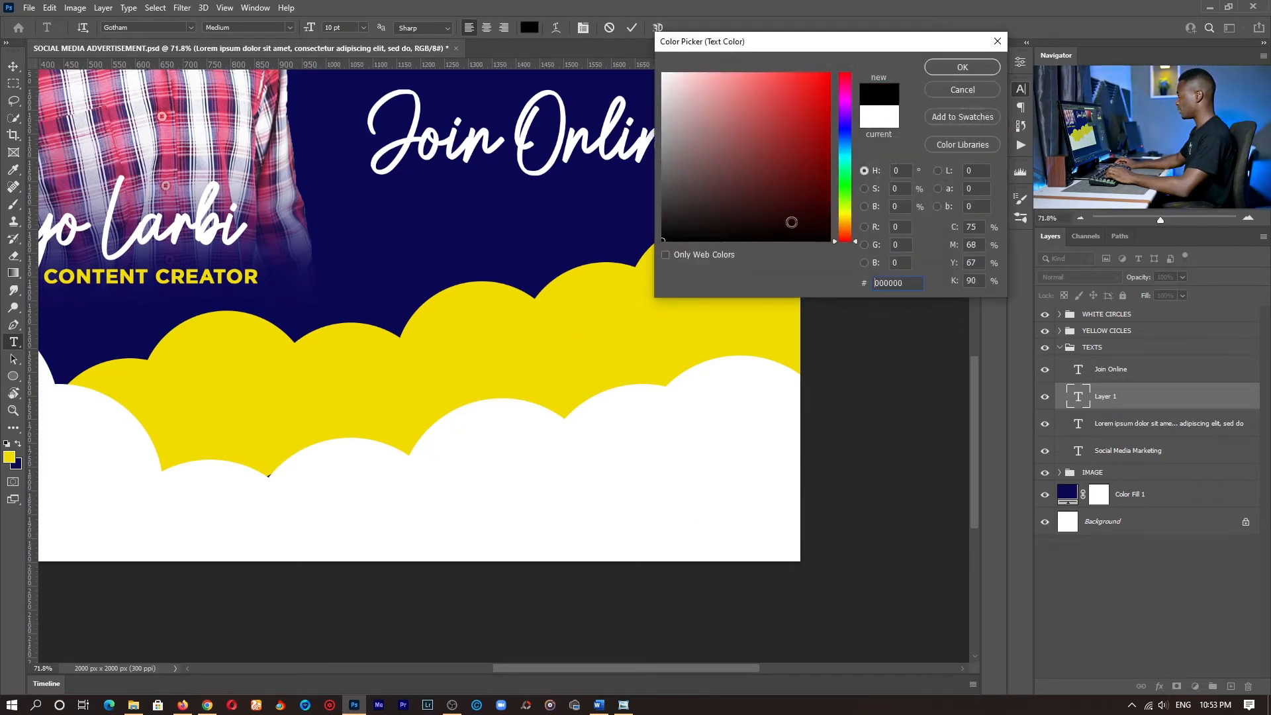
click(963, 67)
- Move the new text layer out of the TEXTS group to the top of the layer stack and collapse the group
drag(1117, 368, 1105, 387)
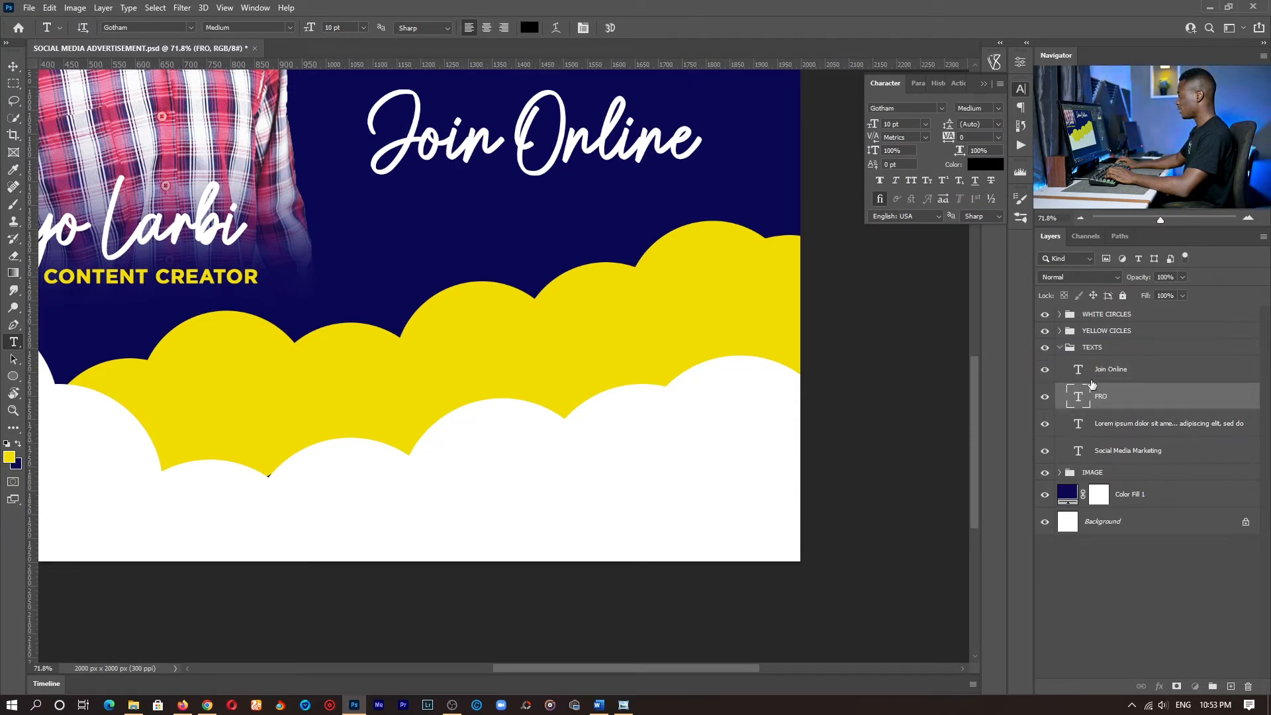
drag(1122, 402, 1114, 311)
click(1061, 375)
- Replace the new text's wording with FOR MORE INFORMATION, CONTACT and shift the line left so it fits inside the canvas
click(553, 468)
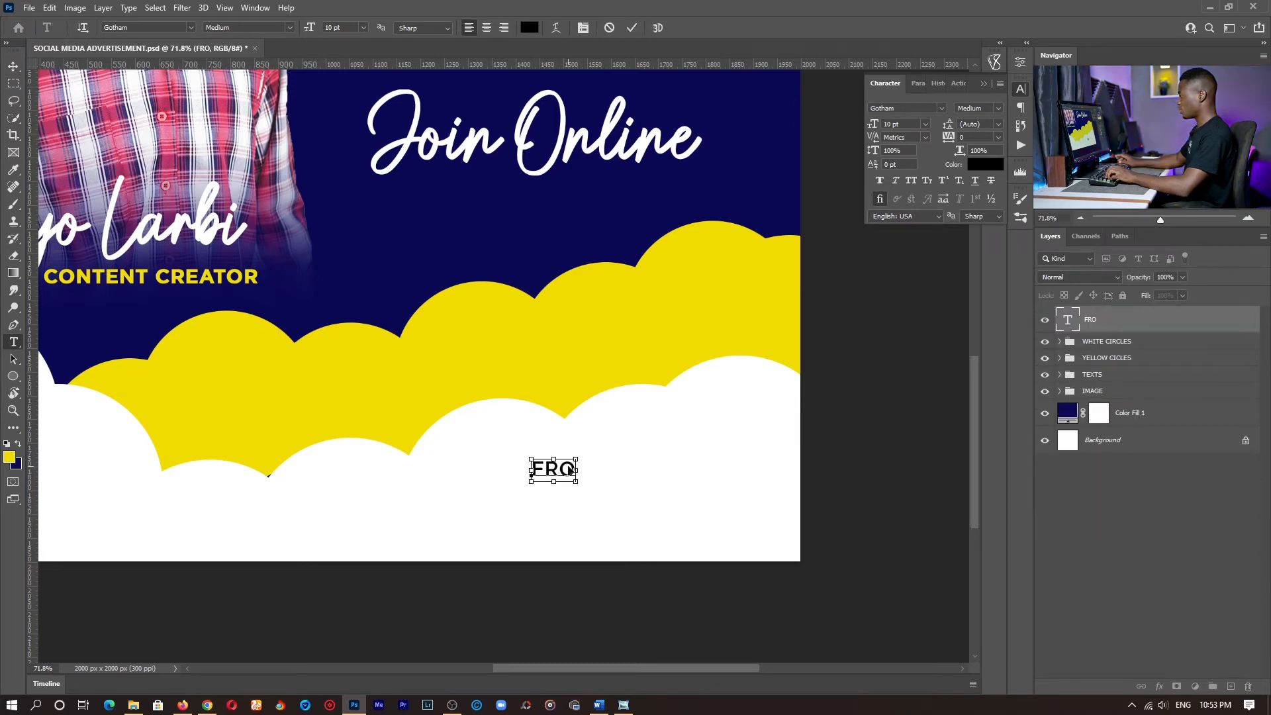
key(ctrl+a)
text(FOR MO)
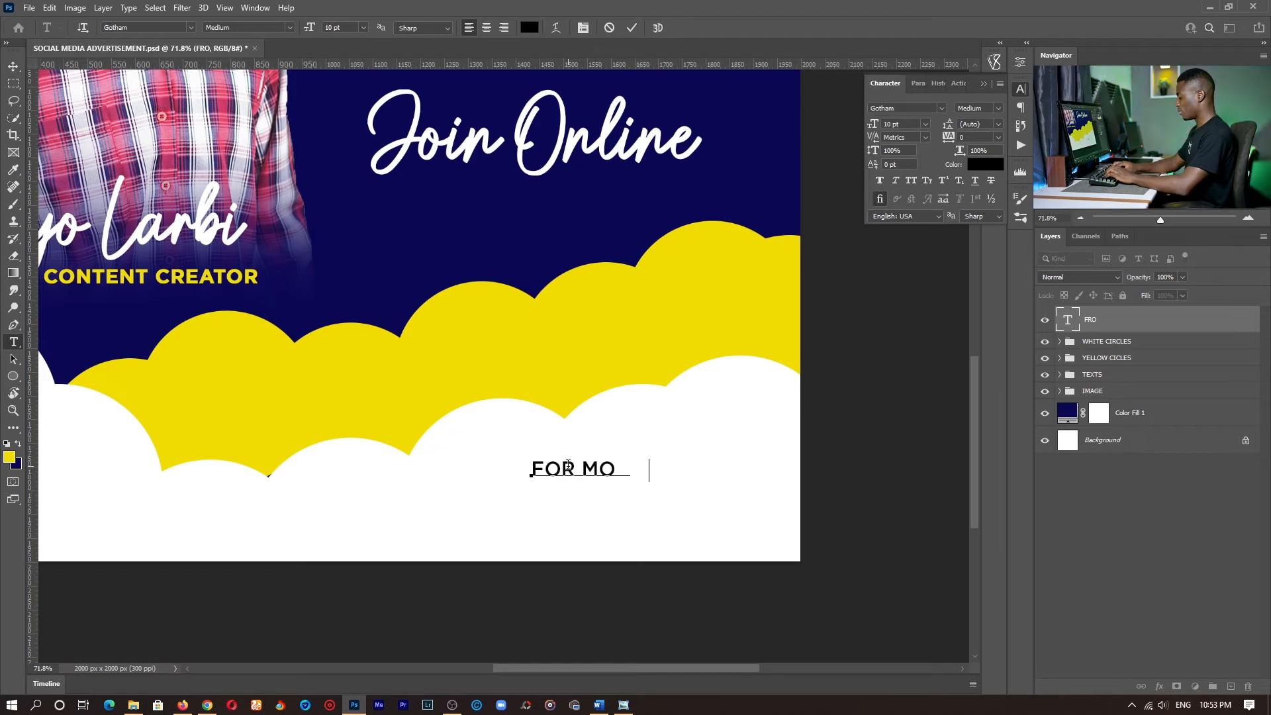
text(RE MIND)
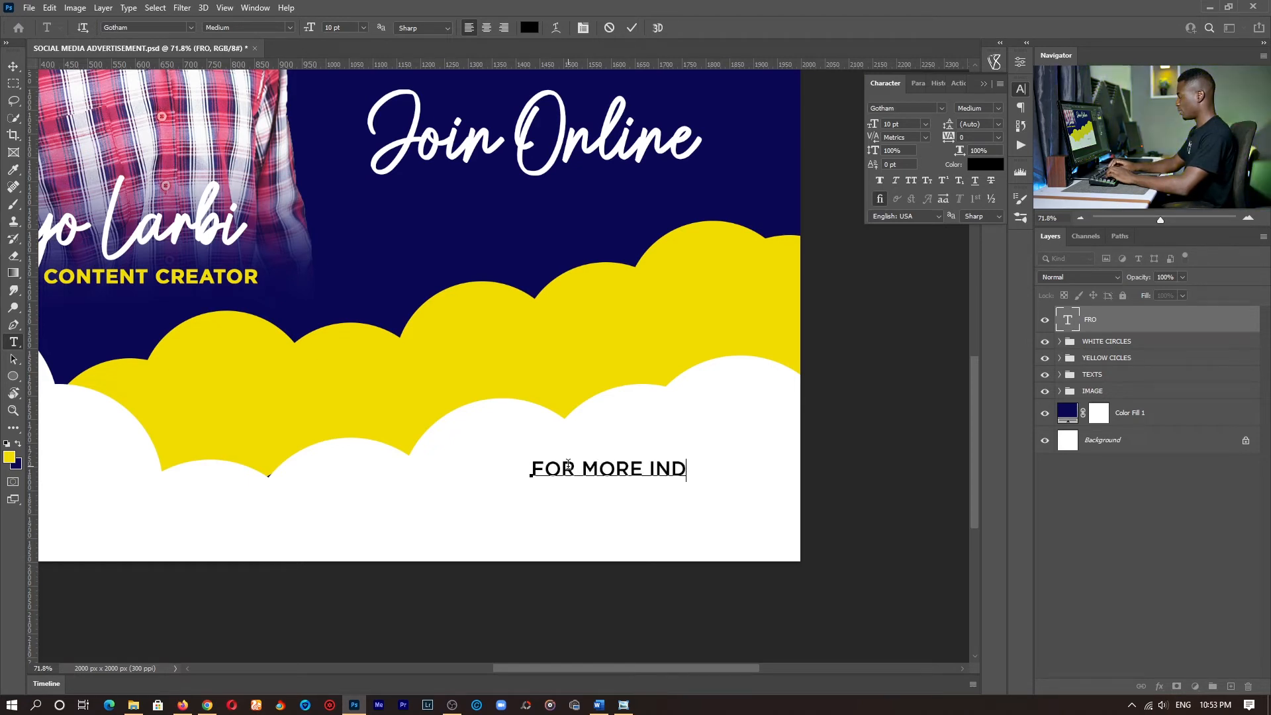
key(BackSpace)
text(FORM)
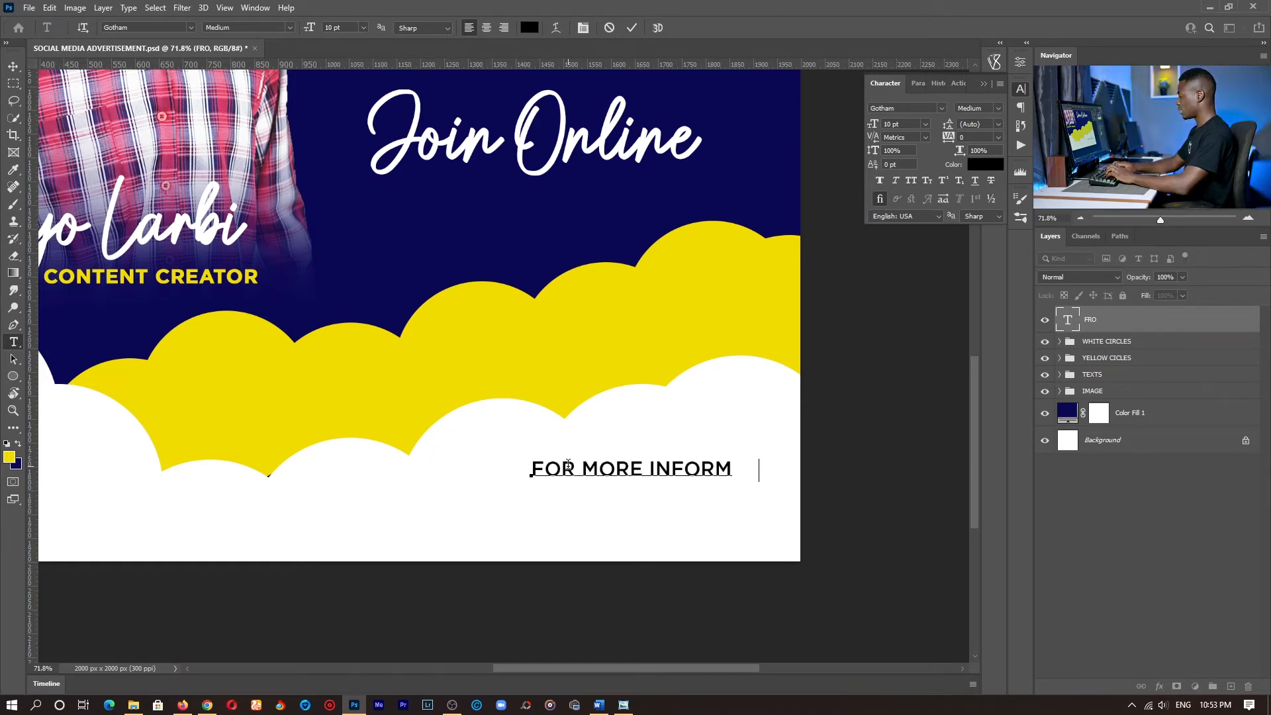
text(ATION)
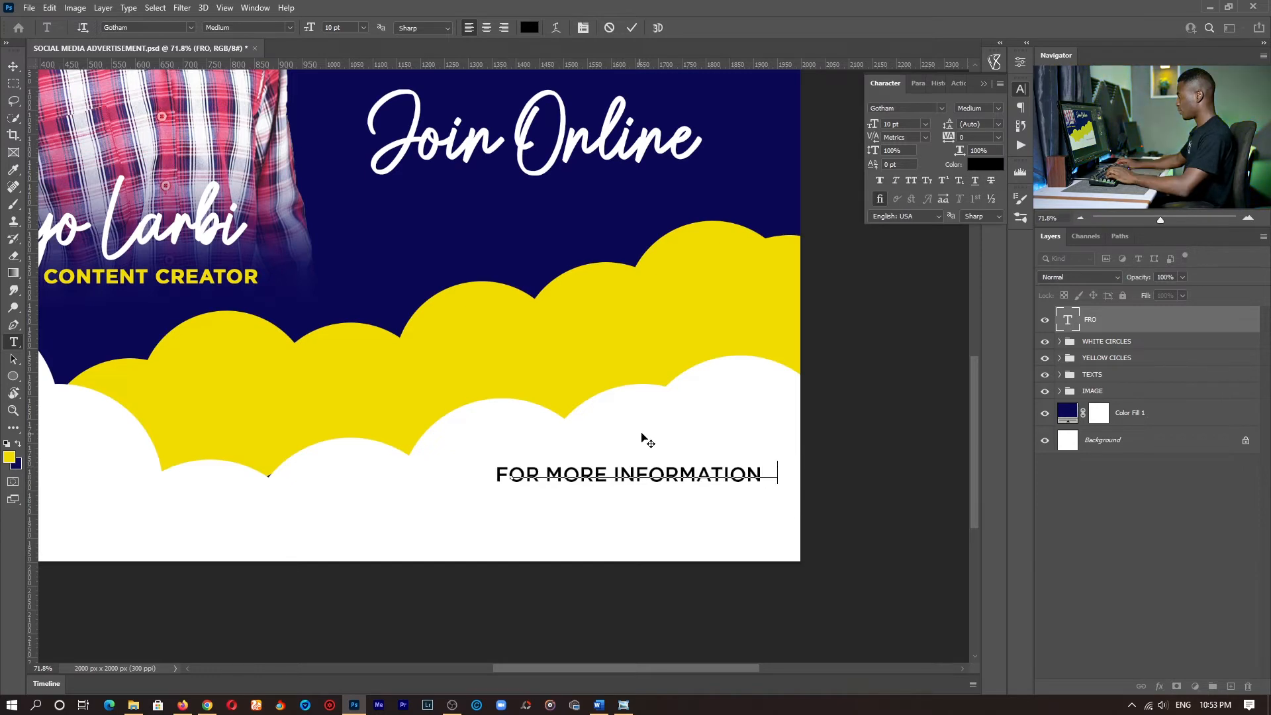
text(,)
drag(646, 440, 586, 455)
text( CONTACT)
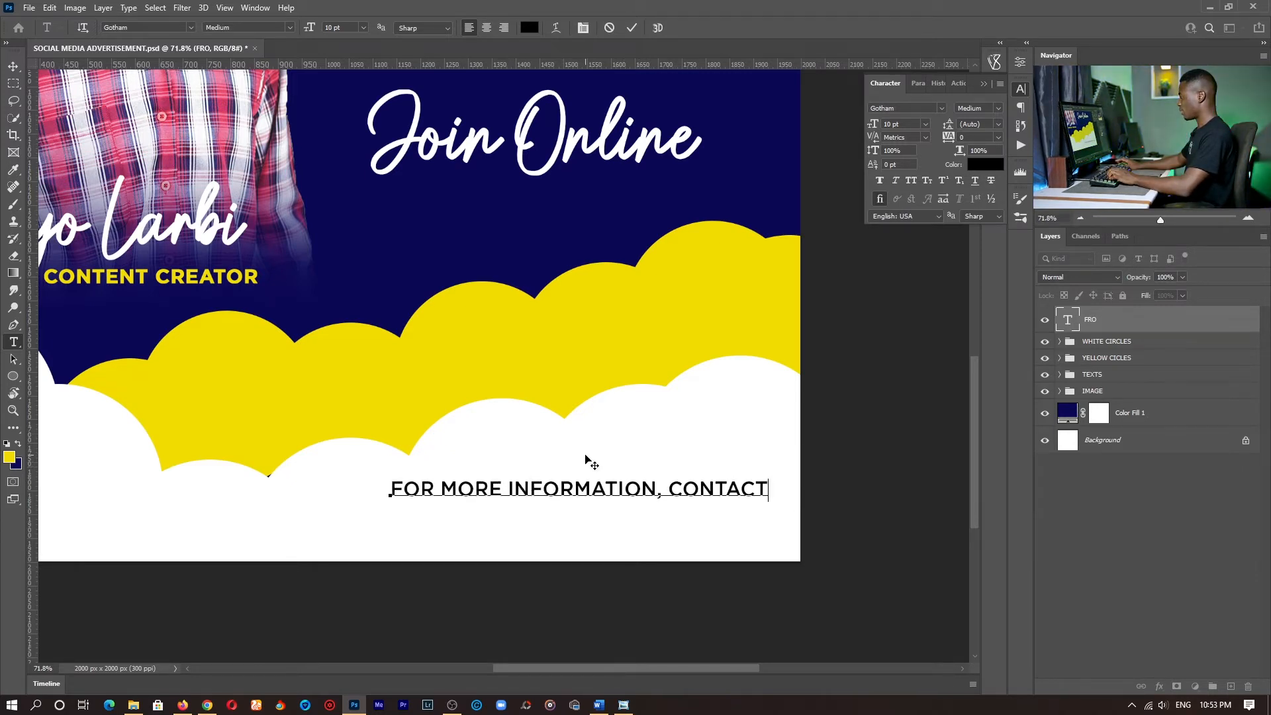
- Add the contact phone number on a second line below the FOR MORE INFORMATION, CONTACT wording
key(Return)
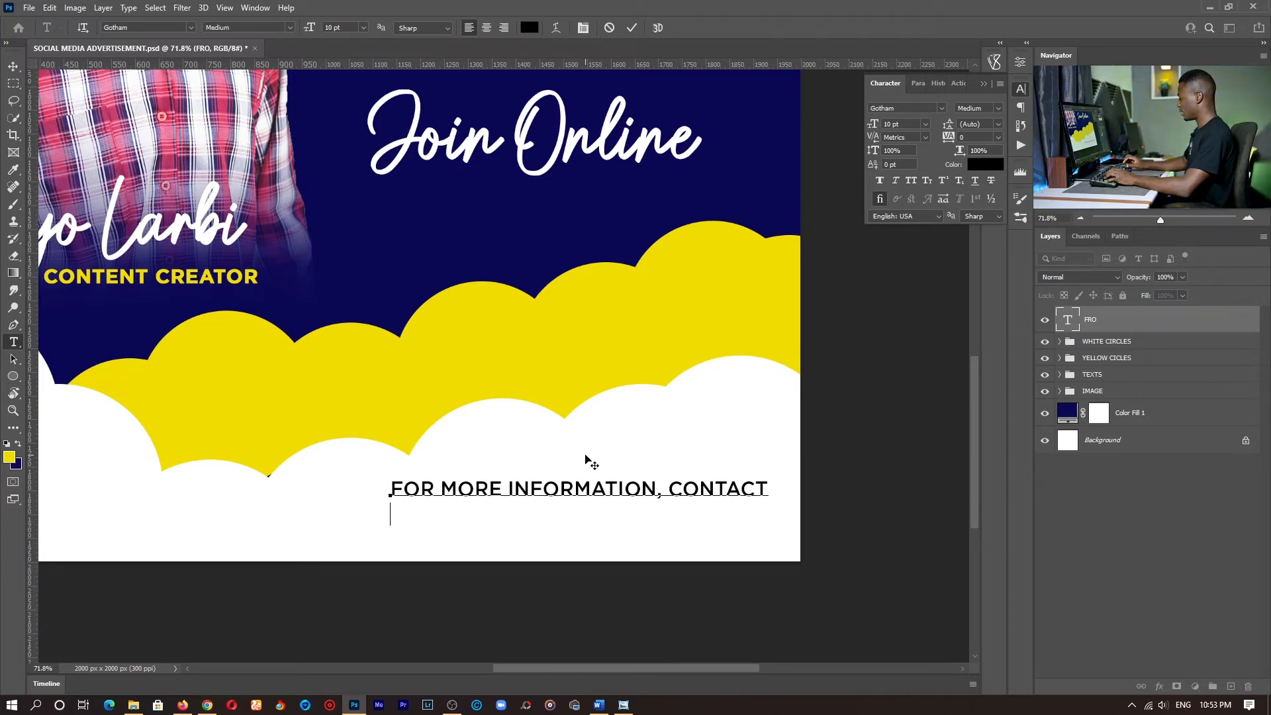
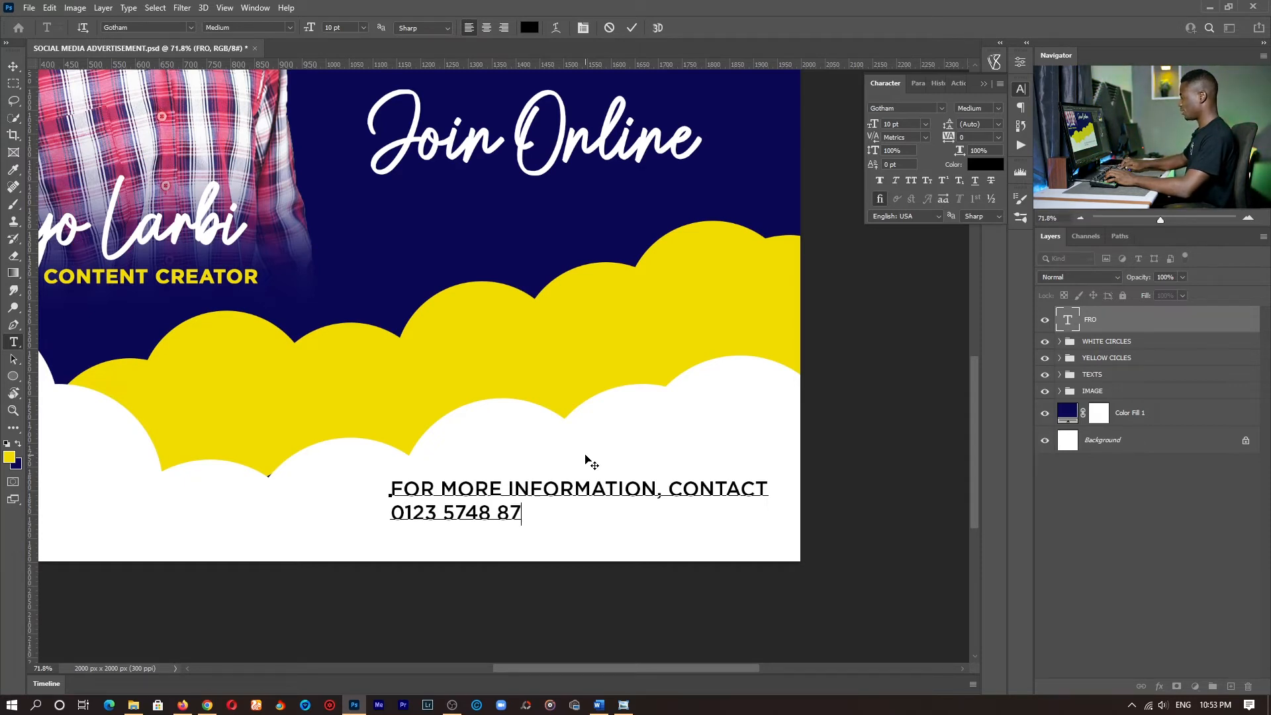
- Set the phone number line's font size to 24 pt and nudge the text block up inside the canvas
key(shift+Home)
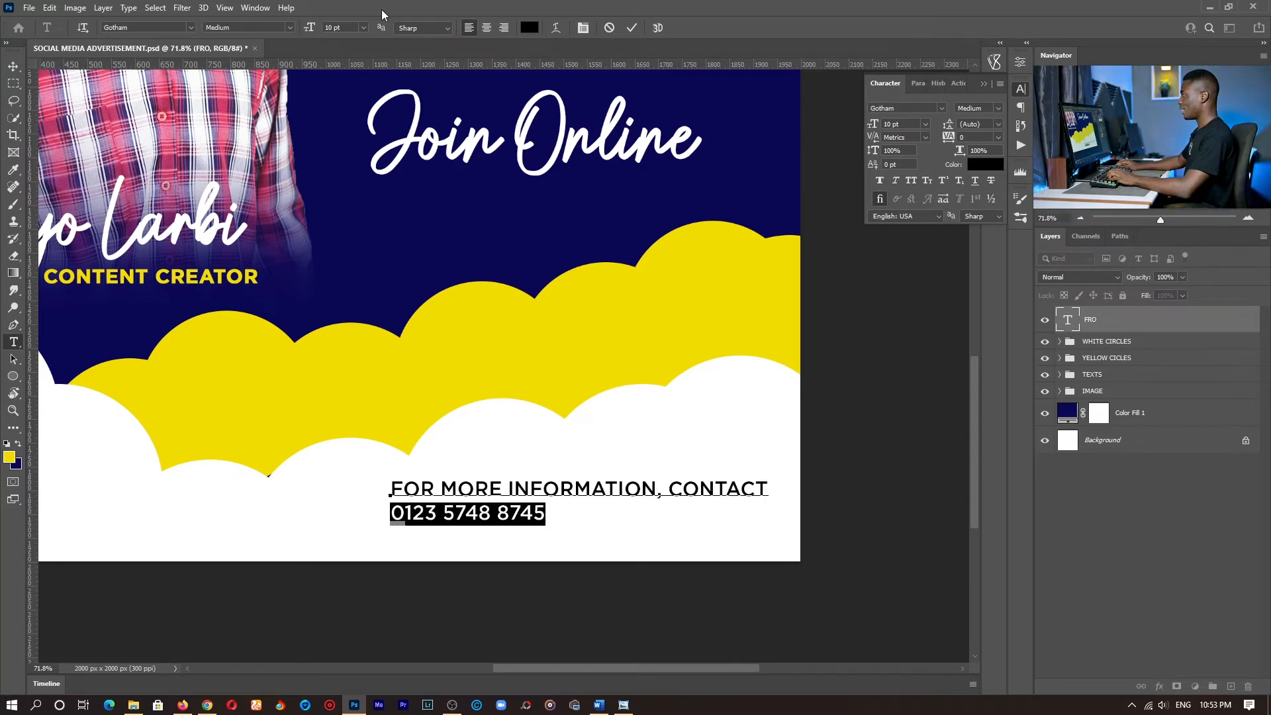
click(364, 27)
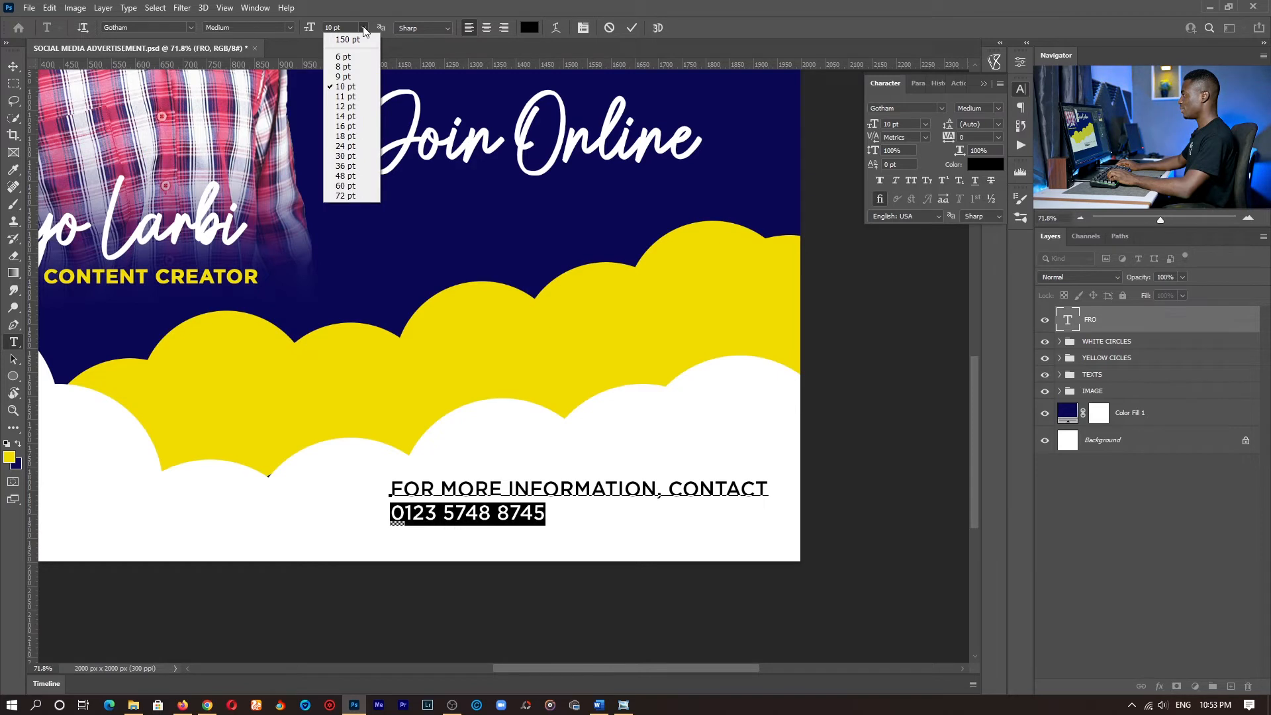
click(360, 147)
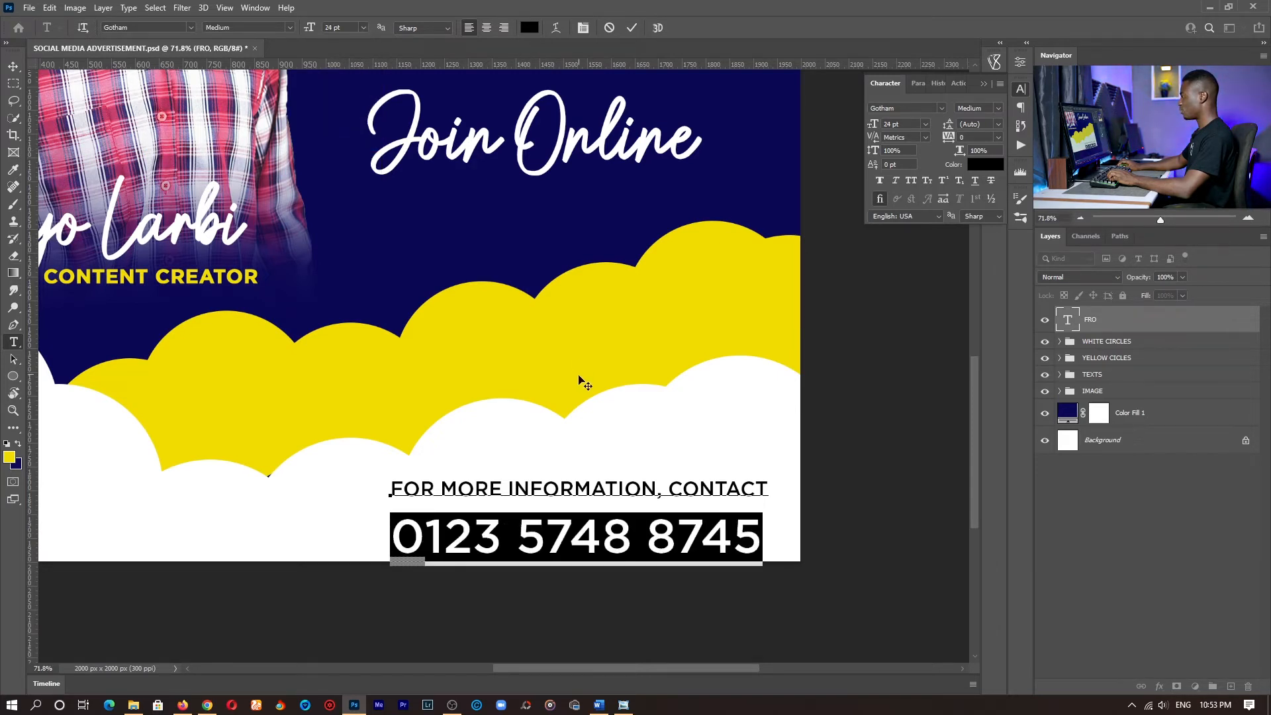
drag(579, 377, 579, 369)
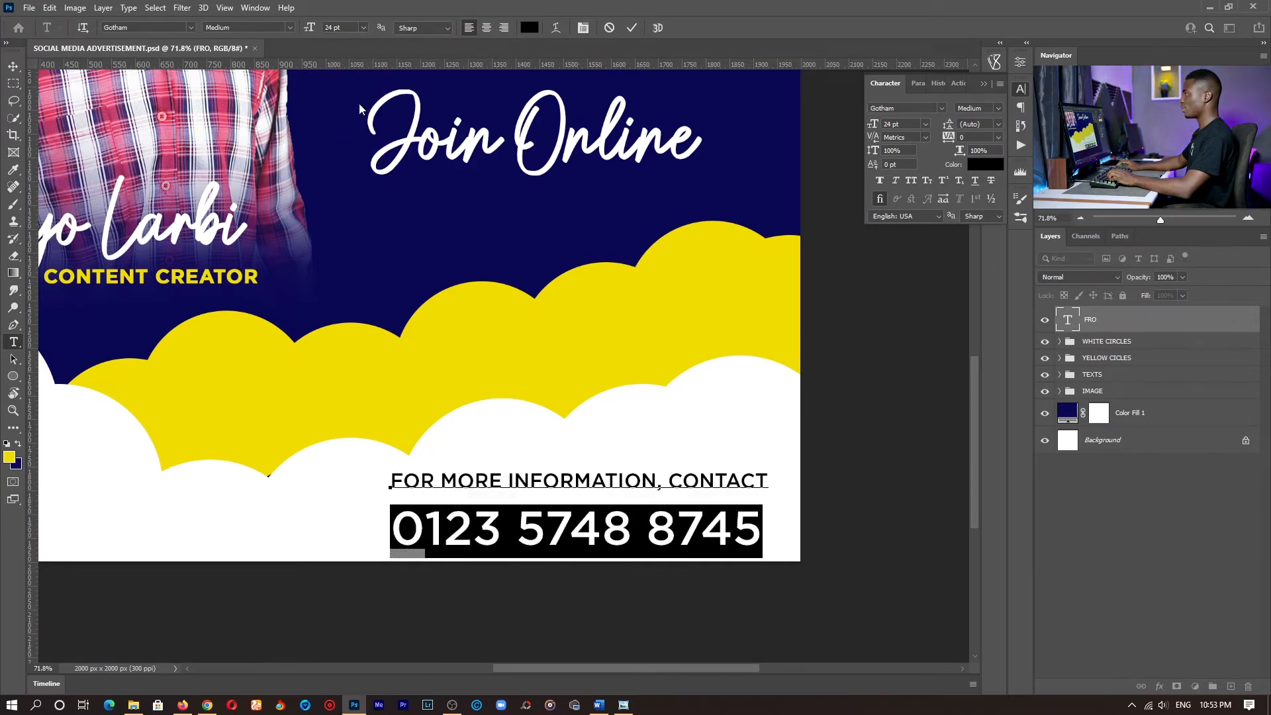
- Set the phone number line's font style to Bold and nudge the whole contact text block slightly to the right
click(290, 27)
click(272, 72)
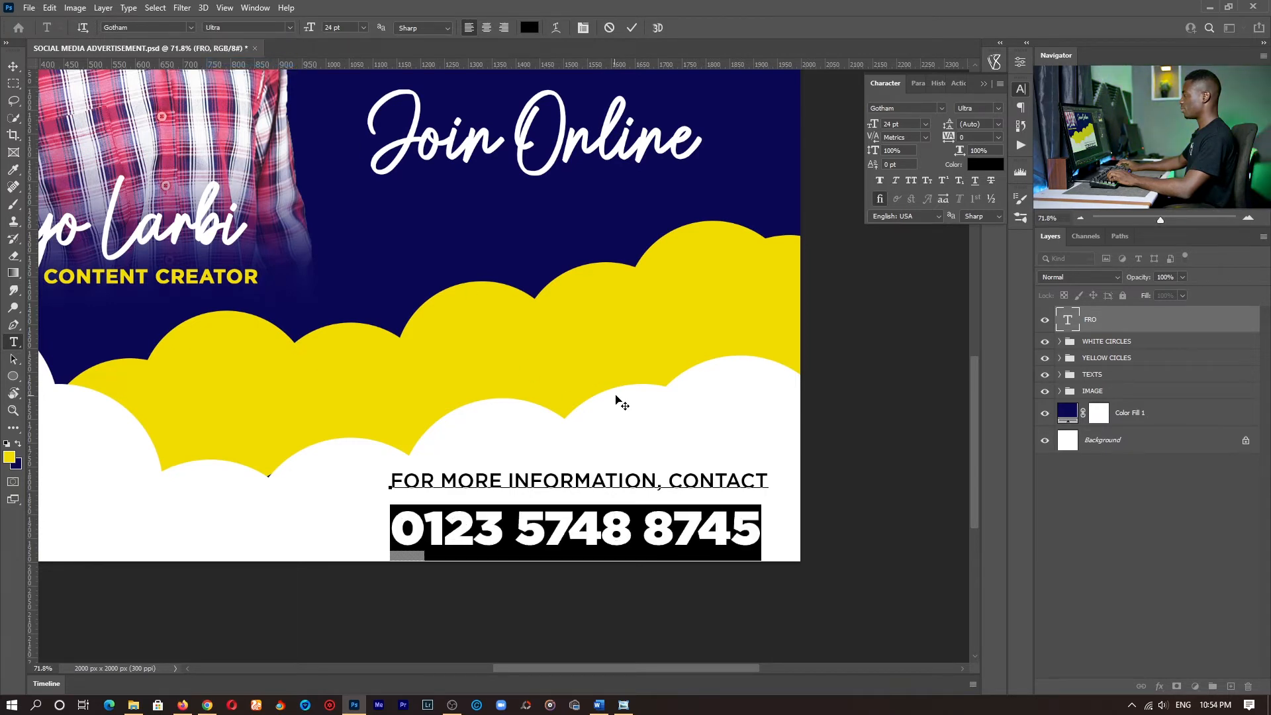
click(290, 27)
click(276, 70)
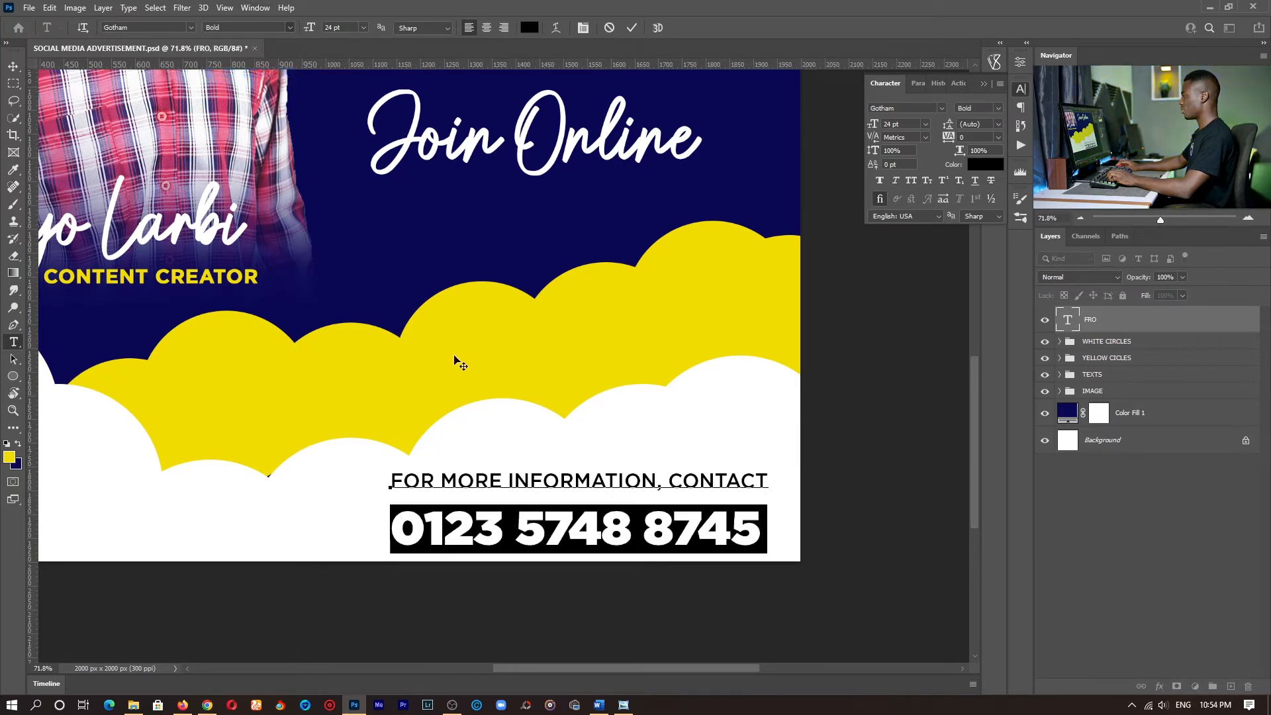
click(572, 481)
drag(639, 584, 649, 583)
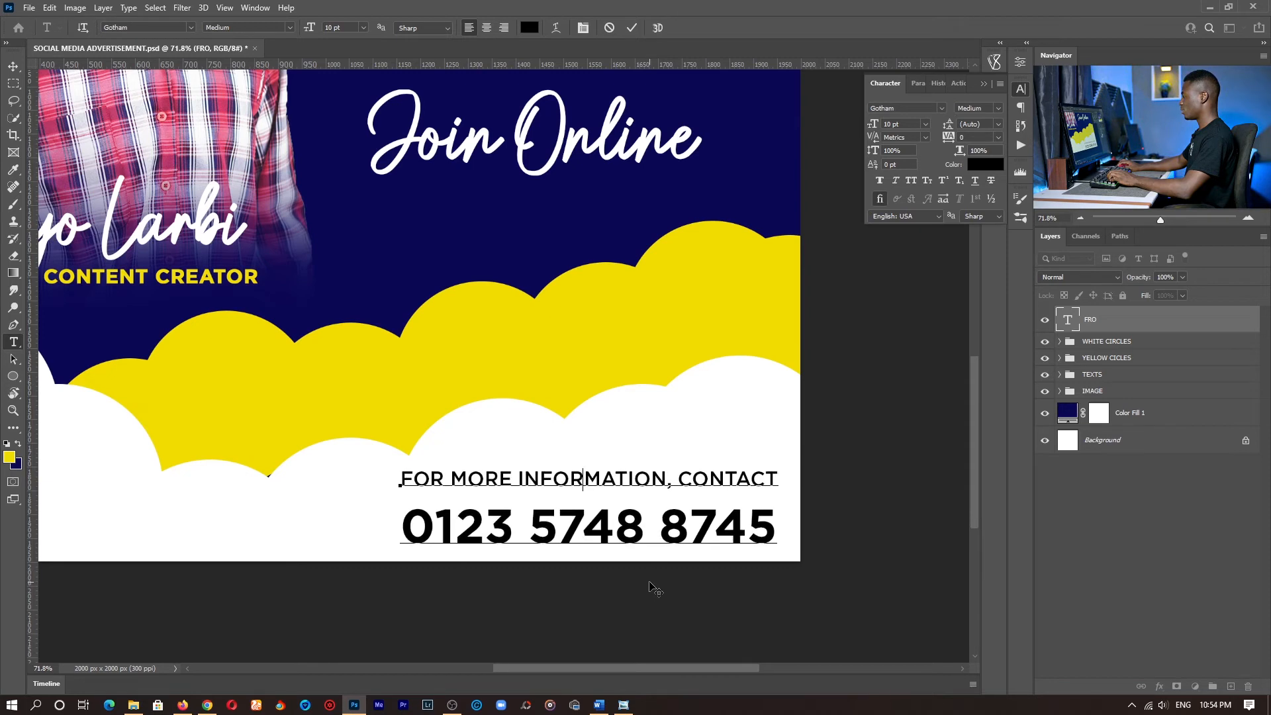
drag(771, 527, 289, 525)
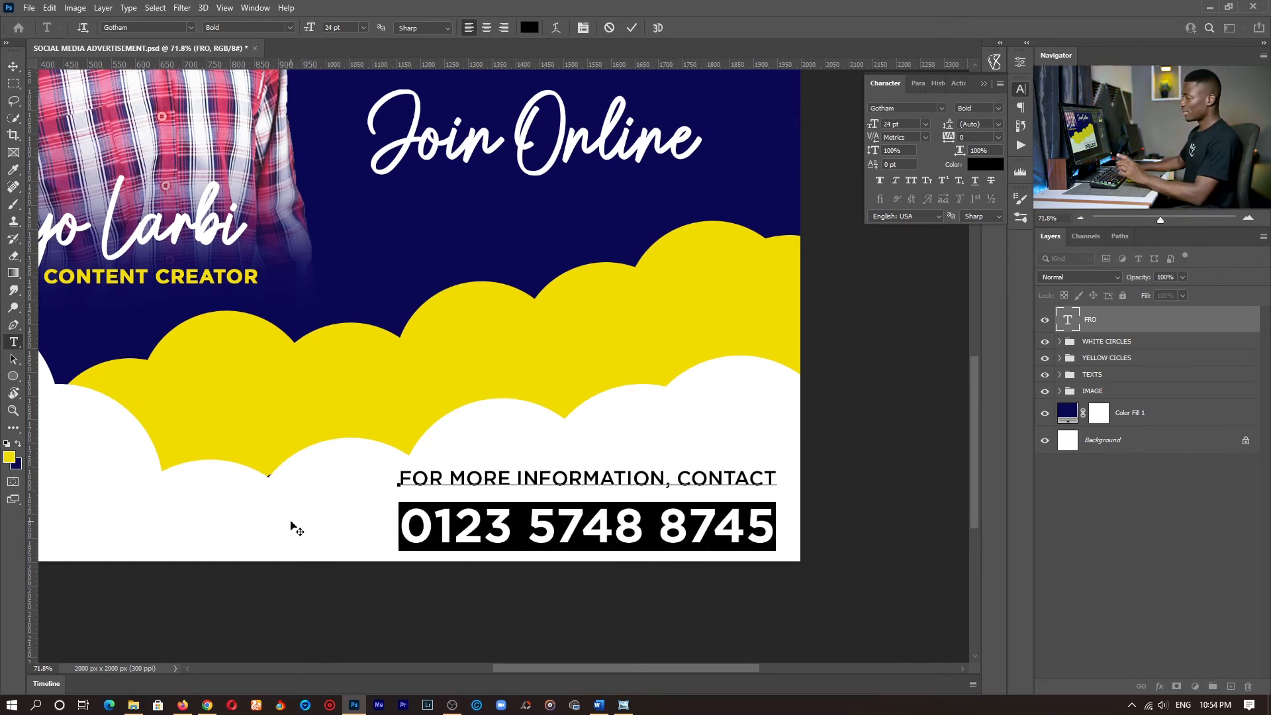
click(555, 526)
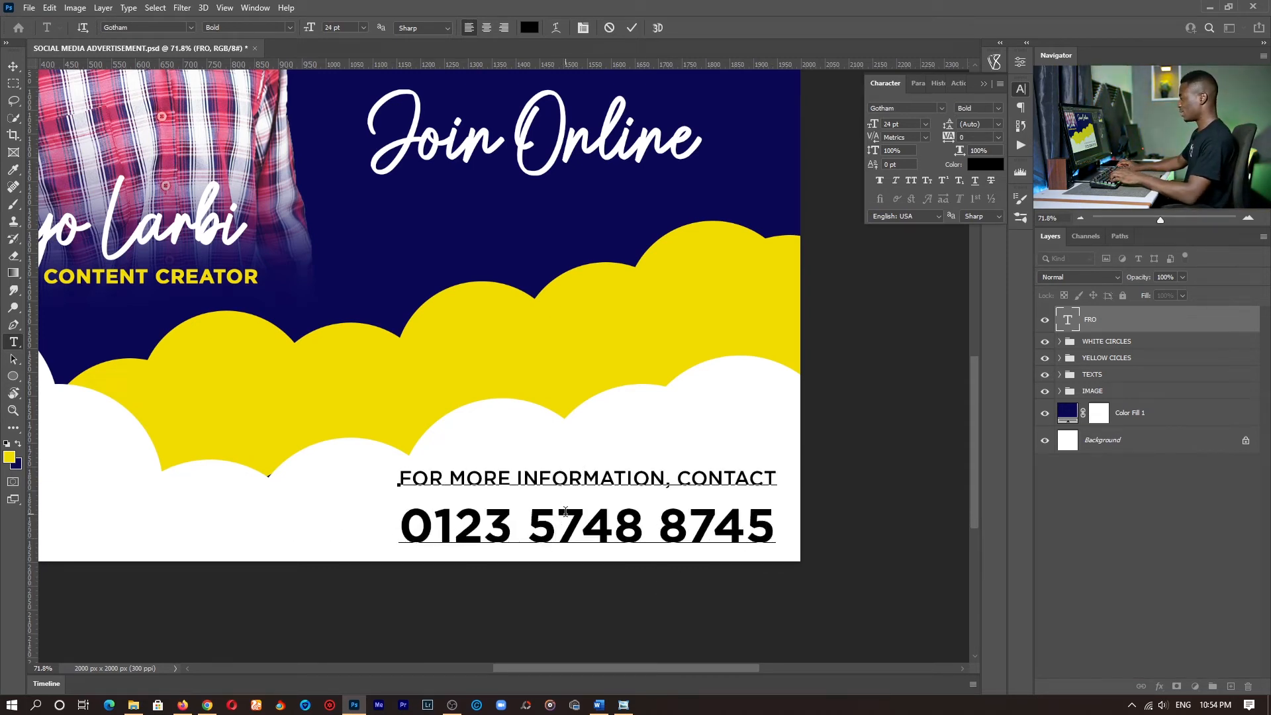
drag(763, 527, 361, 525)
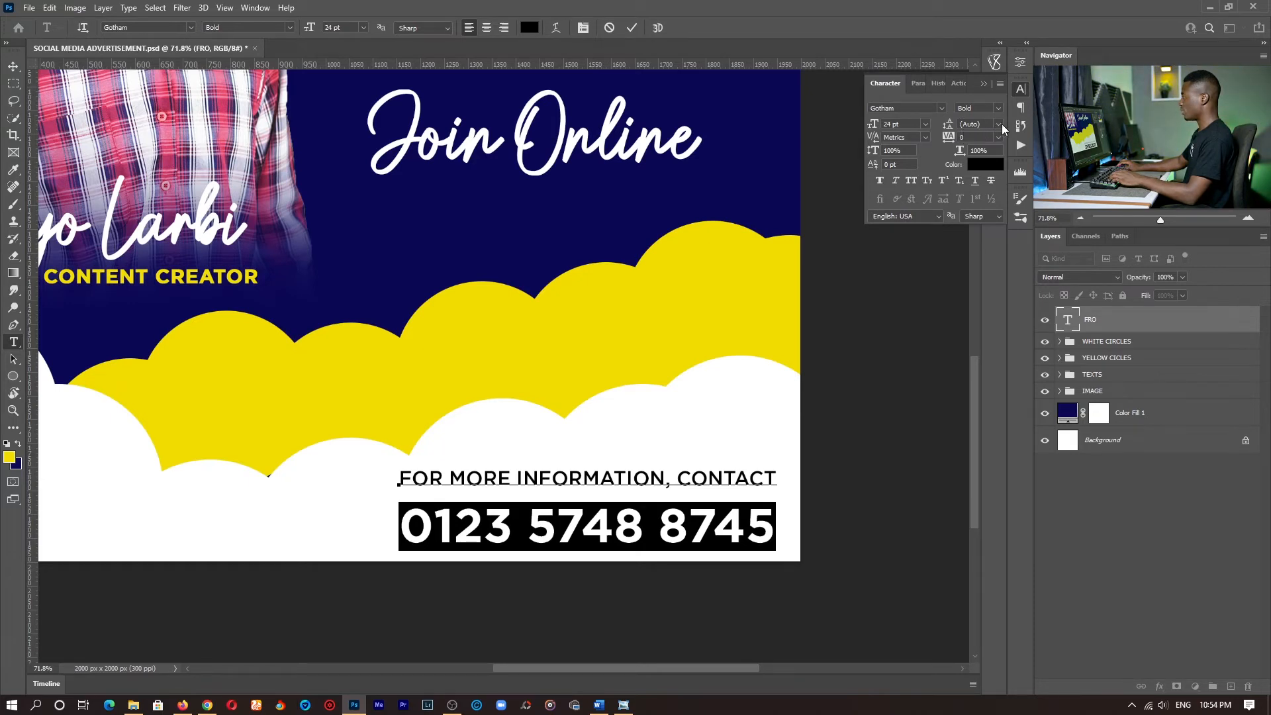
drag(569, 475, 777, 472)
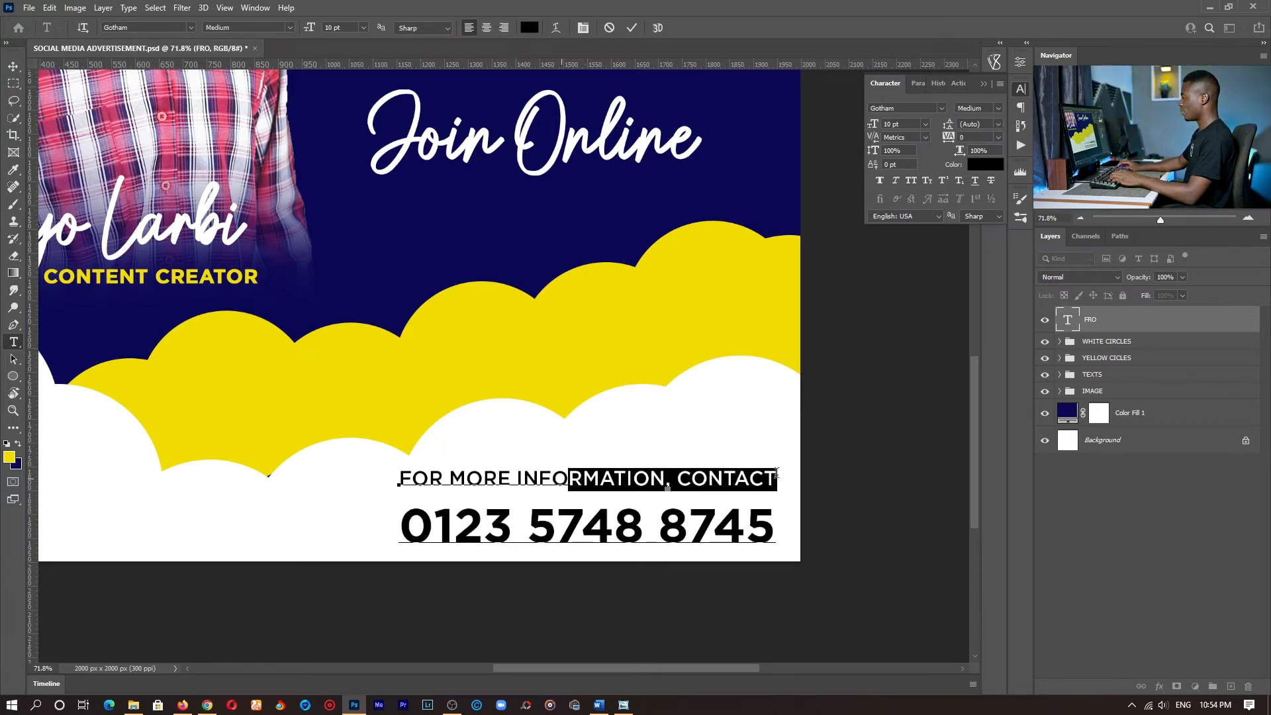
drag(482, 529, 689, 528)
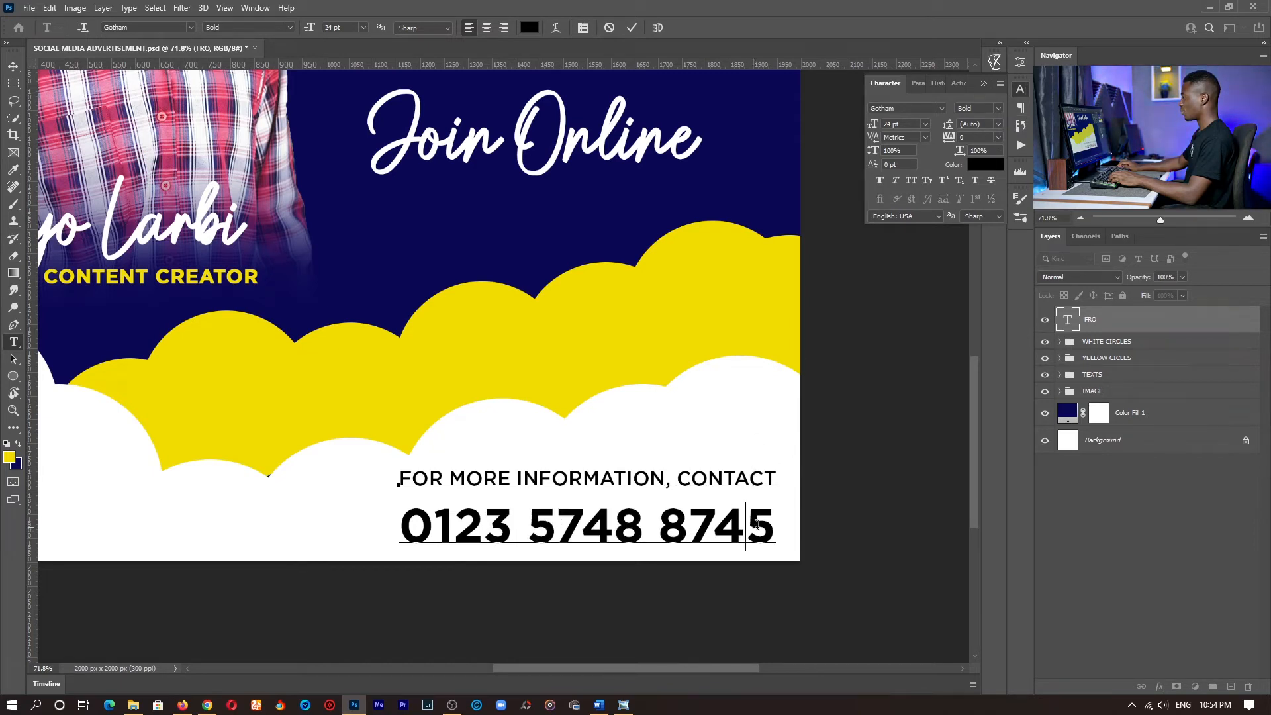
- Tighten the gap above the phone number by setting that line's leading to 24 pt
triple_click(756, 524)
click(1000, 124)
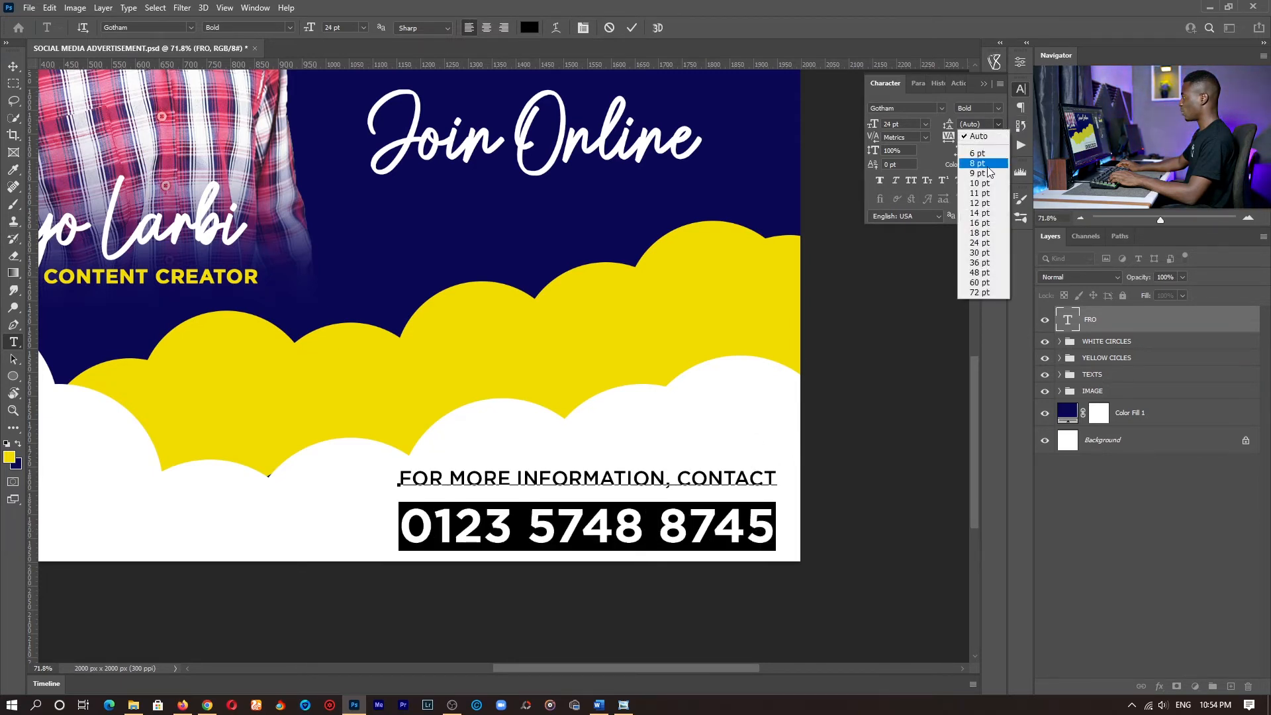
click(986, 200)
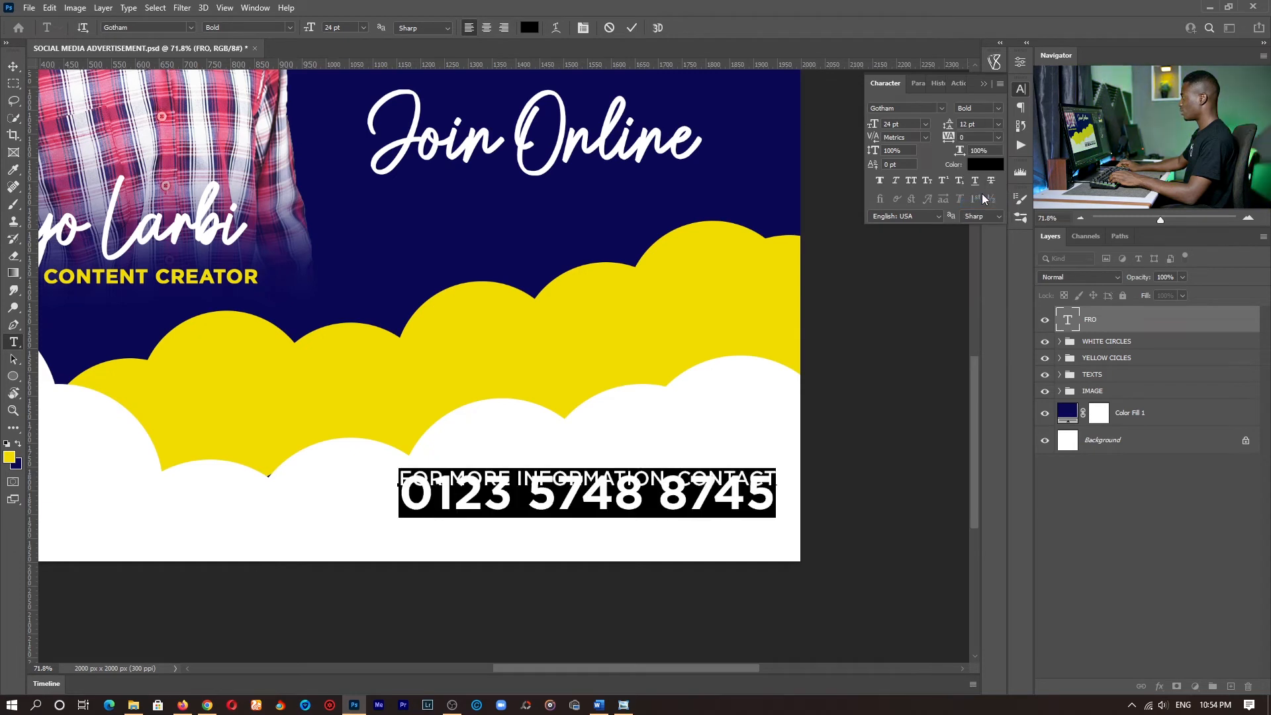
drag(954, 126, 959, 126)
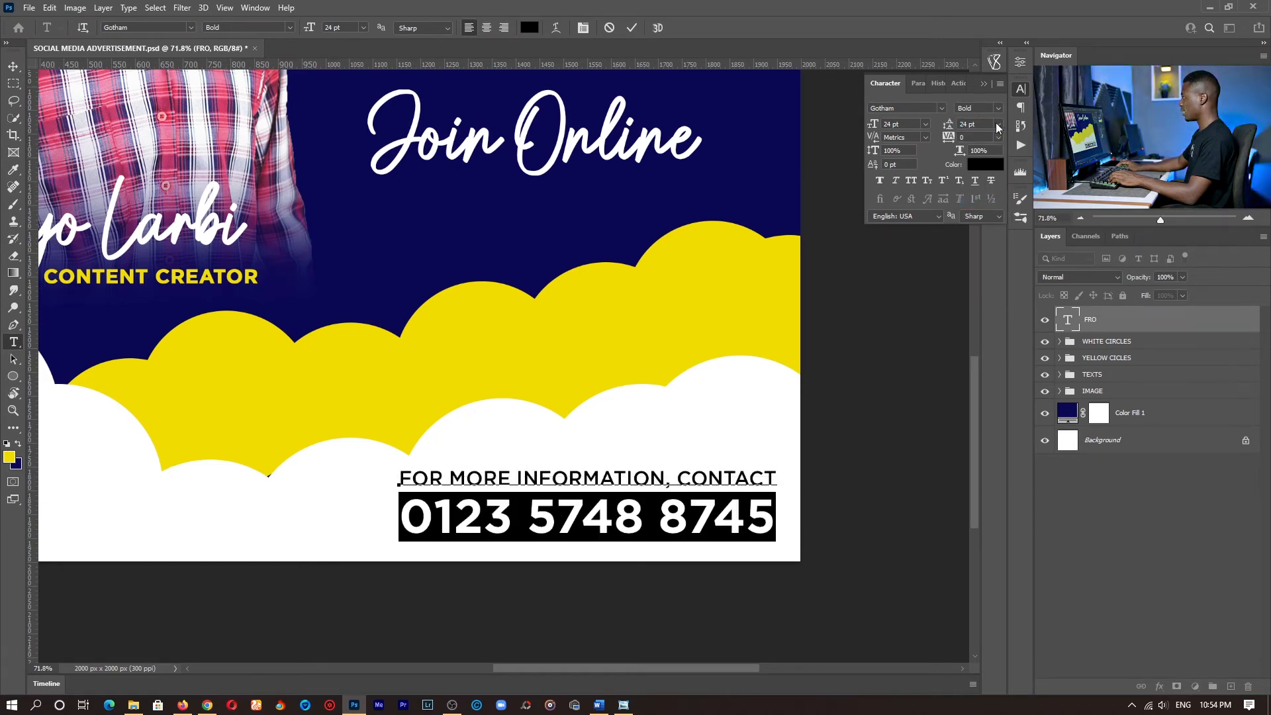
click(998, 124)
click(979, 243)
- Nudge the contact text block slightly down on the white clouds, commit the text and show the whole design
click(598, 478)
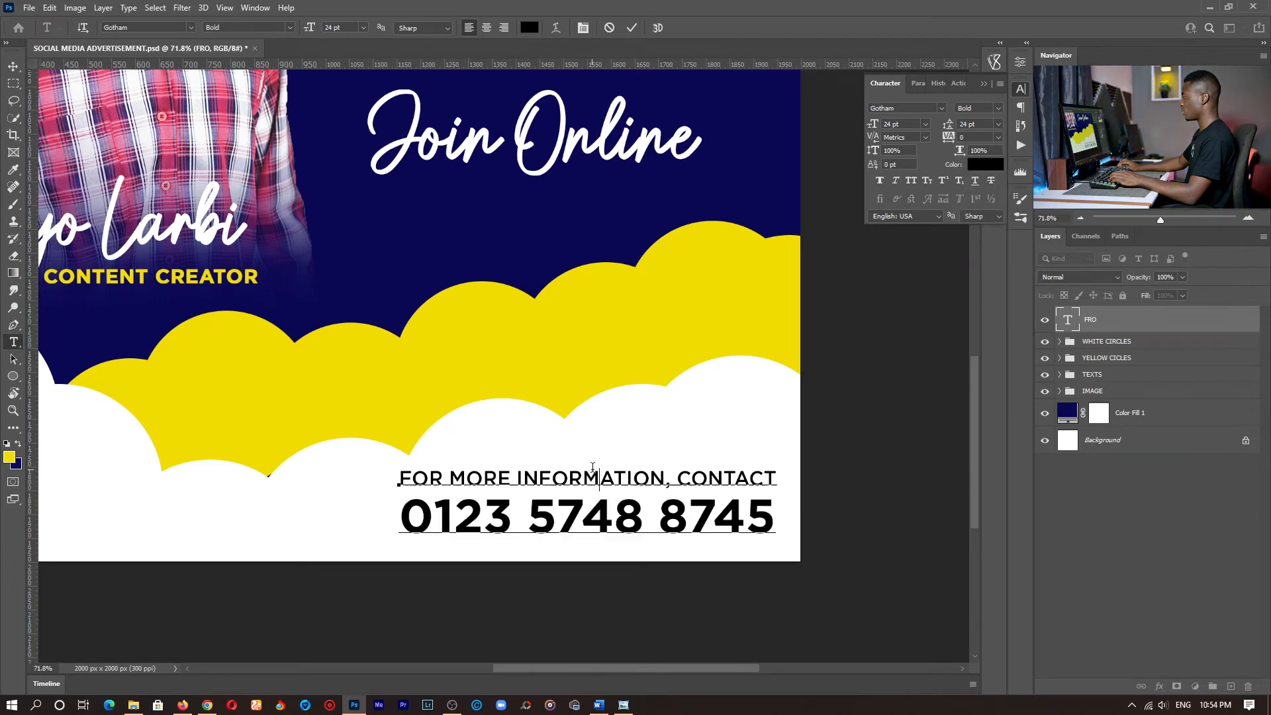
click(631, 28)
key(z)
click(397, 28)
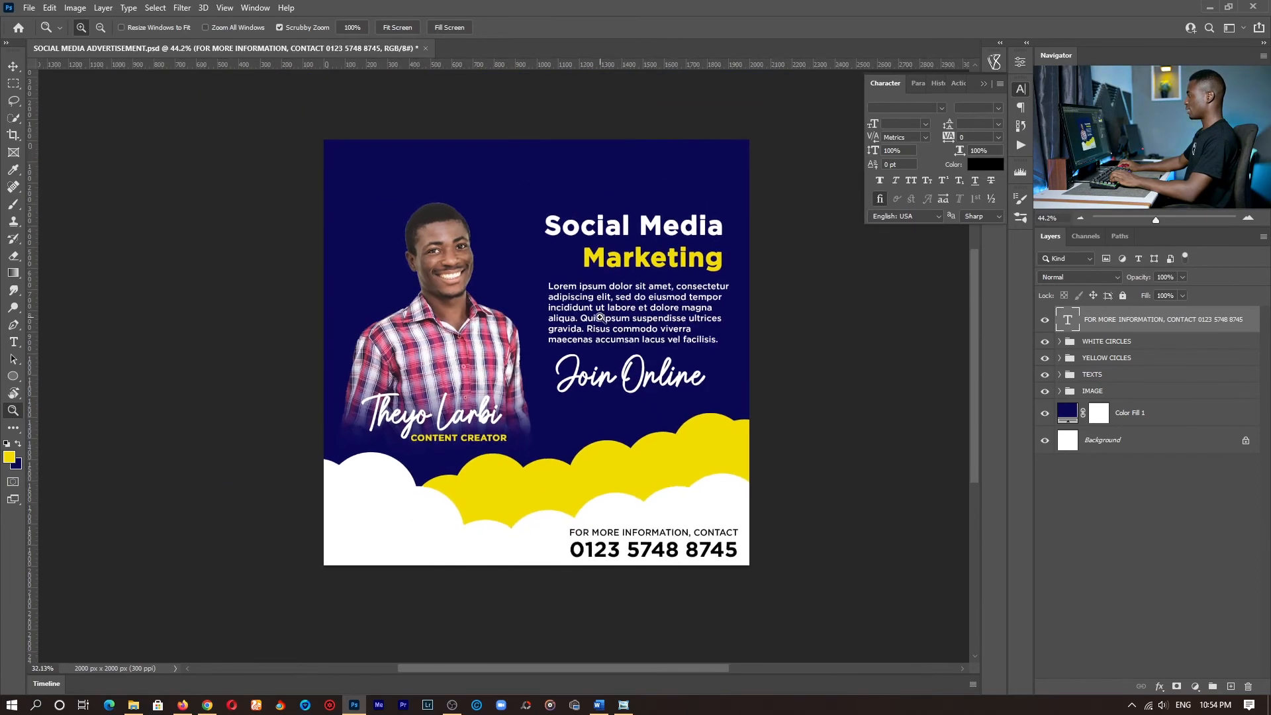
- Darken the background's Color Fill 1 layer to the deep navy 060334
drag(668, 303, 635, 333)
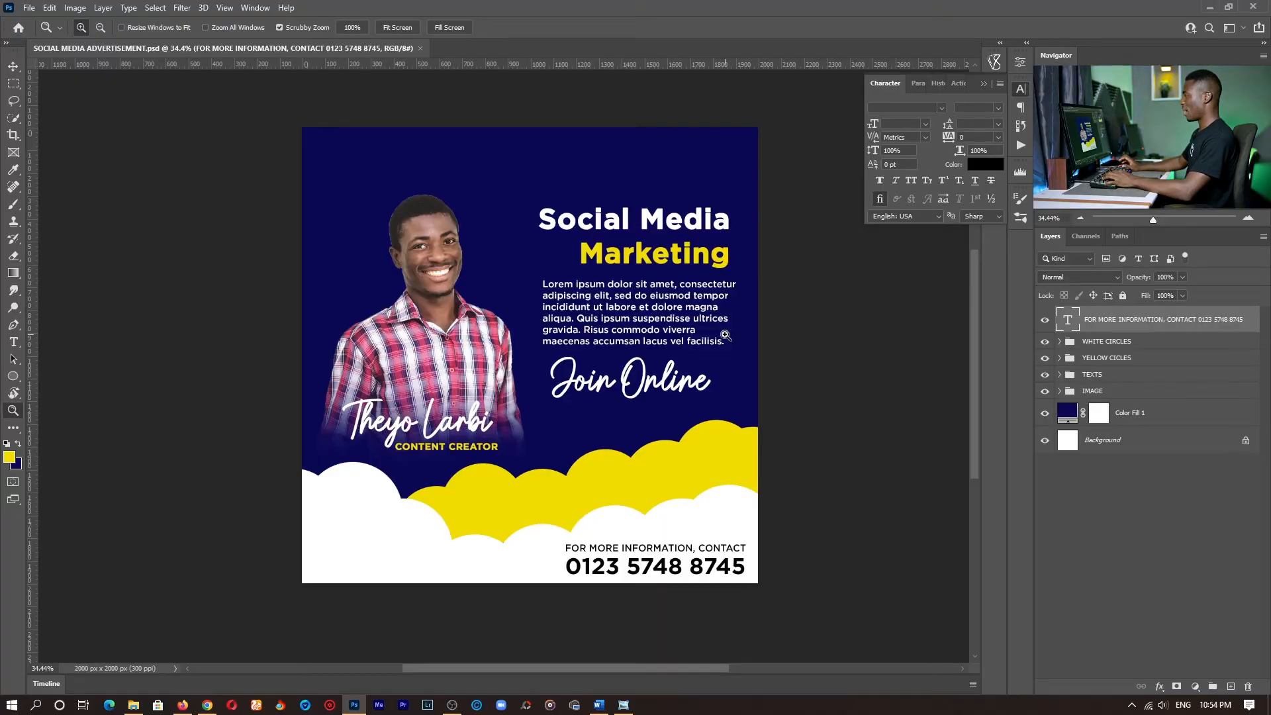
click(1065, 416)
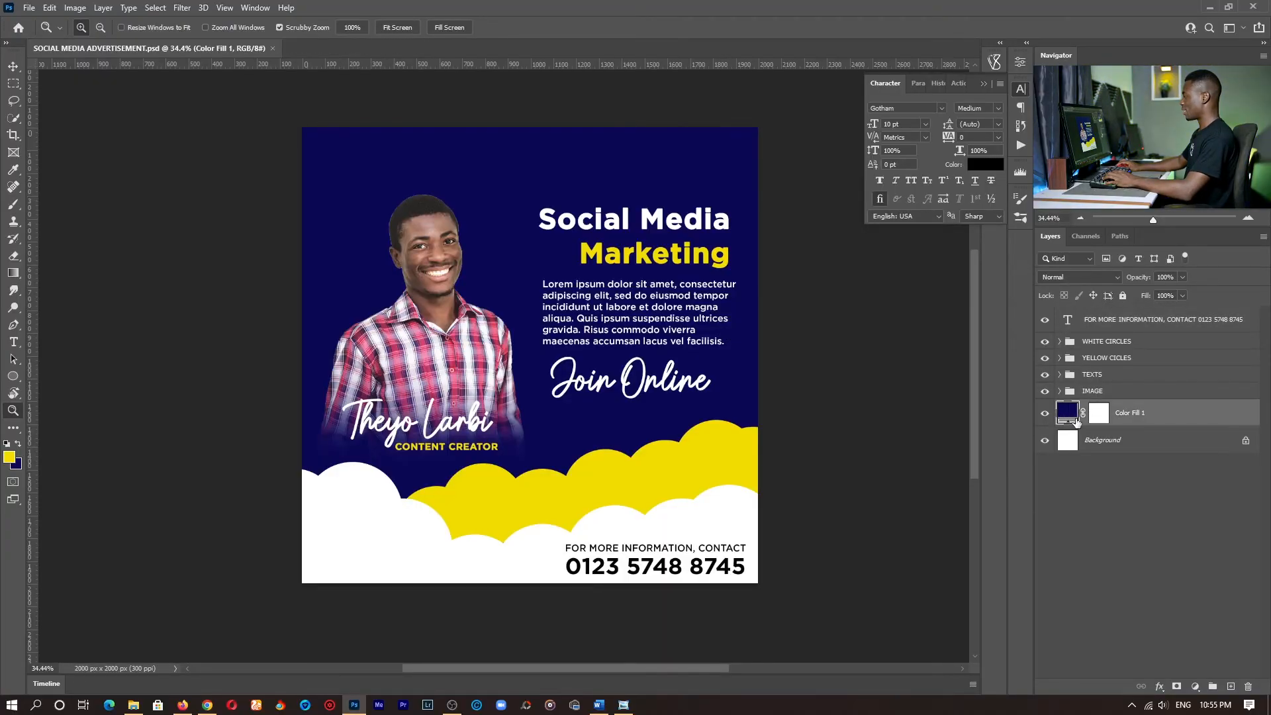
double_click(1069, 414)
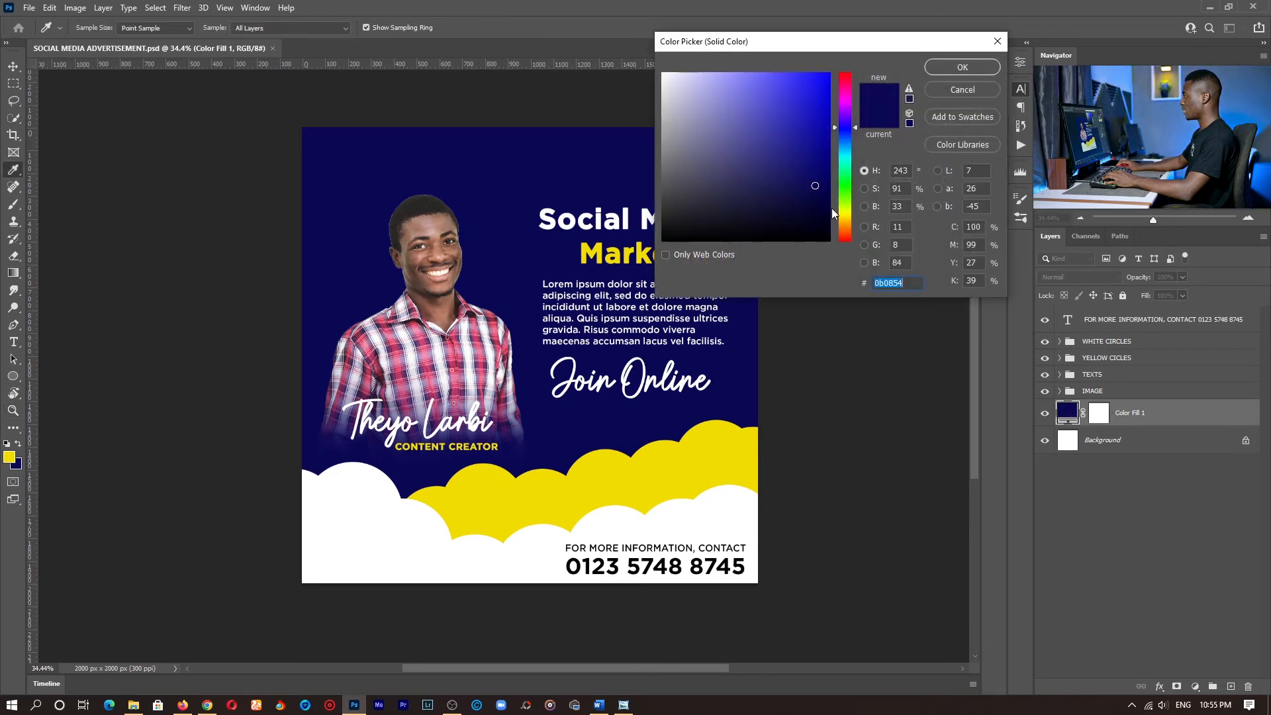
click(819, 212)
drag(819, 212, 818, 206)
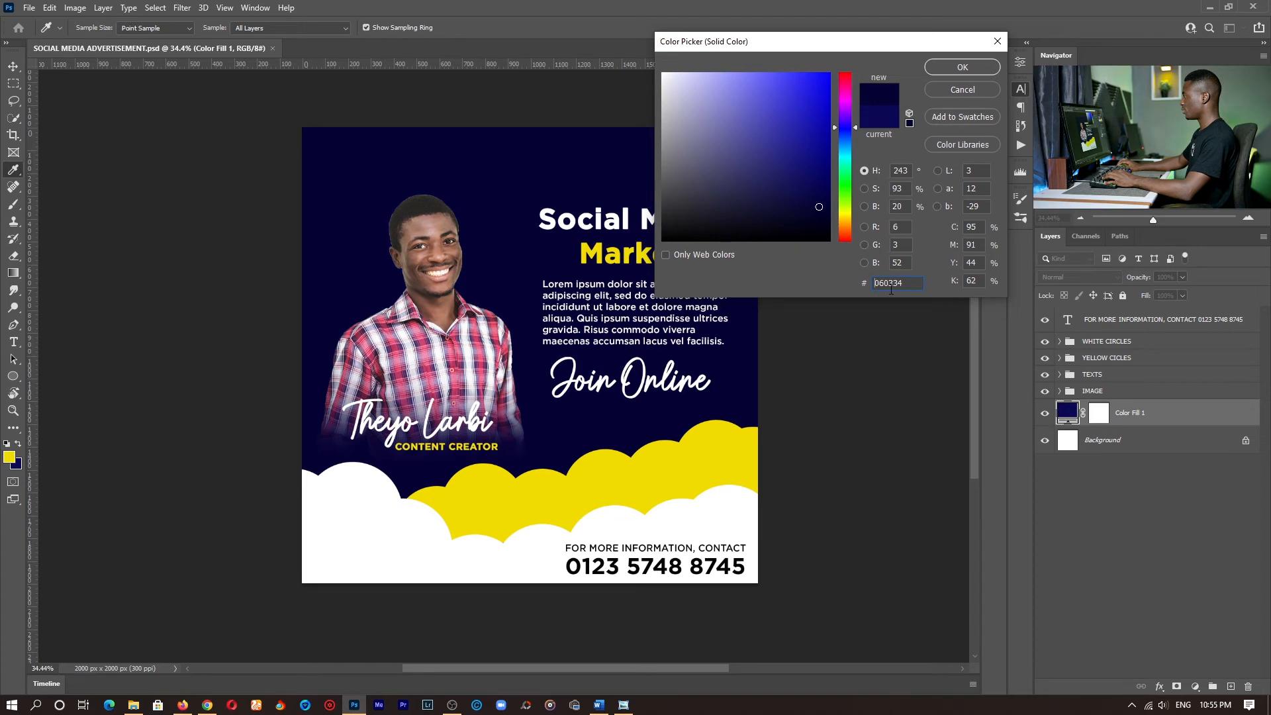
click(970, 69)
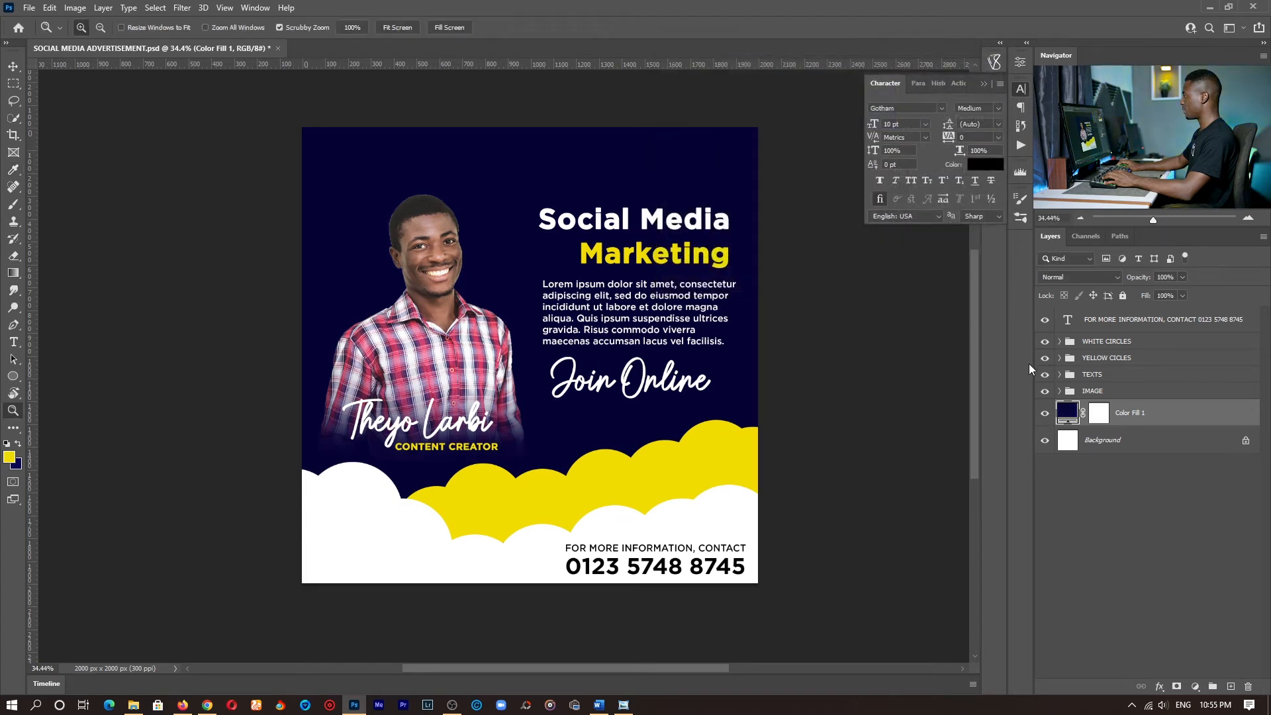
- Add a Color Overlay effect to the YELLOW CICLES group and sample the foreground yellow f0dc00 as its colour
key(v)
click(709, 468)
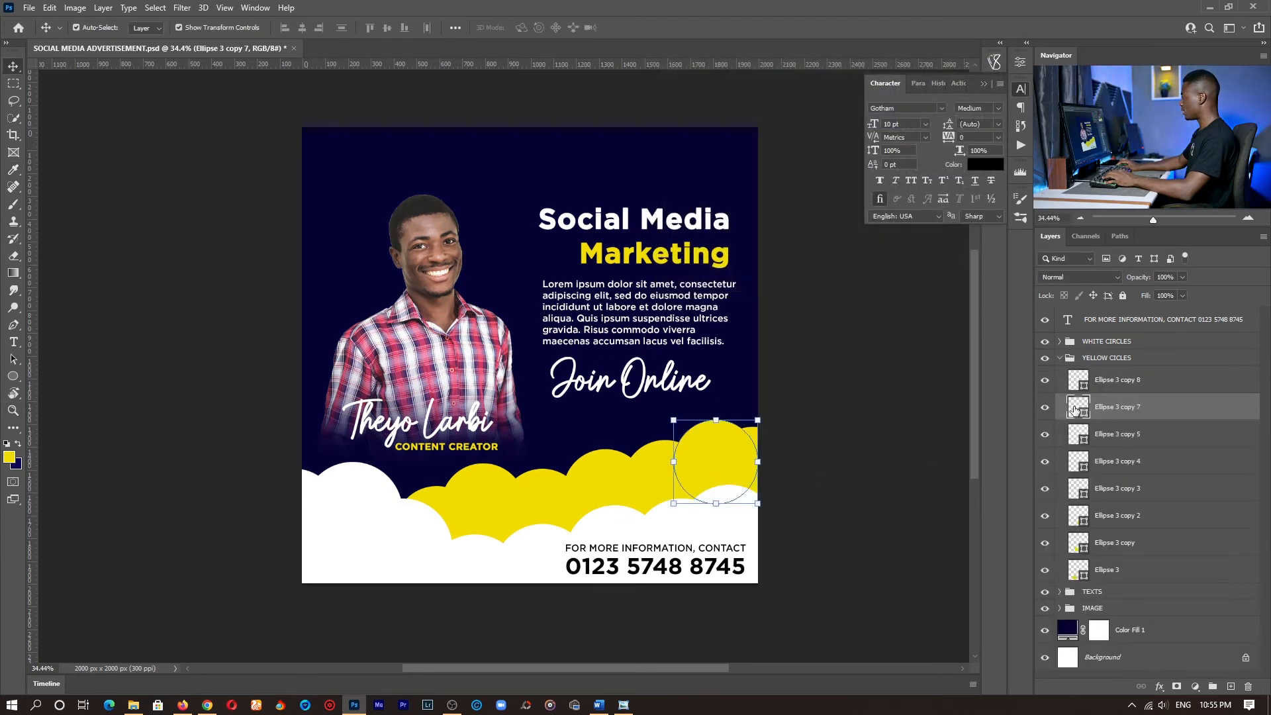
click(1059, 357)
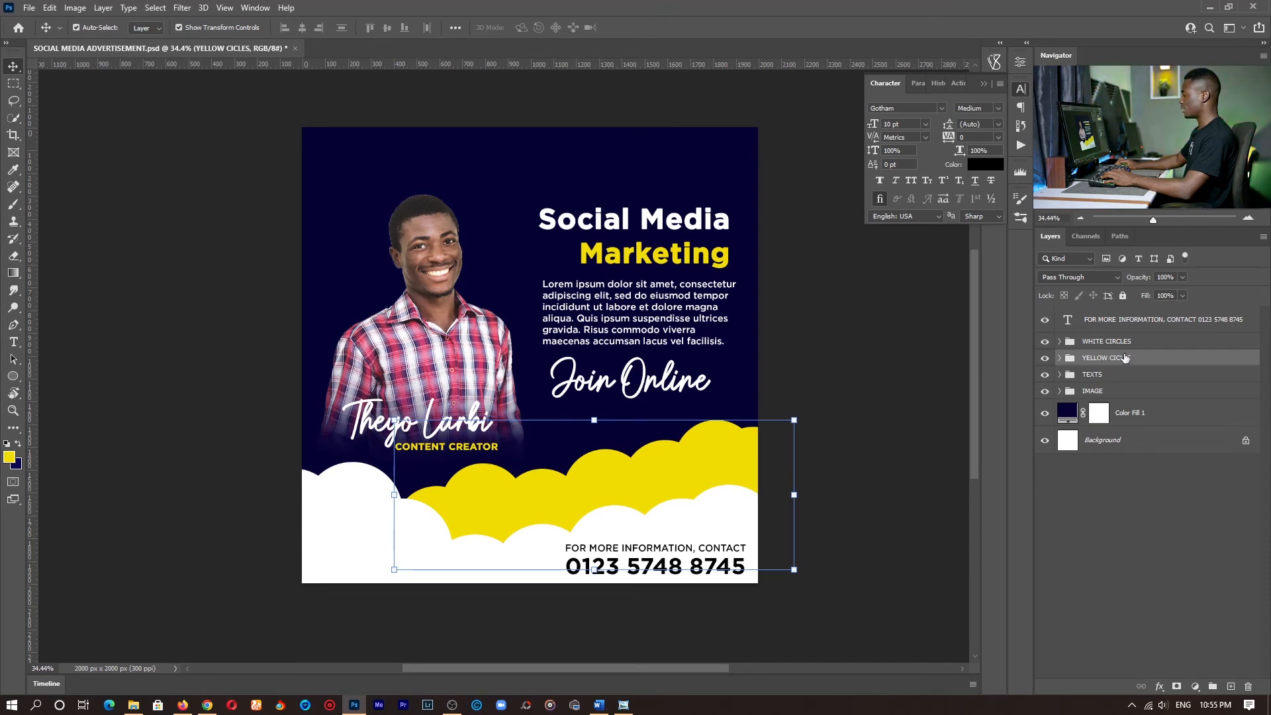
click(1160, 688)
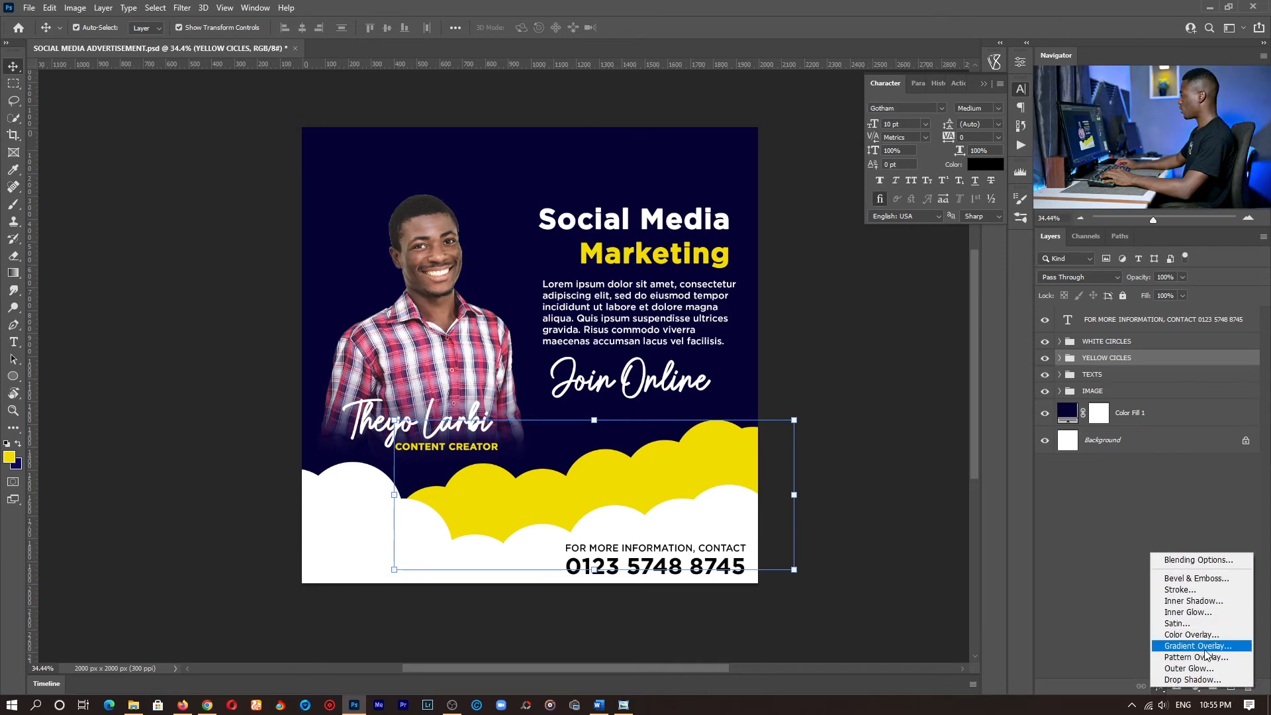
click(1190, 635)
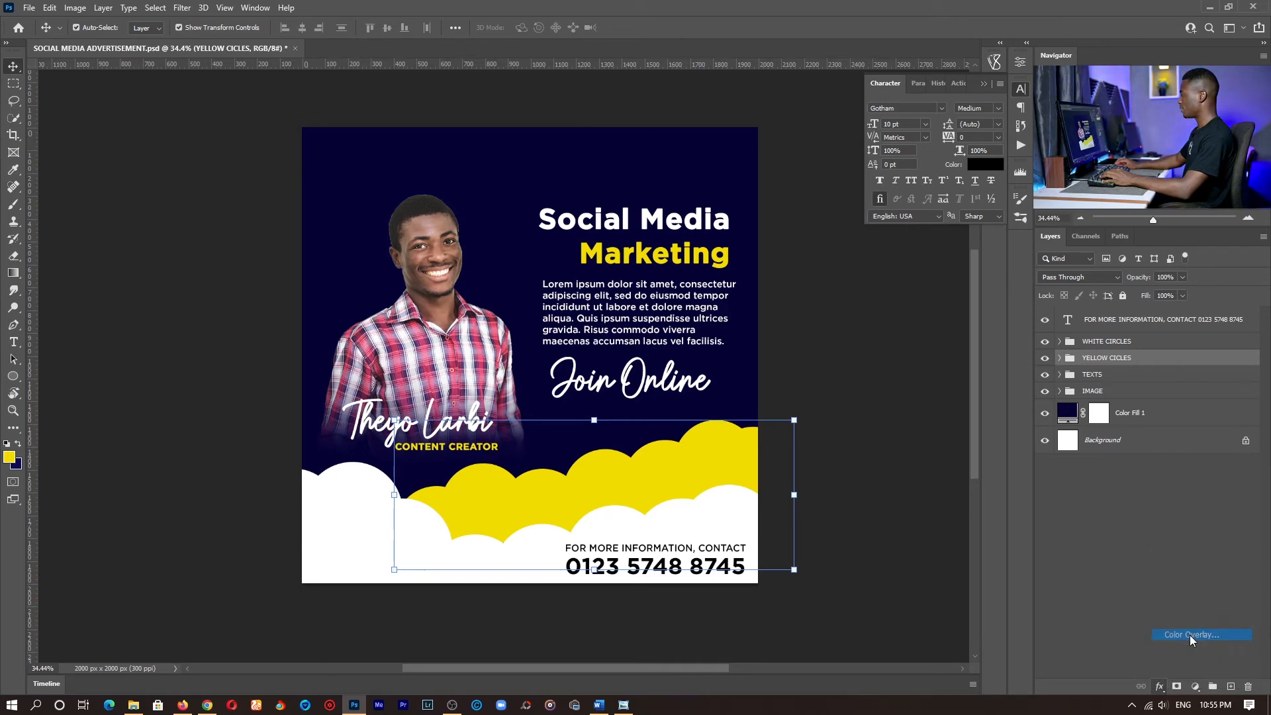
click(833, 72)
drag(780, 119, 800, 172)
click(8, 454)
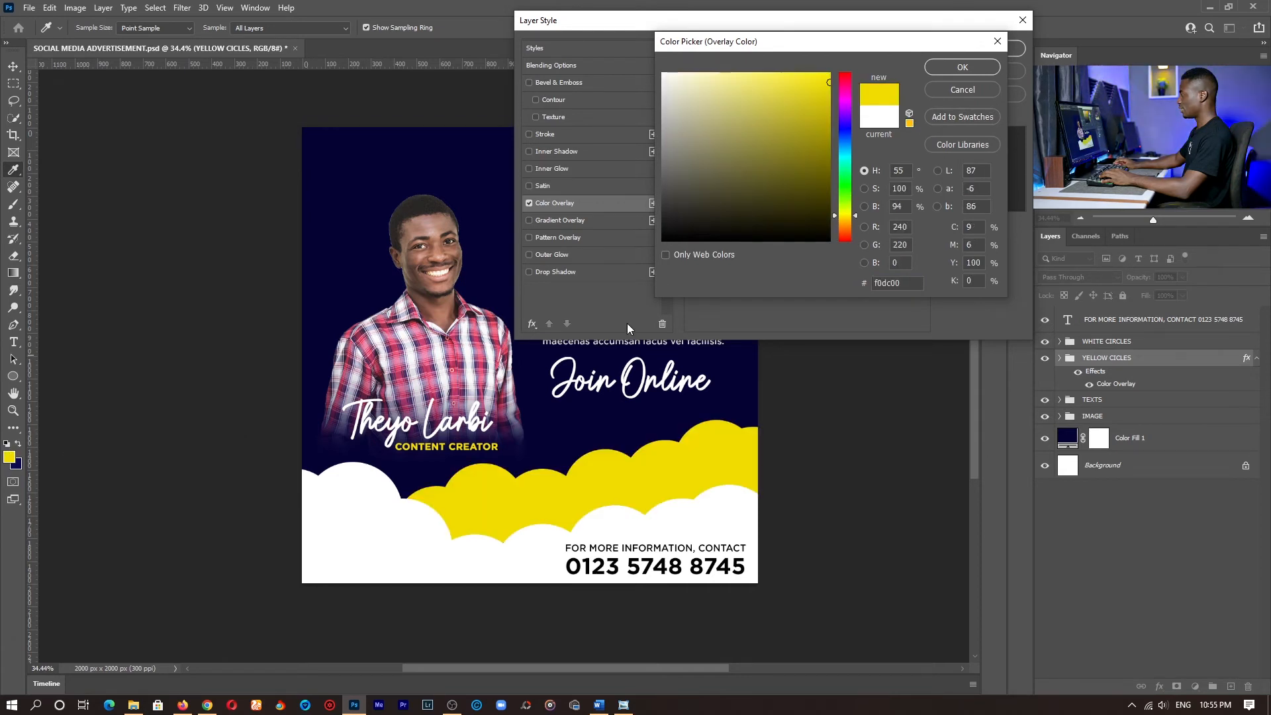
- Shift the overlay's hue to the orange-yellow f0af00, apply the layer style and save the document
click(845, 221)
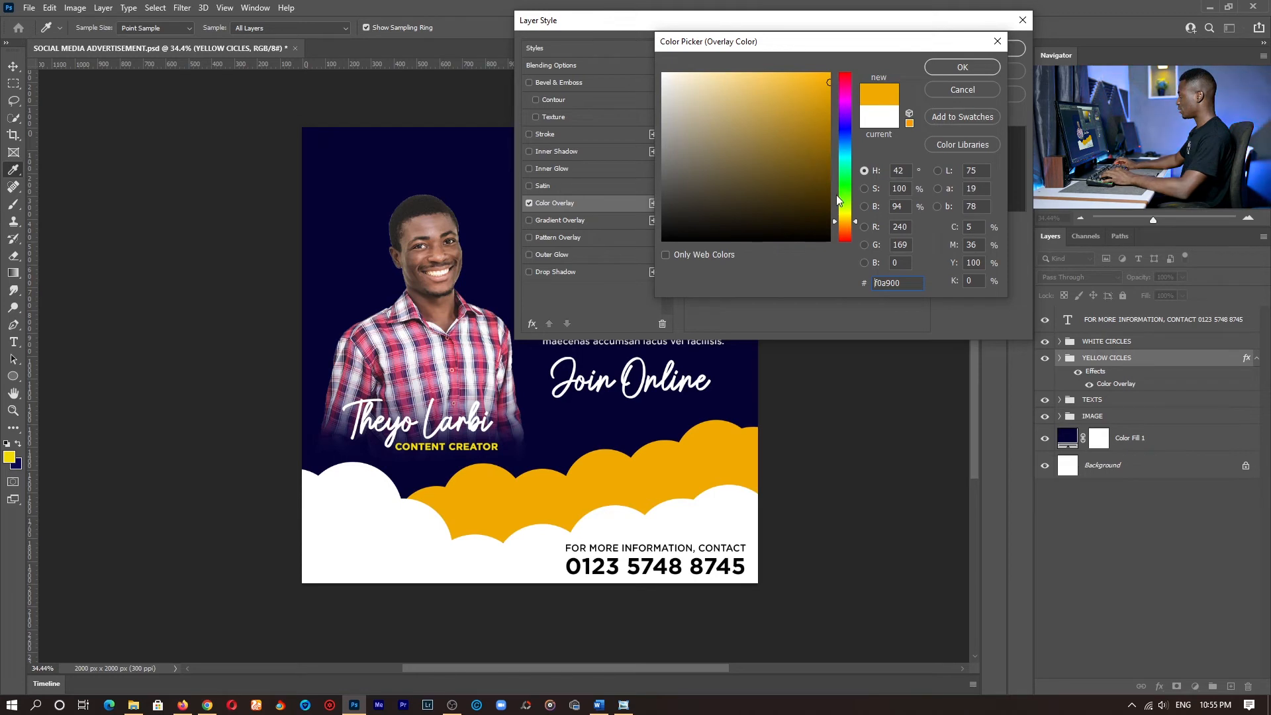
click(846, 221)
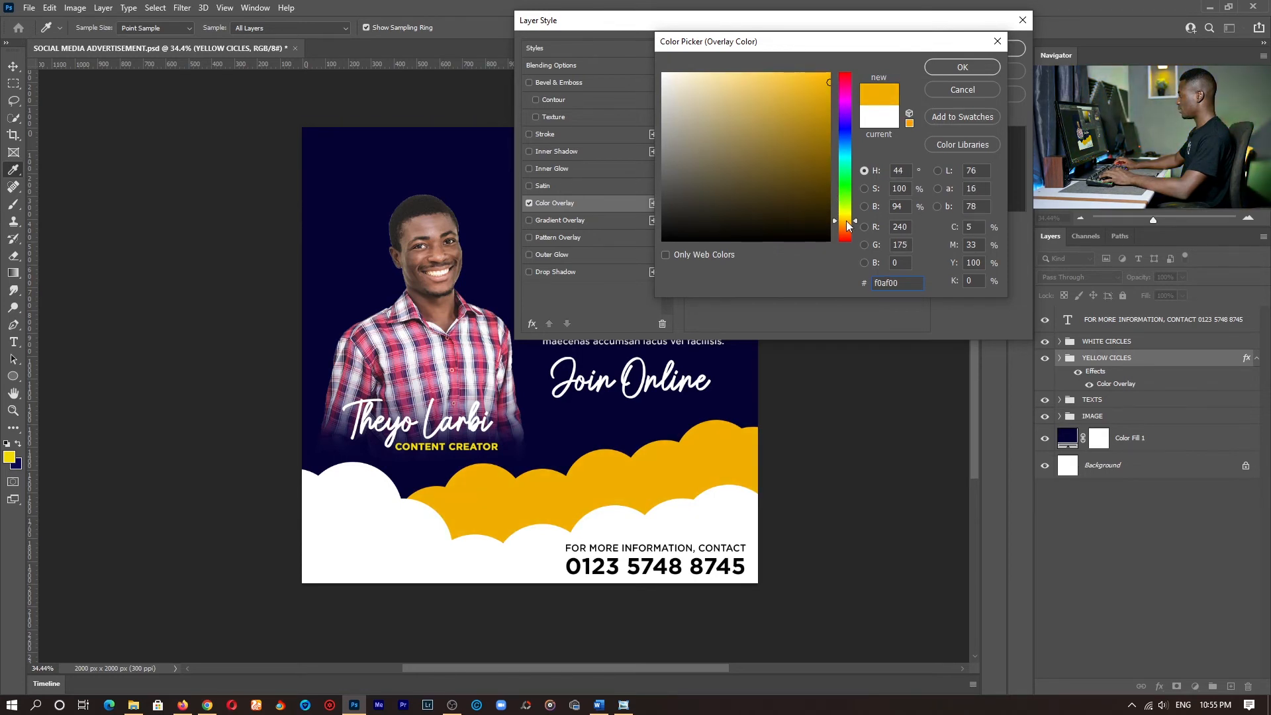
click(845, 220)
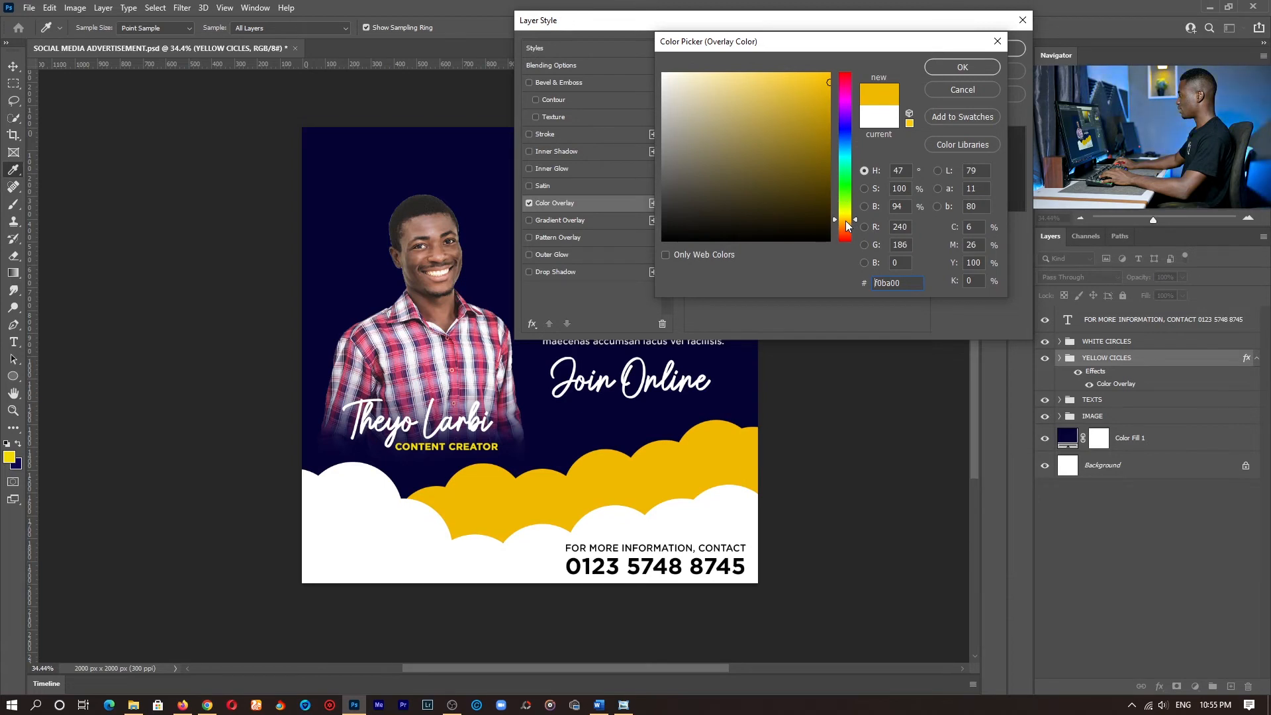
click(845, 221)
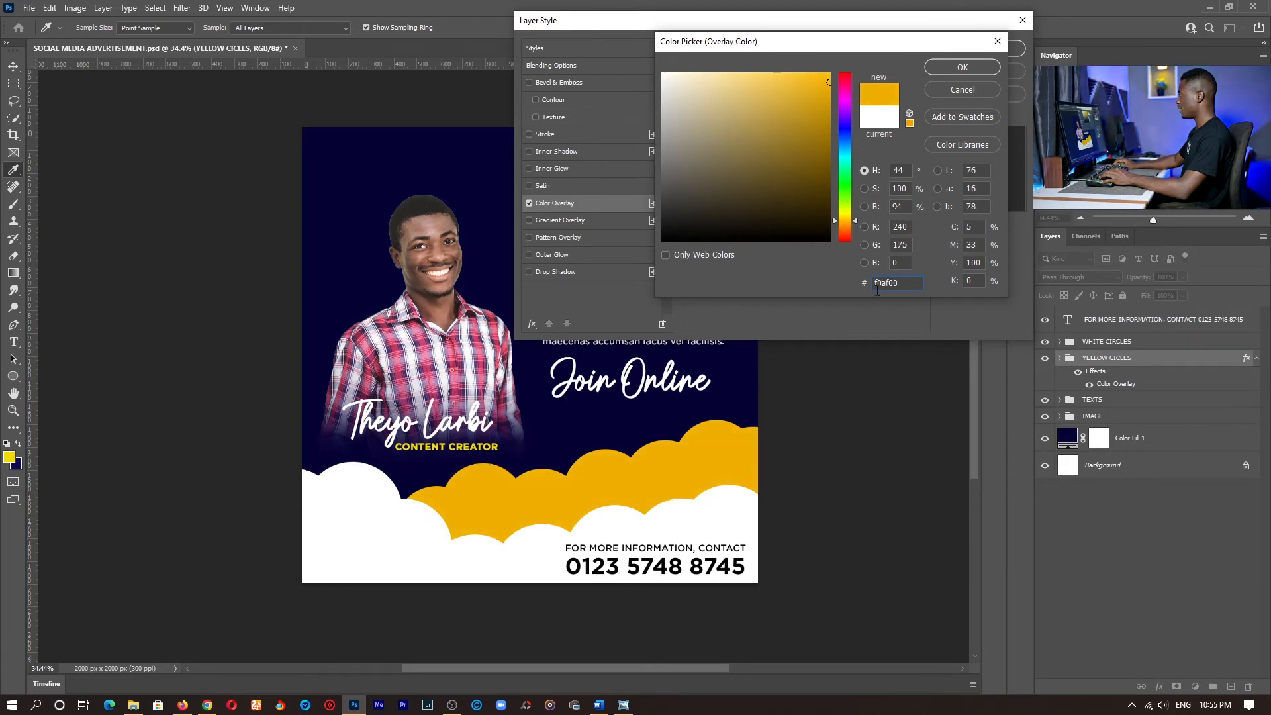
click(961, 68)
click(988, 46)
key(ctrl+s)
key(z)
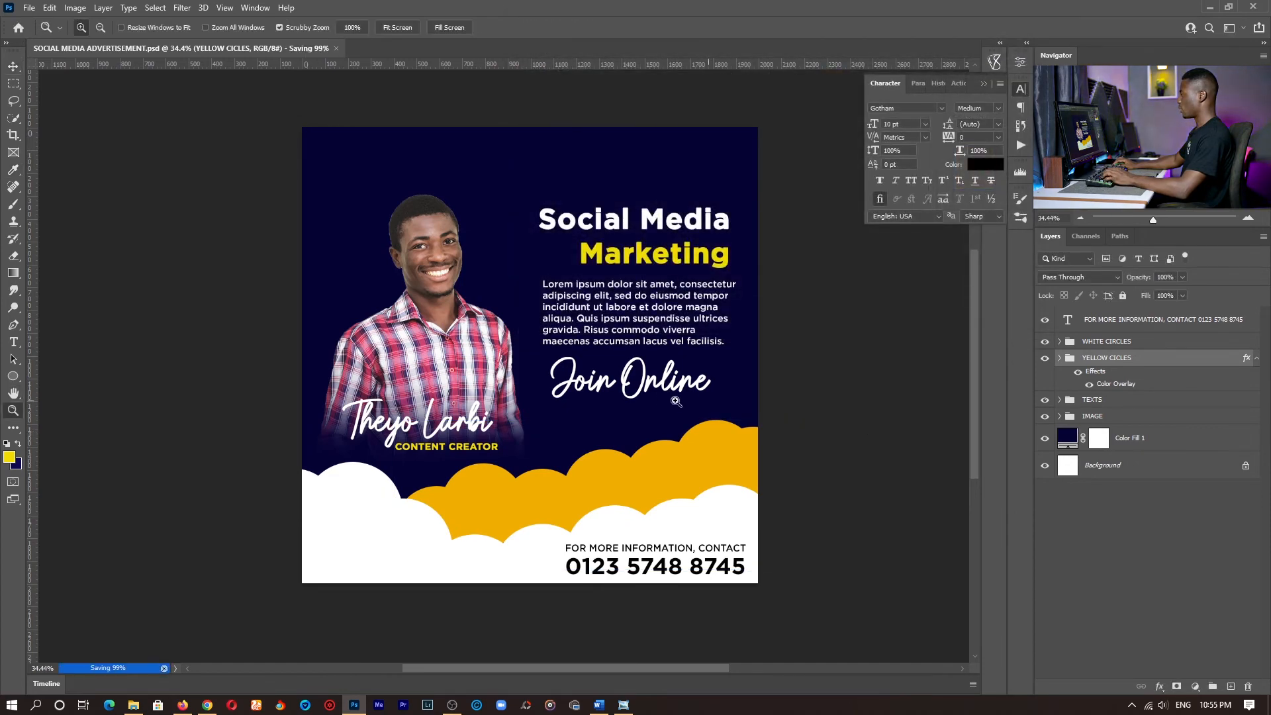
drag(652, 400, 657, 413)
key(t)
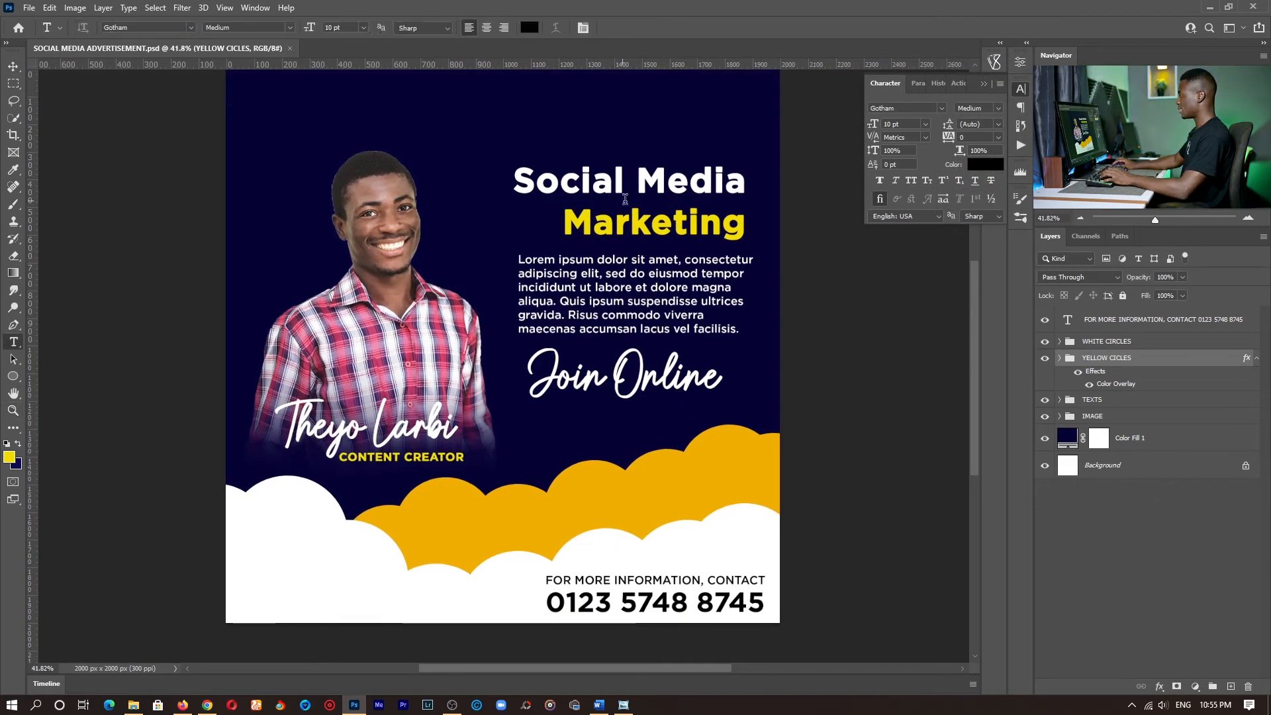
click(625, 198)
drag(564, 222, 746, 222)
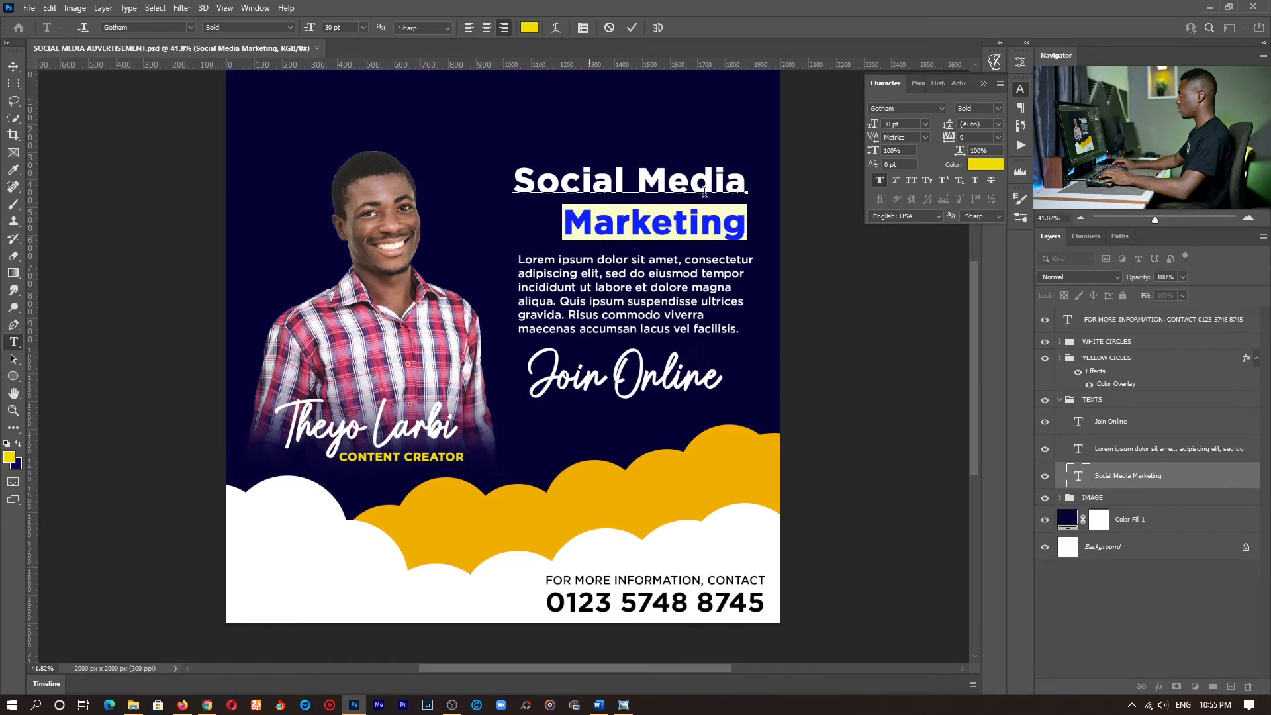
click(634, 29)
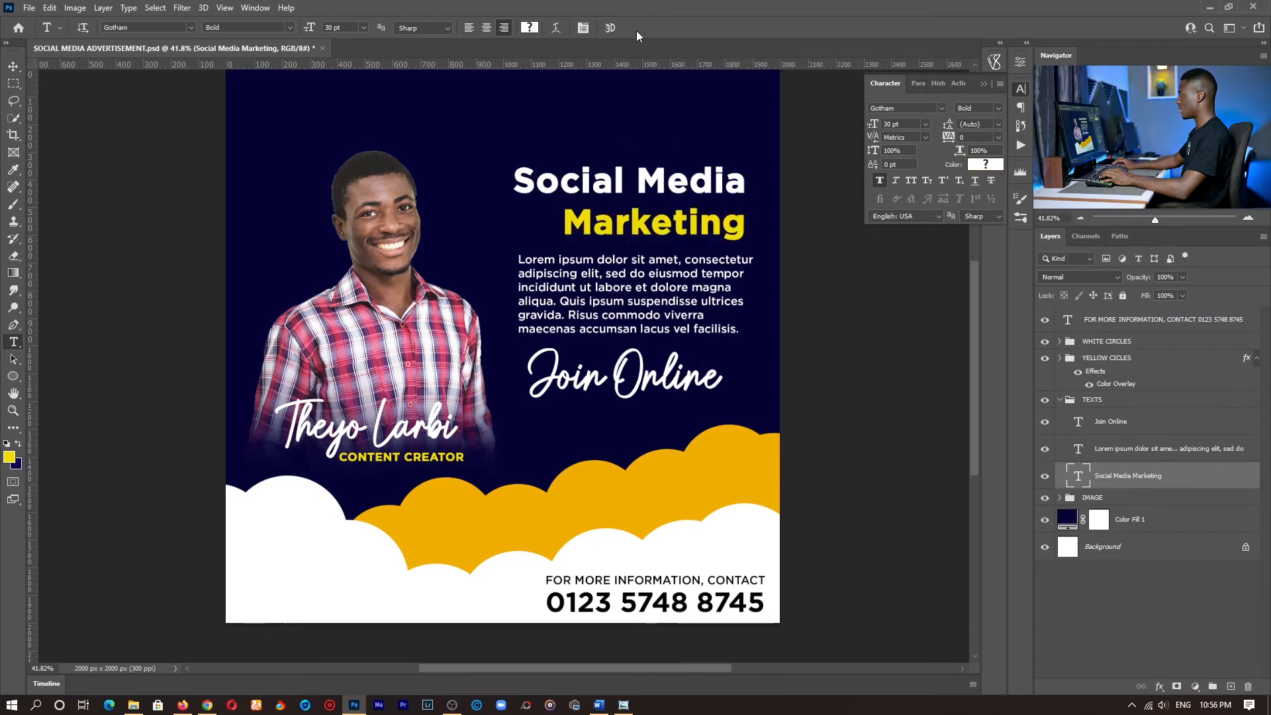
- Copy the cloud overlay's colour code f0af00 and apply it to the word Marketing in the heading
click(1244, 360)
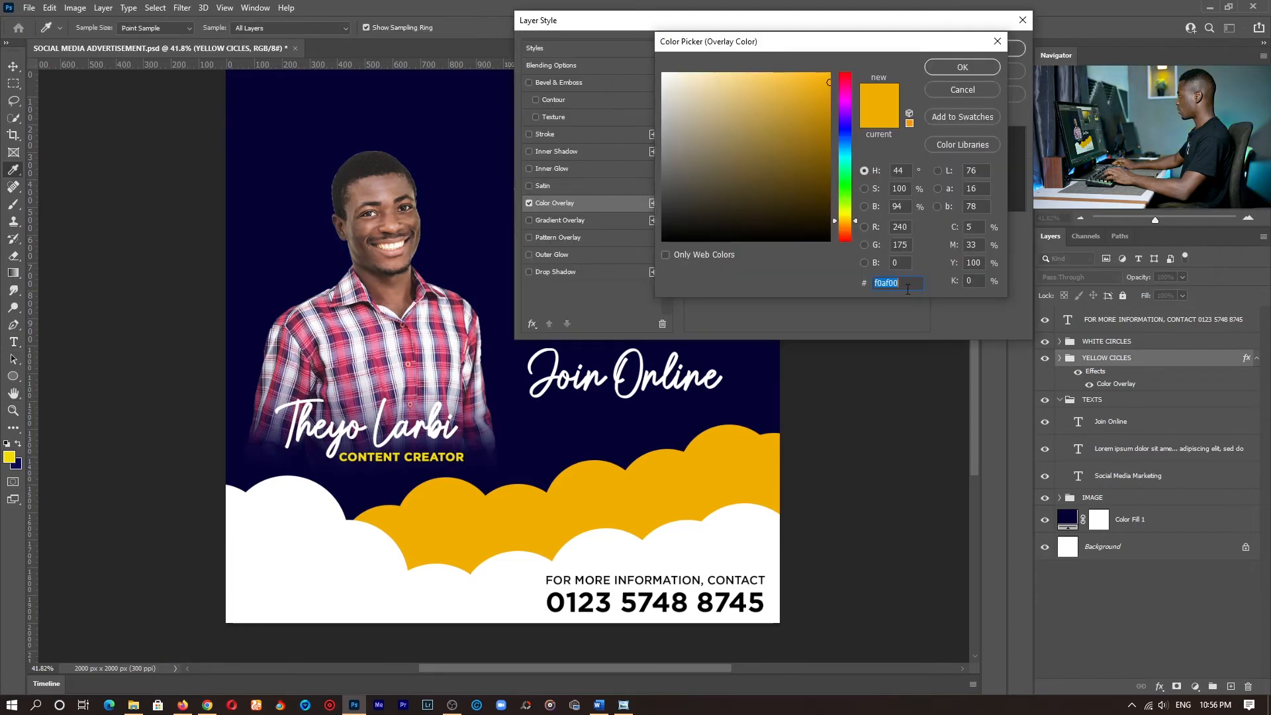
right_click(888, 284)
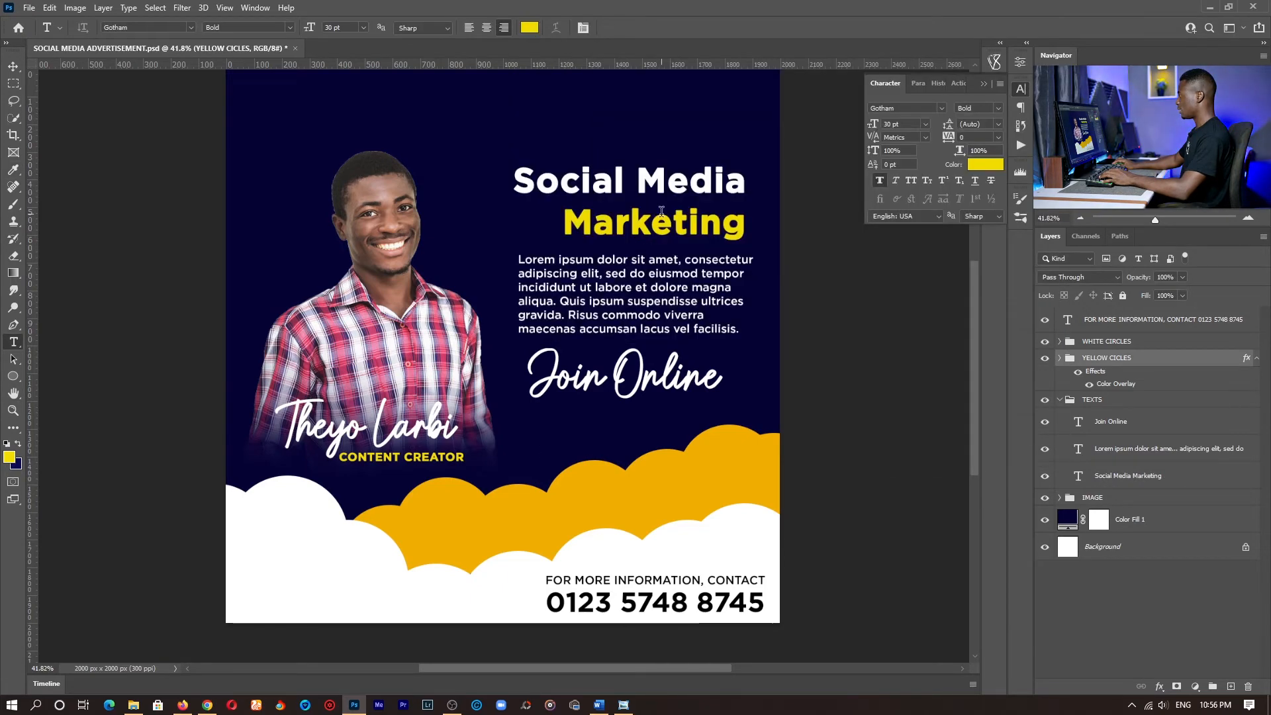
click(661, 211)
drag(556, 223, 769, 221)
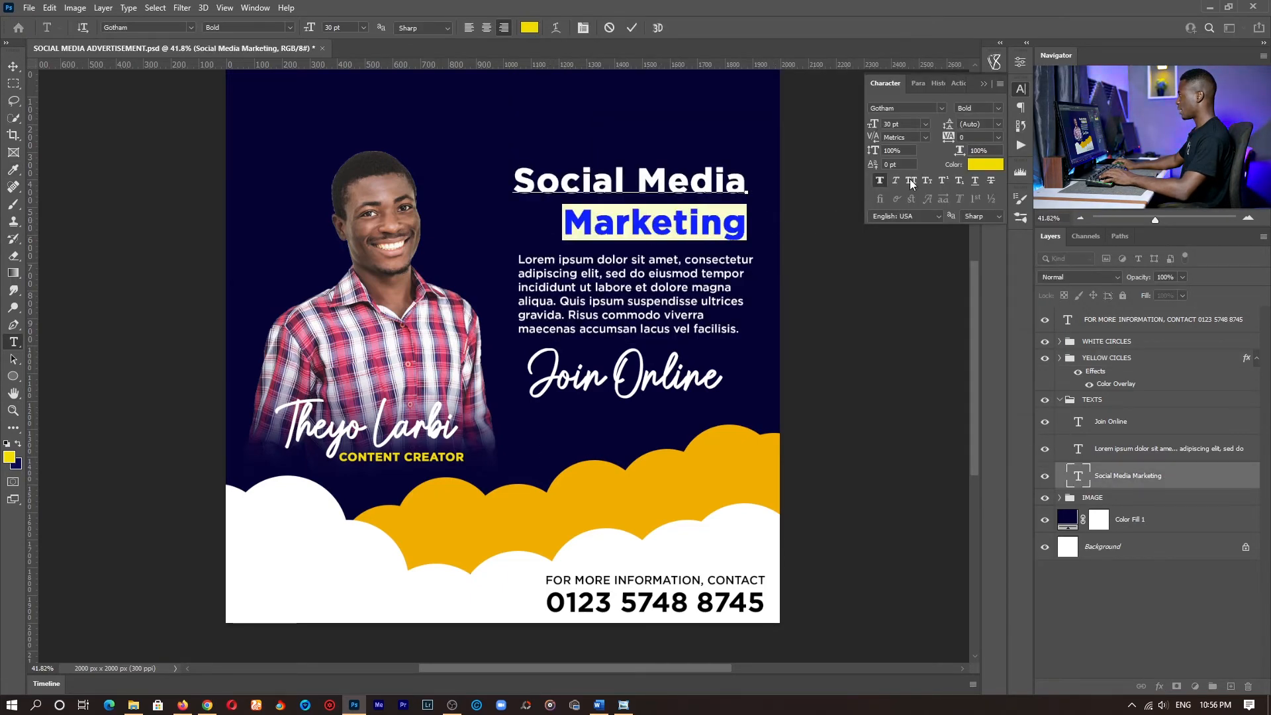
click(997, 170)
key(ctrl+v)
click(951, 69)
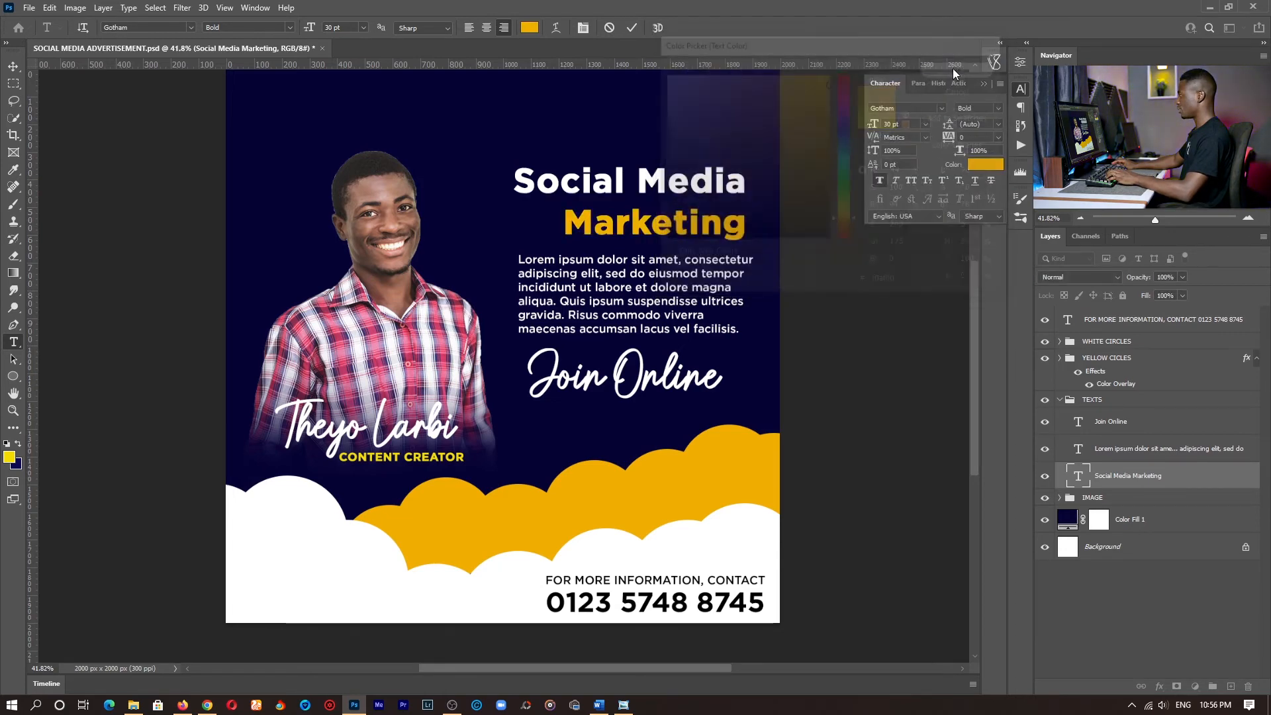
click(632, 27)
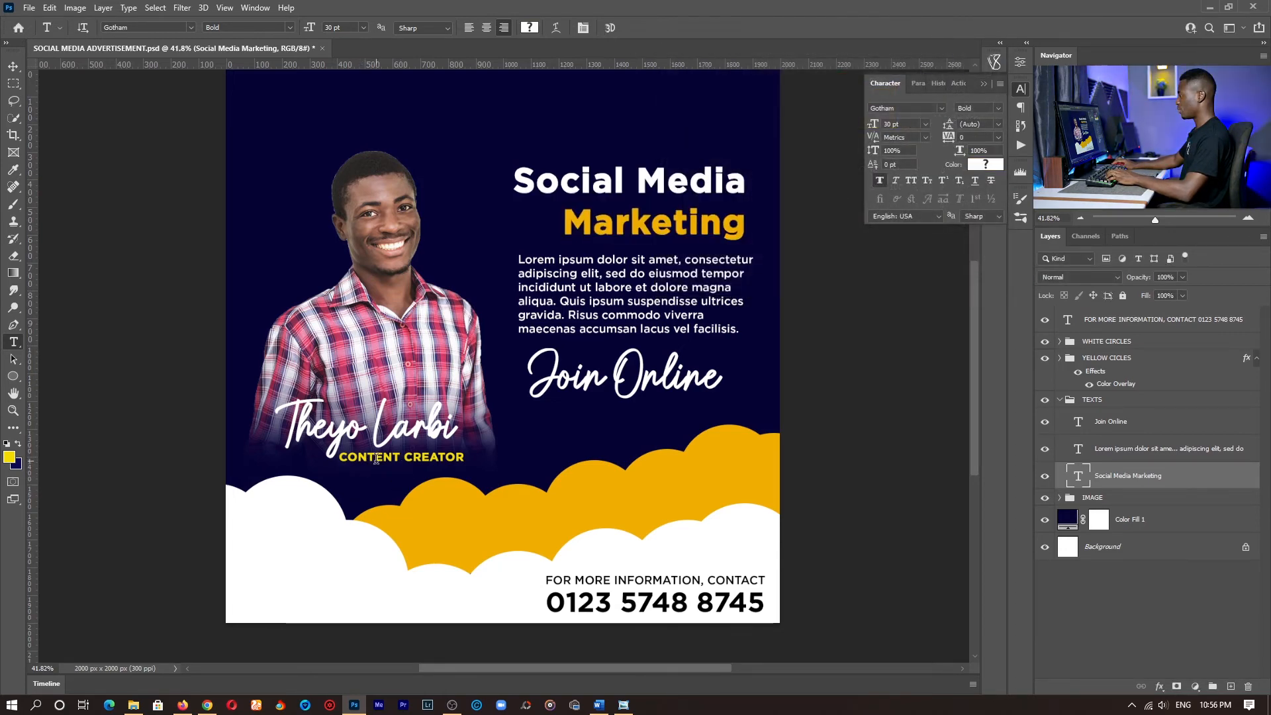
- Recolour the CONTENT CREATOR caption to match the orange-yellow clouds and show the whole design
triple_click(376, 458)
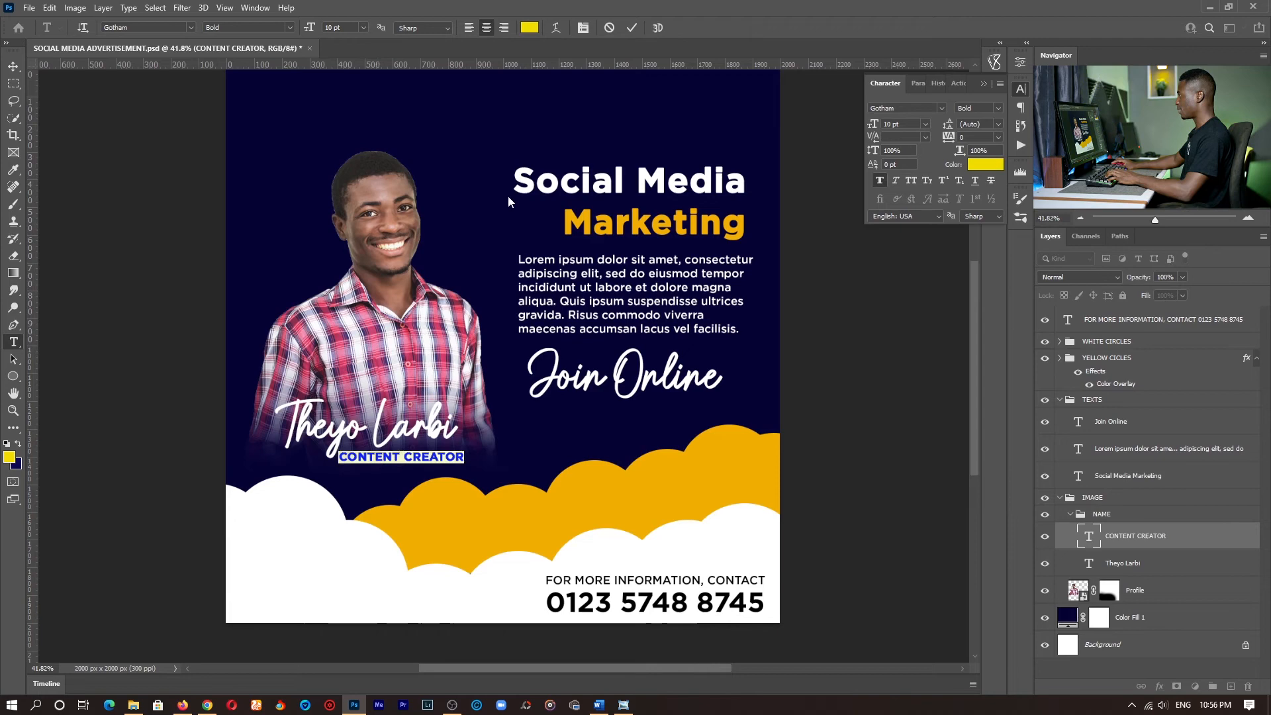
click(529, 27)
click(964, 65)
click(632, 29)
key(ctrl+space)
drag(599, 339, 578, 342)
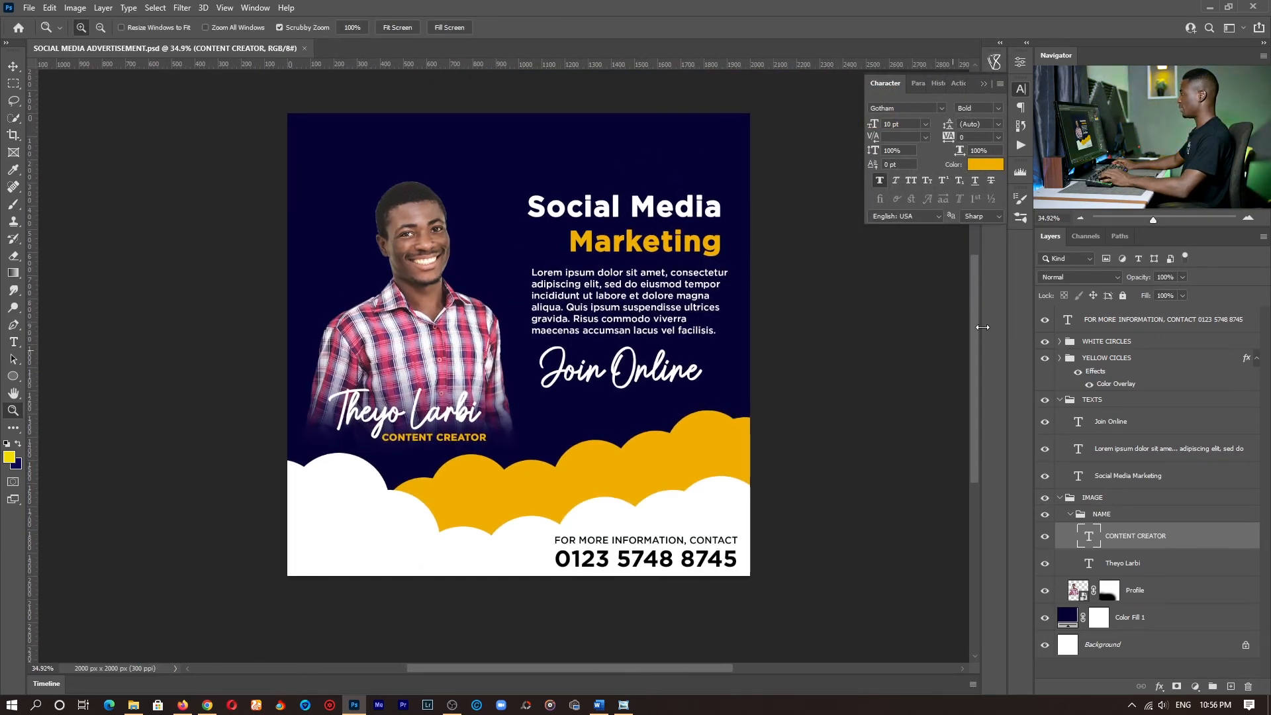
- Place the phone_icon_136322 image from the Pictures folder into the design and move its layer above all others
click(1060, 400)
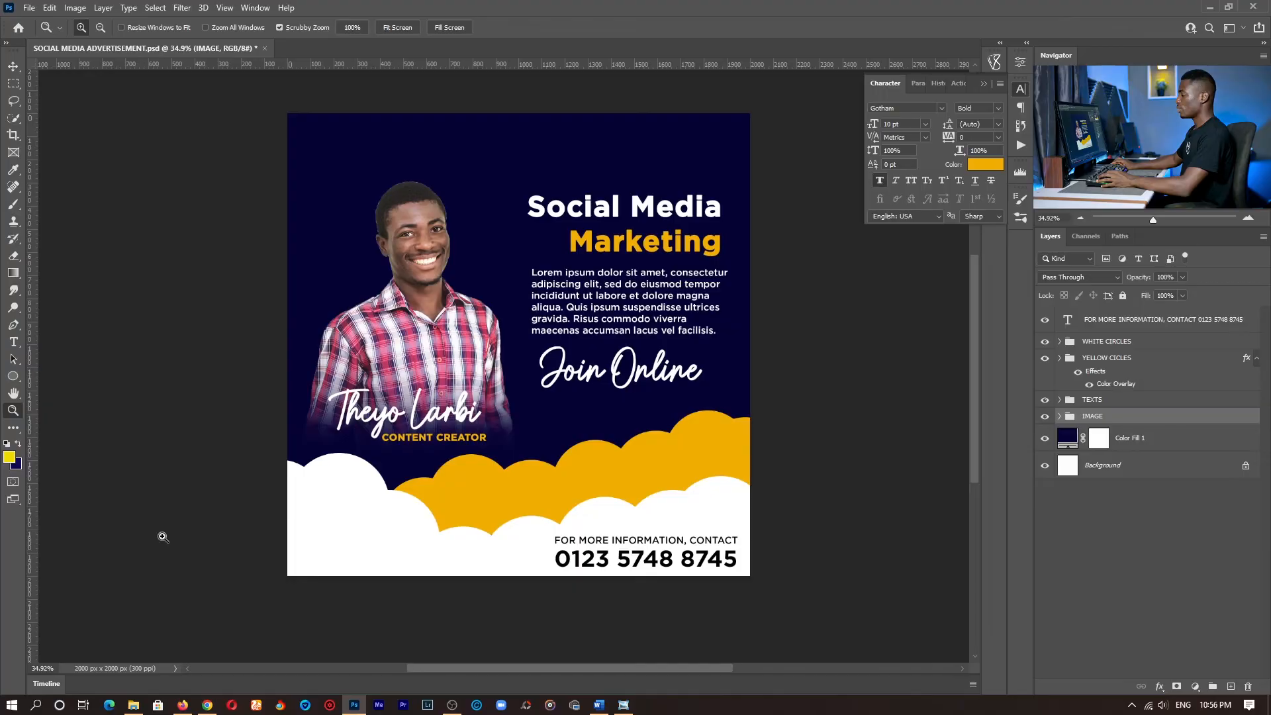
click(134, 705)
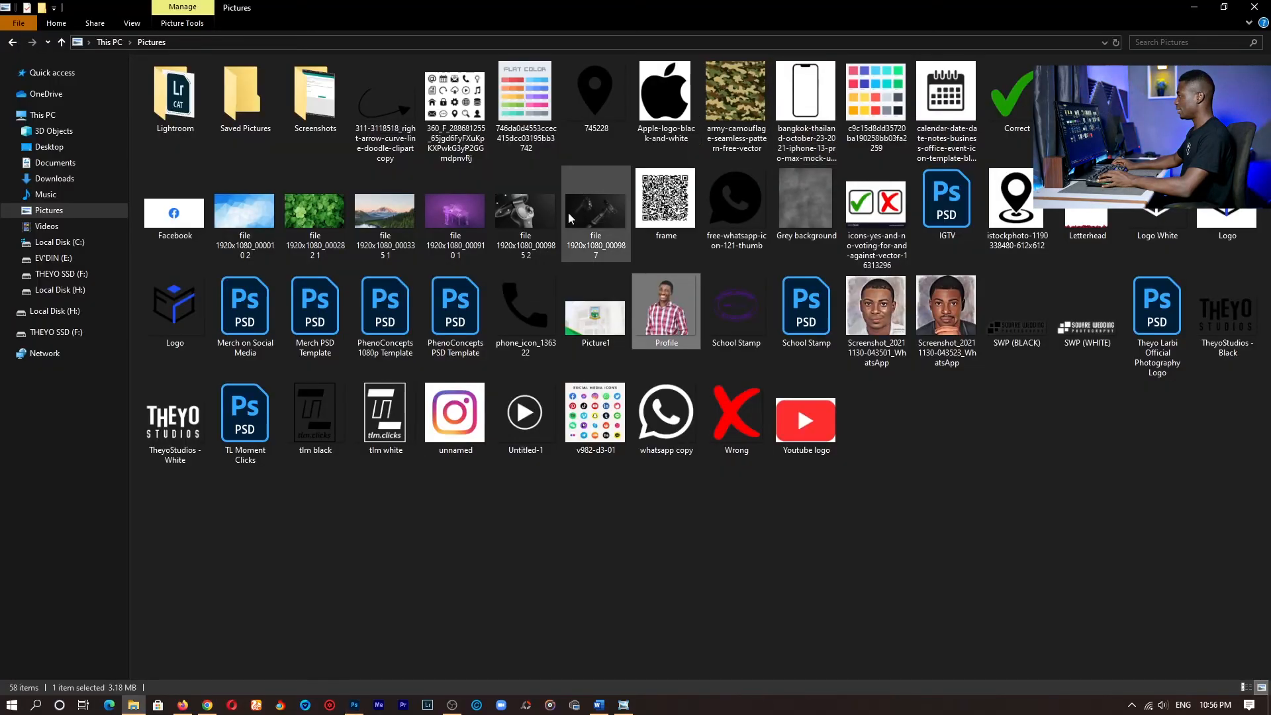
click(510, 324)
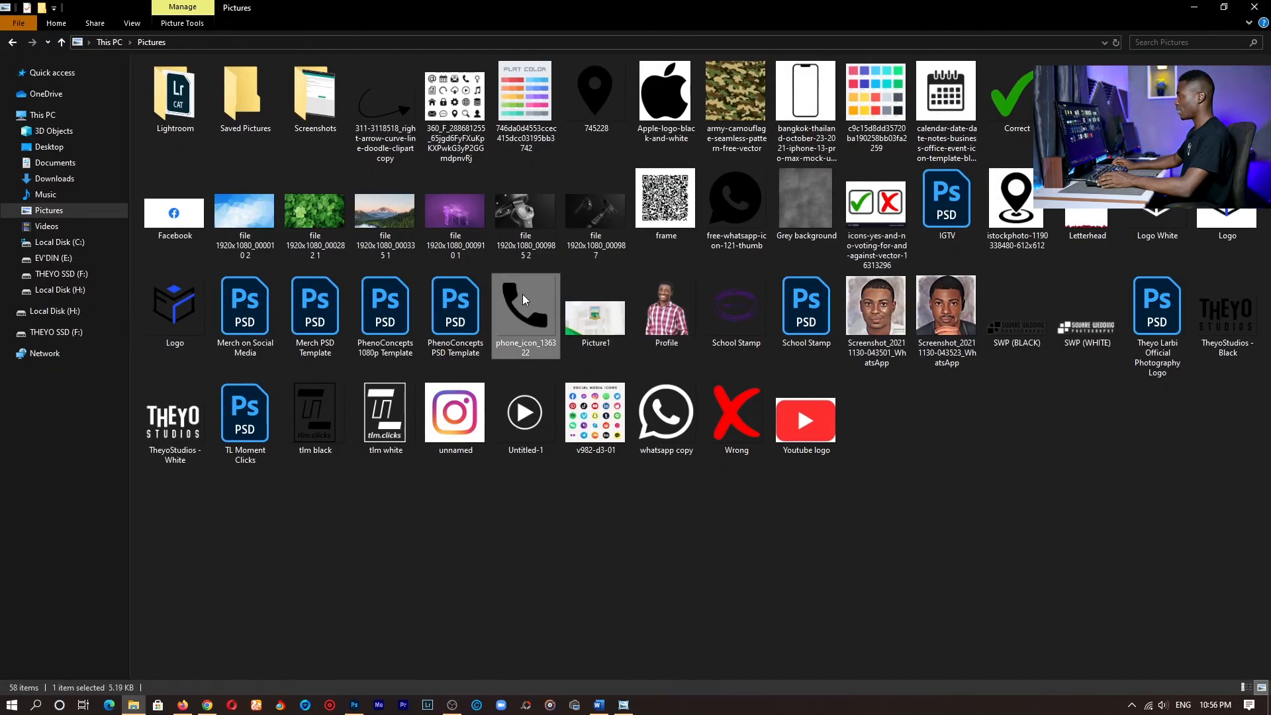
drag(523, 299, 539, 546)
key(alt+Tab)
drag(518, 98, 516, 429)
key(Return)
mouse_move(1119, 421)
mouse_down()
mouse_move(1118, 311)
mouse_move(1178, 360)
mouse_move(1133, 404)
mouse_move(1118, 308)
mouse_up()
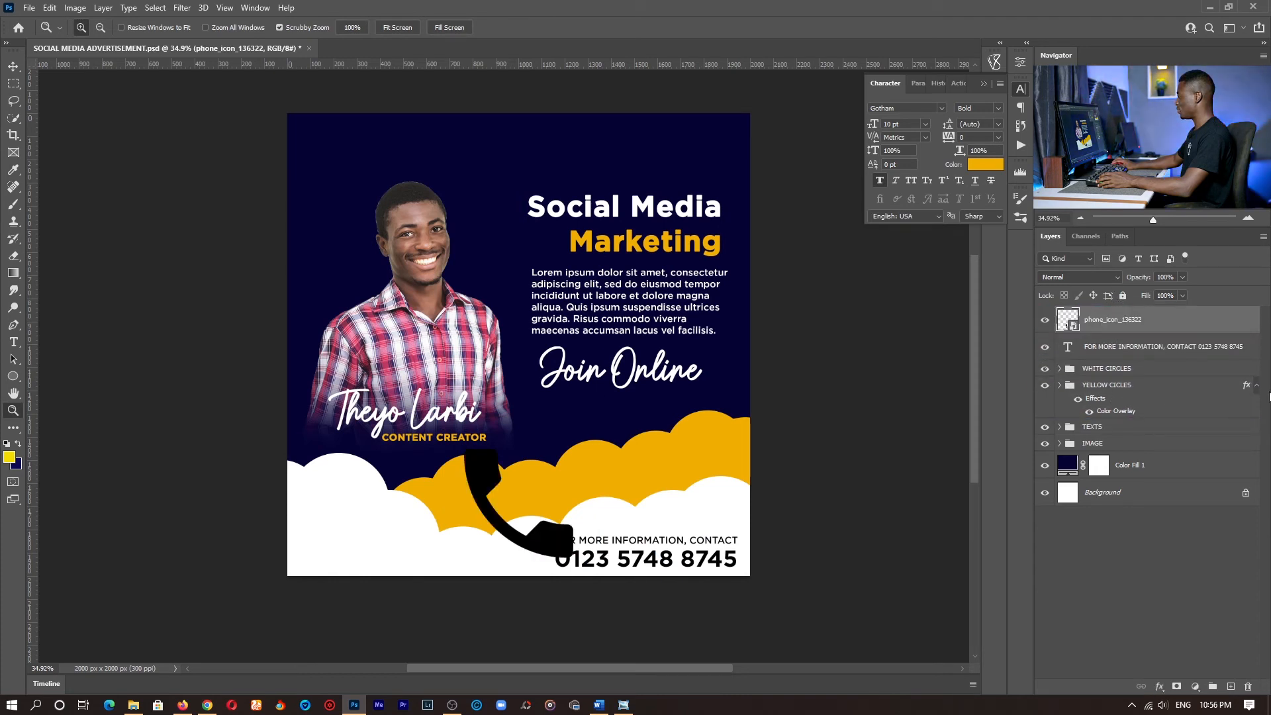
- Move the WHITE CIRCLES and YELLOW CICLES groups together below the IMAGE group in the layer order
click(1124, 388)
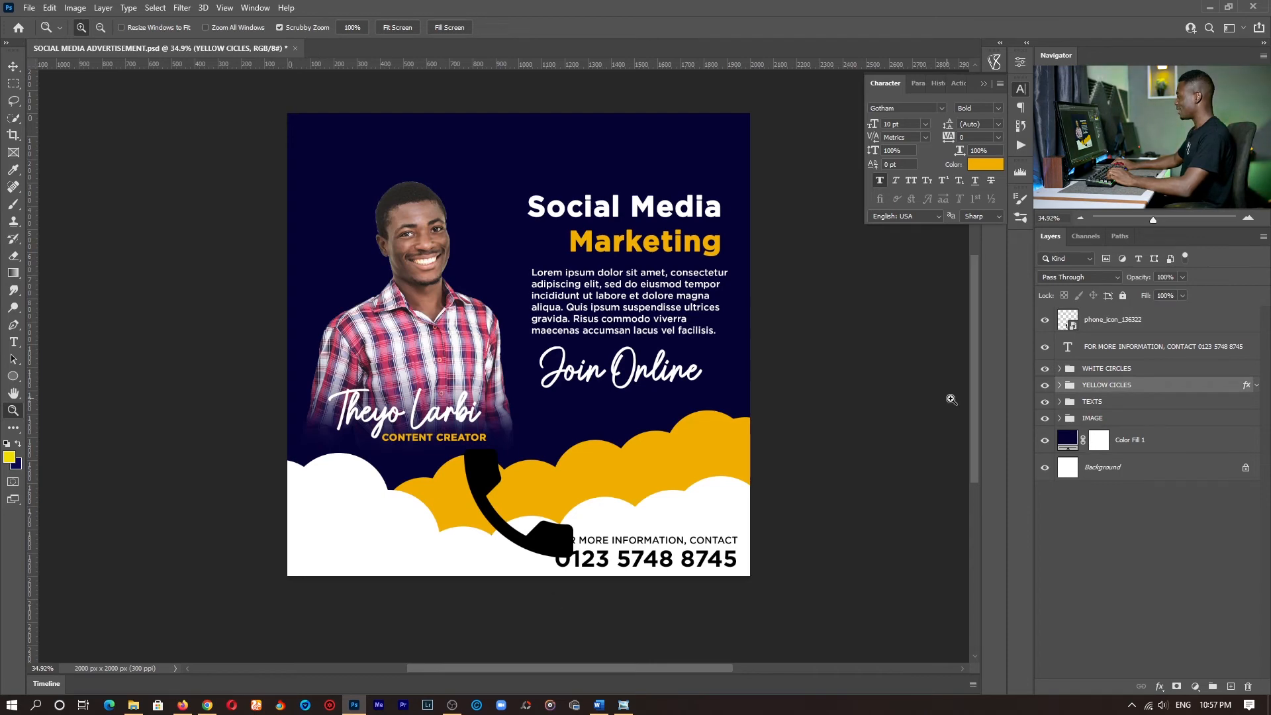
ctrl+click(1120, 371)
drag(1137, 388, 1136, 427)
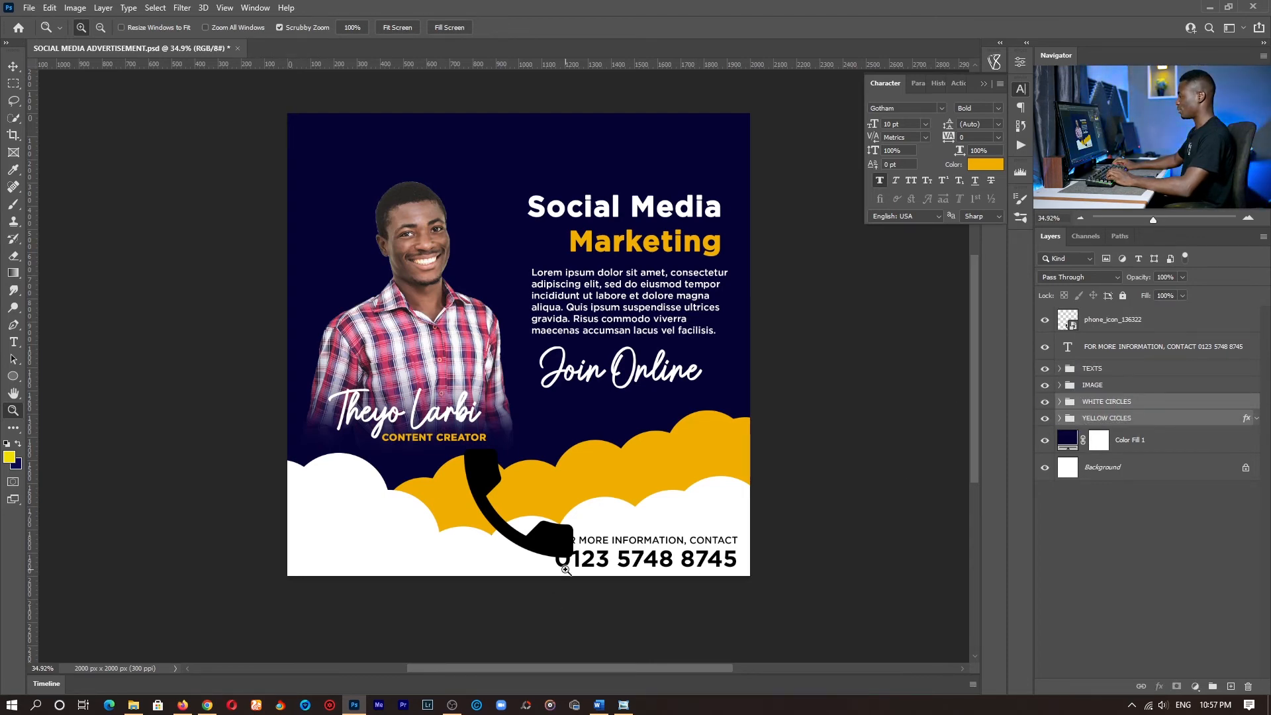
- Scale the phone icon to about 8.73%, rotate it about 8.4° and place it just before the contact text on the white clouds
drag(566, 569, 652, 564)
drag(652, 443, 681, 384)
key(v)
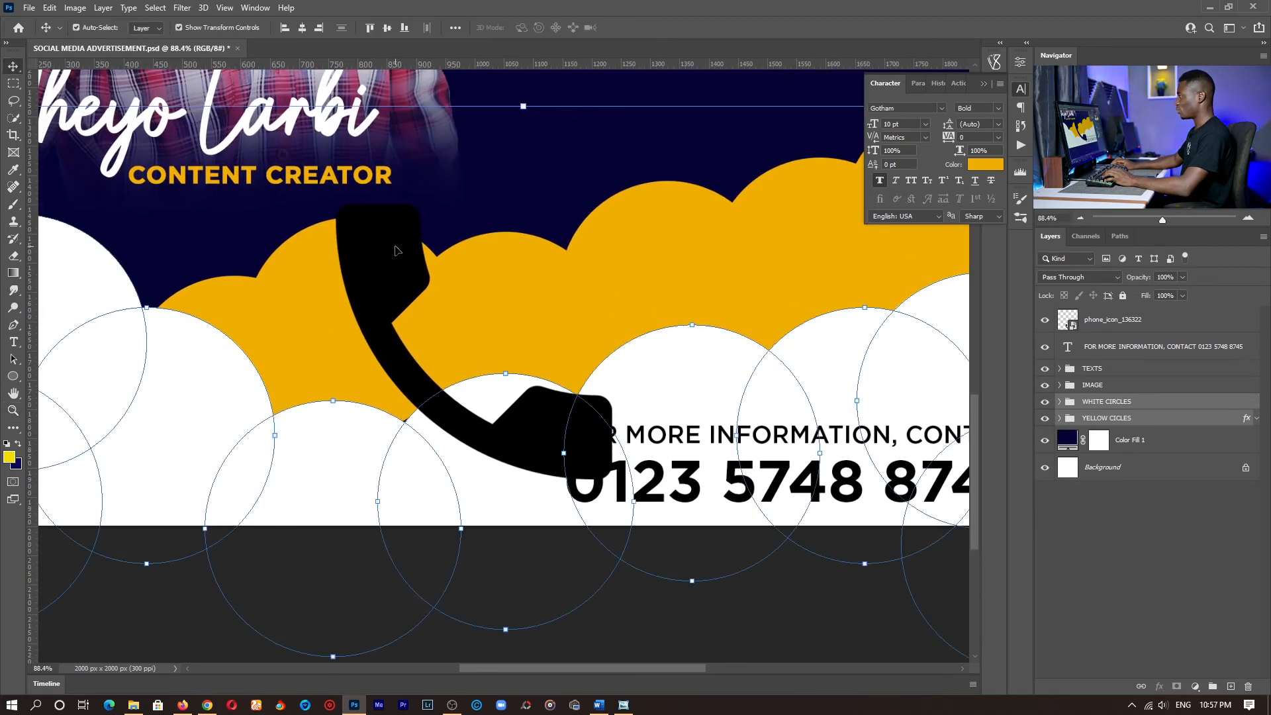
click(396, 250)
drag(474, 206, 485, 564)
drag(536, 605, 608, 476)
drag(453, 394, 468, 414)
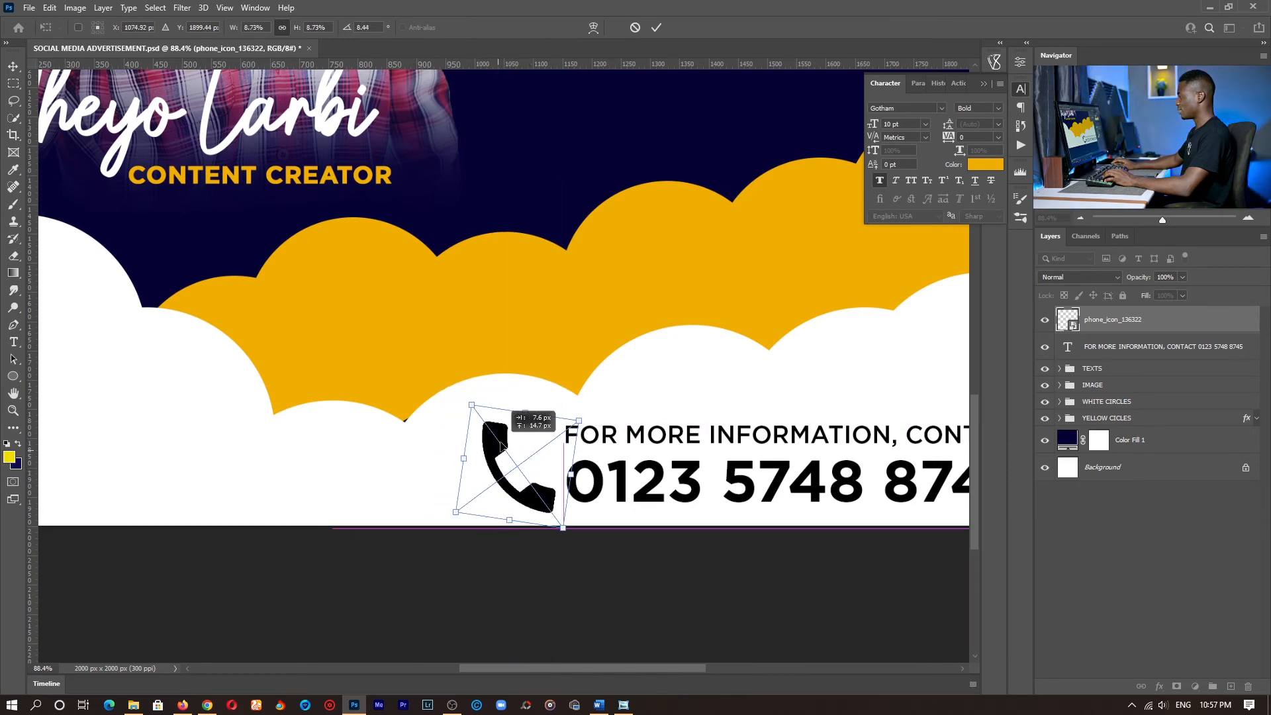
key(Return)
key(z)
key(ctrl+0)
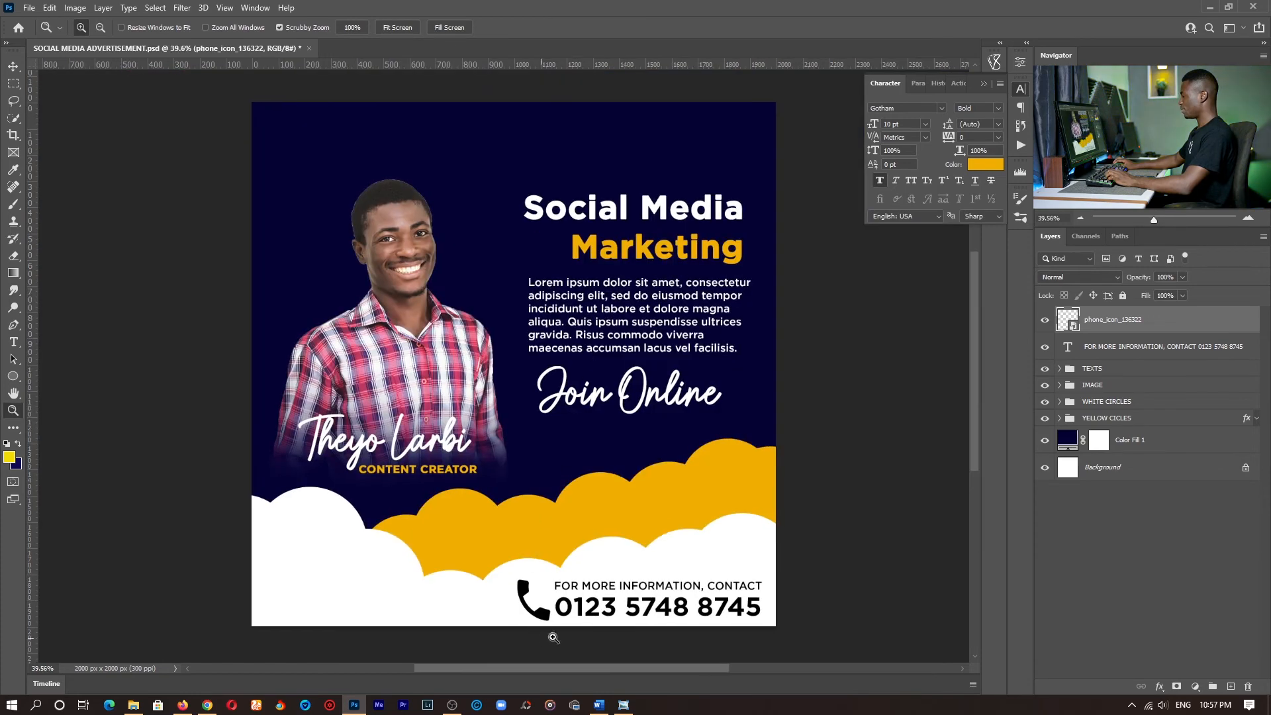
drag(554, 637, 580, 456)
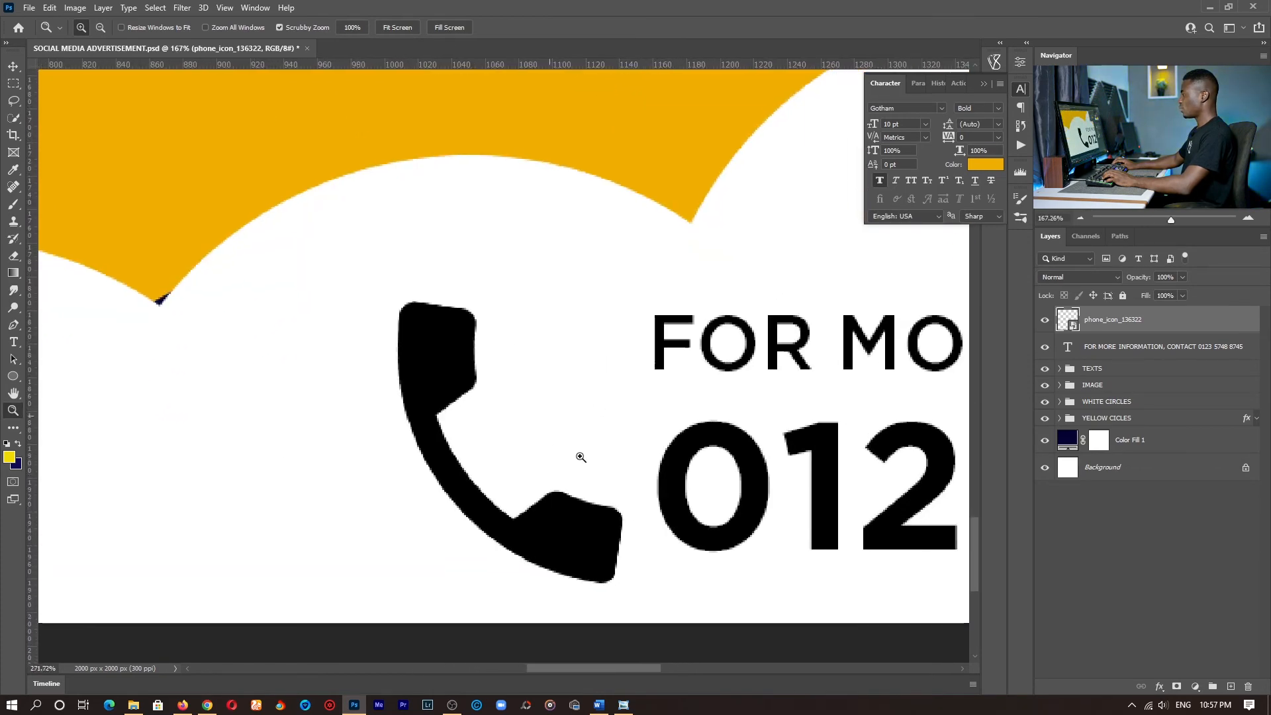
- Draw a 145 x 145 px square over the phone icon with the Rectangle Tool and move its layer directly below the icon's layer
click(14, 377)
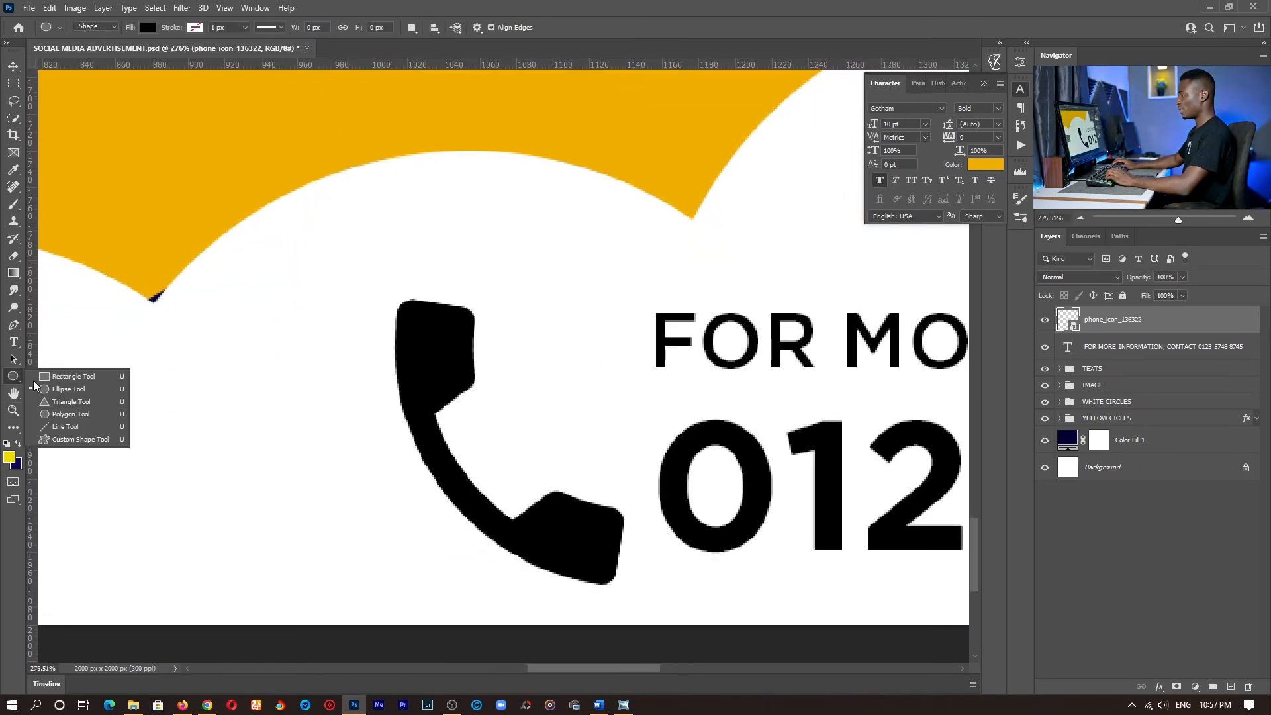
click(159, 380)
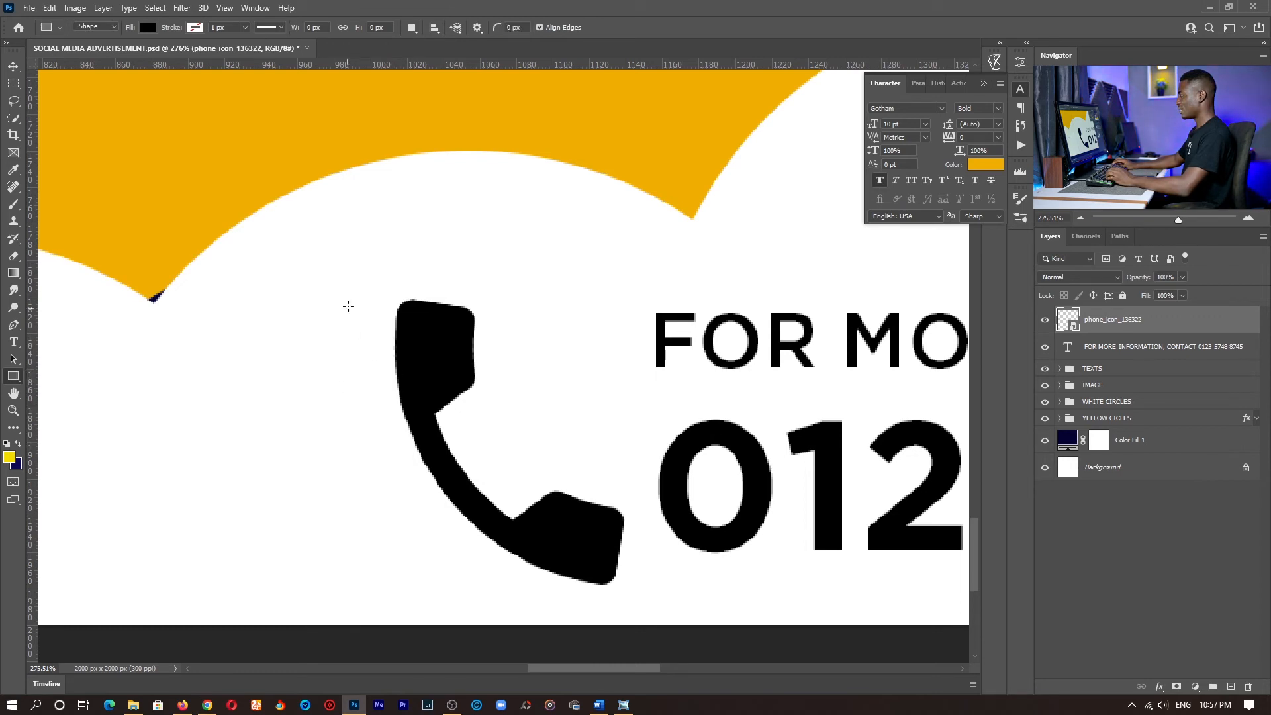
drag(613, 470, 640, 560)
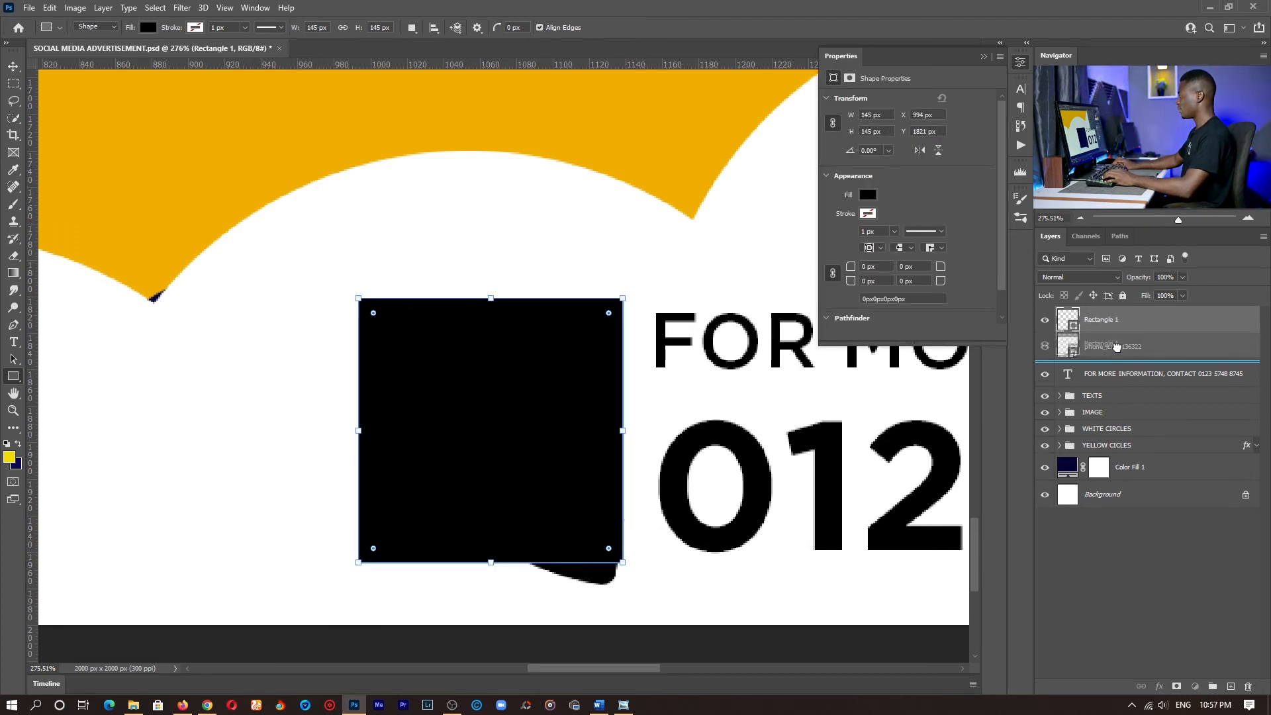
drag(1117, 346, 1117, 347)
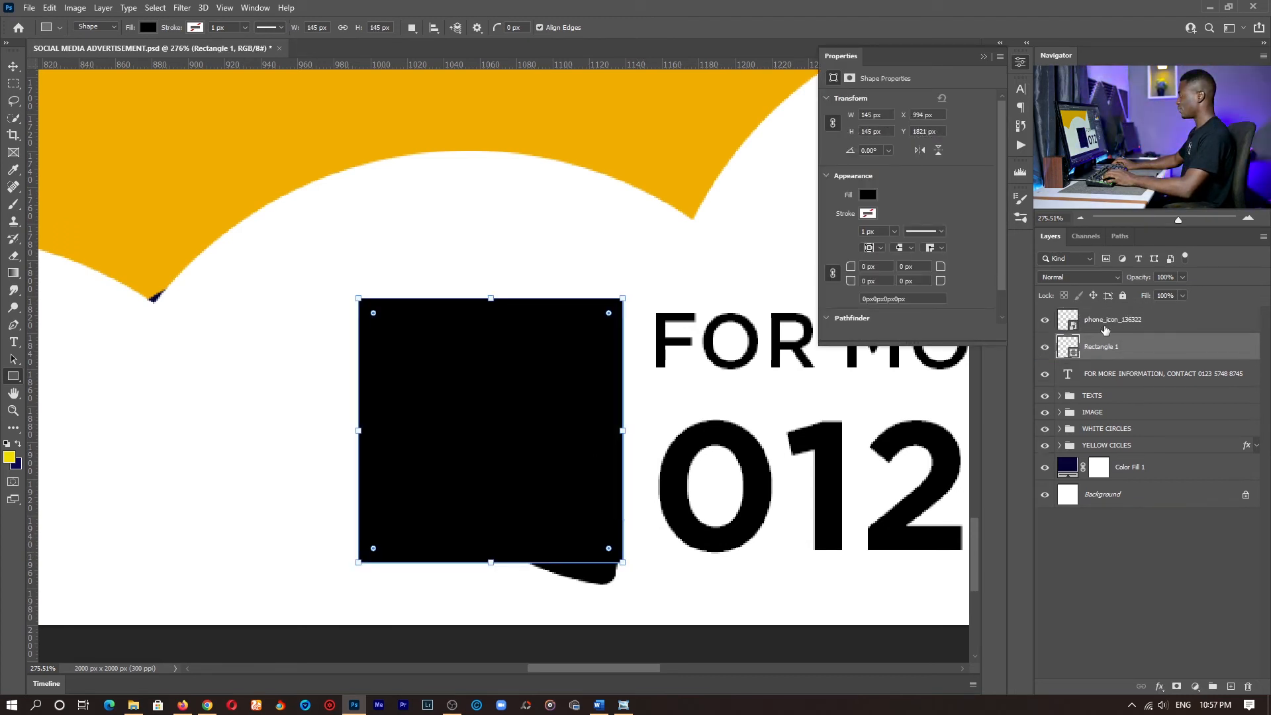
- Fill the square behind the phone icon with the clouds' orange-yellow, f0af00
double_click(1067, 345)
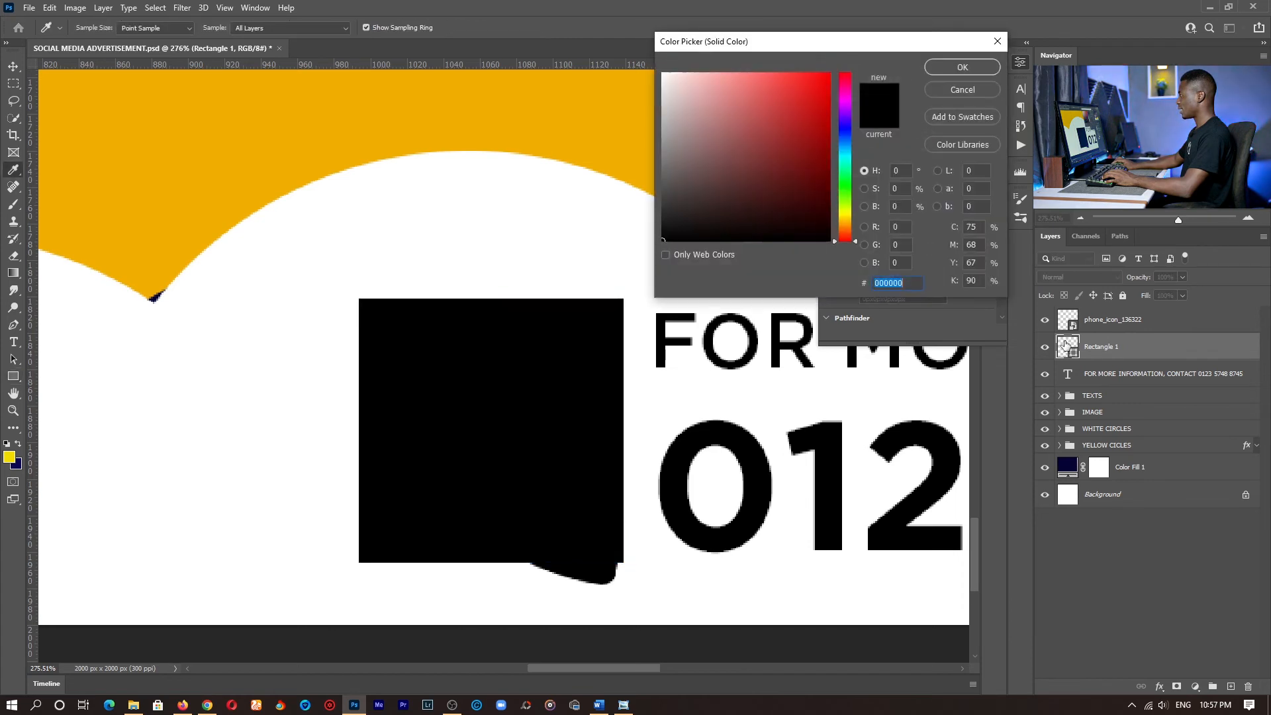
click(604, 137)
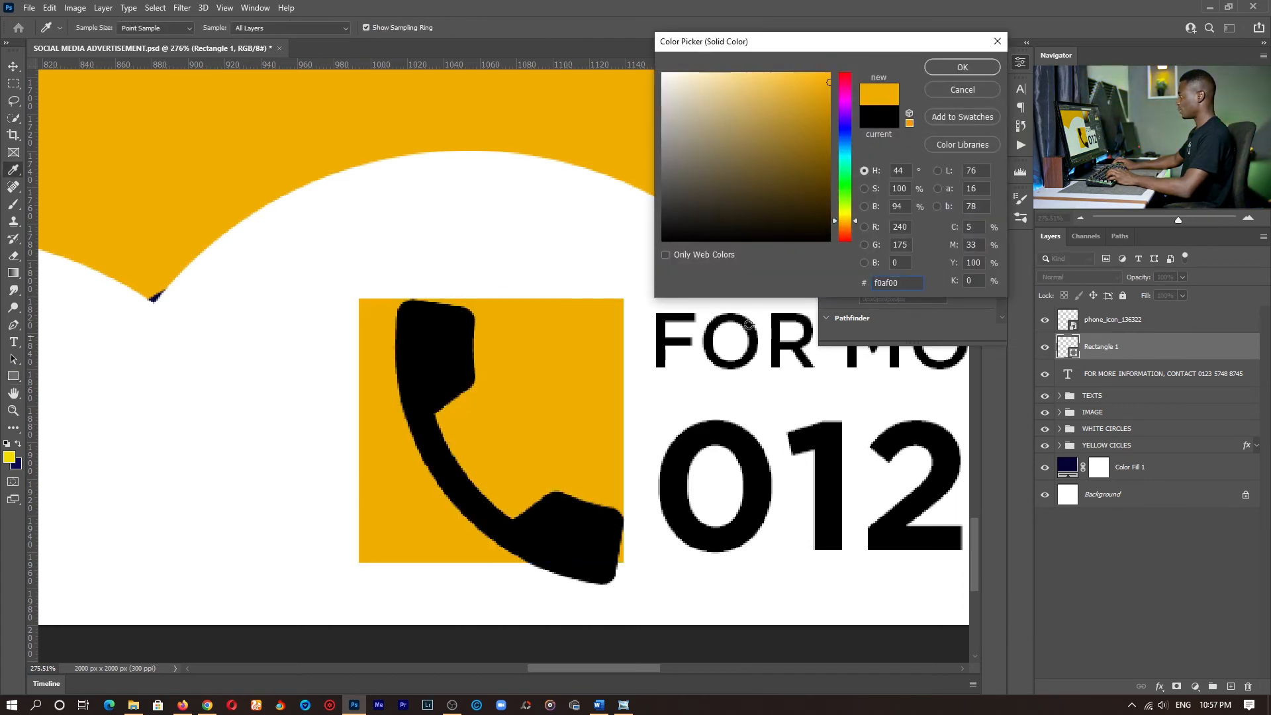
key(Return)
- Apply a white Color Overlay to the phone_icon_136322 layer
click(1250, 324)
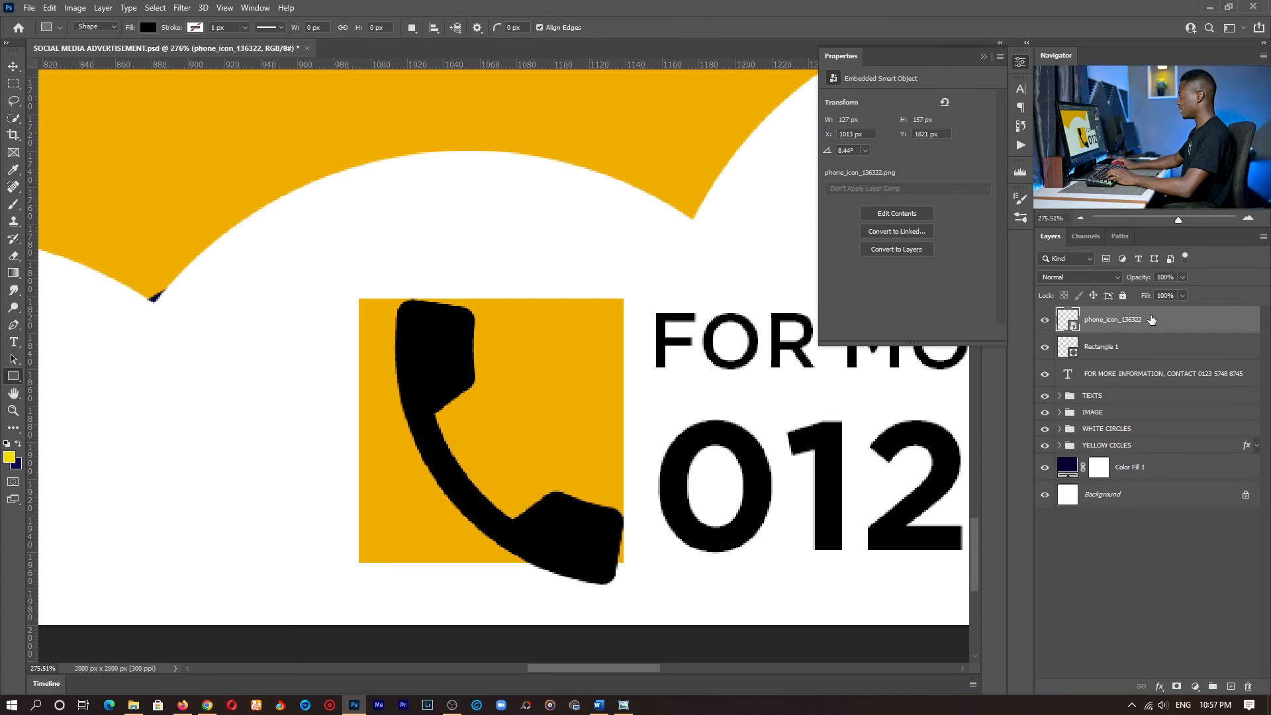
click(1159, 687)
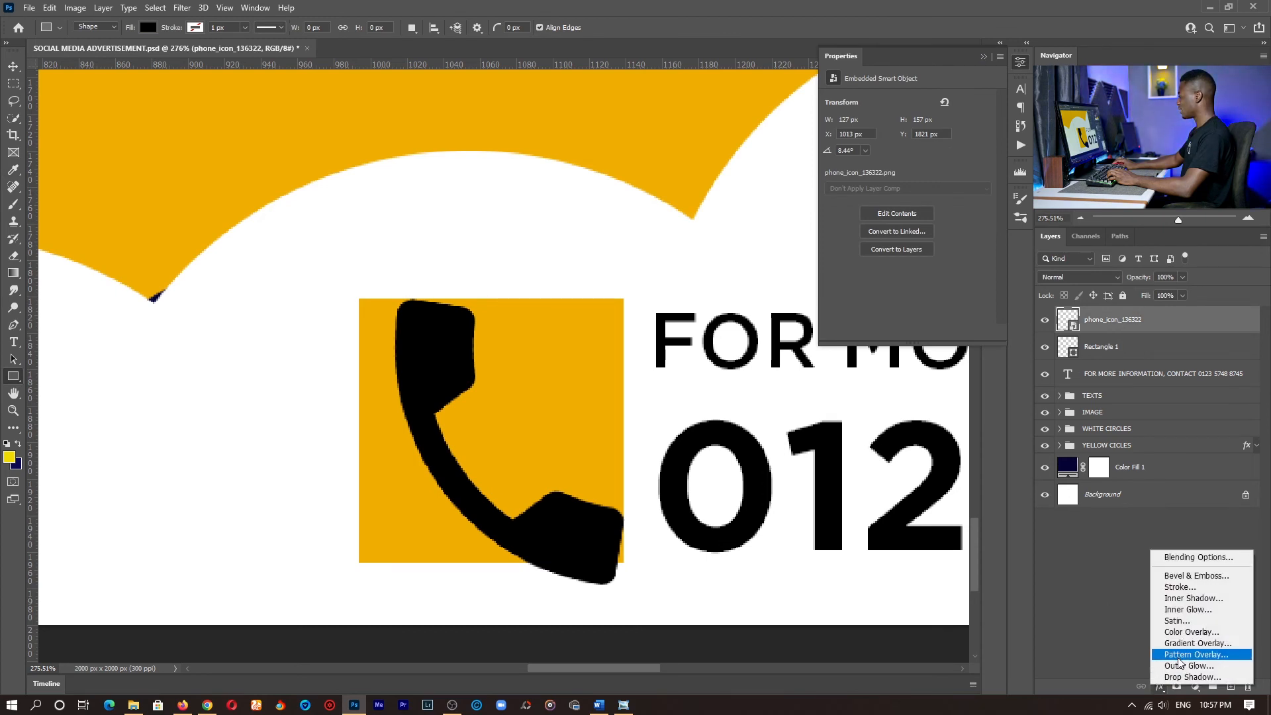
click(1184, 632)
click(907, 69)
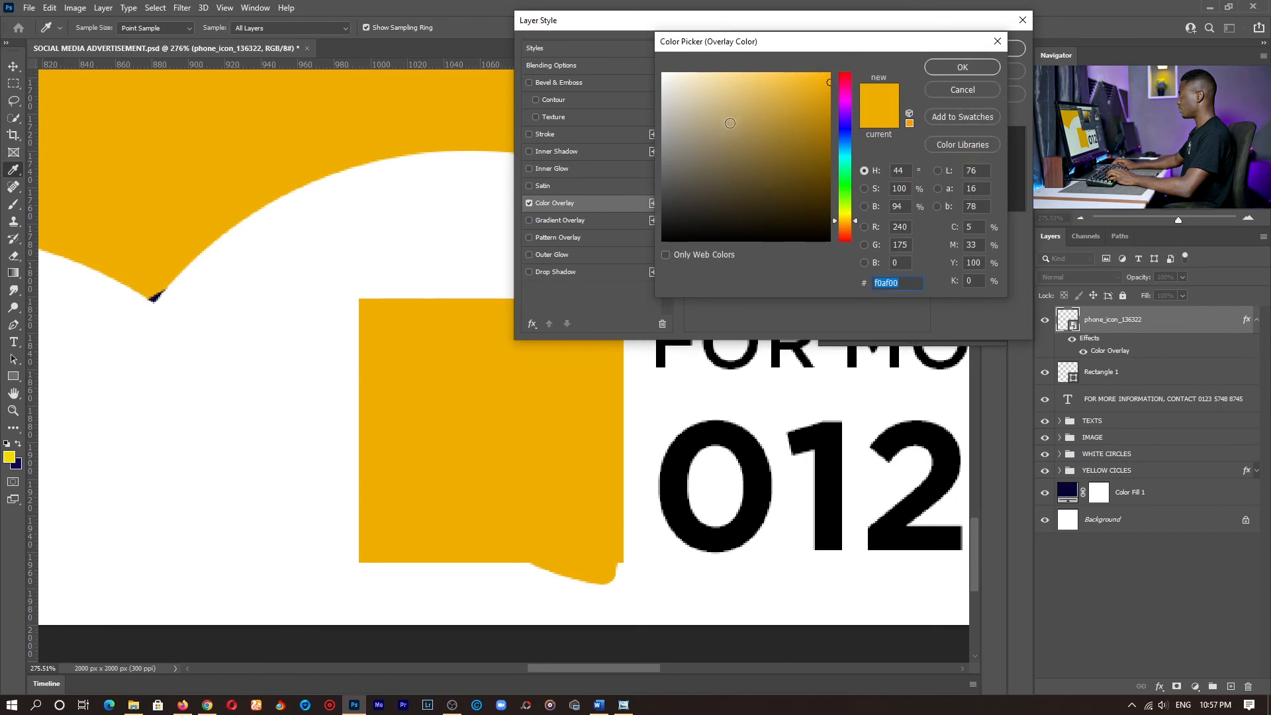
click(944, 69)
key(Return)
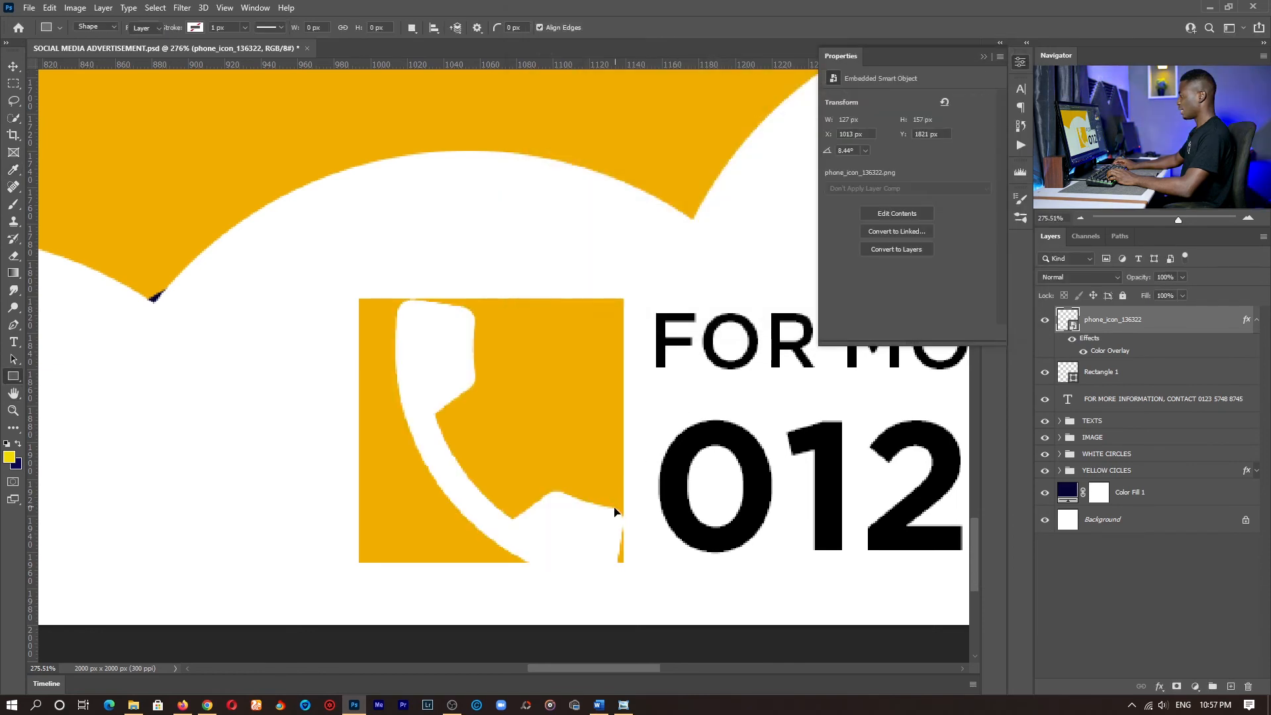
- Scale the phone icon down to about 88 x 109 px and centre it within the orange-yellow square
drag(623, 583, 524, 517)
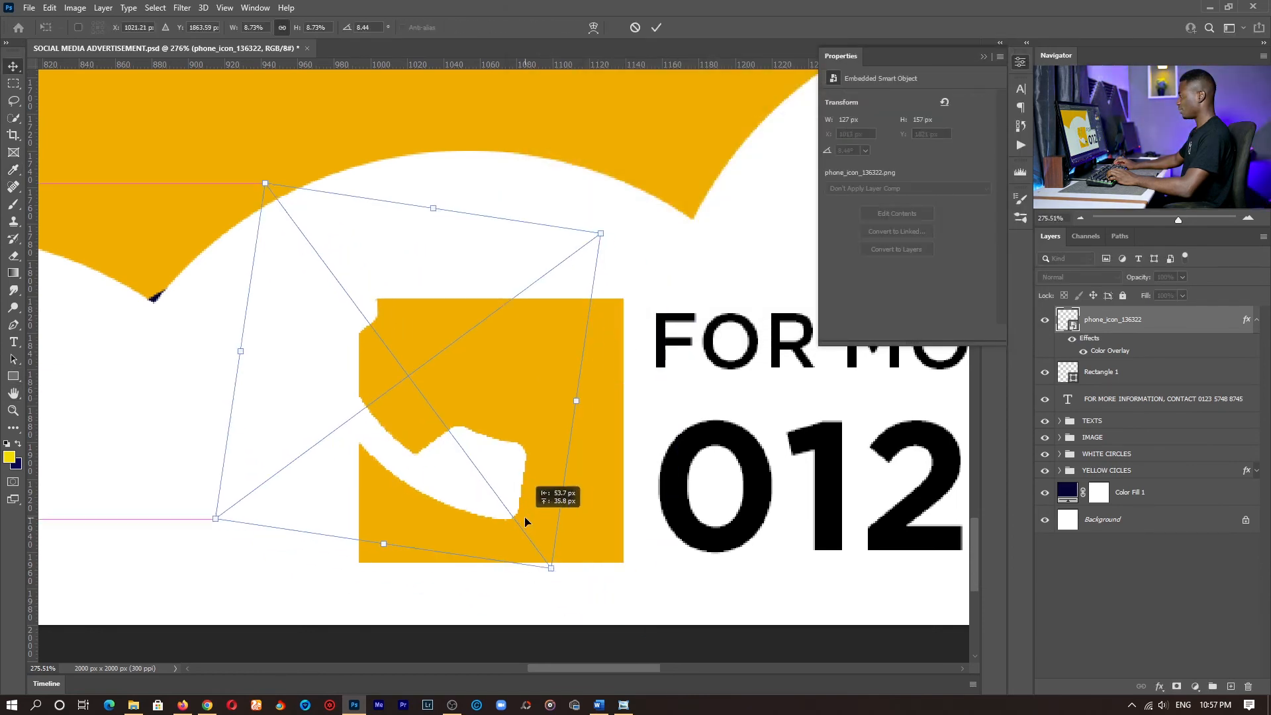
key(Return)
- Group the phone icon, square and contact text layers and name the group CONTACT TEXTS
key(z)
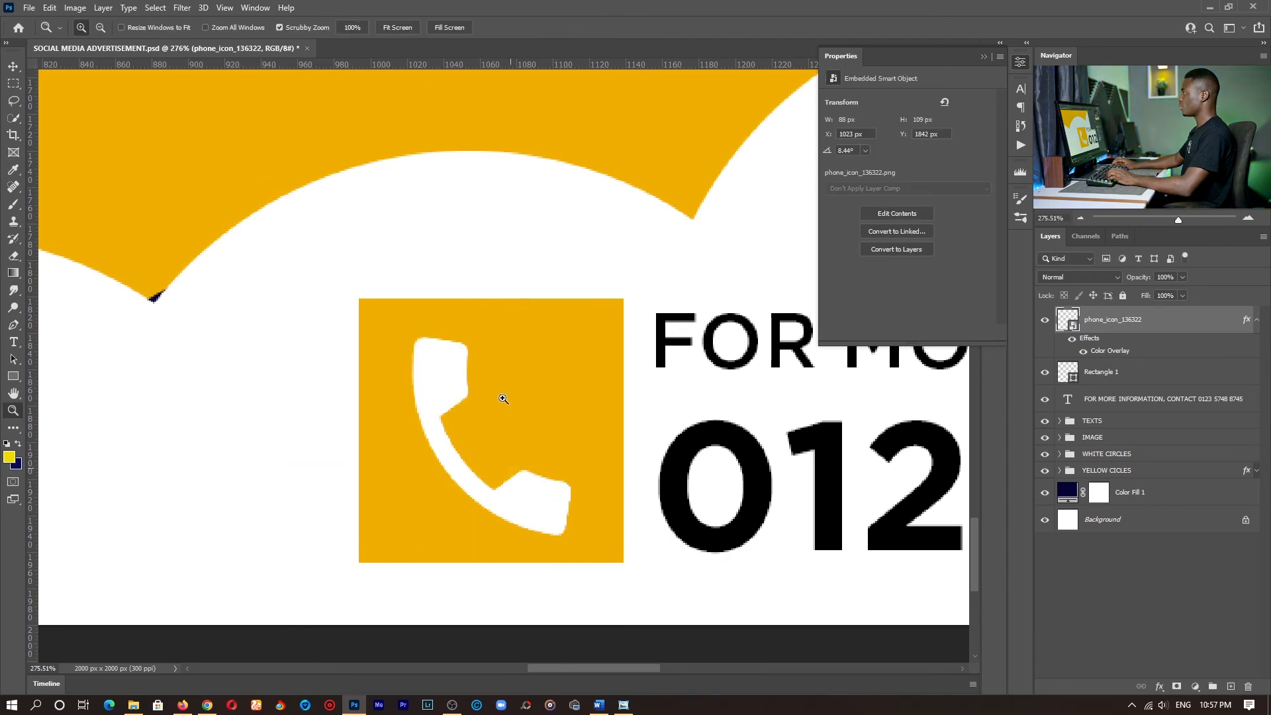
click(397, 27)
scroll(654, 562, down, 1)
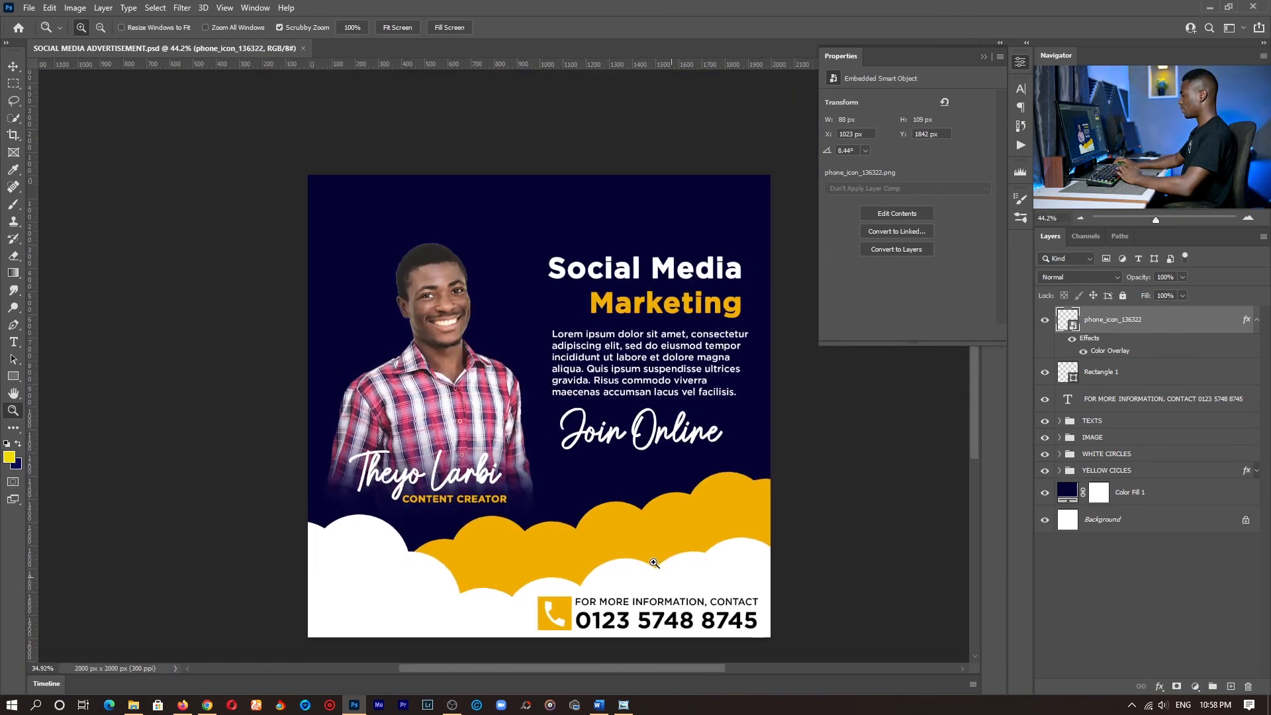
drag(688, 555, 702, 548)
drag(617, 565, 653, 564)
drag(654, 563, 584, 349)
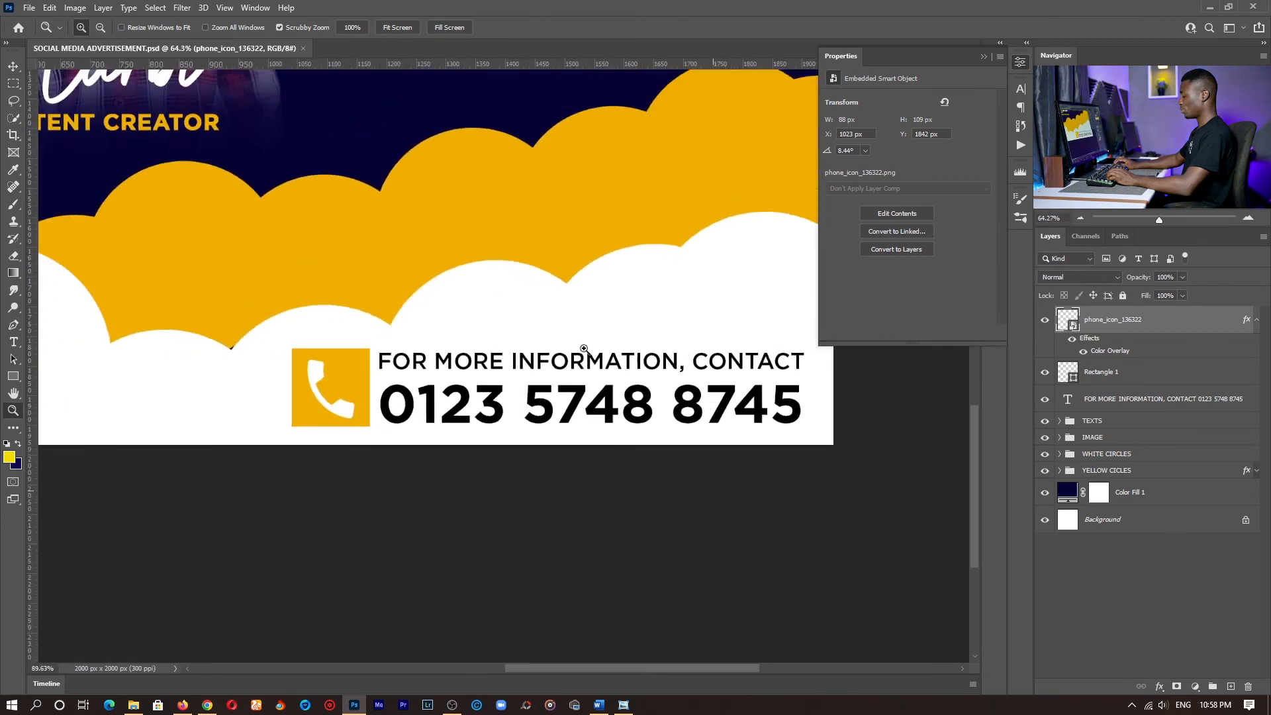
key(v)
shift+click(1131, 397)
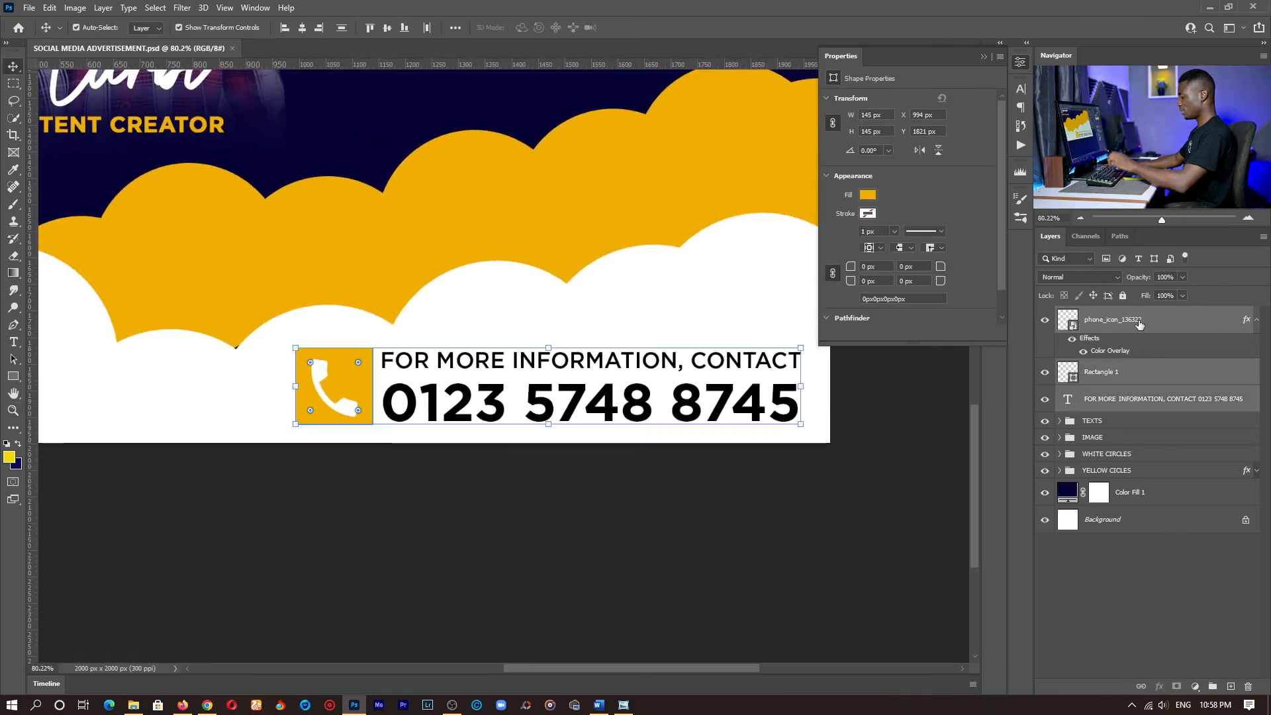
key(ctrl+g)
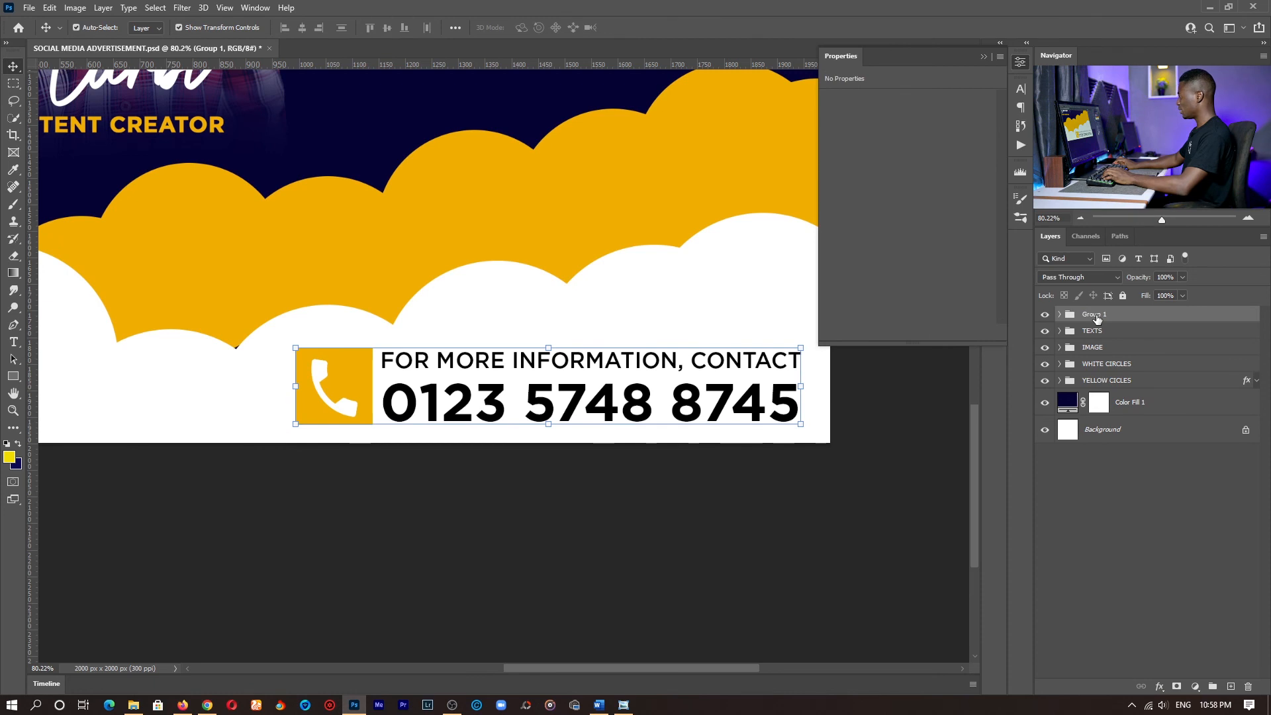
double_click(1096, 315)
text(CONTAC)
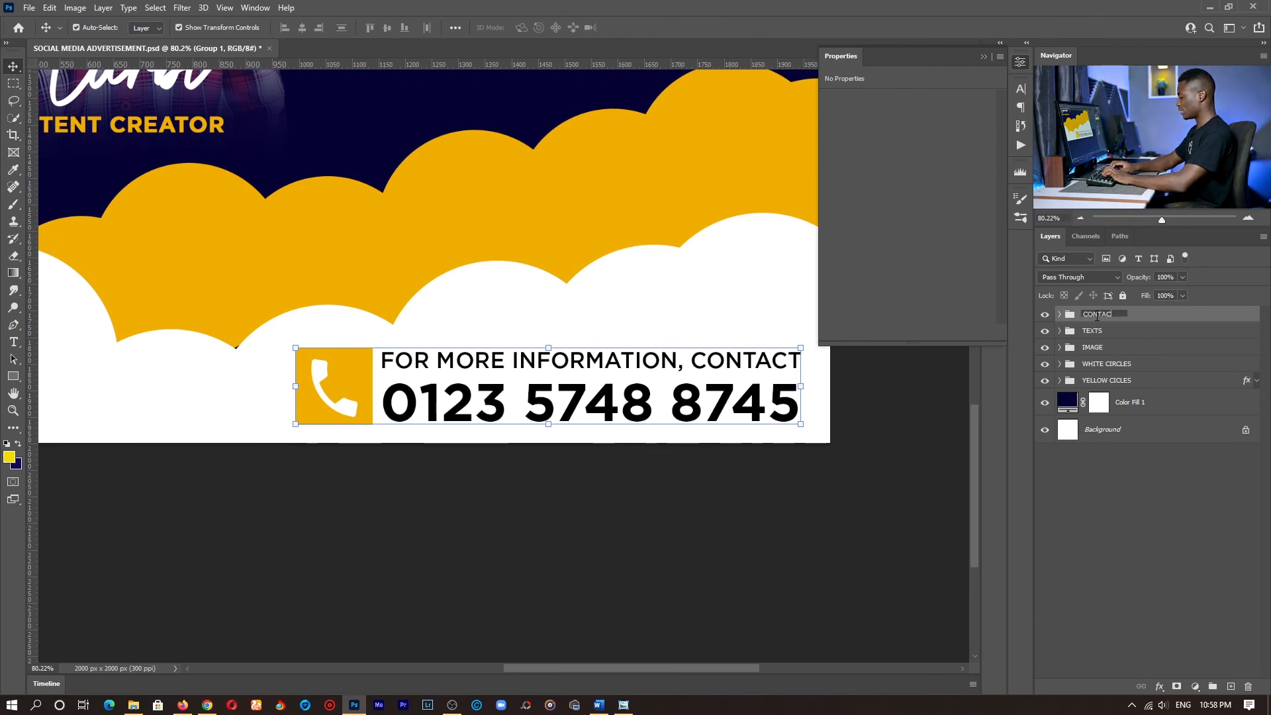
text(T TEXTS)
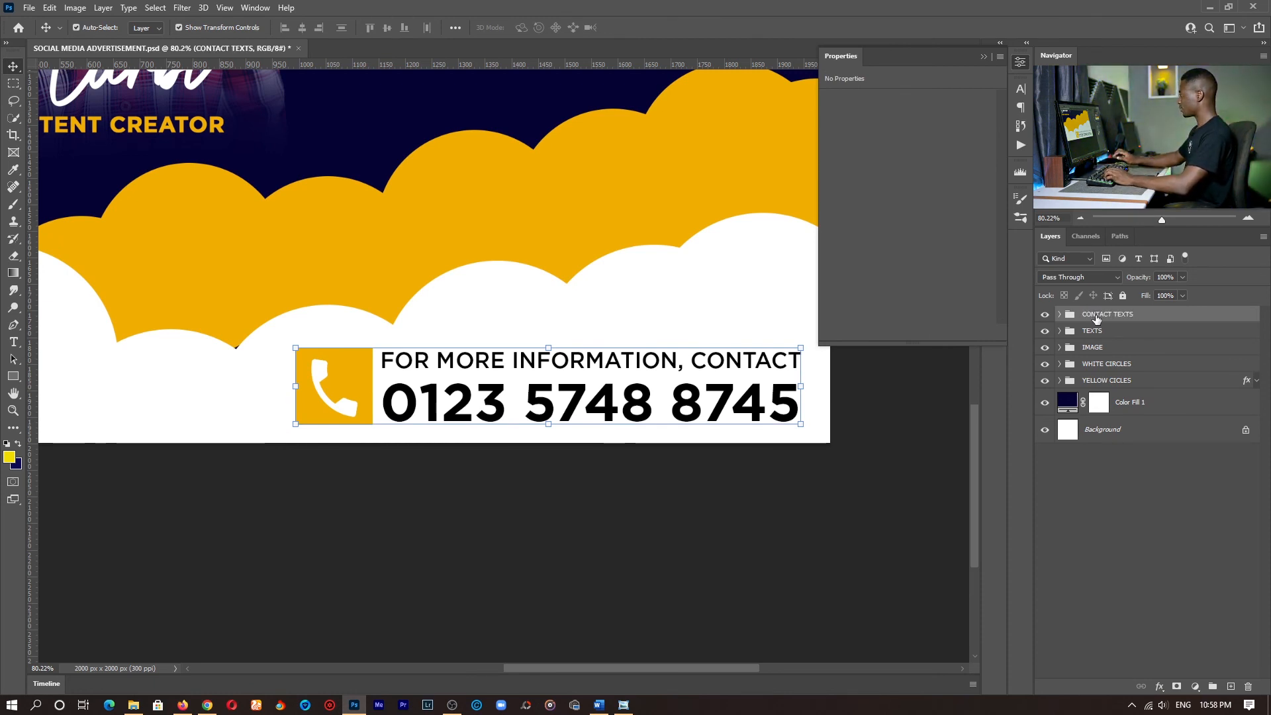
- Scale the CONTACT TEXTS group to about 83.73% and position it near the lower-right corner of the design
drag(293, 345, 434, 368)
key(Return)
key(z)
click(397, 28)
key(v)
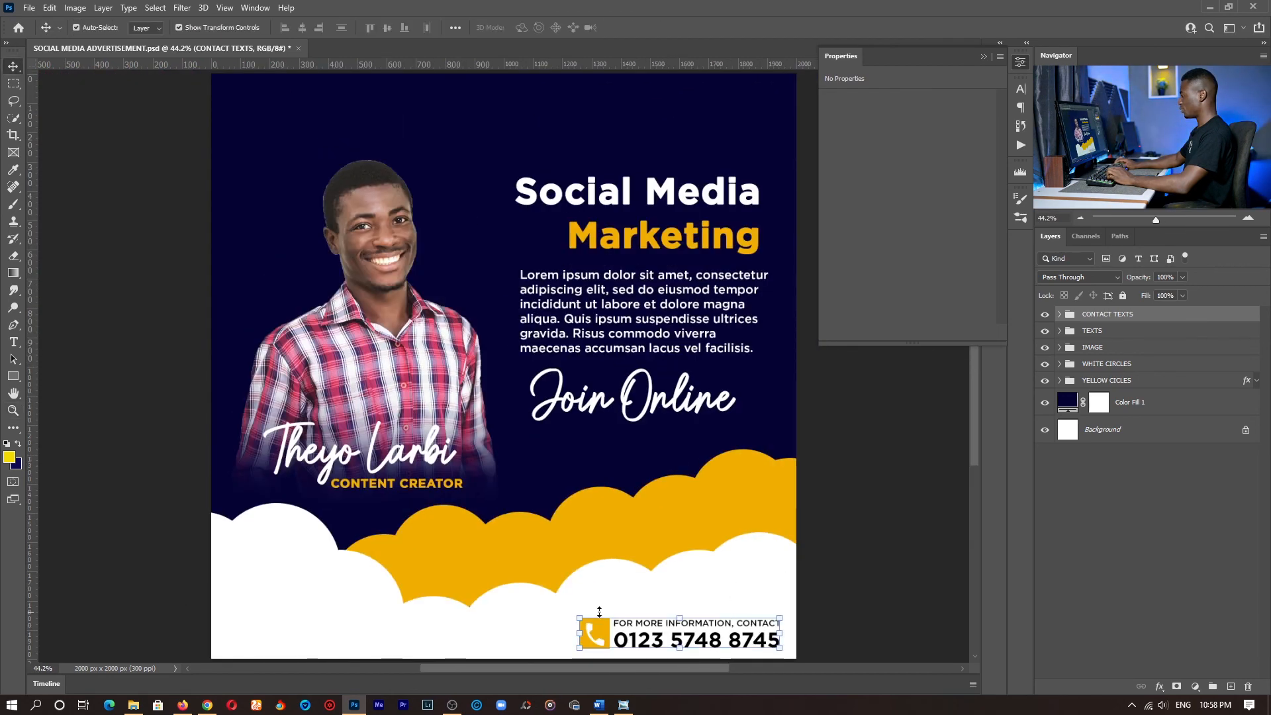
drag(579, 616, 612, 622)
drag(671, 640, 664, 633)
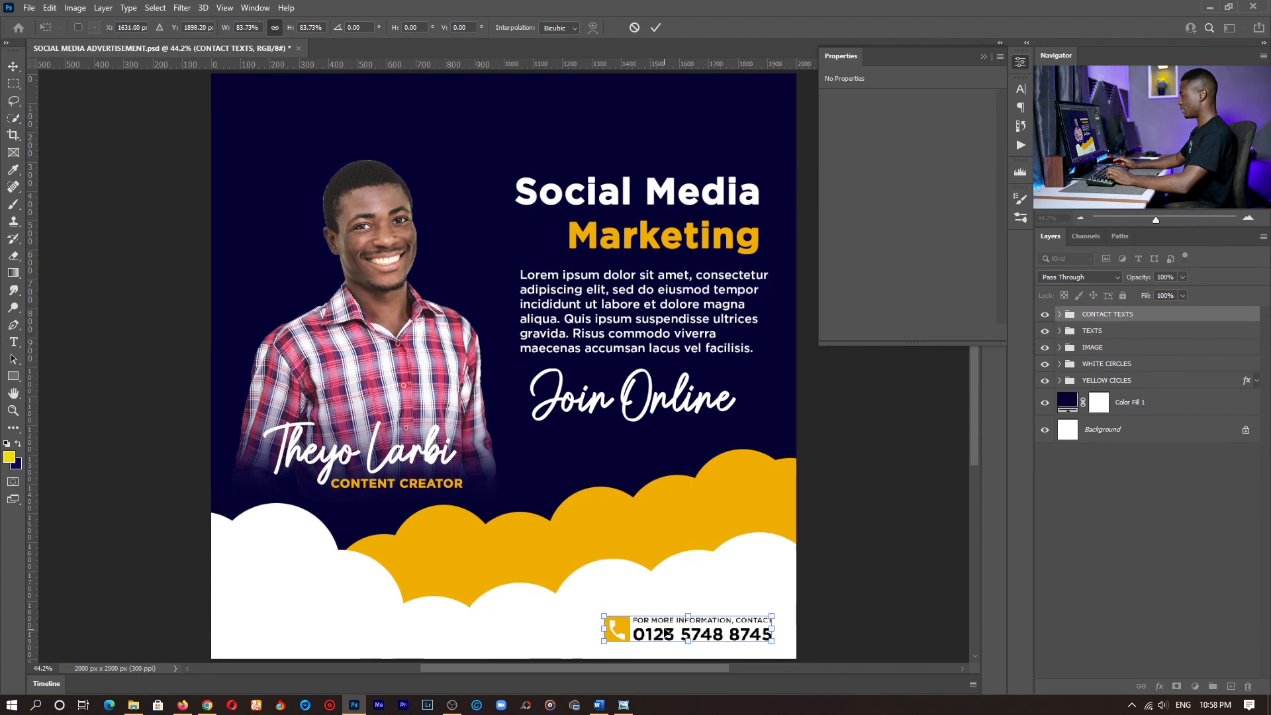
key(Return)
- Move the WHITE CIRCLES and YELLOW CICLES groups together straight down by 60 px
click(1145, 367)
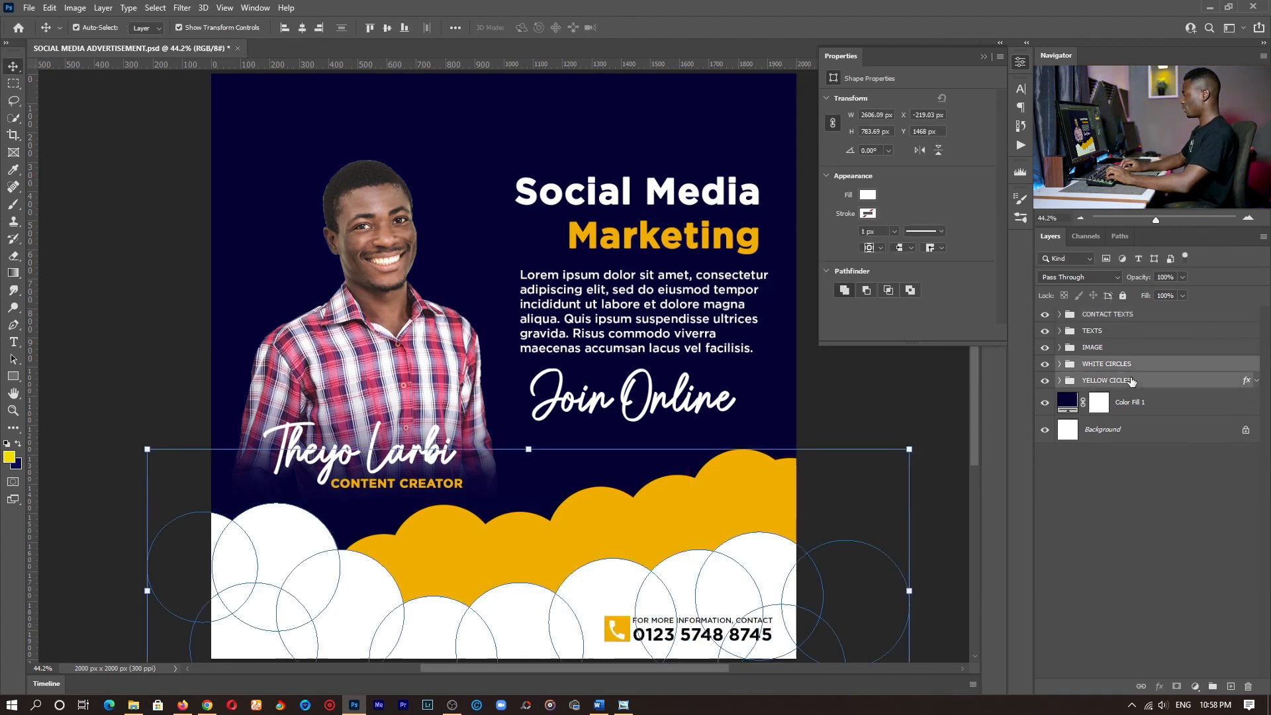
key(shift+Down)
key(shift+Down)
key(shift+Down)
key(shift+Down)
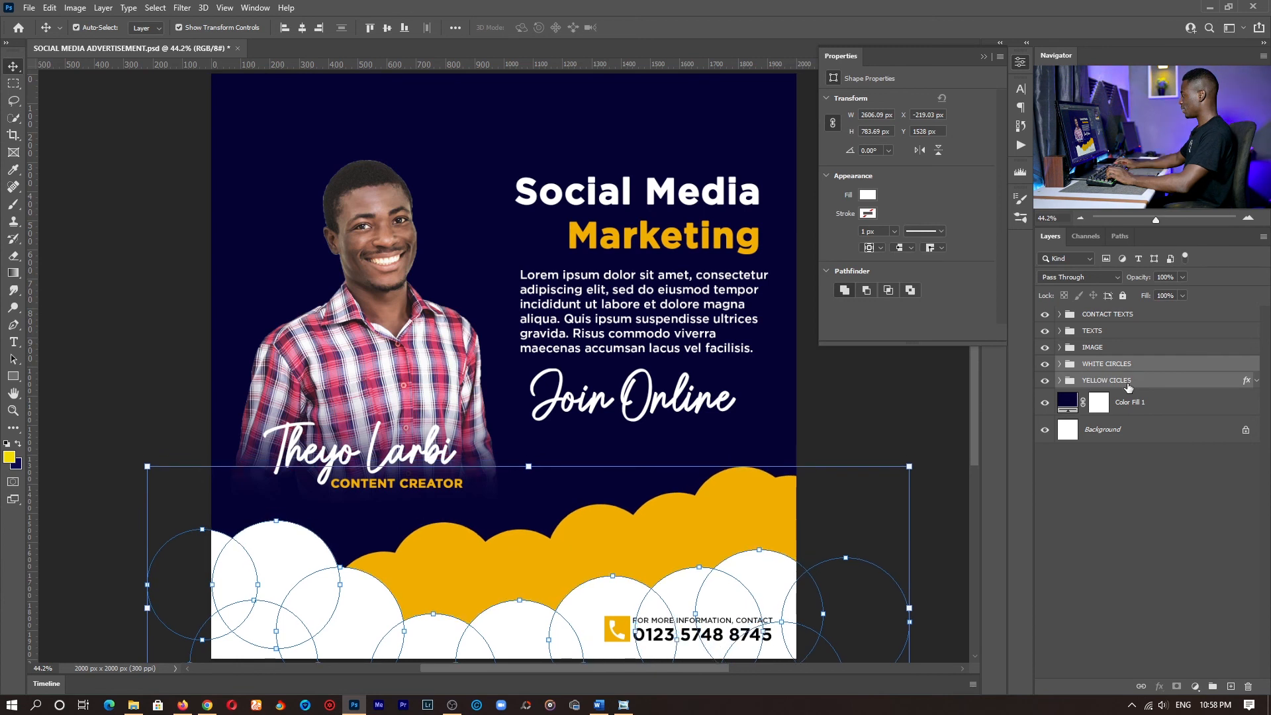
- Lower the YELLOW CICLES group a little further on its own, leaving a thinner orange-yellow band above the white clouds
click(1128, 379)
key(shift+Down)
key(shift+Down)
key(shift+Down)
key(shift+Down)
key(shift+Down)
key(shift+Down)
key(shift+Down)
key(shift+Down)
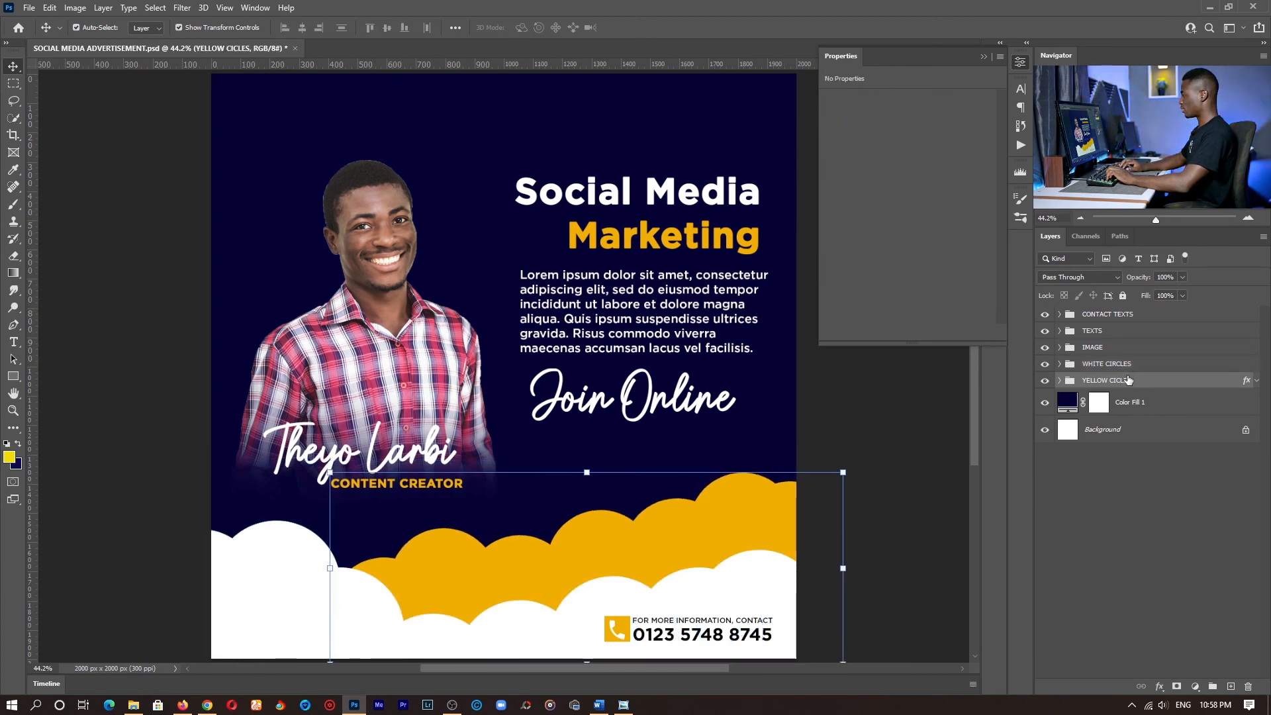
- Move the IMAGE and TEXTS groups together straight down by about 70 px and view the finished design
click(1098, 347)
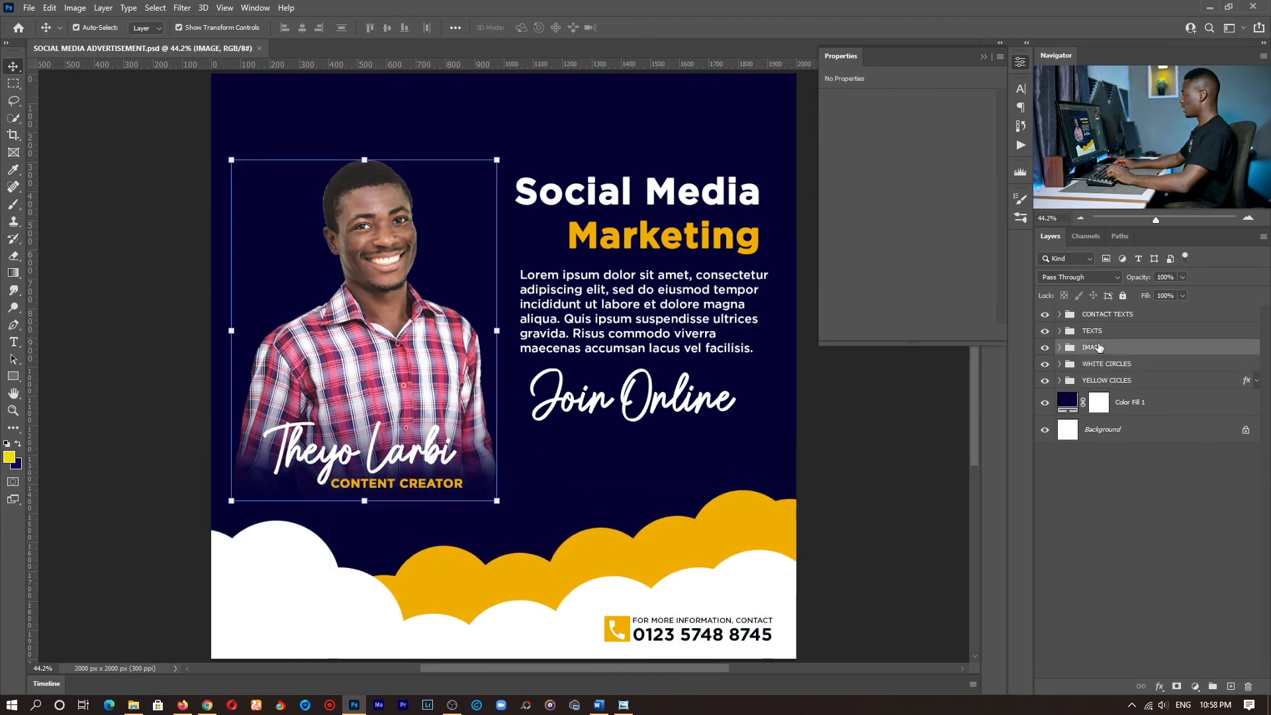
ctrl+click(1099, 331)
key(shift+Down)
key(shift+Down)
key(shift+Down)
key(shift+Down)
key(shift+Down)
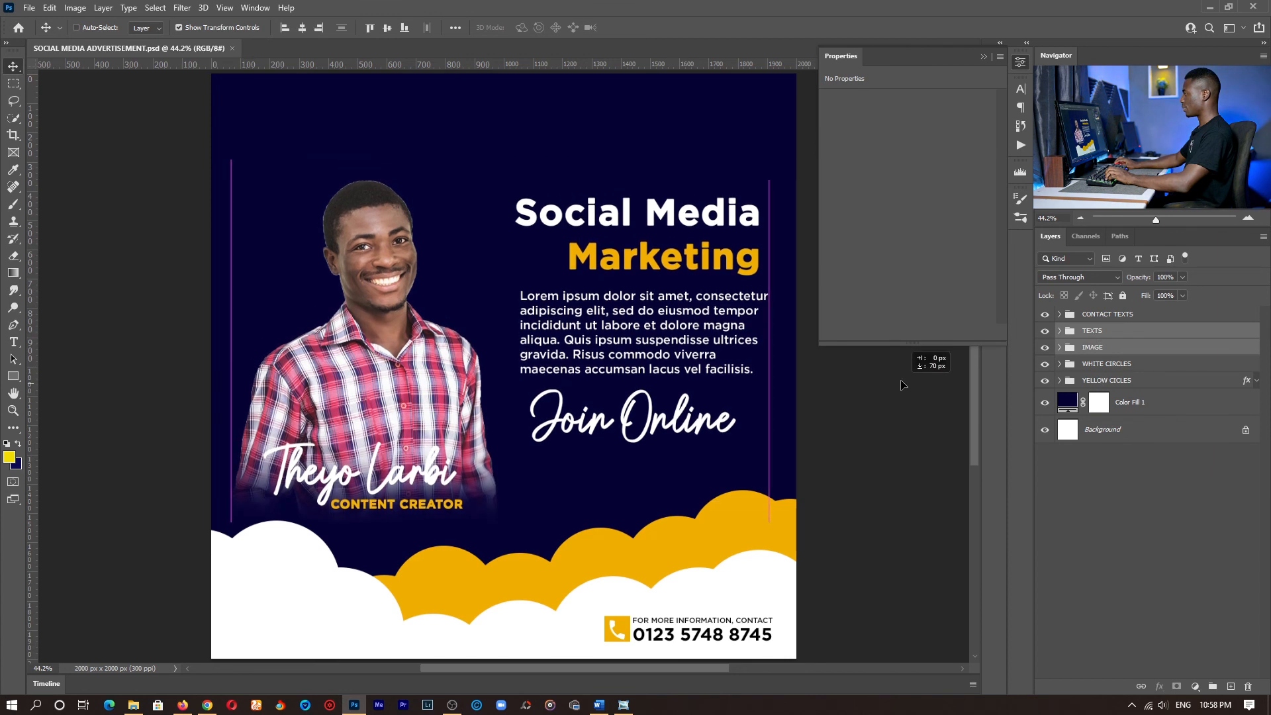
key(z)
drag(714, 333, 616, 326)
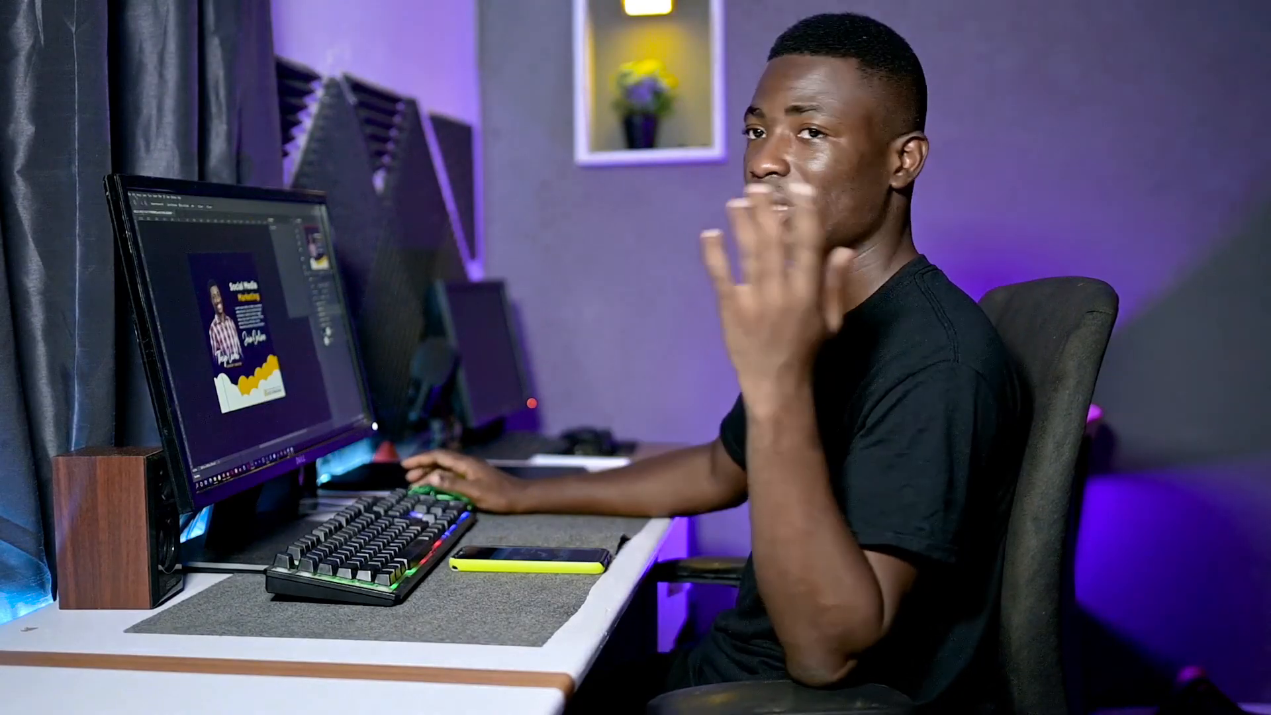